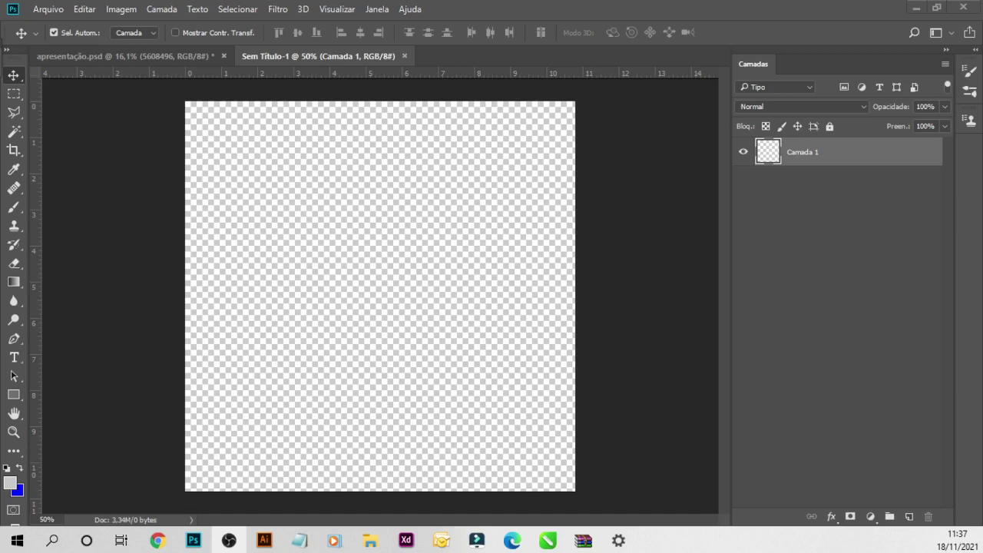
Switch to apresentação.psd and scroll through its five stacked Vida Fit mockup images.
{"action": "left_click", "coordinate": [213, 57]}
{"action": "scroll", "coordinate": [445, 274], "scroll_direction": "down", "scroll_amount": 3}
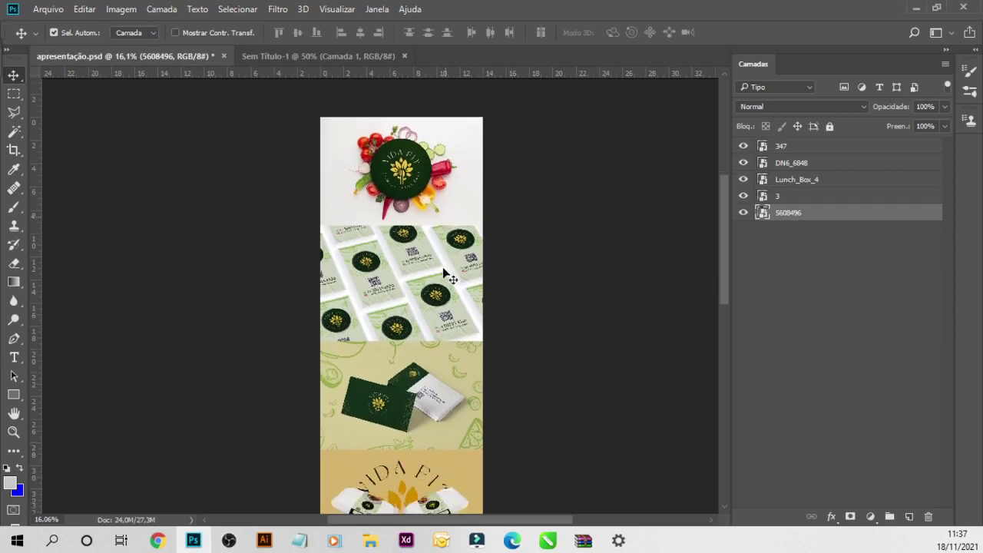
{"action": "scroll", "coordinate": [446, 278], "scroll_direction": "down", "scroll_amount": 2}
{"action": "scroll", "coordinate": [448, 280], "scroll_direction": "down", "scroll_amount": 2}
{"action": "scroll", "coordinate": [450, 322], "scroll_direction": "down", "scroll_amount": 2}
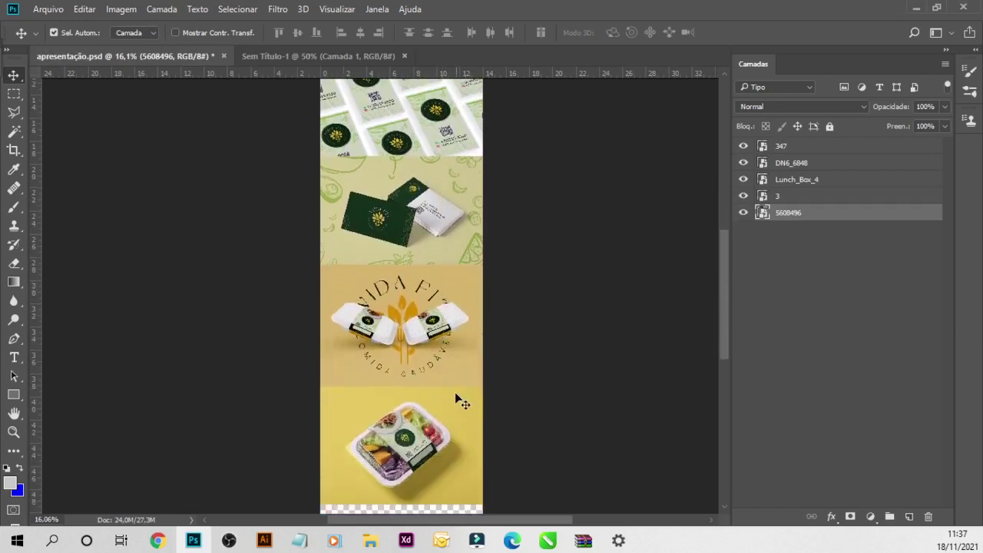
{"action": "scroll", "coordinate": [449, 350], "scroll_direction": "up", "scroll_amount": 2}
{"action": "scroll", "coordinate": [461, 291], "scroll_direction": "up", "scroll_amount": 3}
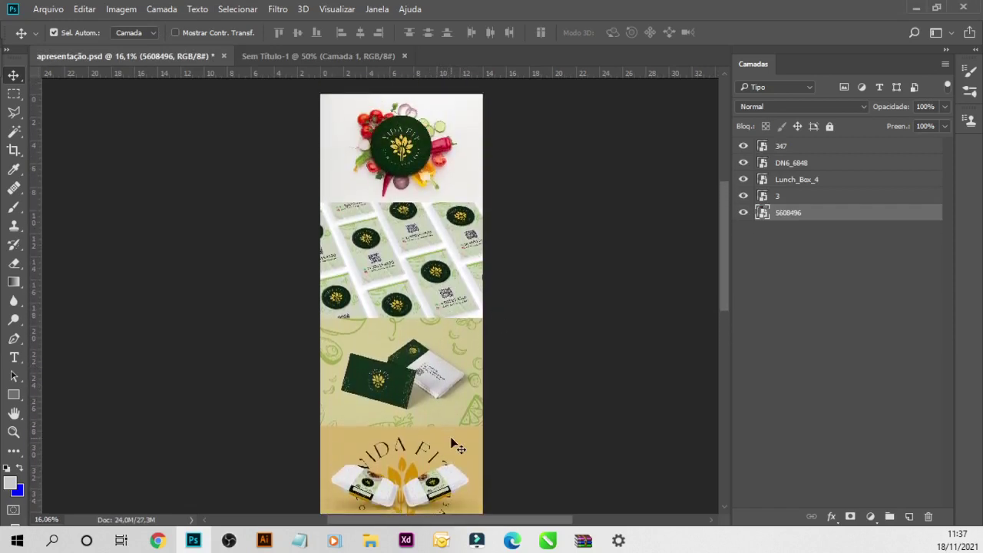
{"action": "scroll", "coordinate": [474, 395], "scroll_direction": "down", "scroll_amount": 1}
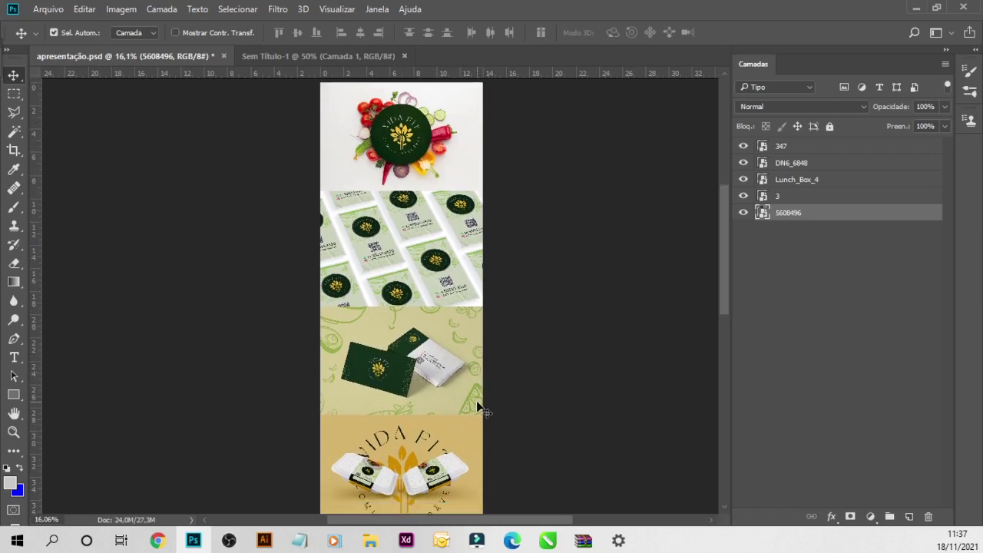
{"action": "scroll", "coordinate": [433, 261], "scroll_direction": "up", "scroll_amount": 3}
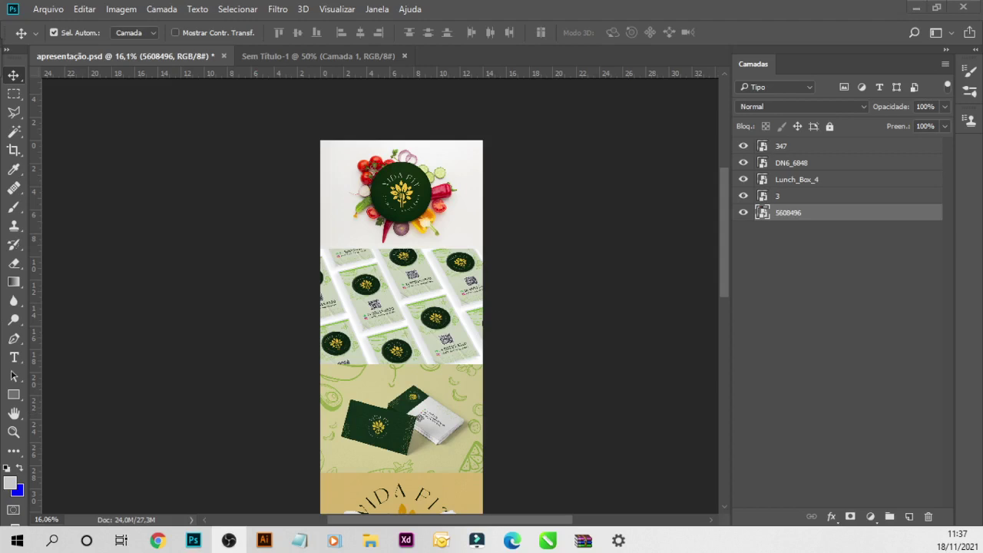
Identify layers 5608496 and 347, then open the 5608496 smart object as its own document.
{"action": "key", "text": "h"}
{"action": "double_click", "coordinate": [766, 219]}
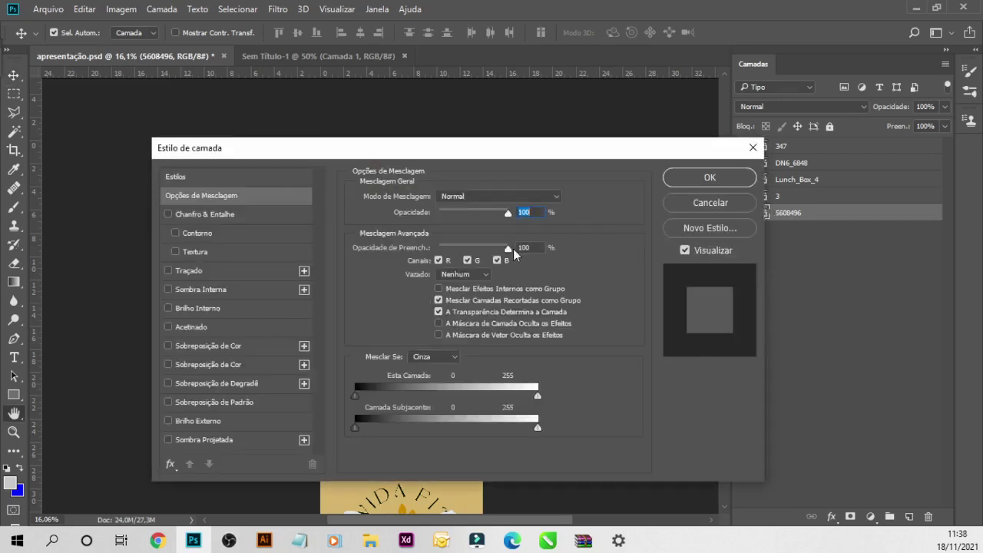
{"action": "left_click", "coordinate": [753, 148]}
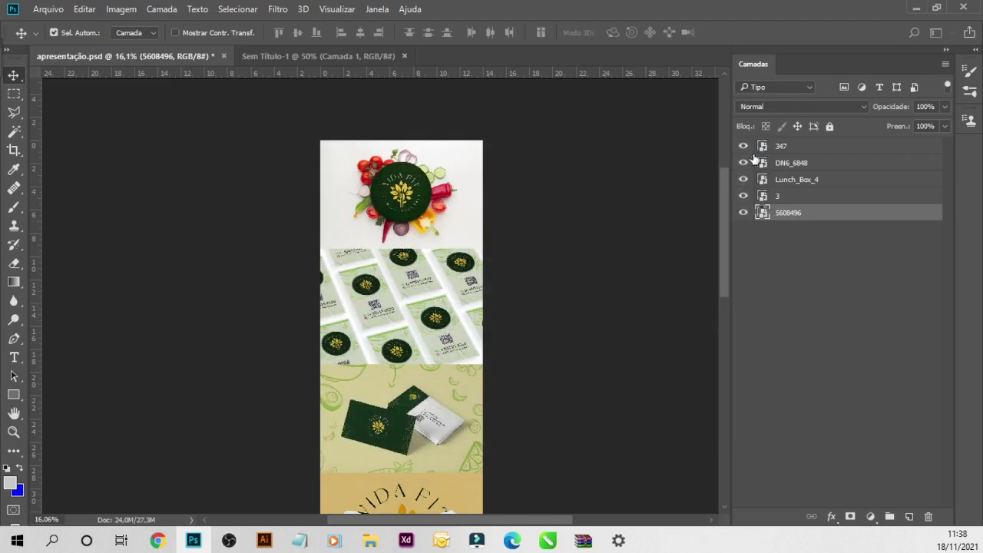
{"action": "left_click", "coordinate": [743, 146]}
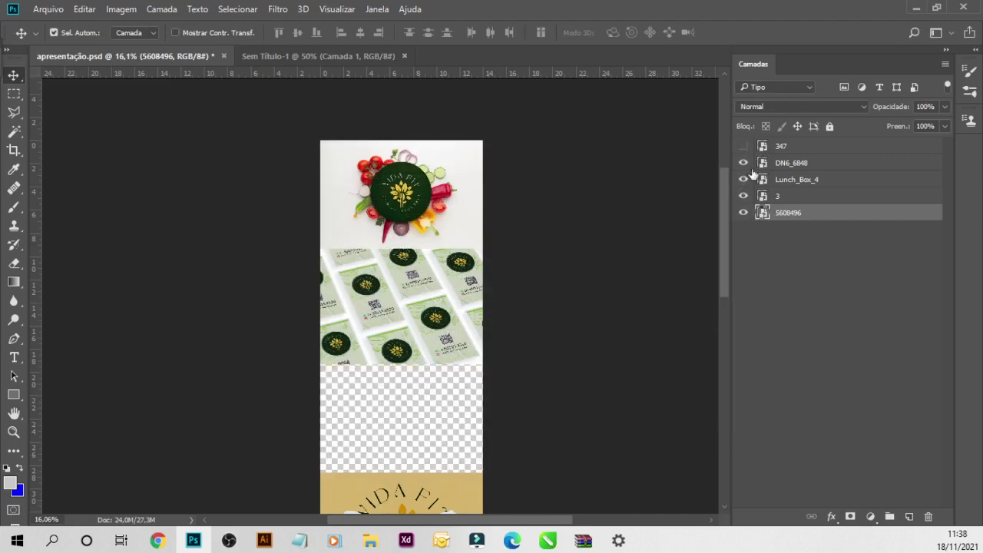
{"action": "left_click", "coordinate": [742, 146]}
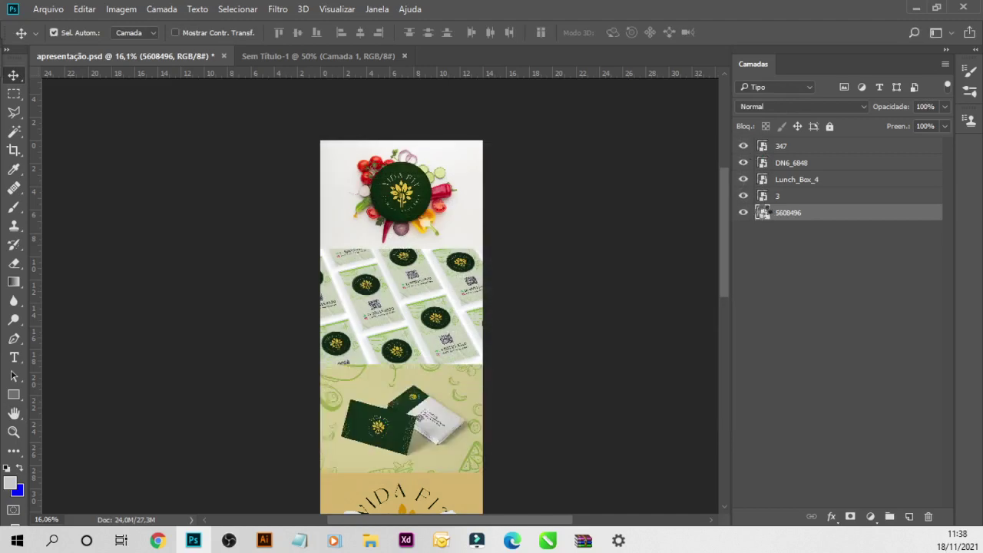
{"action": "double_click", "coordinate": [762, 213]}
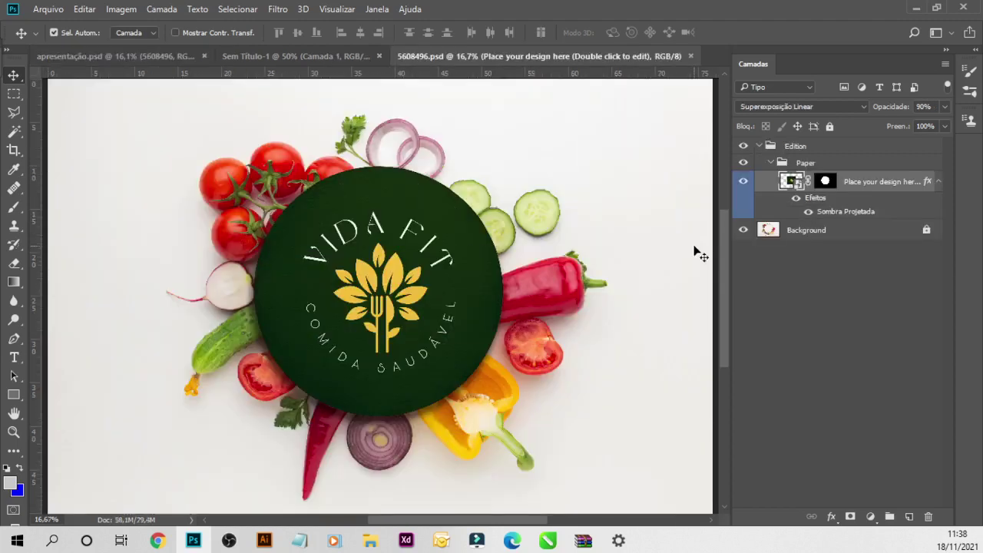
Collapse the Edition group and drag it with Background into Sem Título-1.
{"action": "left_click", "coordinate": [760, 146]}
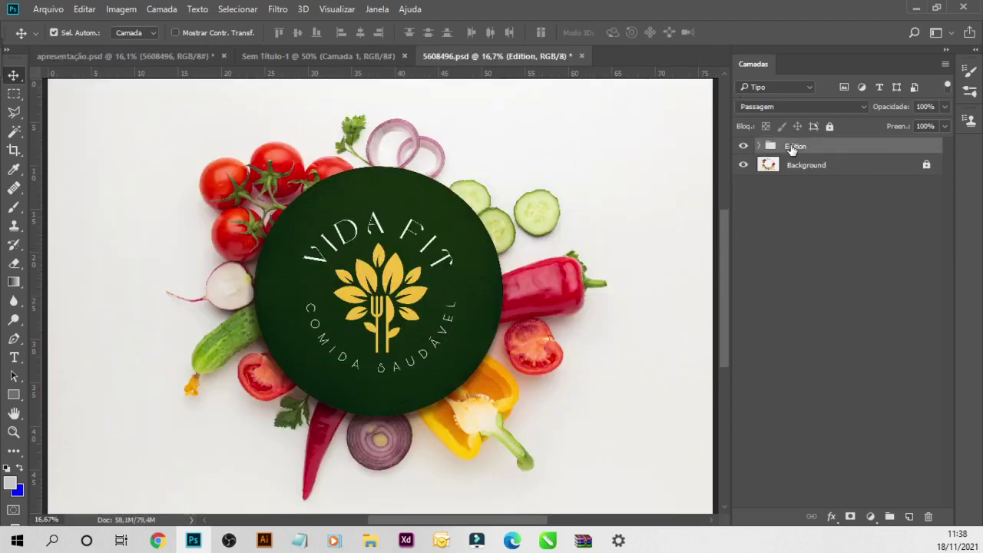
{"action": "left_click", "coordinate": [808, 174], "text": "shift"}
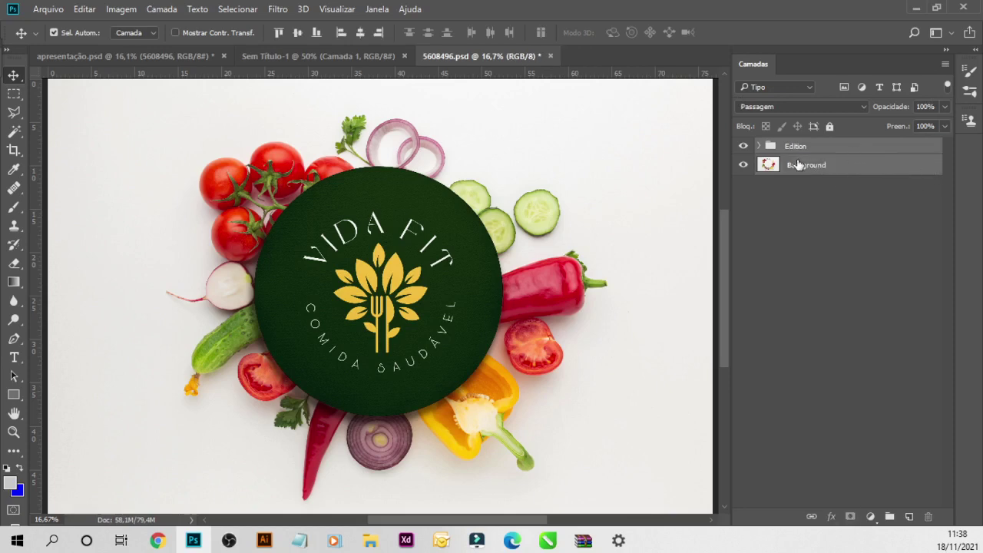
{"action": "mouse_move", "coordinate": [791, 164]}
{"action": "left_mouse_down"}
{"action": "mouse_move", "coordinate": [436, 132]}
{"action": "mouse_move", "coordinate": [351, 219]}
{"action": "mouse_move", "coordinate": [351, 332]}
{"action": "left_mouse_up"}
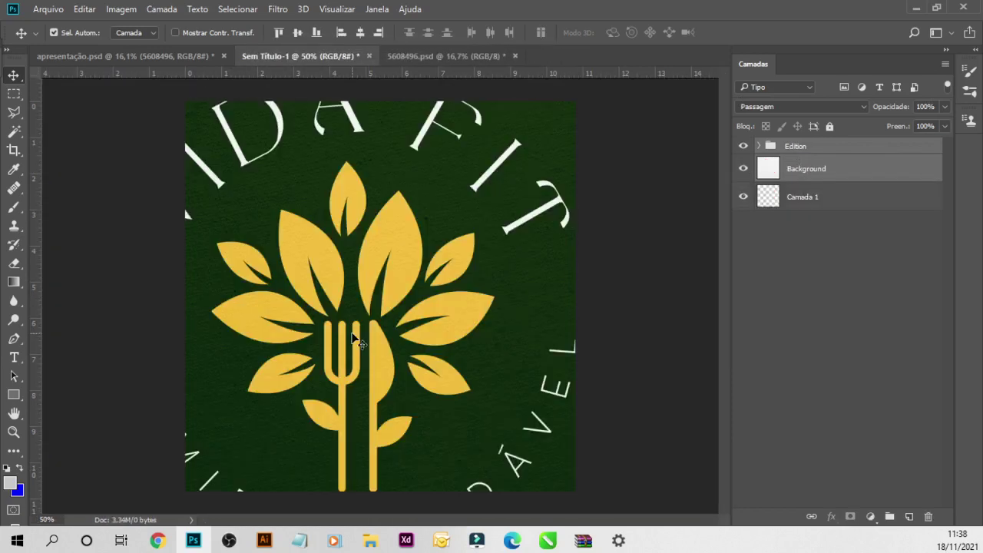
Zoom out and begin scaling down the oversized vegetable-and-logo image.
{"action": "scroll", "coordinate": [407, 307], "scroll_direction": "down", "scroll_amount": 4}
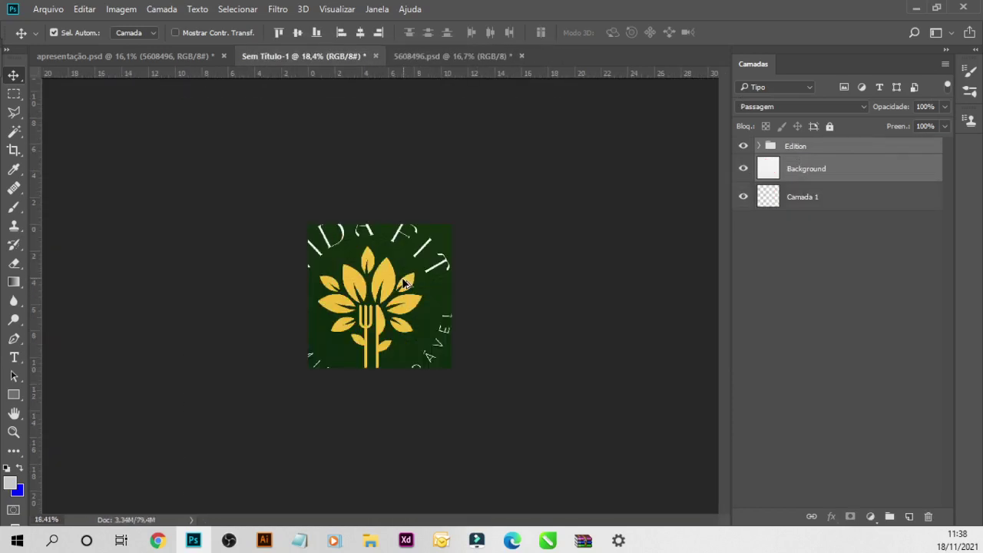
{"action": "scroll", "coordinate": [399, 294], "scroll_direction": "down", "scroll_amount": 1}
{"action": "scroll", "coordinate": [403, 311], "scroll_direction": "down", "scroll_amount": 1}
{"action": "scroll", "coordinate": [407, 322], "scroll_direction": "down", "scroll_amount": 1}
{"action": "scroll", "coordinate": [407, 323], "scroll_direction": "down", "scroll_amount": 1}
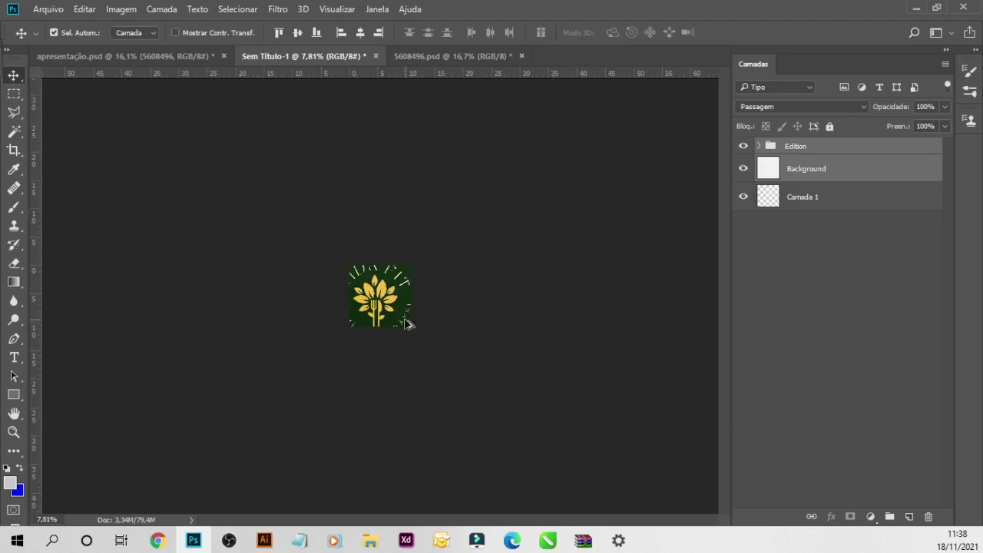
{"action": "key", "text": "ctrl+t"}
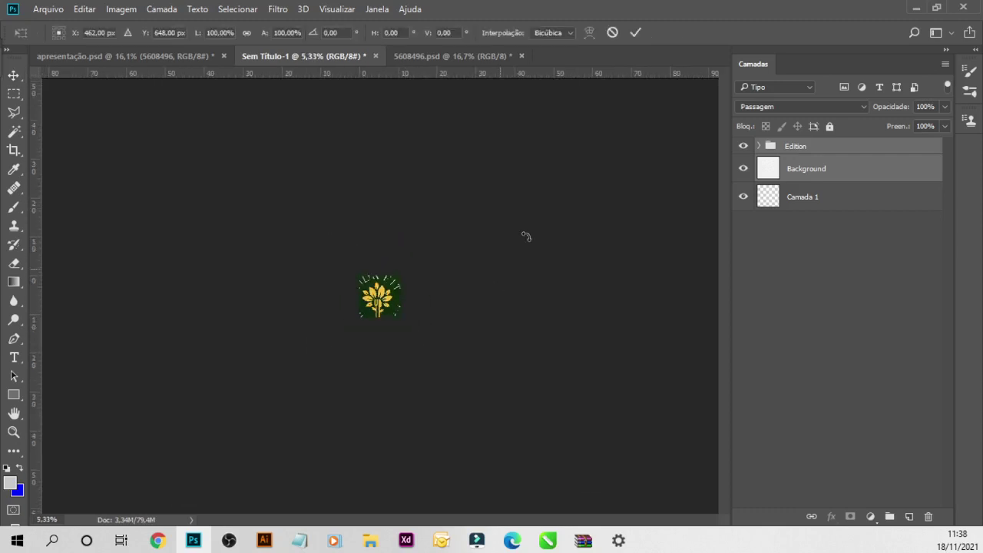
{"action": "mouse_move", "coordinate": [486, 228]}
{"action": "left_mouse_down"}
{"action": "mouse_move", "coordinate": [330, 317]}
{"action": "mouse_move", "coordinate": [392, 291]}
{"action": "left_mouse_up"}
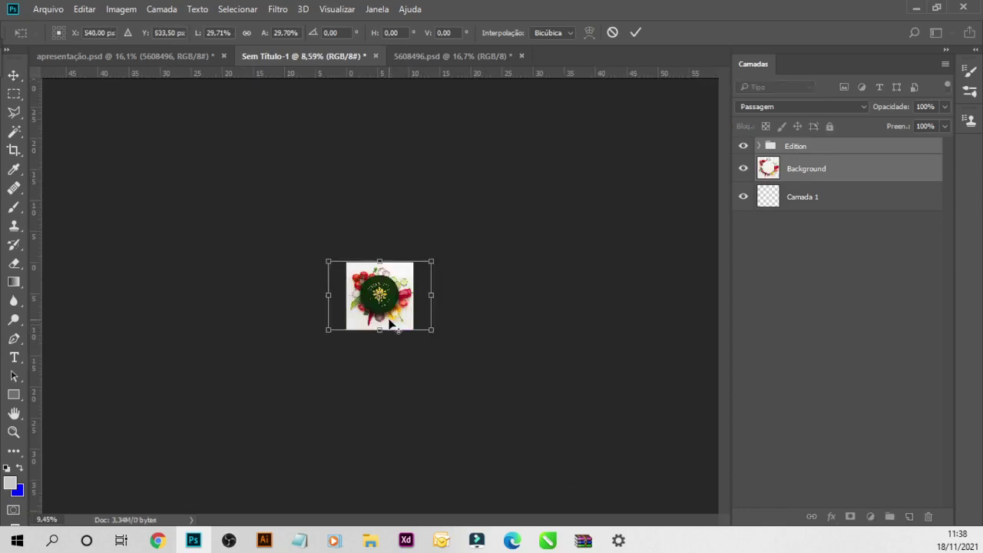
Scale the image to about 21.87% to fit the canvas width, centre it, and apply.
{"action": "scroll", "coordinate": [390, 307], "scroll_direction": "up", "scroll_amount": 2}
{"action": "scroll", "coordinate": [430, 291], "scroll_direction": "up", "scroll_amount": 1}
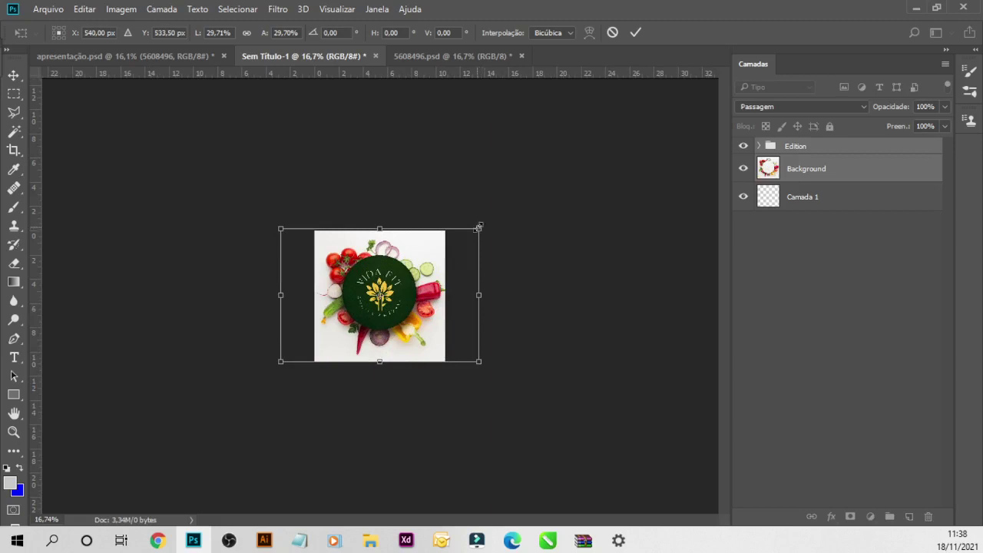
{"action": "left_click_drag", "start_coordinate": [479, 227], "coordinate": [431, 252]}
{"action": "left_click_drag", "start_coordinate": [411, 296], "coordinate": [437, 285]}
{"action": "left_click_drag", "start_coordinate": [461, 241], "coordinate": [444, 271]}
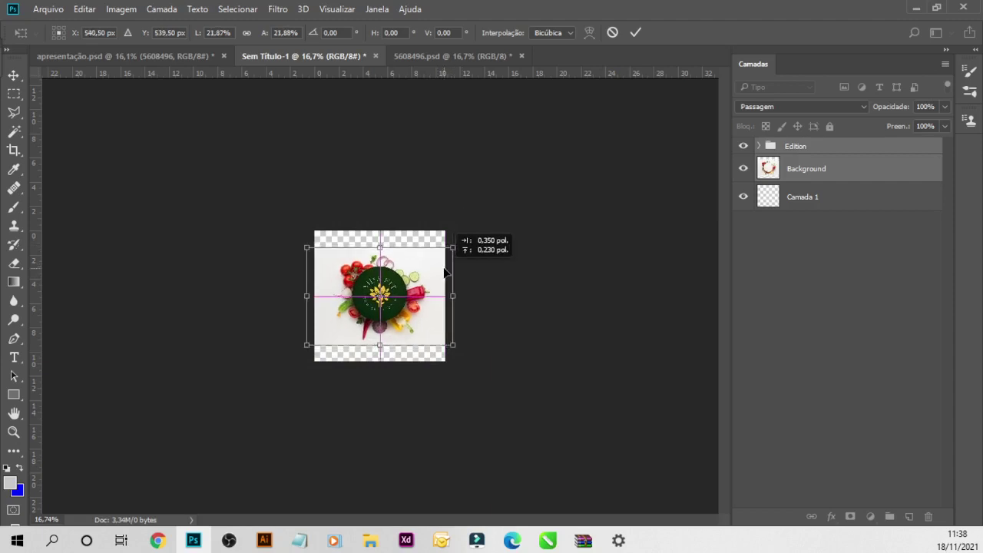
{"action": "left_click_drag", "start_coordinate": [450, 278], "coordinate": [450, 286]}
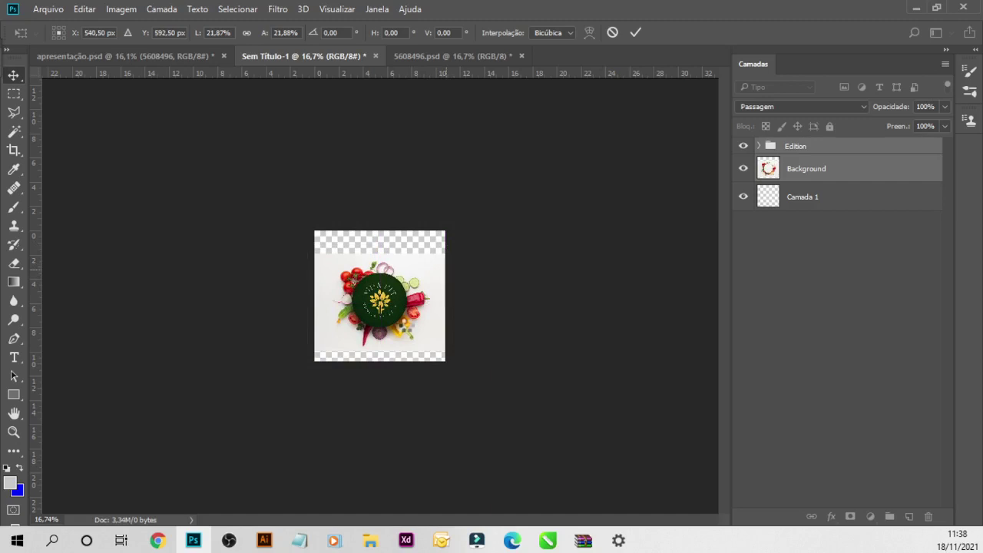
{"action": "key", "text": "Return"}
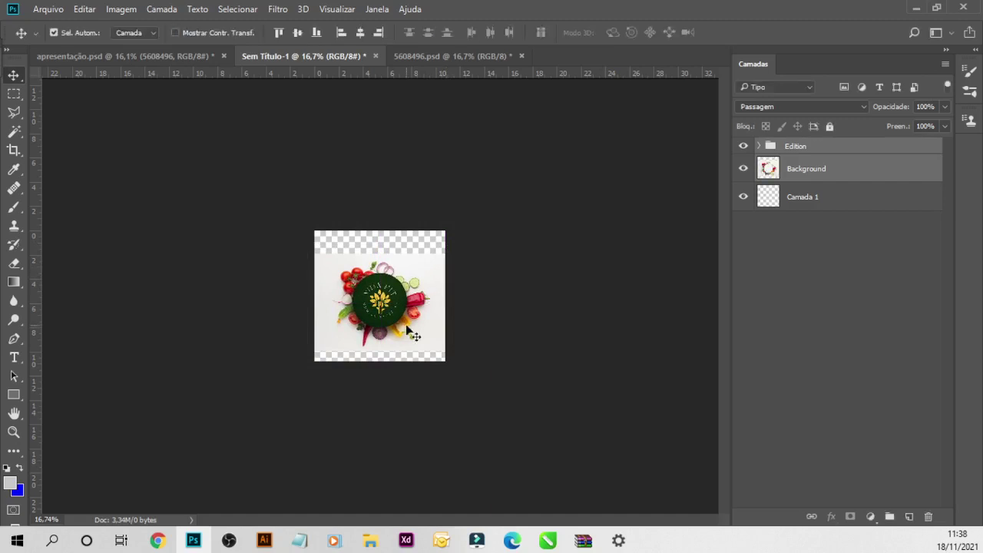
Zoom in on the square Sem Título-1 post to about 35.6%.
{"action": "scroll", "coordinate": [471, 296], "scroll_direction": "up", "scroll_amount": 1}
{"action": "scroll", "coordinate": [474, 298], "scroll_direction": "up", "scroll_amount": 2}
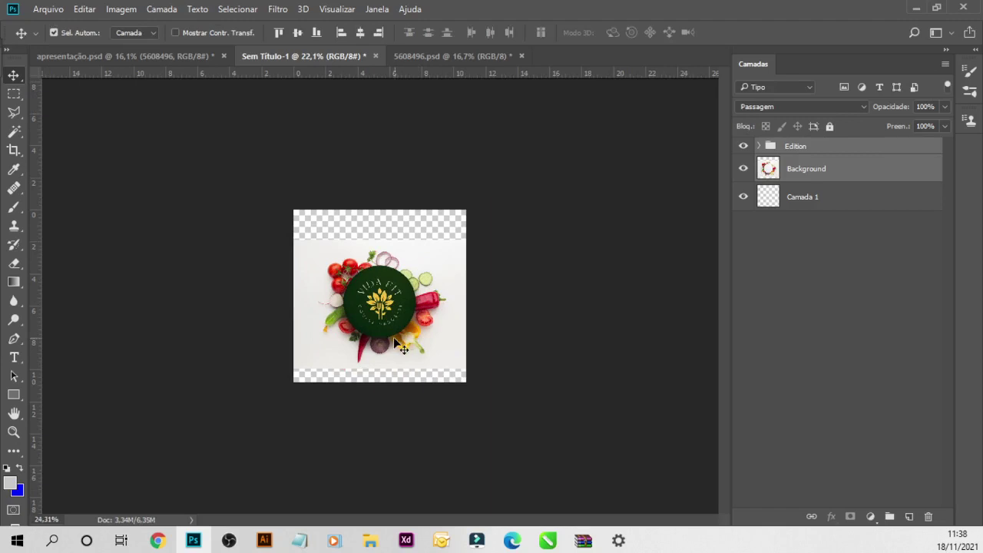
{"action": "scroll", "coordinate": [399, 346], "scroll_direction": "up", "scroll_amount": 1}
{"action": "scroll", "coordinate": [399, 345], "scroll_direction": "up", "scroll_amount": 2}
{"action": "scroll", "coordinate": [400, 345], "scroll_direction": "up", "scroll_amount": 1}
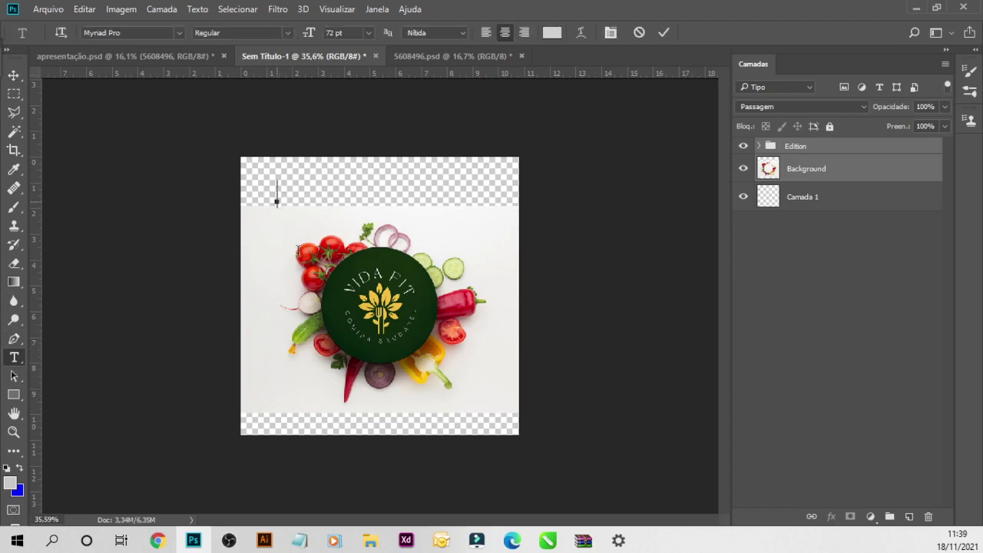
Type the COMIDA GOSTOSA ESAUDÁVEL headline and move it into the top transparent strip.
{"action": "left_click", "coordinate": [277, 200]}
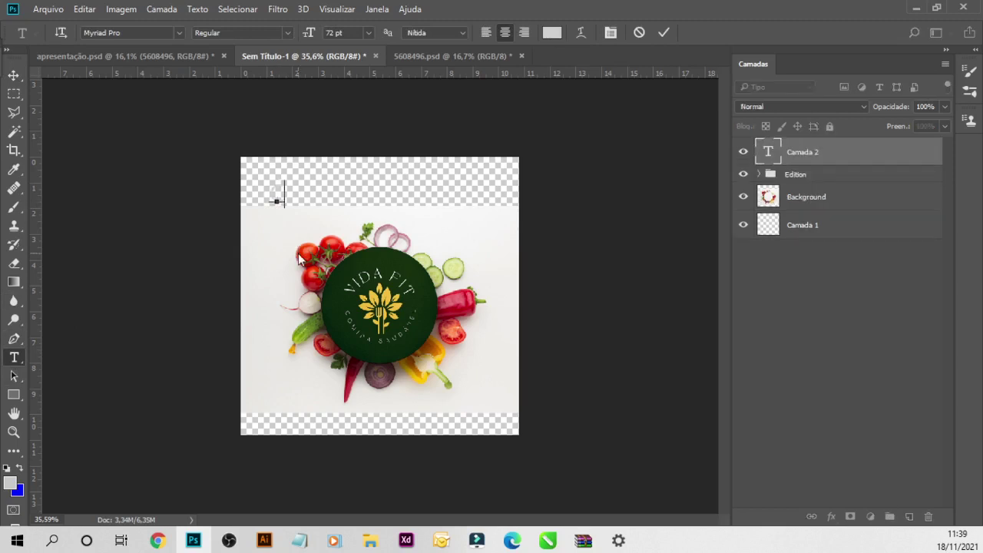
{"action": "type", "text": "ANOS"}
{"action": "type", "text": "ANTE"}
{"action": "type", "text": "S DA CONSU"}
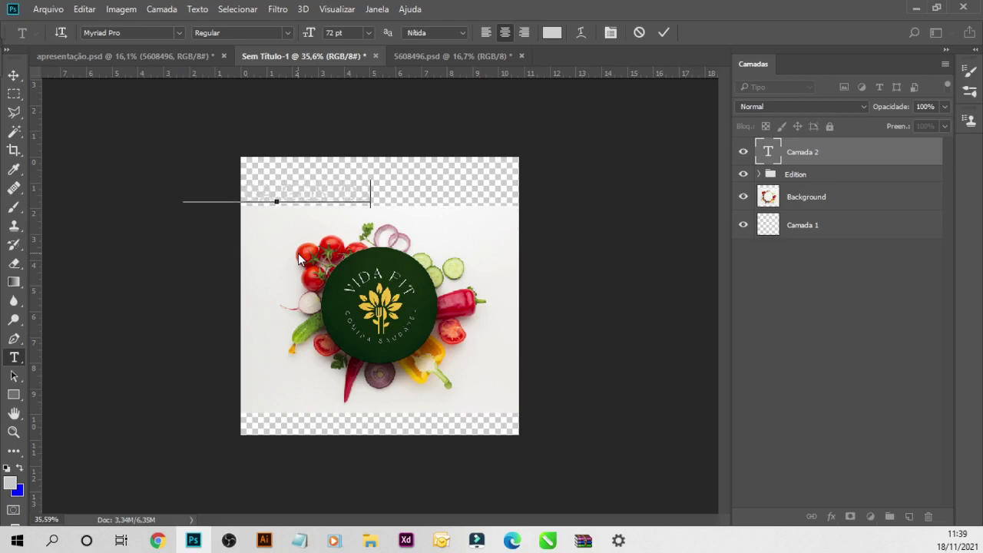
{"action": "type", "text": "LTA NUTRICI"}
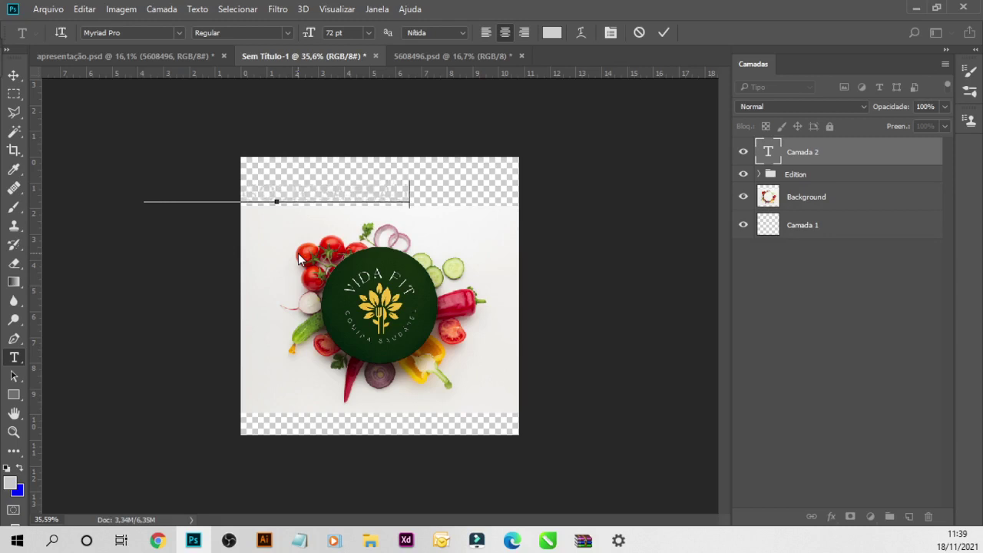
{"action": "type", "text": "ONAL GRA"}
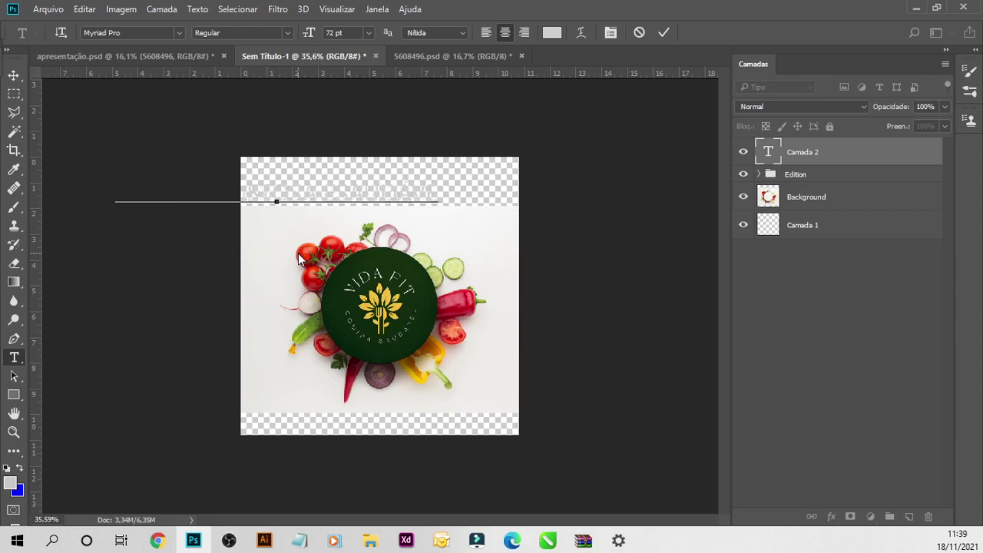
{"action": "type", "text": "TU"}
{"action": "key", "text": "BackSpace"}
{"action": "left_click", "coordinate": [16, 75]}
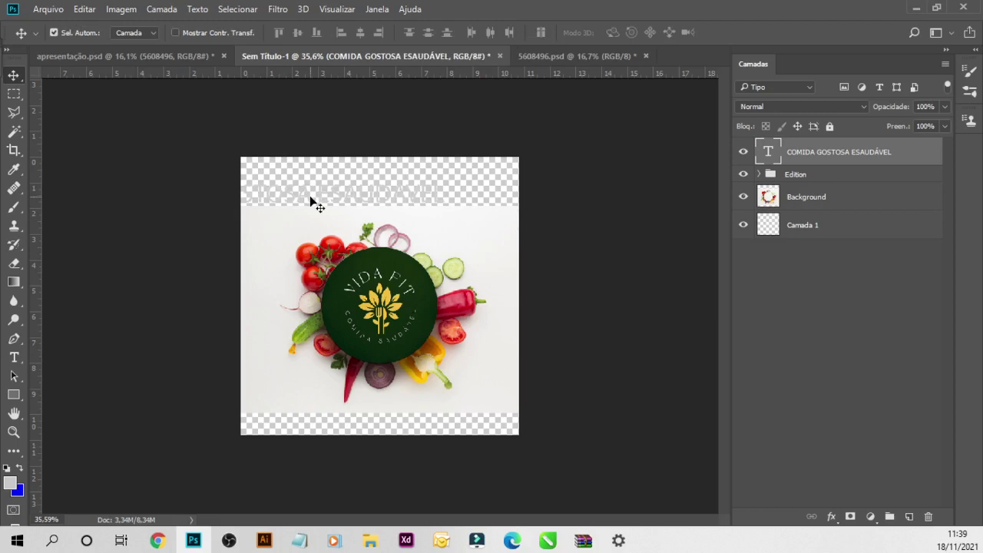
{"action": "left_click_drag", "start_coordinate": [310, 201], "coordinate": [378, 188]}
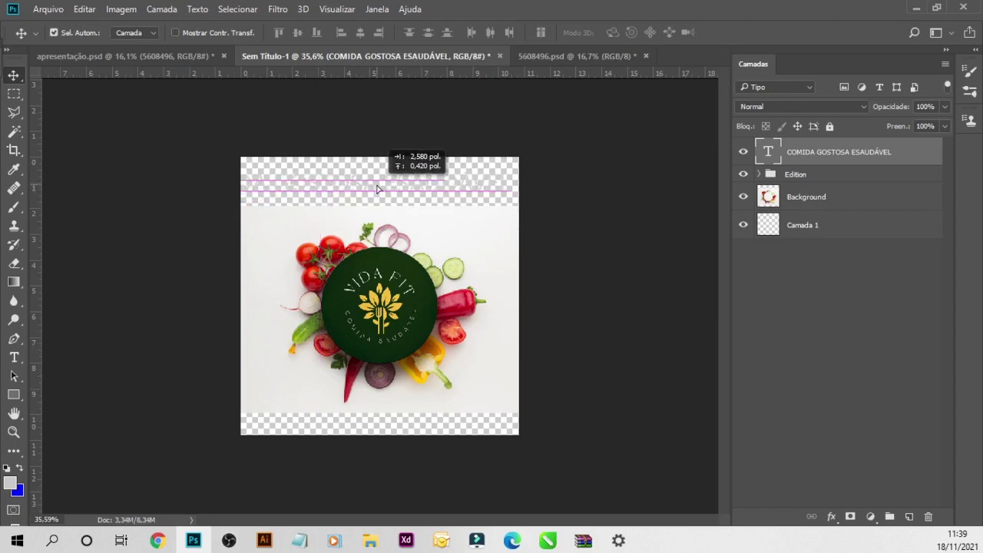
{"action": "left_click", "coordinate": [27, 356]}
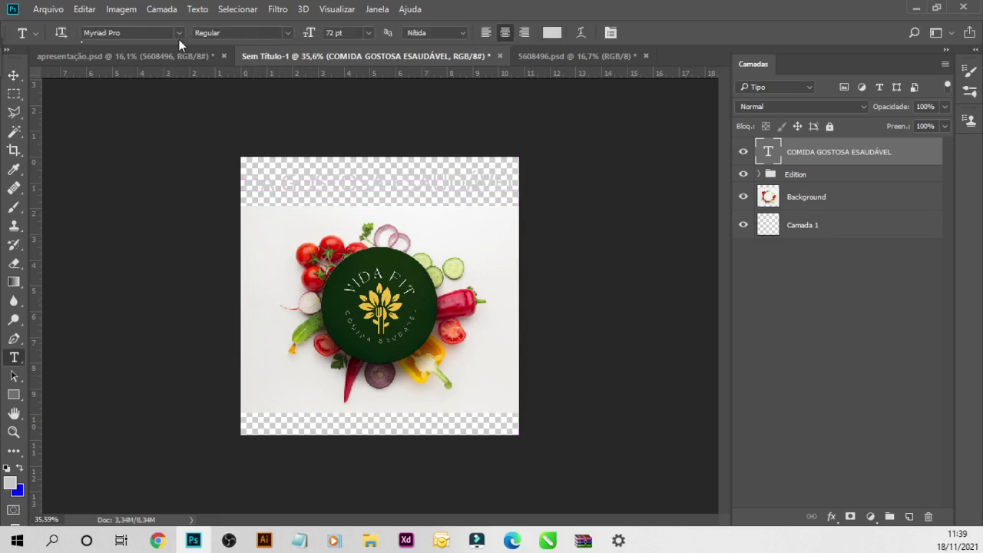
Browse the font family list for a heavy bold headline typeface.
{"action": "left_click", "coordinate": [179, 39]}
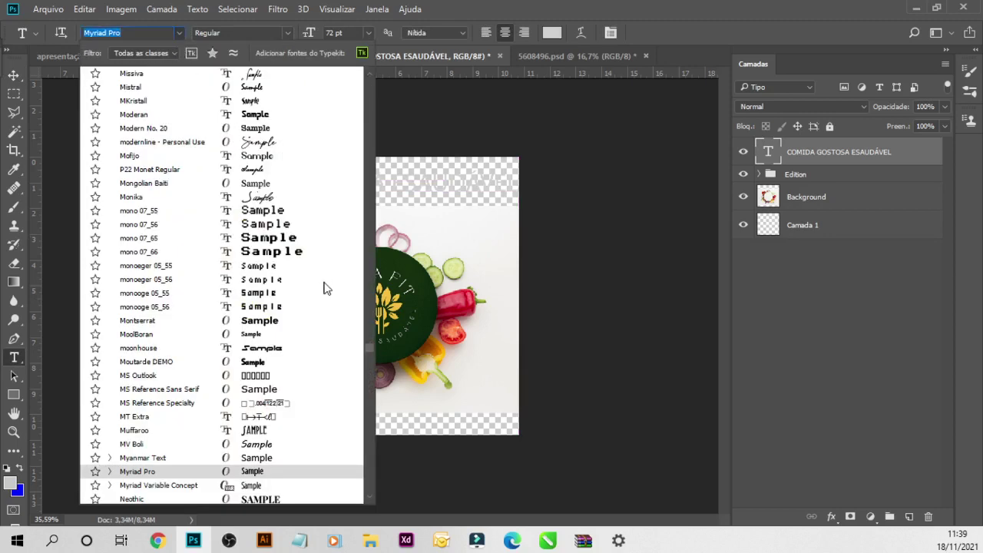
{"action": "scroll", "coordinate": [324, 288], "scroll_direction": "down", "scroll_amount": 1}
{"action": "scroll", "coordinate": [335, 336], "scroll_direction": "up", "scroll_amount": 5}
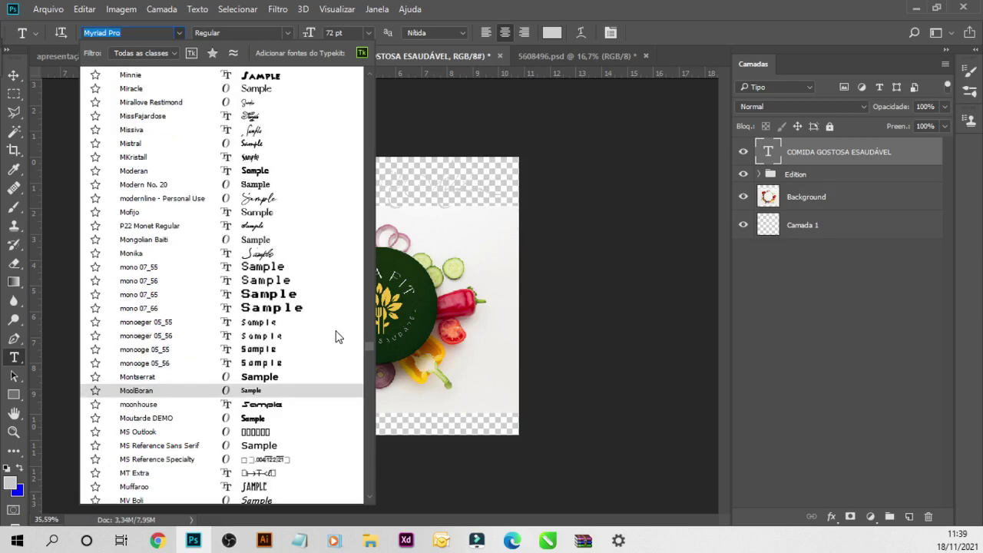
{"action": "scroll", "coordinate": [335, 341], "scroll_direction": "up", "scroll_amount": 5}
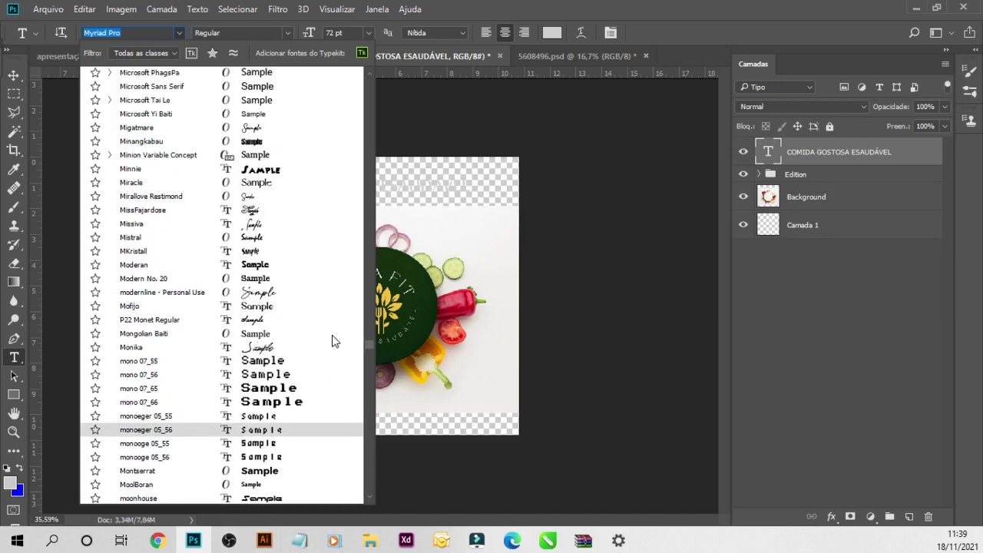
{"action": "scroll", "coordinate": [324, 321], "scroll_direction": "up", "scroll_amount": 5}
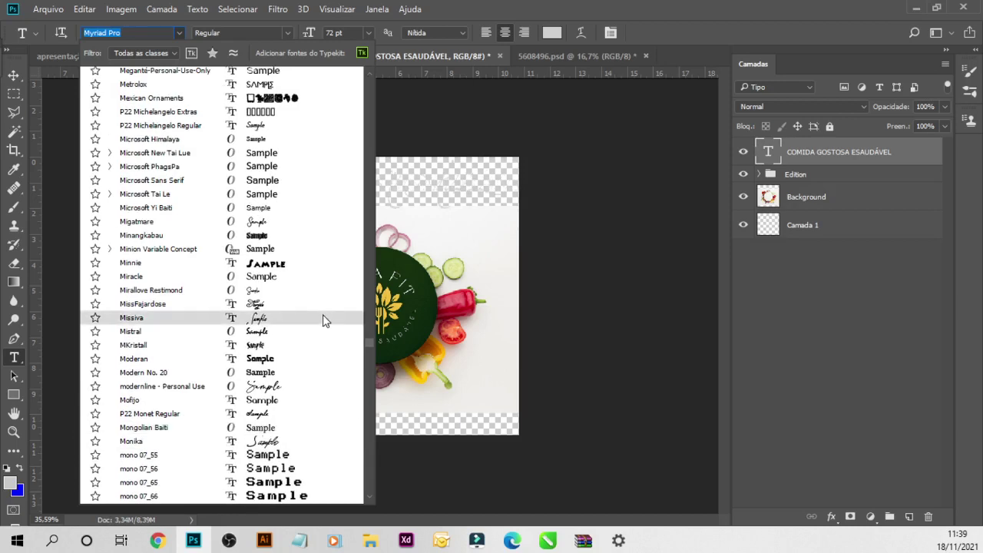
{"action": "scroll", "coordinate": [280, 299], "scroll_direction": "up", "scroll_amount": 5}
{"action": "scroll", "coordinate": [280, 287], "scroll_direction": "up", "scroll_amount": 2}
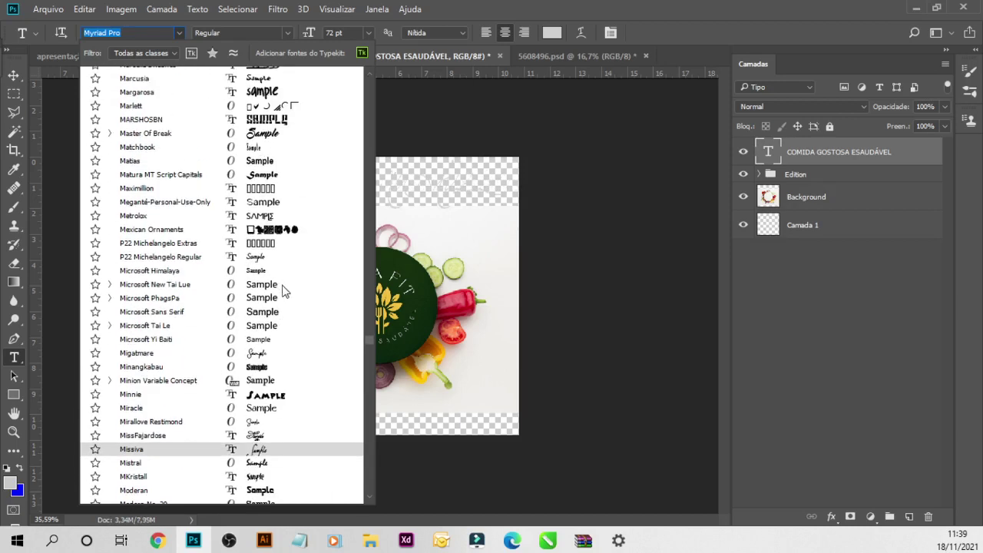
{"action": "scroll", "coordinate": [282, 290], "scroll_direction": "up", "scroll_amount": 3}
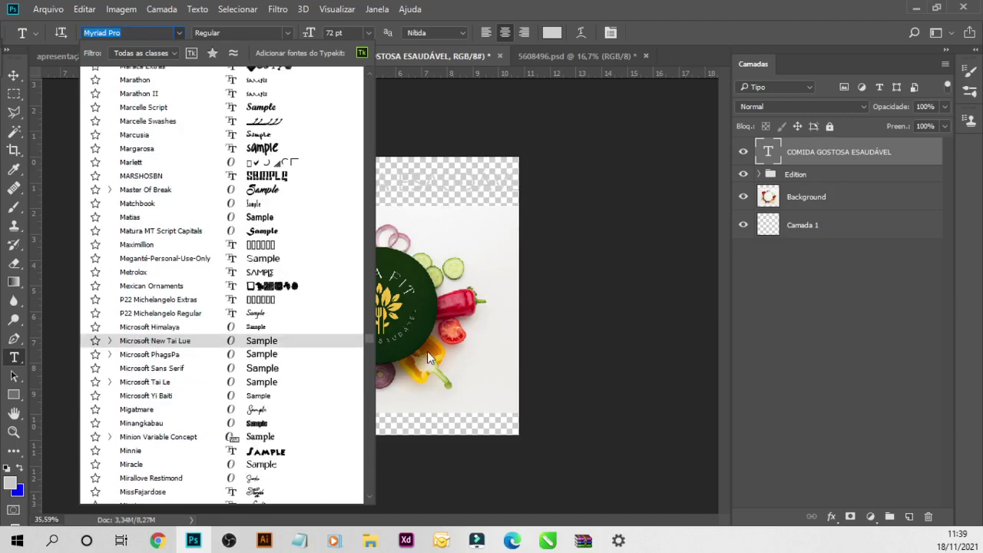
{"action": "left_click_drag", "start_coordinate": [369, 338], "coordinate": [368, 449]}
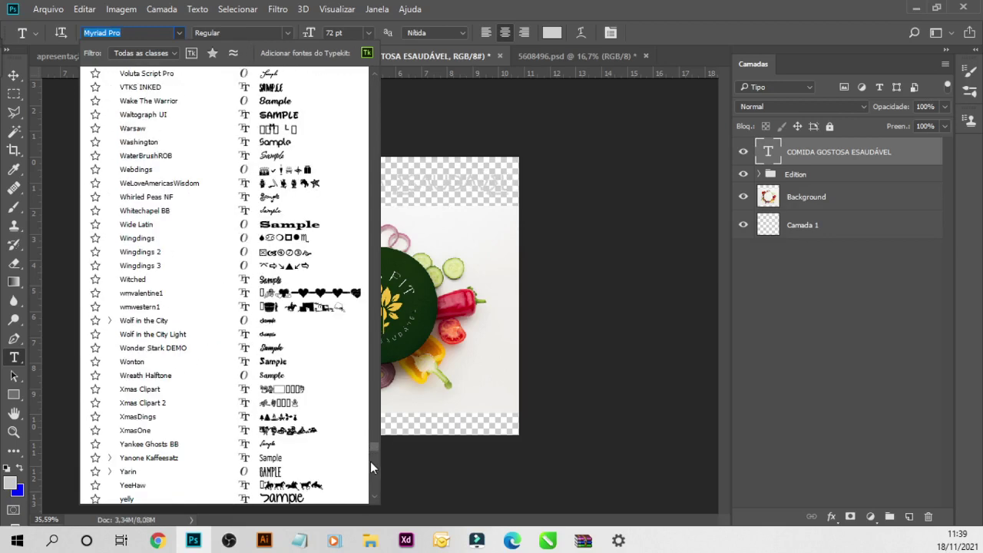
{"action": "left_click", "coordinate": [371, 467]}
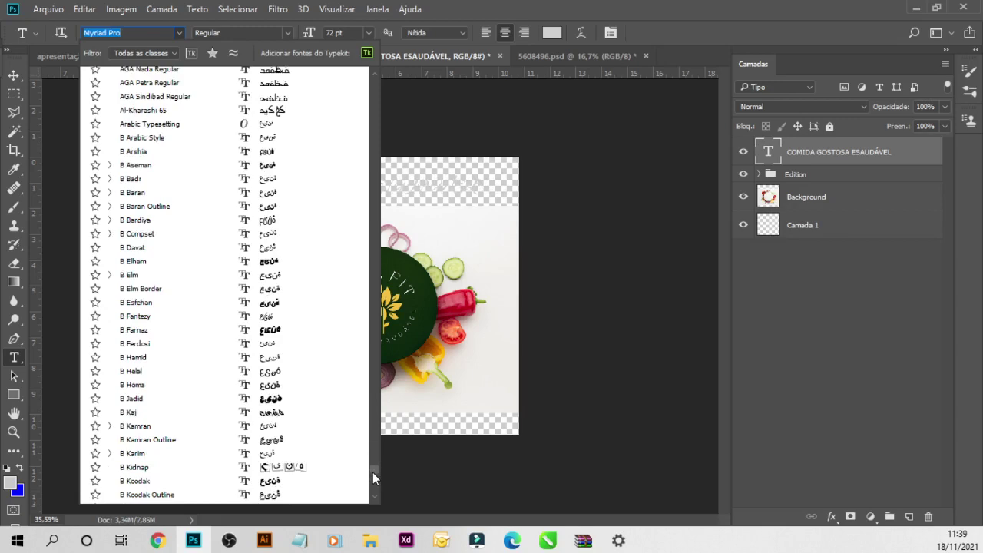
{"action": "left_click_drag", "start_coordinate": [372, 296], "coordinate": [377, 172]}
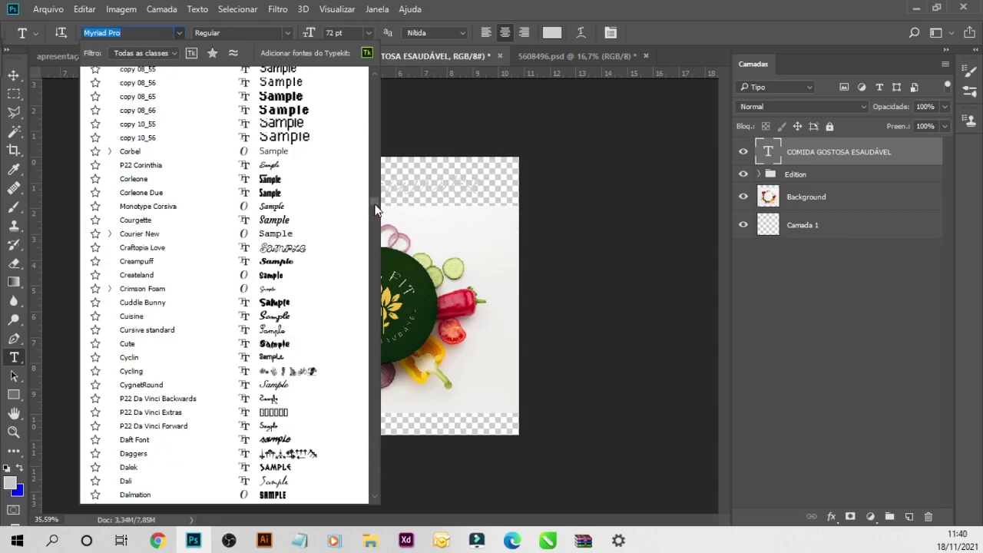
{"action": "left_click", "coordinate": [372, 149]}
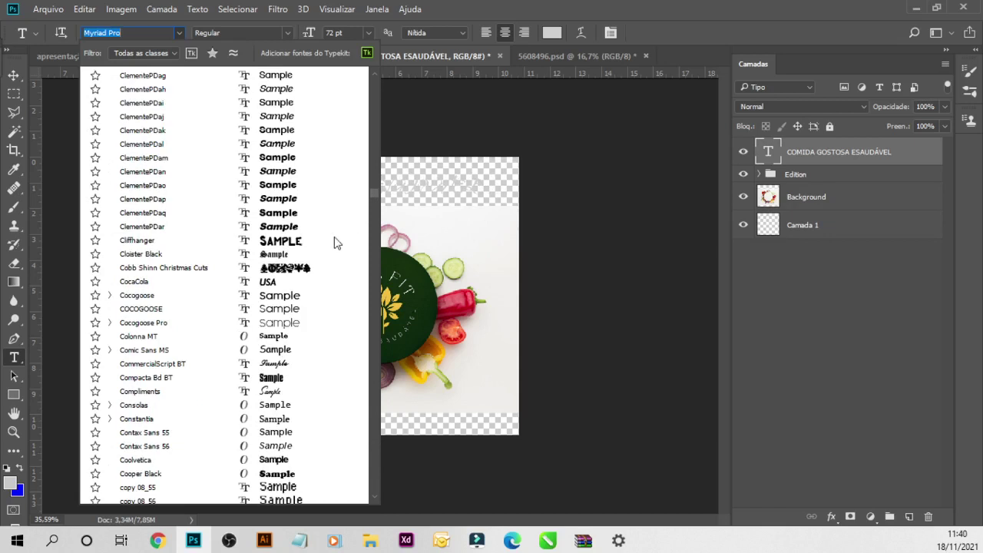
Set the headline font to the heavy display typeface Anja Eliane at 72 pt.
{"action": "left_click", "coordinate": [370, 121]}
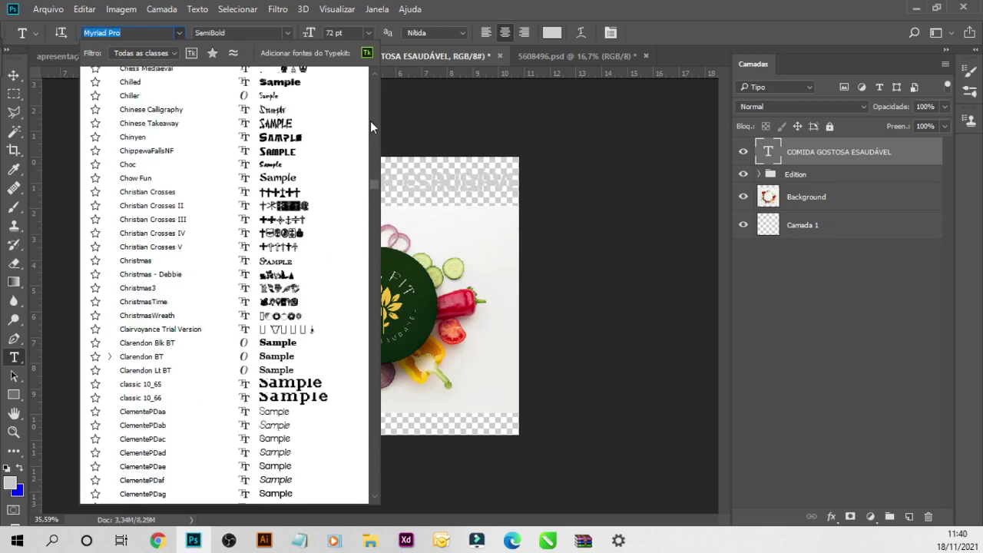
{"action": "left_click", "coordinate": [370, 121]}
{"action": "left_click", "coordinate": [370, 120]}
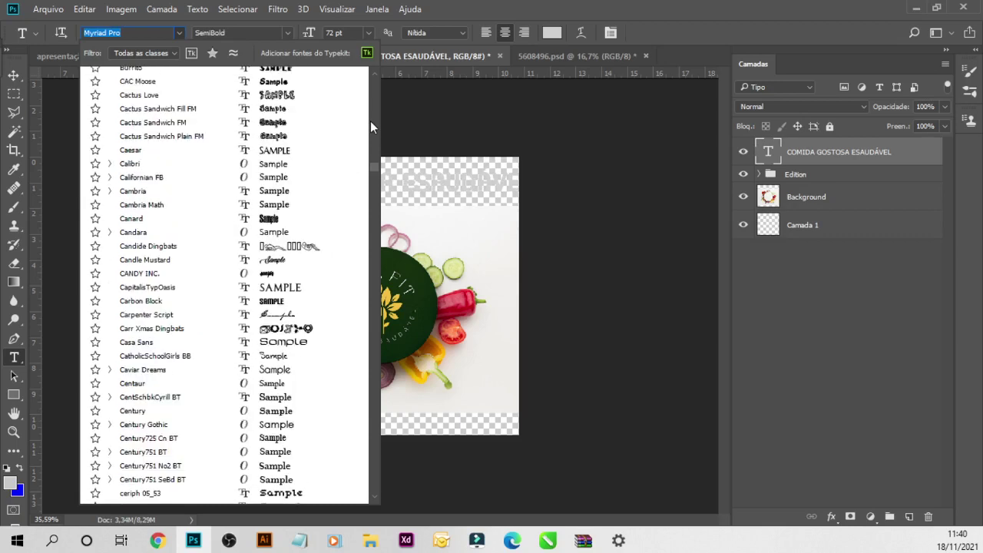
{"action": "left_click", "coordinate": [370, 120]}
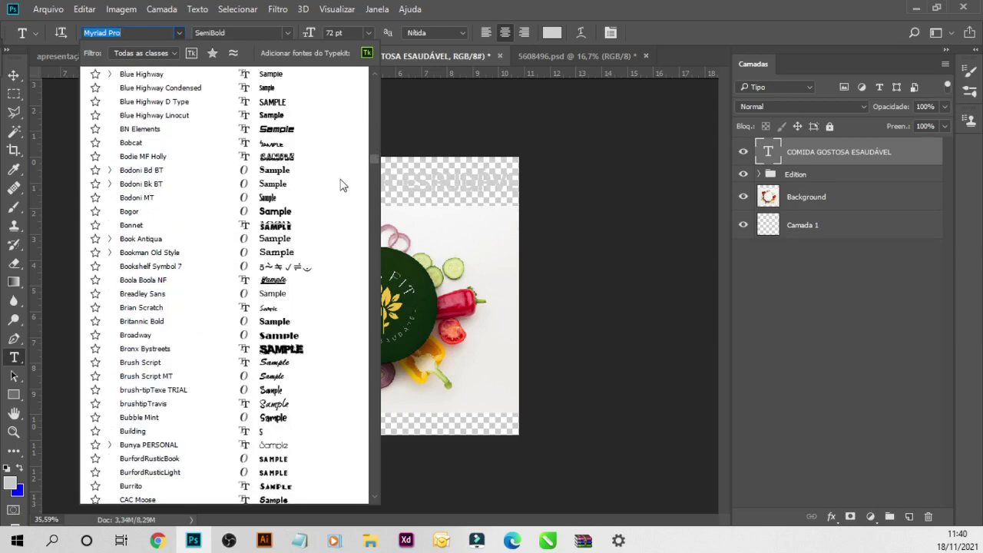
{"action": "left_click", "coordinate": [373, 122]}
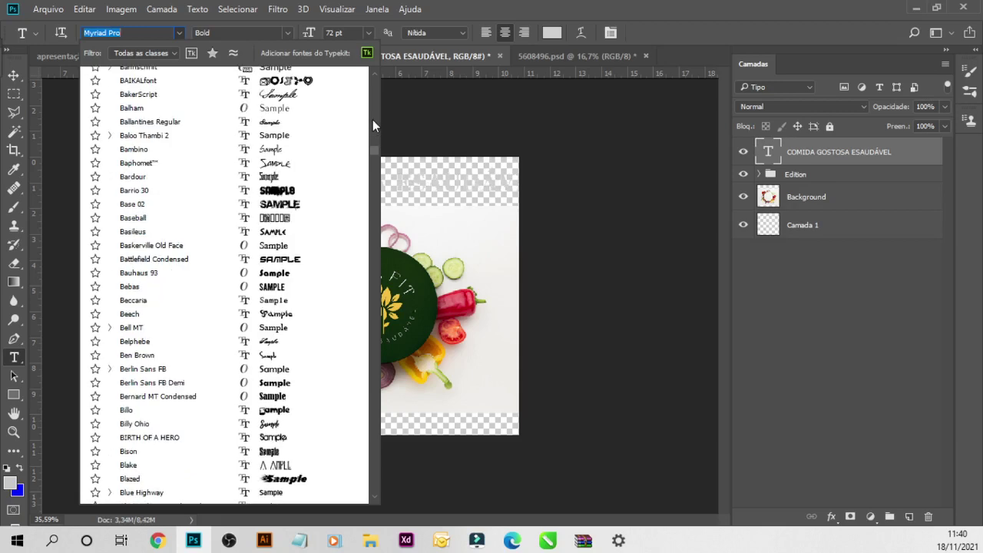
{"action": "left_click", "coordinate": [372, 119]}
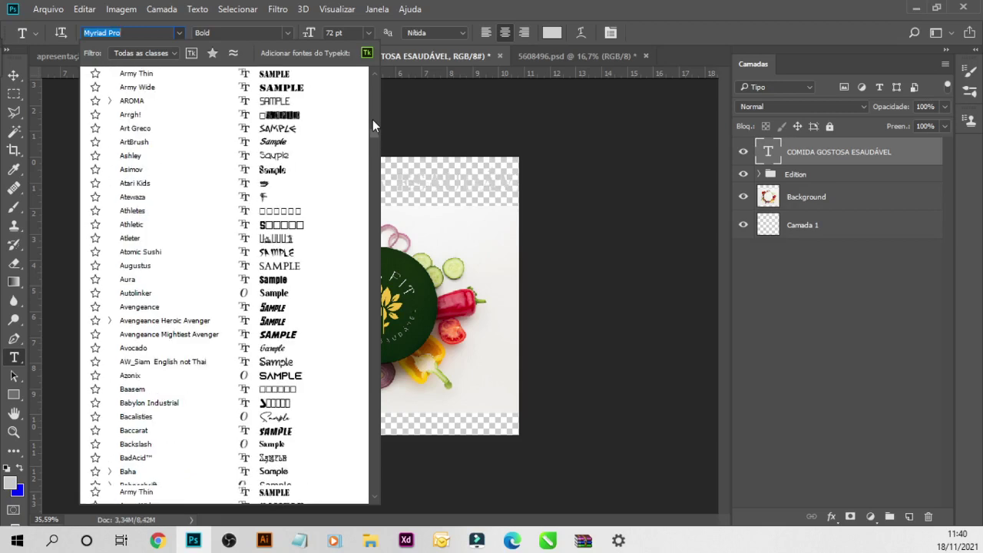
{"action": "left_click", "coordinate": [372, 123]}
{"action": "left_click", "coordinate": [372, 93]}
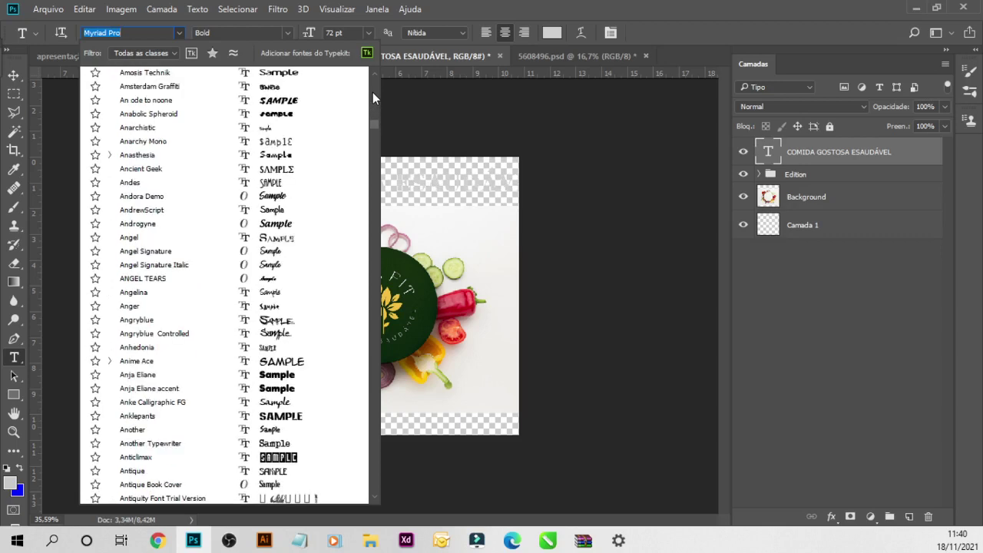
{"action": "left_click", "coordinate": [373, 80]}
{"action": "left_click", "coordinate": [376, 324]}
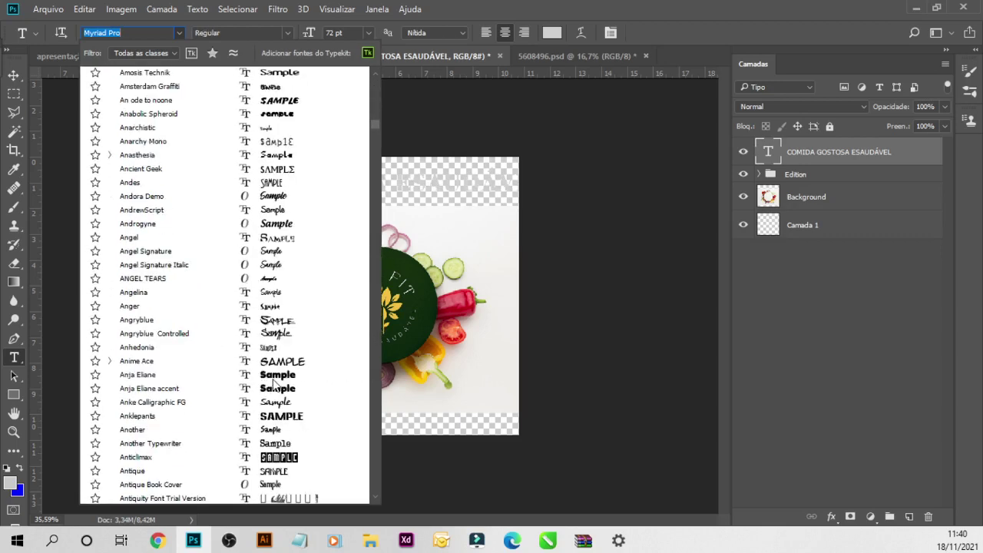
{"action": "left_click", "coordinate": [276, 375]}
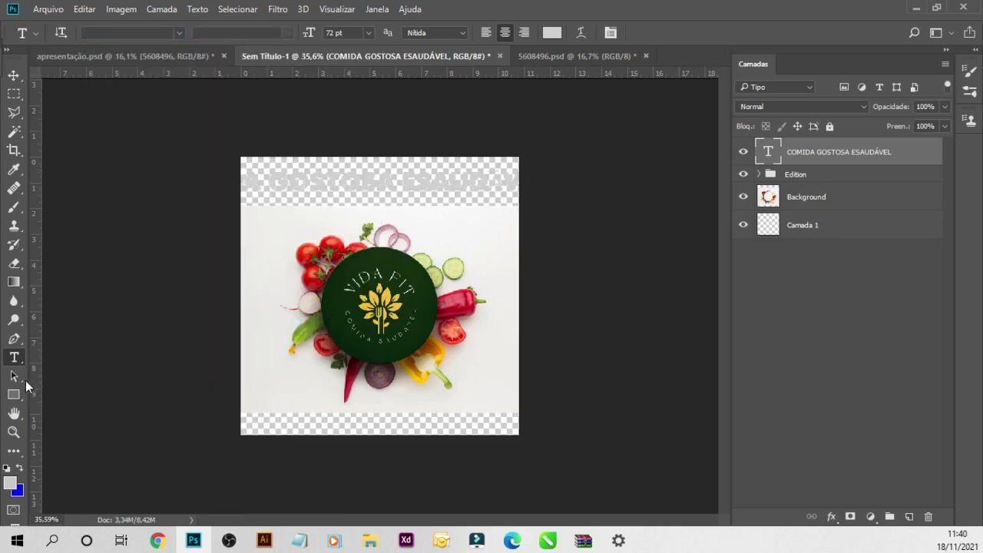
Colour the headline dark green #253418, sampled from the logo circle.
{"action": "left_click", "coordinate": [552, 33]}
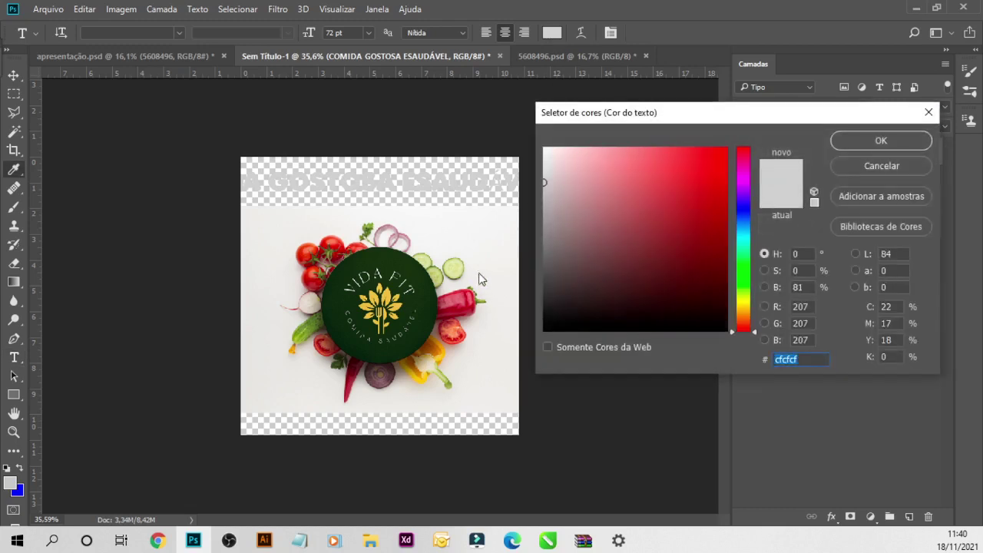
{"action": "left_click", "coordinate": [337, 292]}
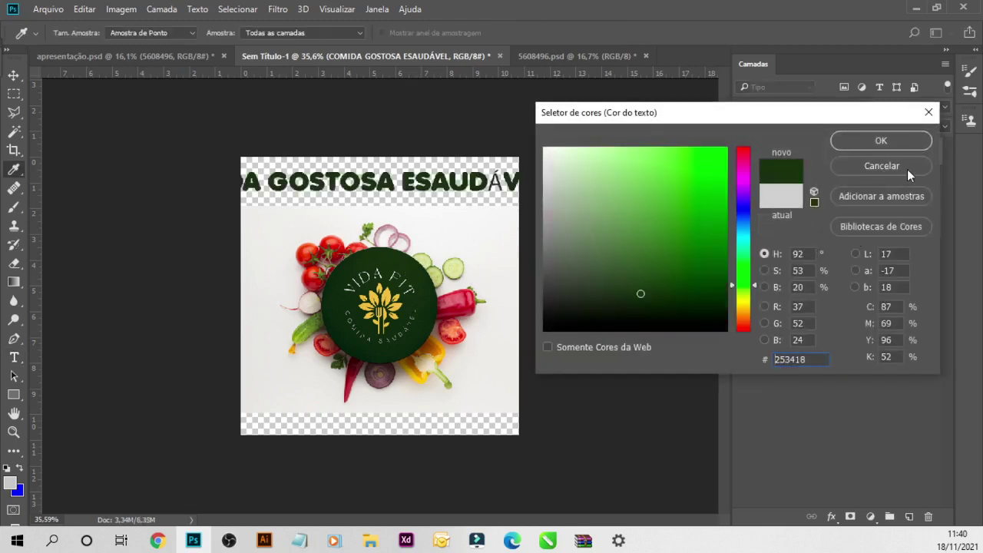
{"action": "left_click", "coordinate": [881, 141]}
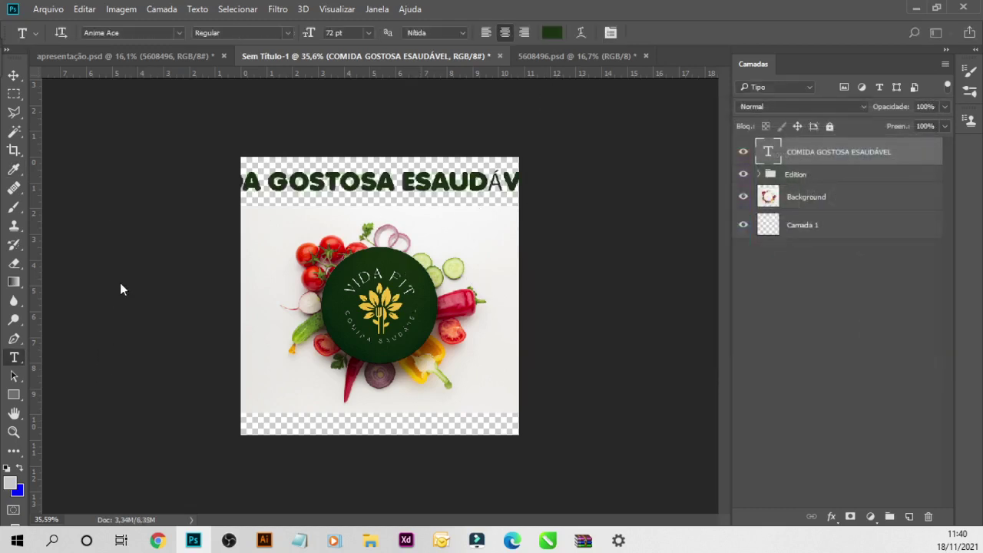
{"action": "left_click", "coordinate": [547, 37]}
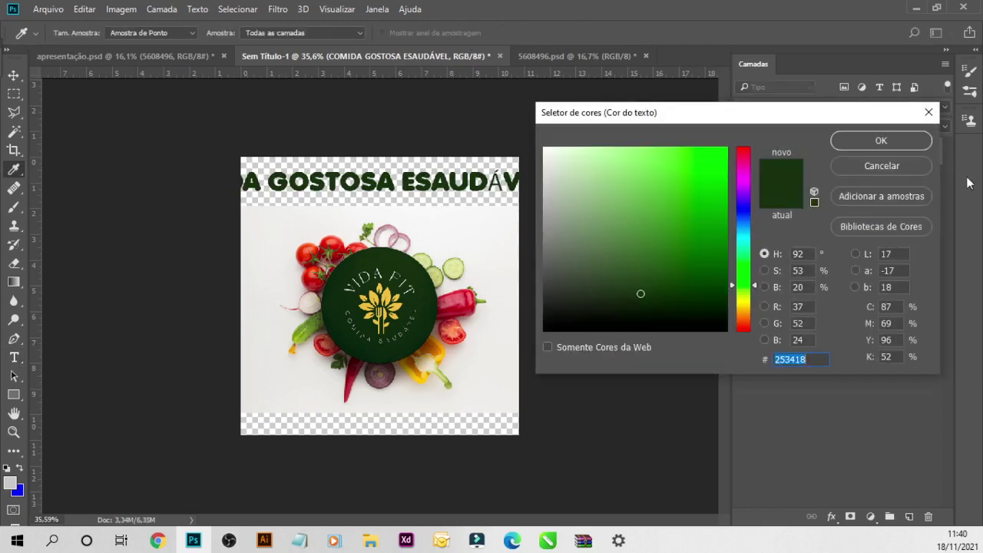
{"action": "left_click", "coordinate": [901, 141]}
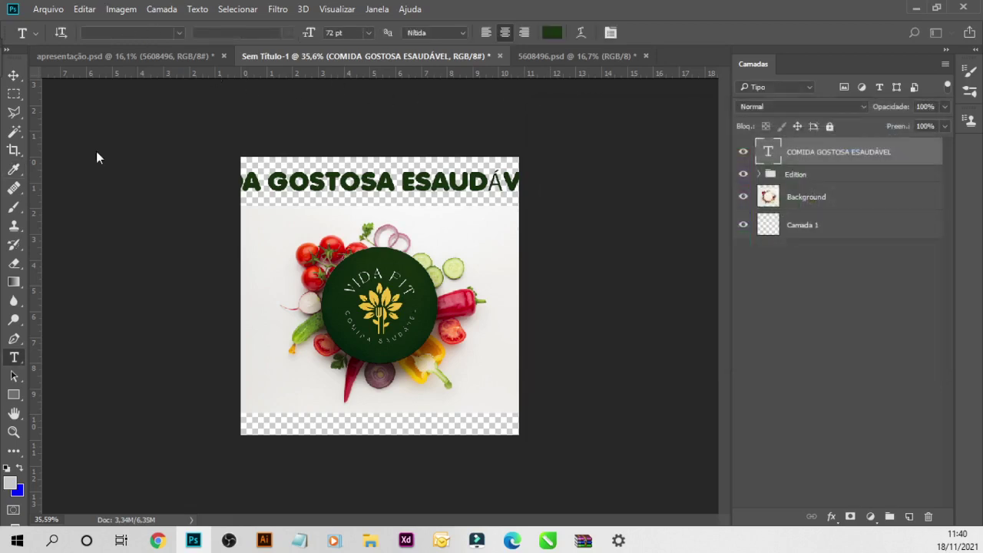
Page through the font list, previewing fonts on the headline.
{"action": "left_click", "coordinate": [177, 33]}
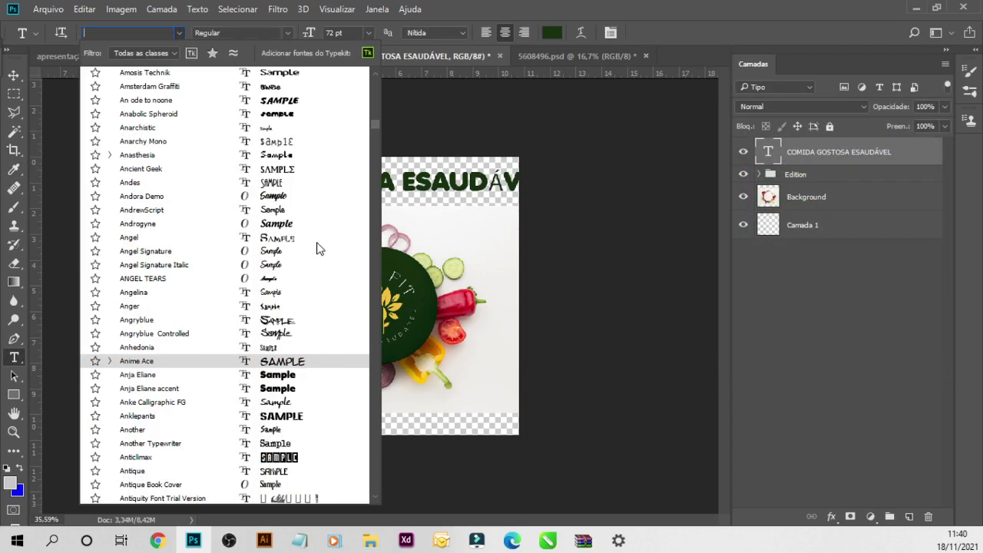
{"action": "scroll", "coordinate": [315, 345], "scroll_direction": "down", "scroll_amount": 1}
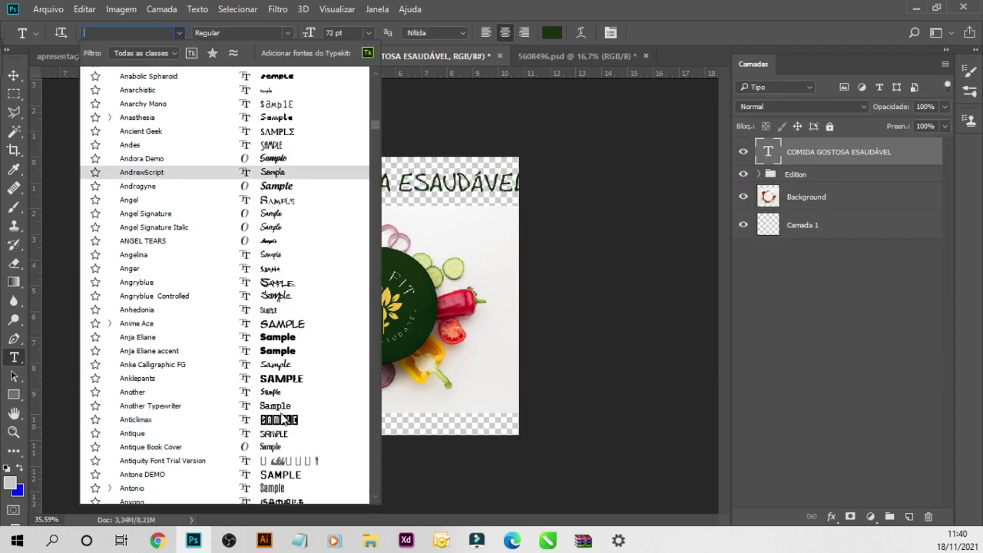
{"action": "scroll", "coordinate": [281, 415], "scroll_direction": "down", "scroll_amount": 1}
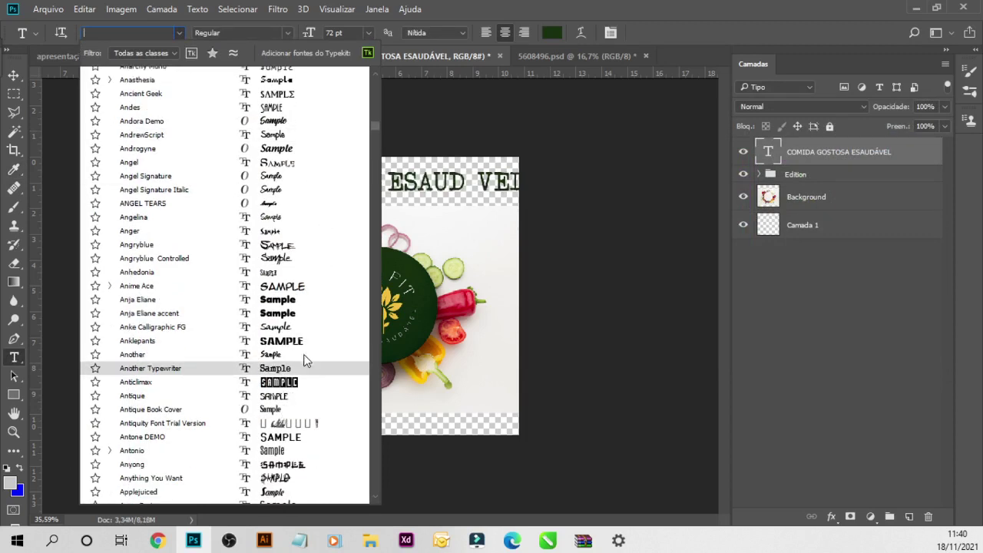
{"action": "scroll", "coordinate": [323, 371], "scroll_direction": "down", "scroll_amount": 1}
{"action": "scroll", "coordinate": [342, 411], "scroll_direction": "down", "scroll_amount": 1}
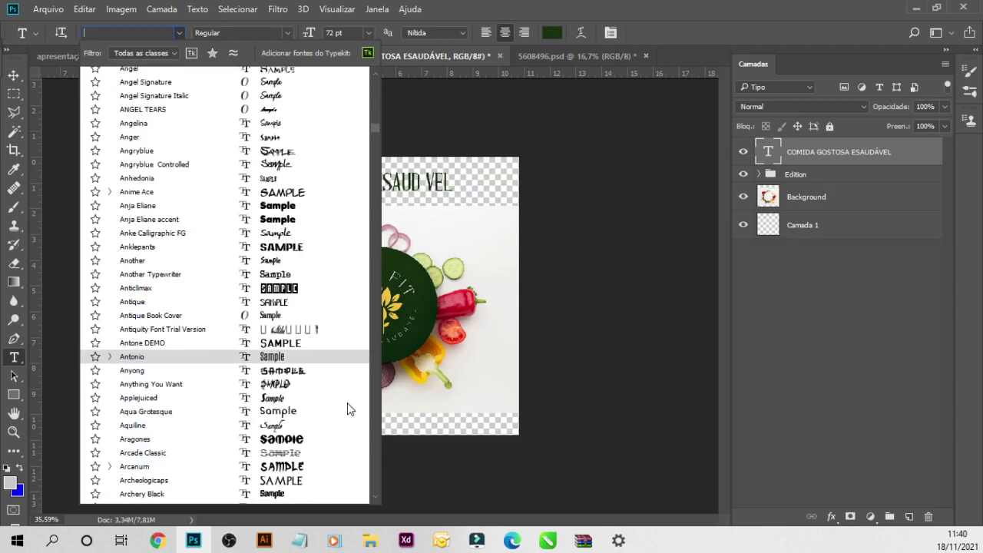
{"action": "scroll", "coordinate": [338, 396], "scroll_direction": "down", "scroll_amount": 2}
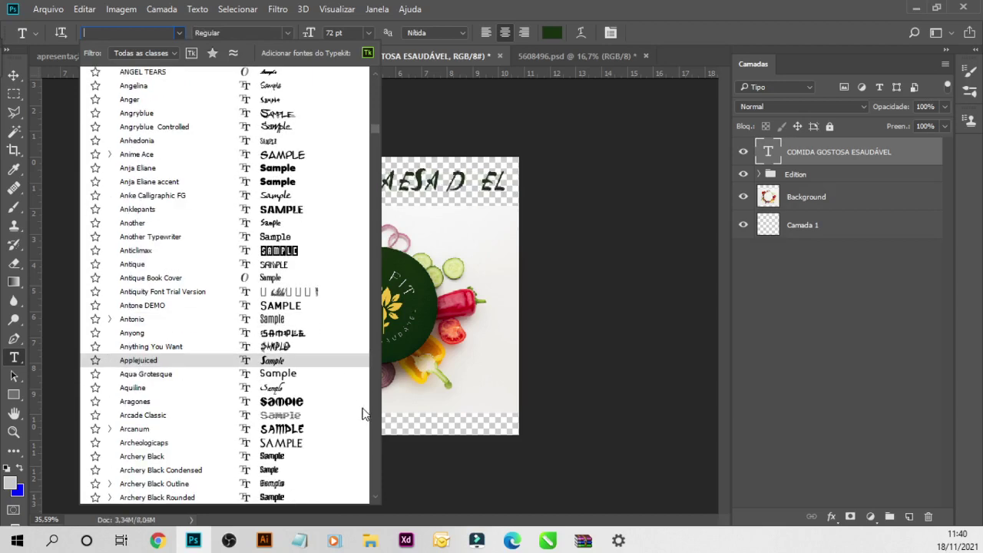
{"action": "key", "text": "Page_Down"}
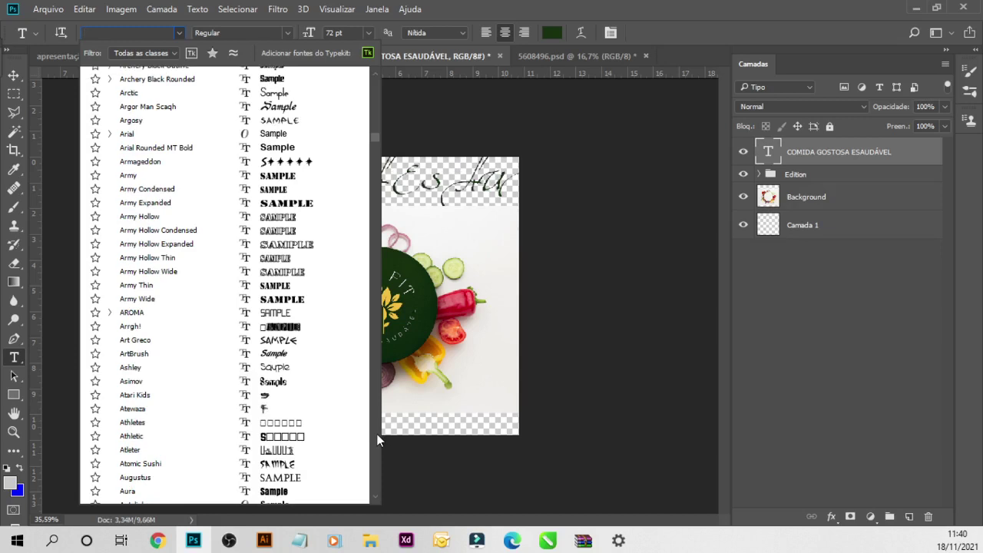
{"action": "left_click", "coordinate": [375, 433]}
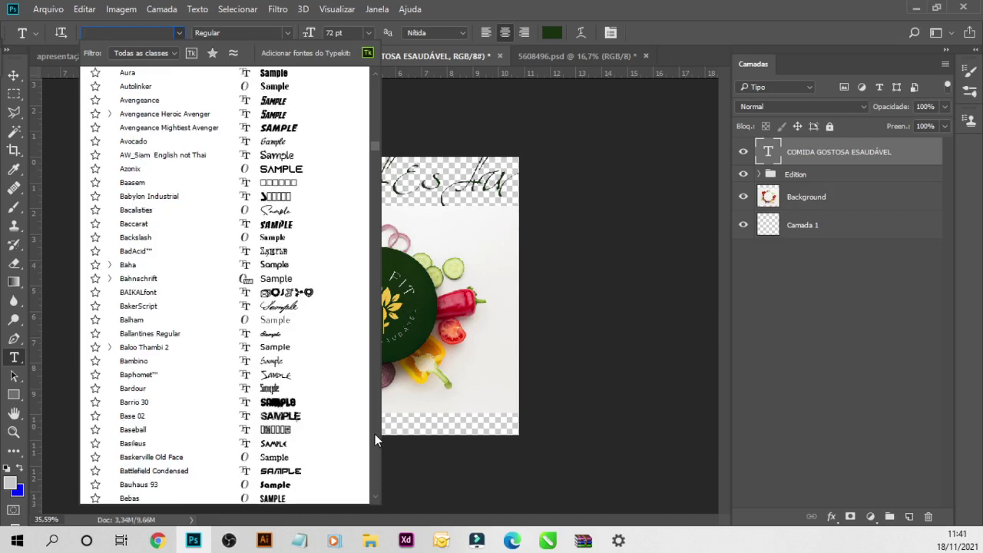
{"action": "left_click", "coordinate": [374, 434]}
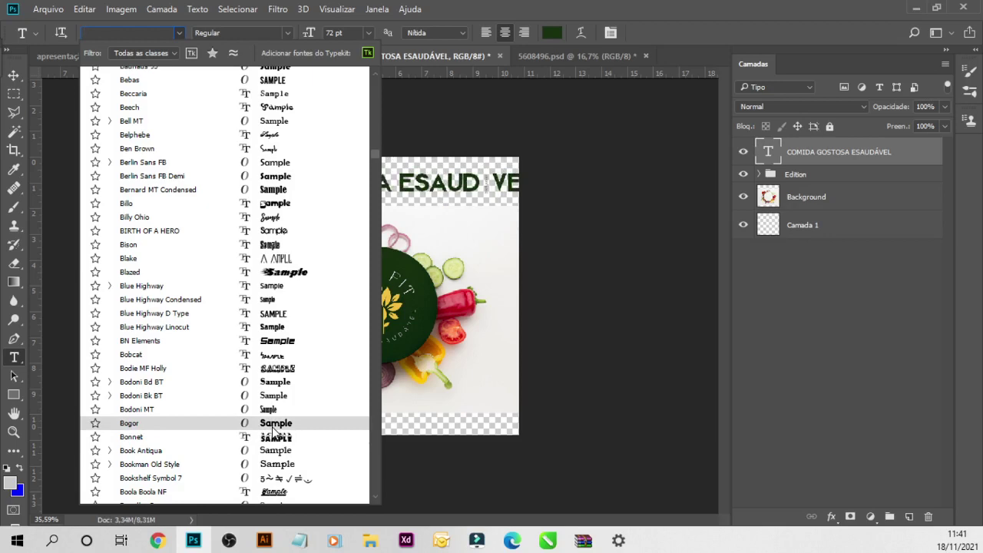
Browse further down and apply ClementePDam Bold to the headline.
{"action": "left_click", "coordinate": [373, 448]}
{"action": "left_click", "coordinate": [372, 453]}
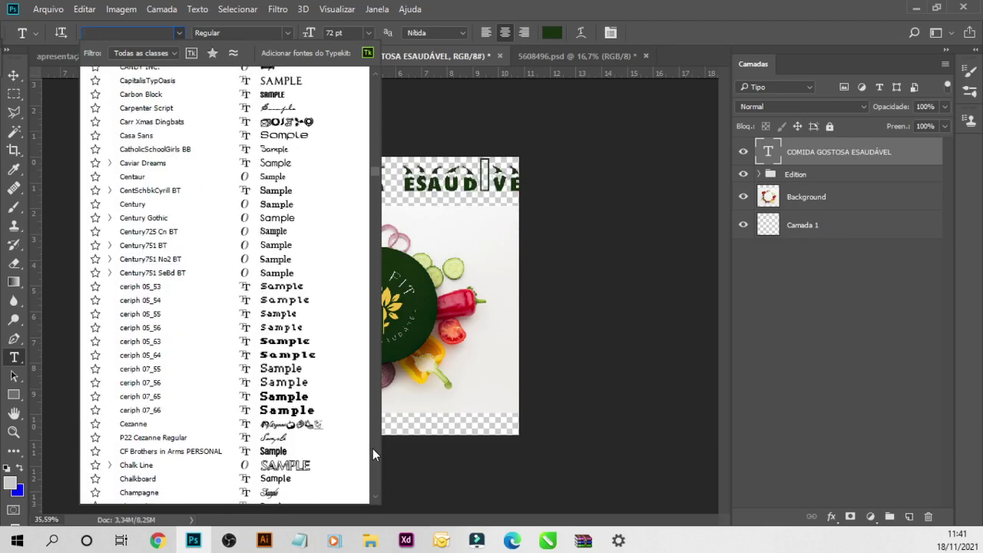
{"action": "left_click", "coordinate": [372, 449]}
{"action": "left_click", "coordinate": [373, 449]}
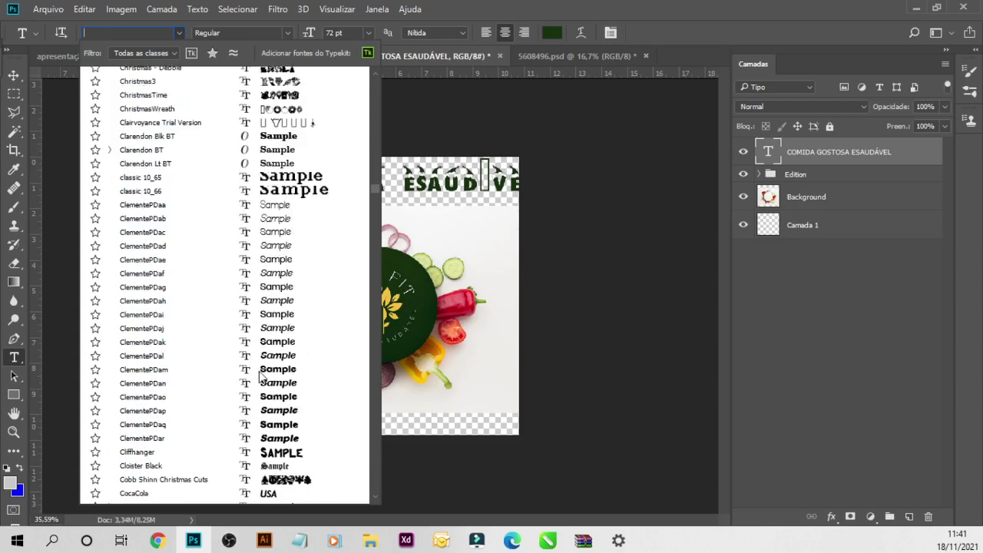
{"action": "key", "text": "Down"}
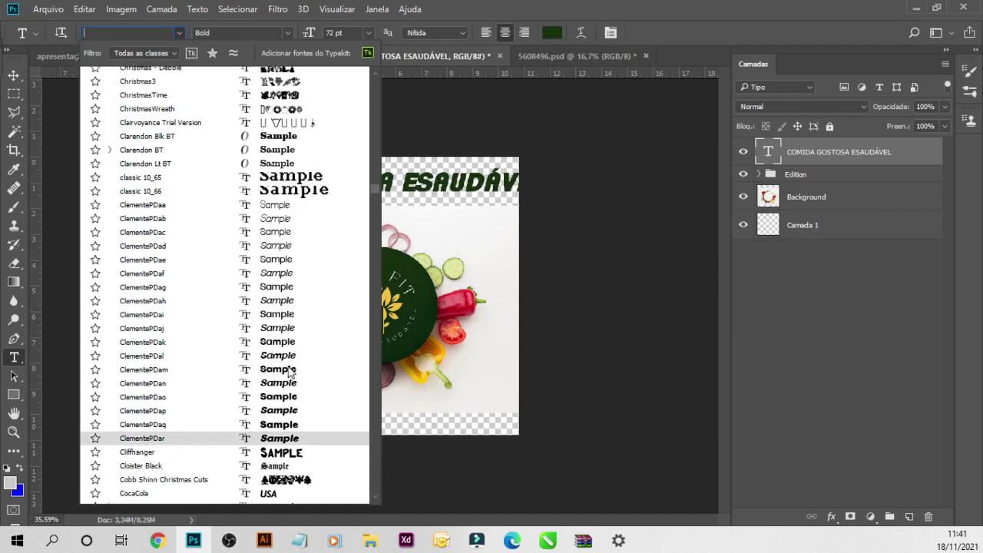
{"action": "left_click", "coordinate": [244, 376]}
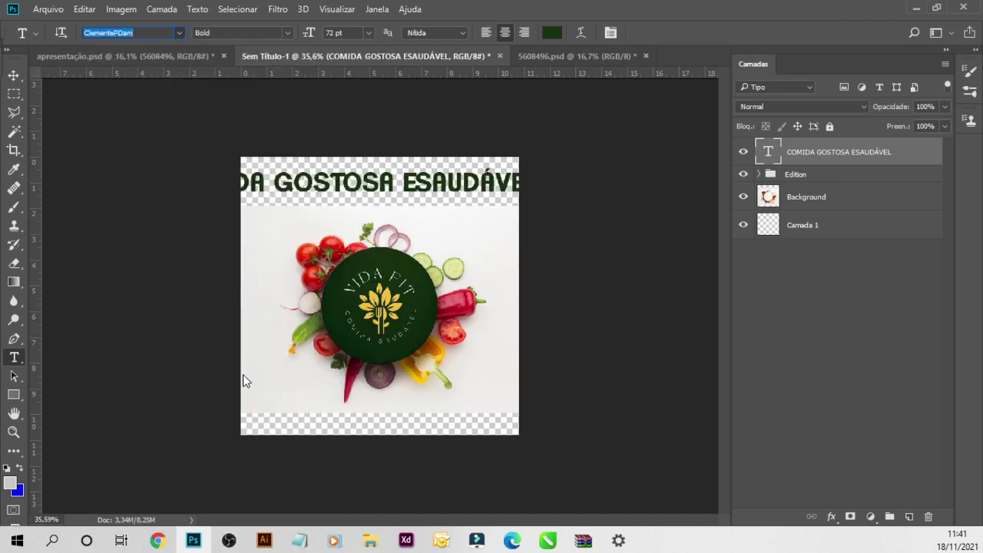
Edit the headline between E and SAUDÁVEL, then shift it right so COMIDA shows fully.
{"action": "left_click", "coordinate": [422, 181]}
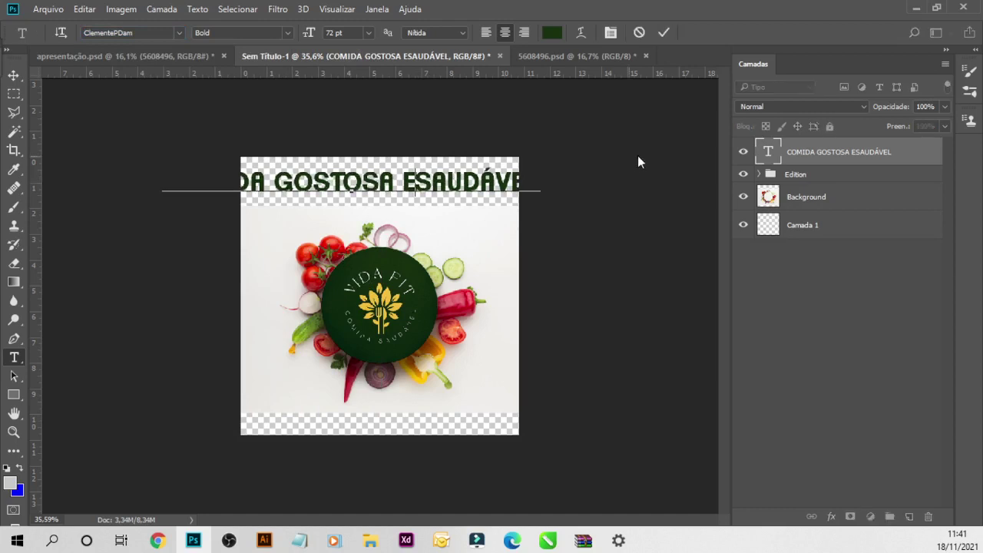
{"action": "key", "text": "alt+space"}
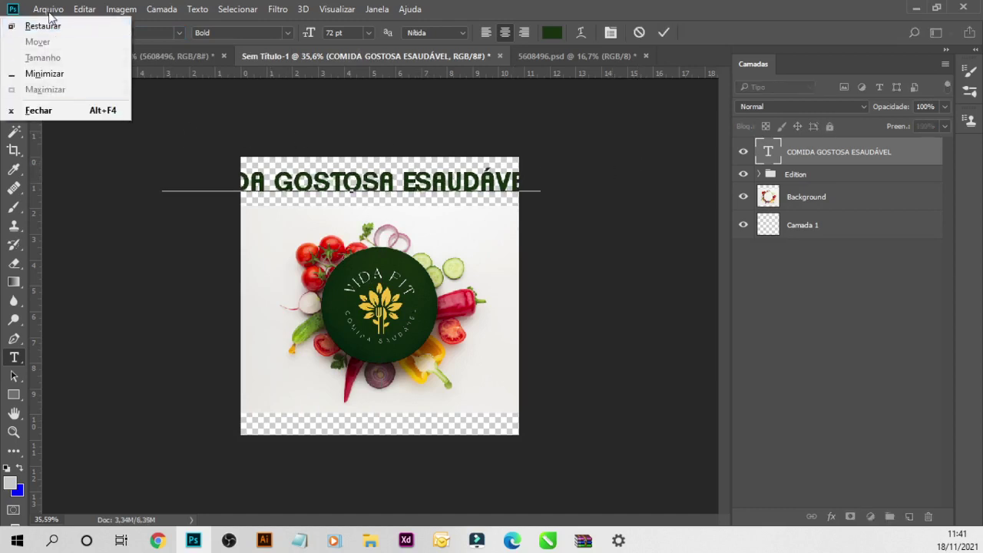
{"action": "key", "text": "Escape"}
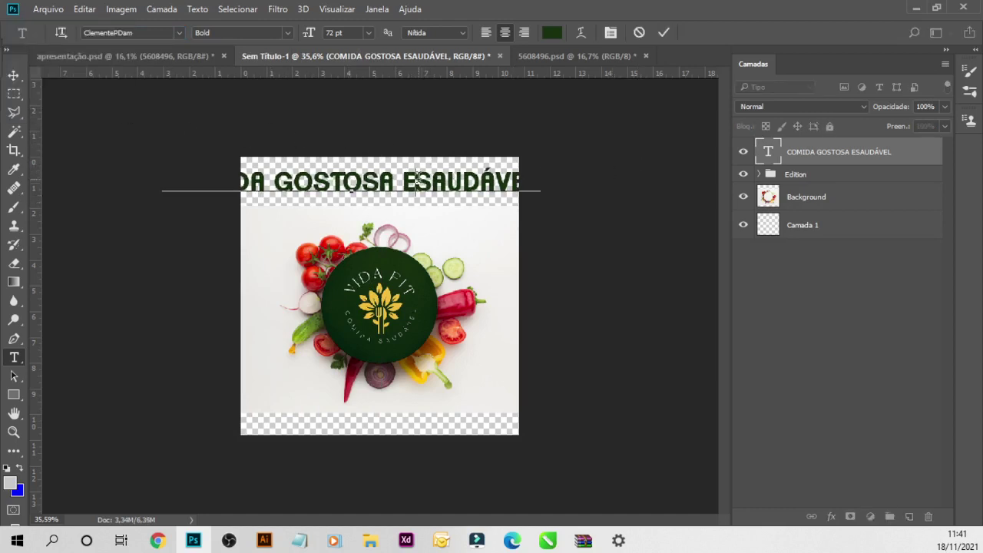
{"action": "left_click", "coordinate": [17, 75]}
{"action": "mouse_move", "coordinate": [297, 193]}
{"action": "left_mouse_down"}
{"action": "mouse_move", "coordinate": [407, 193]}
{"action": "mouse_move", "coordinate": [392, 192]}
{"action": "left_mouse_up"}
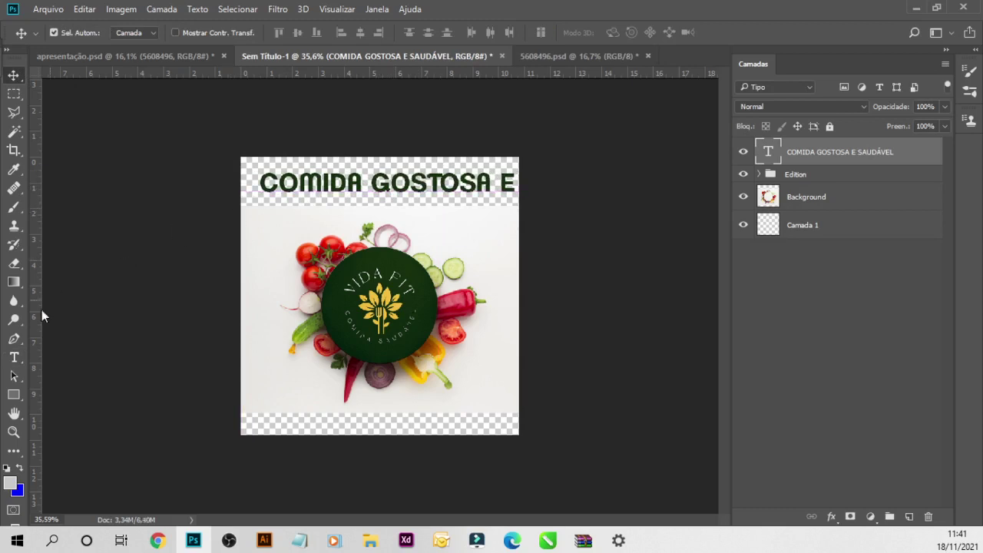
Break the headline into three lines: COMIDA / GOSTOSA / E SAUDÁVEL.
{"action": "left_click", "coordinate": [14, 357]}
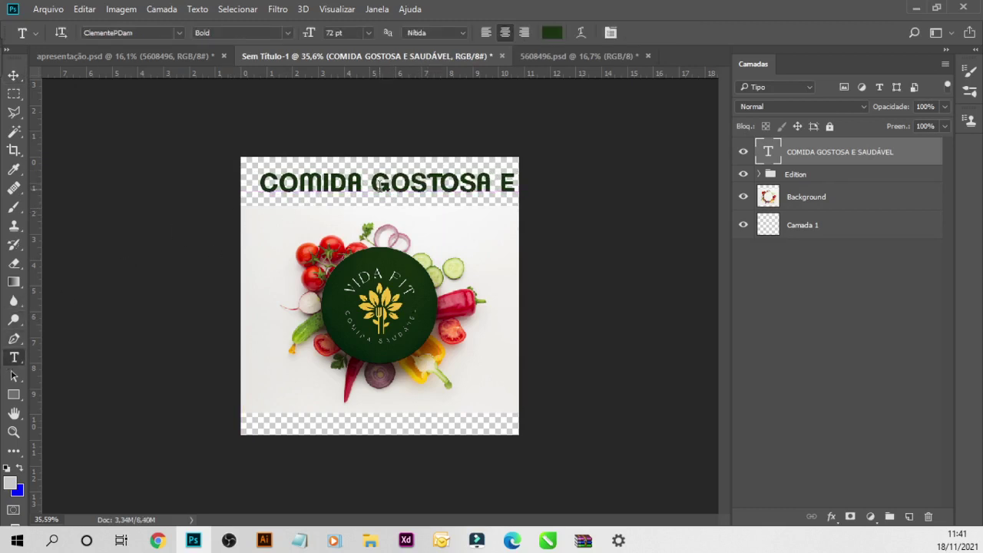
{"action": "left_click", "coordinate": [380, 186]}
{"action": "key", "text": "Return"}
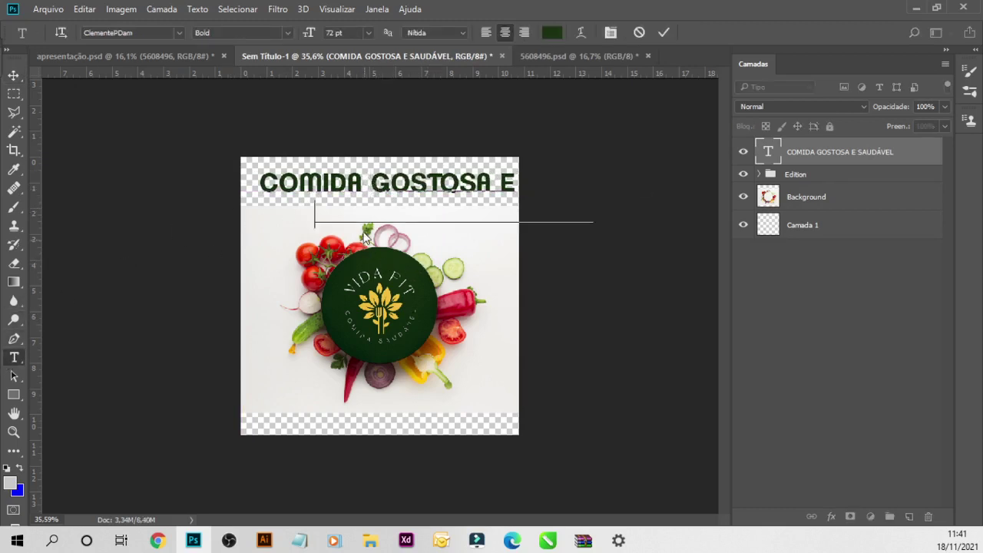
{"action": "left_click", "coordinate": [448, 214]}
{"action": "key", "text": "Return"}
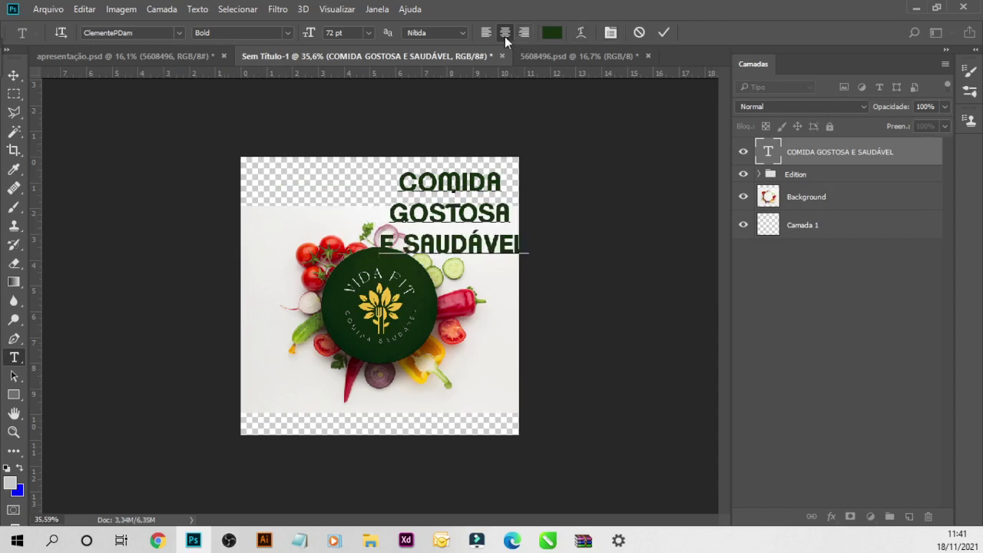
{"action": "key", "text": "Tab"}
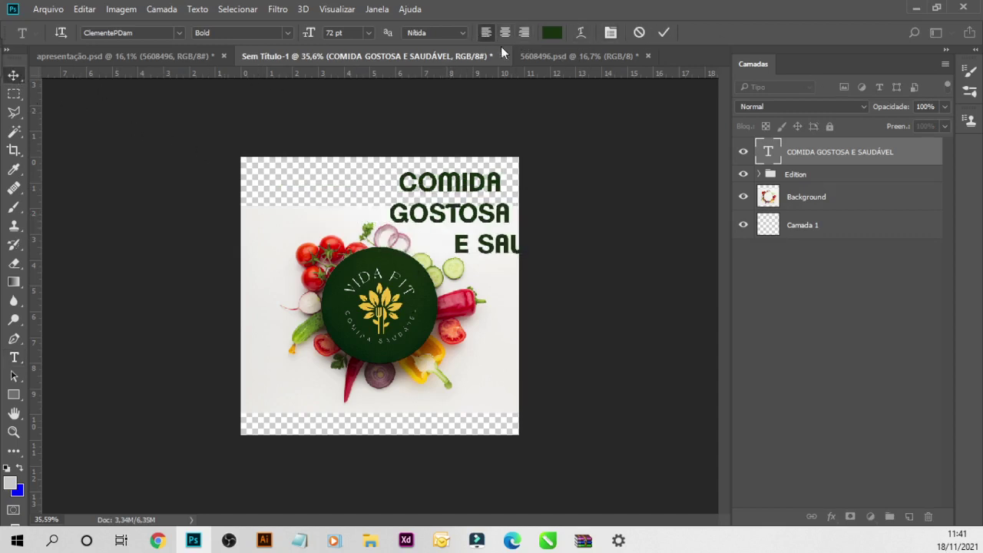
{"action": "key", "text": "ctrl+Return"}
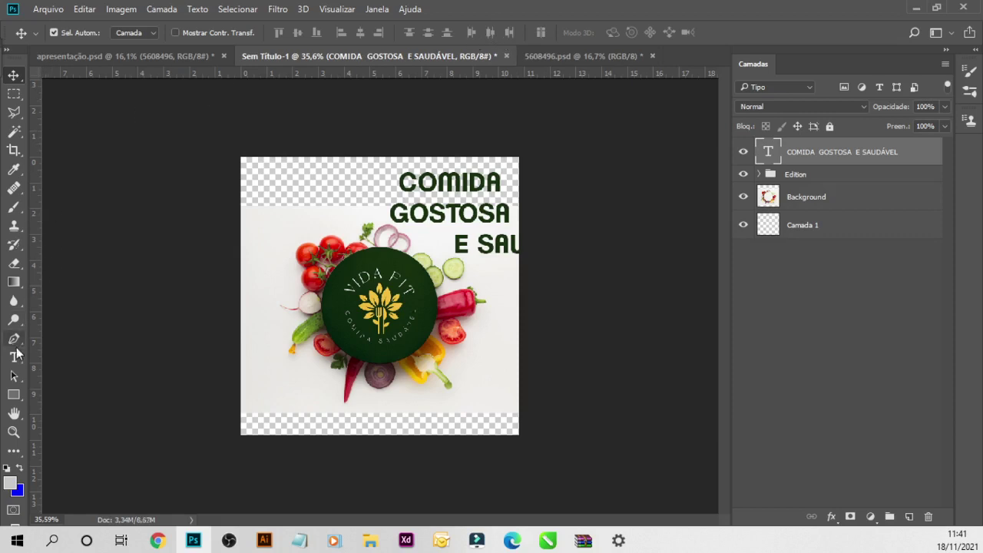
Move the three-line headline to the canvas's upper left.
{"action": "left_click", "coordinate": [13, 356]}
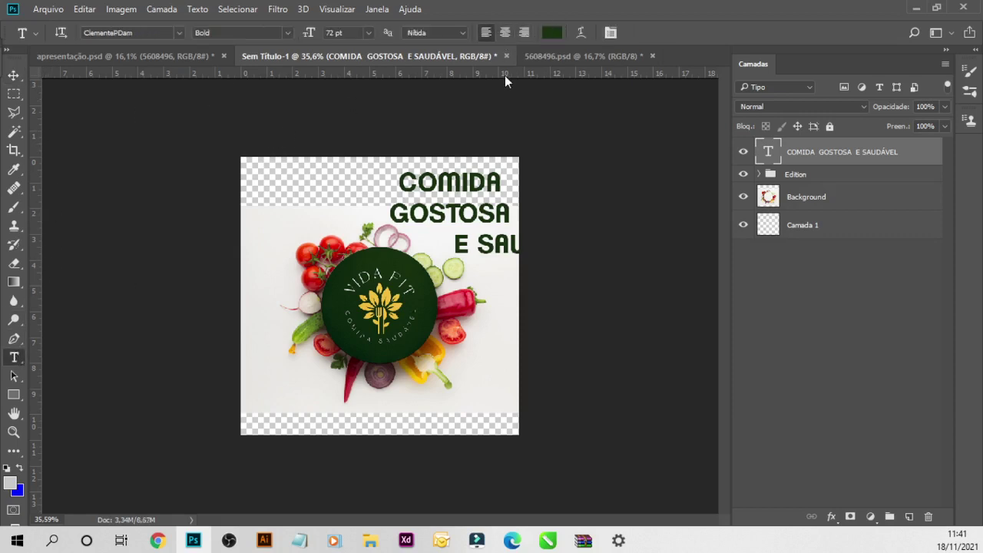
{"action": "left_click", "coordinate": [14, 74]}
{"action": "left_click_drag", "start_coordinate": [461, 190], "coordinate": [264, 192]}
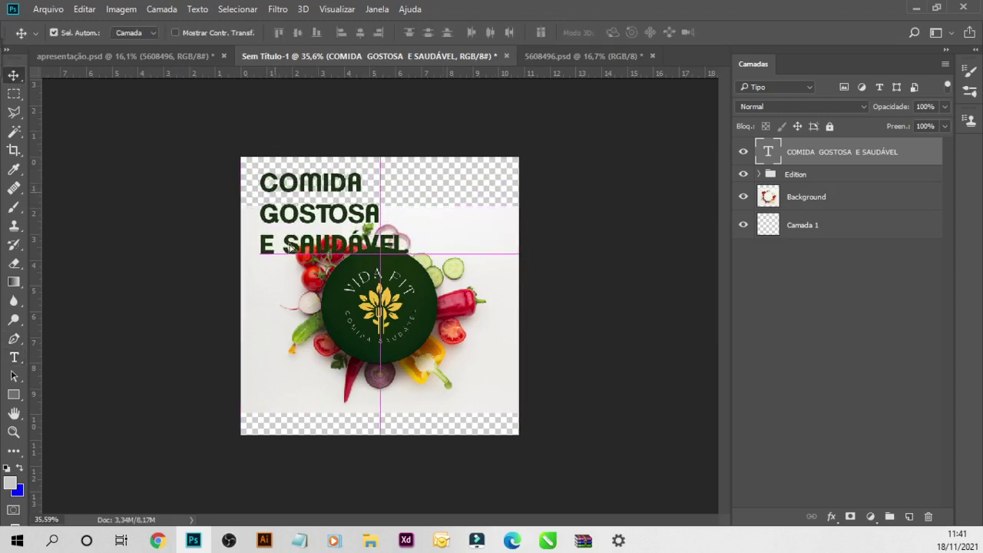
{"action": "left_click", "coordinate": [14, 357]}
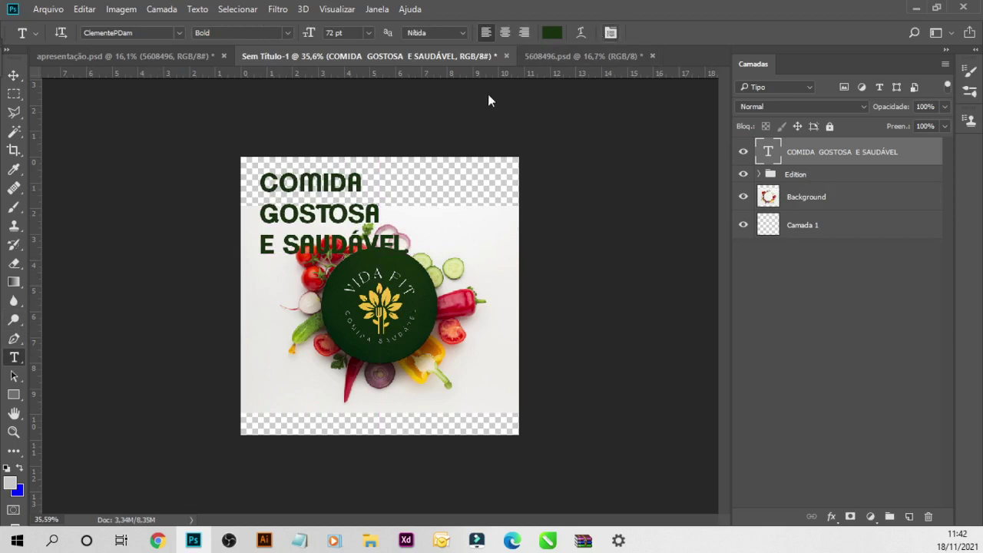
Dock the Character panel beside the canvas and adjust the headline leading, settling on 65 pt.
{"action": "left_click", "coordinate": [610, 32]}
{"action": "left_click_drag", "start_coordinate": [279, 132], "coordinate": [612, 146]}
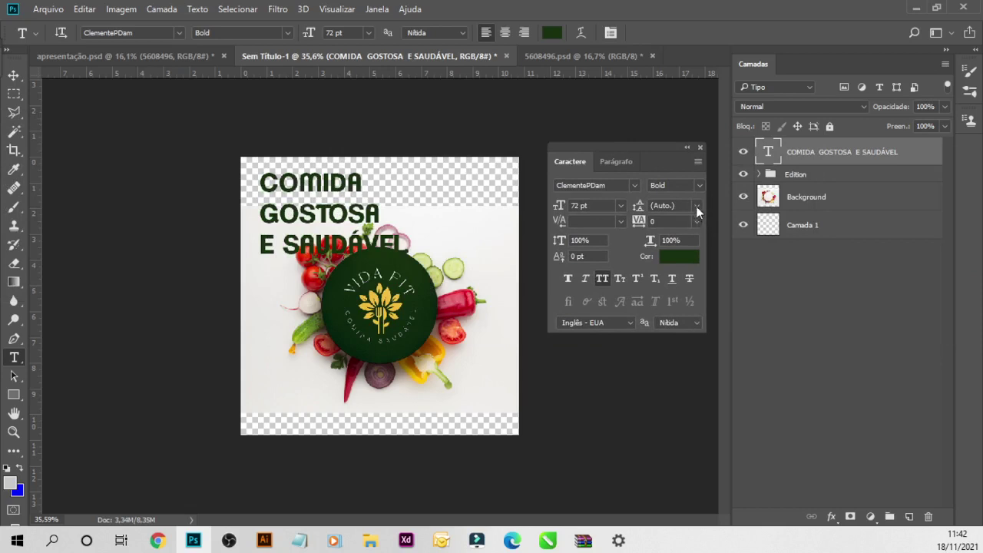
{"action": "left_click", "coordinate": [695, 206]}
{"action": "left_click", "coordinate": [689, 289]}
{"action": "left_click", "coordinate": [696, 190]}
{"action": "left_click", "coordinate": [679, 175]}
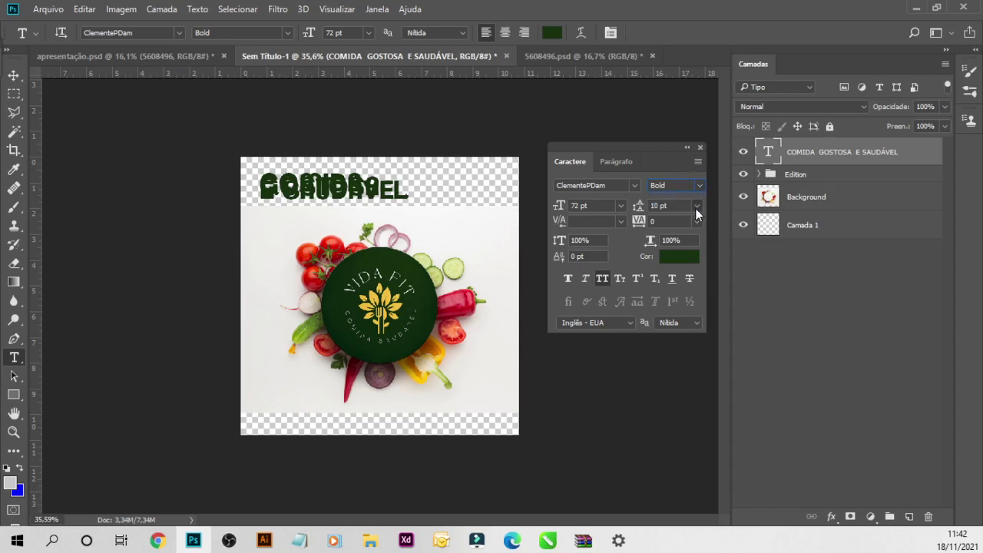
{"action": "left_click", "coordinate": [694, 206]}
{"action": "left_click", "coordinate": [690, 434]}
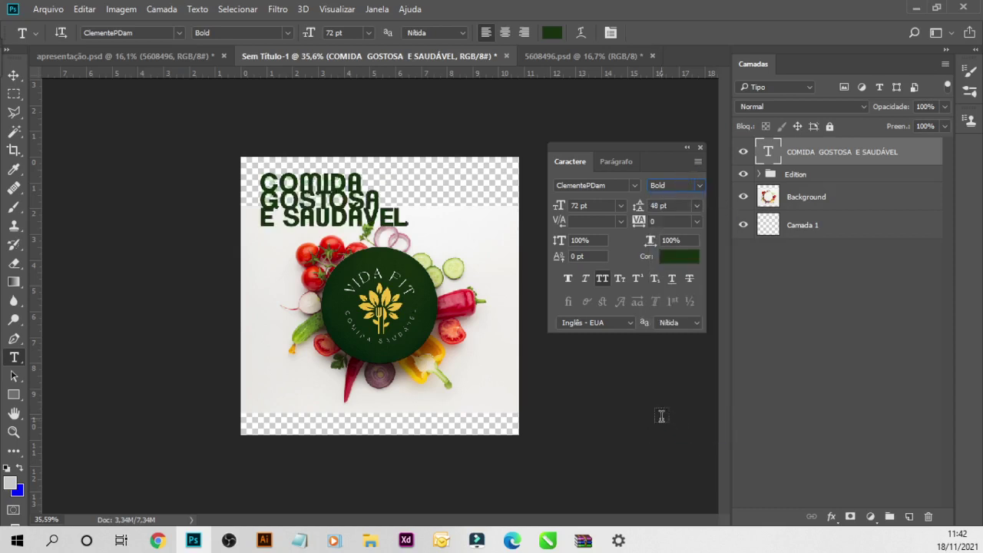
{"action": "left_click", "coordinate": [696, 206]}
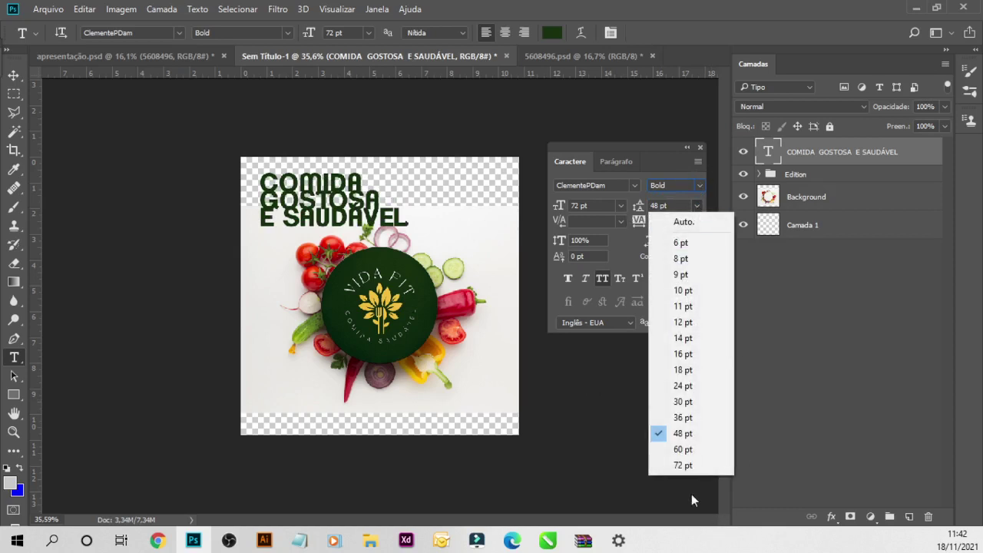
{"action": "left_click", "coordinate": [684, 452]}
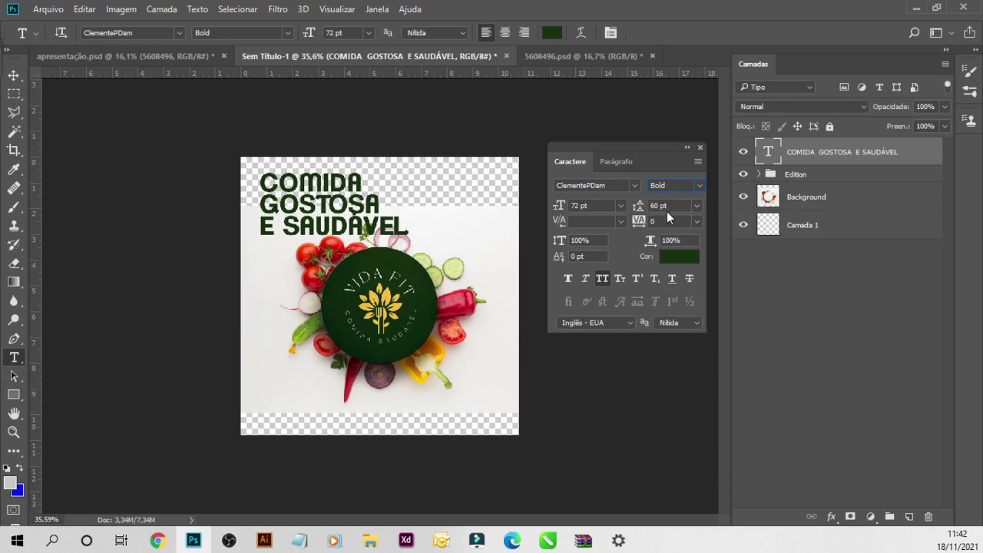
{"action": "left_click", "coordinate": [635, 208]}
{"action": "type", "text": "65"}
{"action": "key", "text": "Return"}
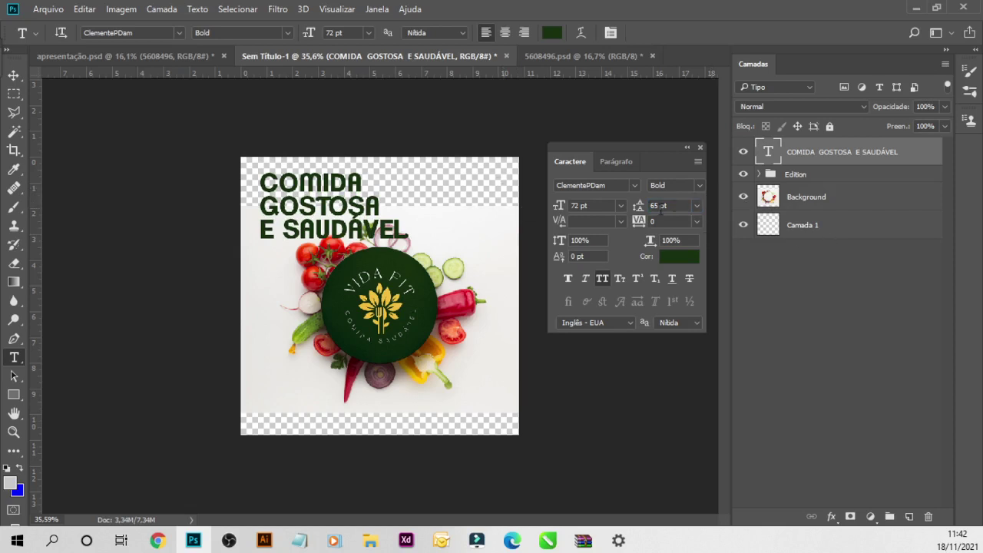
{"action": "left_click", "coordinate": [638, 206]}
{"action": "key", "text": "Up"}
{"action": "key", "text": "Up"}
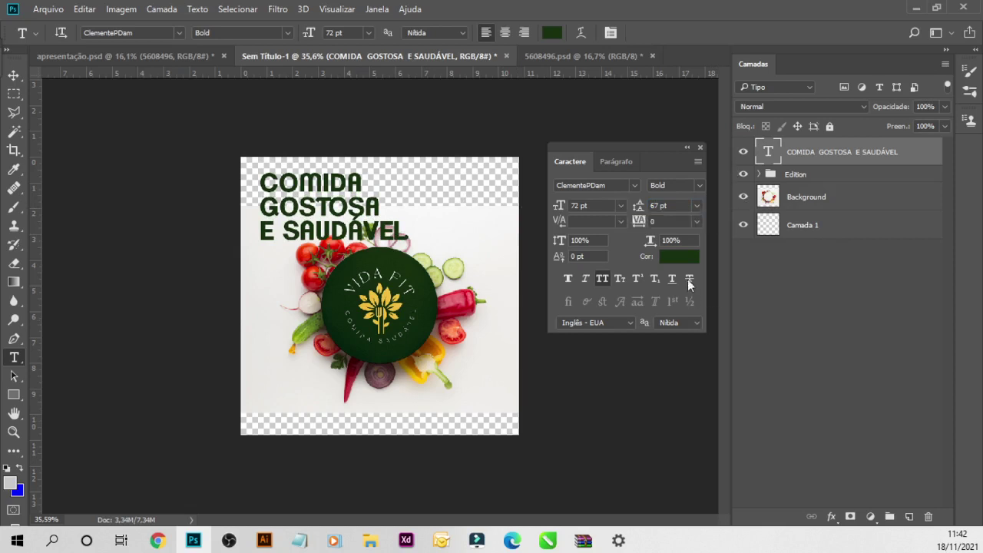
Tighten the headline tracking to -50, reapply 65 pt leading, and select the empty Camada 1 layer.
{"action": "left_click", "coordinate": [696, 222]}
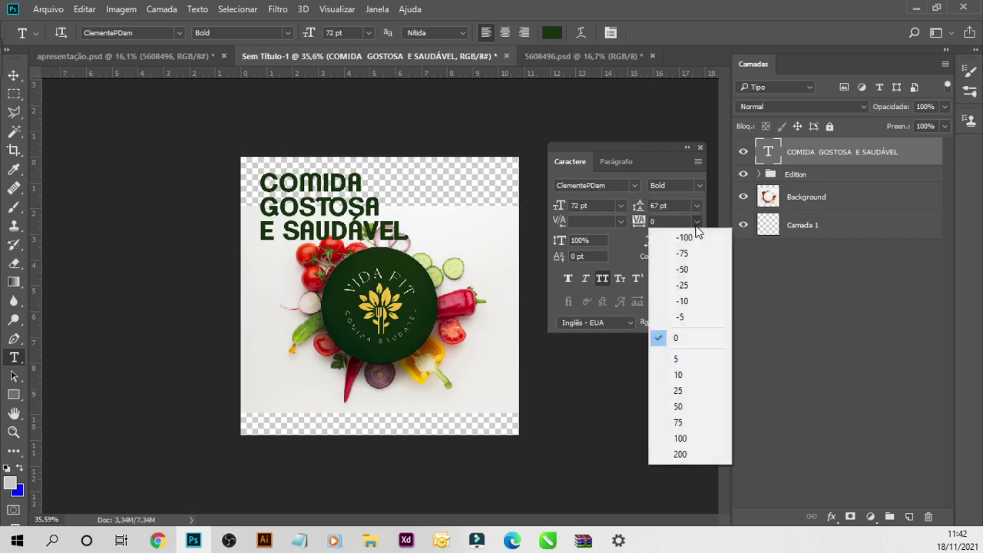
{"action": "left_click", "coordinate": [689, 275]}
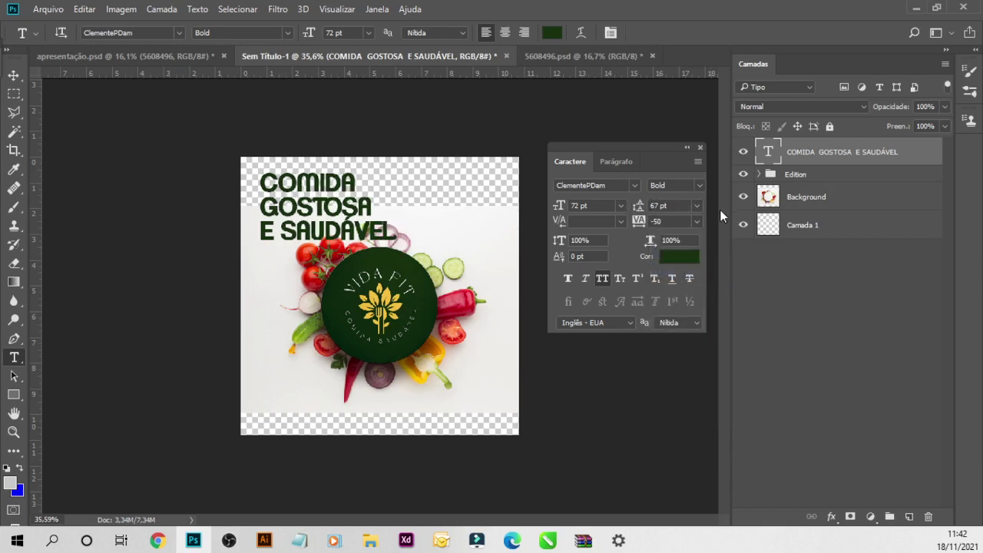
{"action": "left_click", "coordinate": [674, 207]}
{"action": "type", "text": "65"}
{"action": "key", "text": "Return"}
{"action": "left_click", "coordinate": [15, 76]}
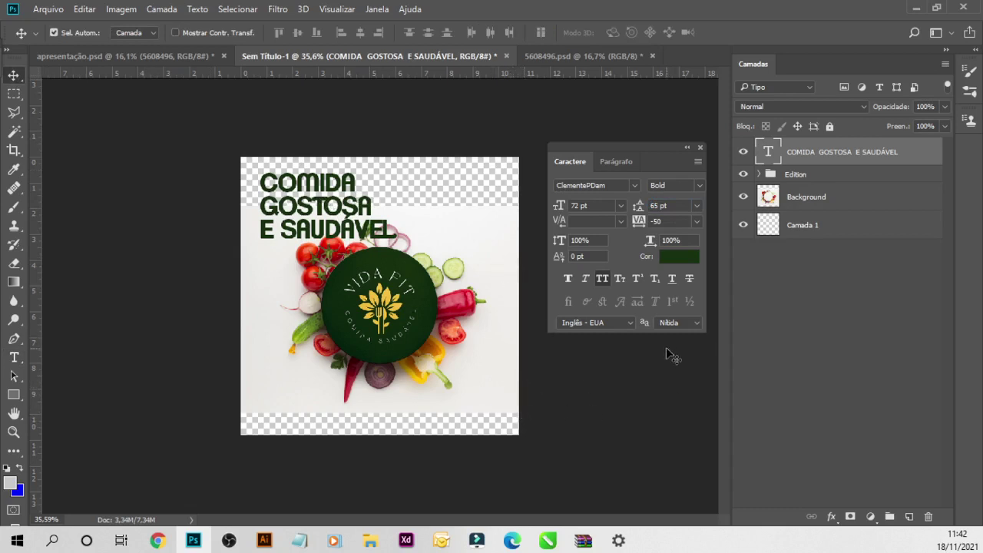
{"action": "left_click", "coordinate": [763, 230]}
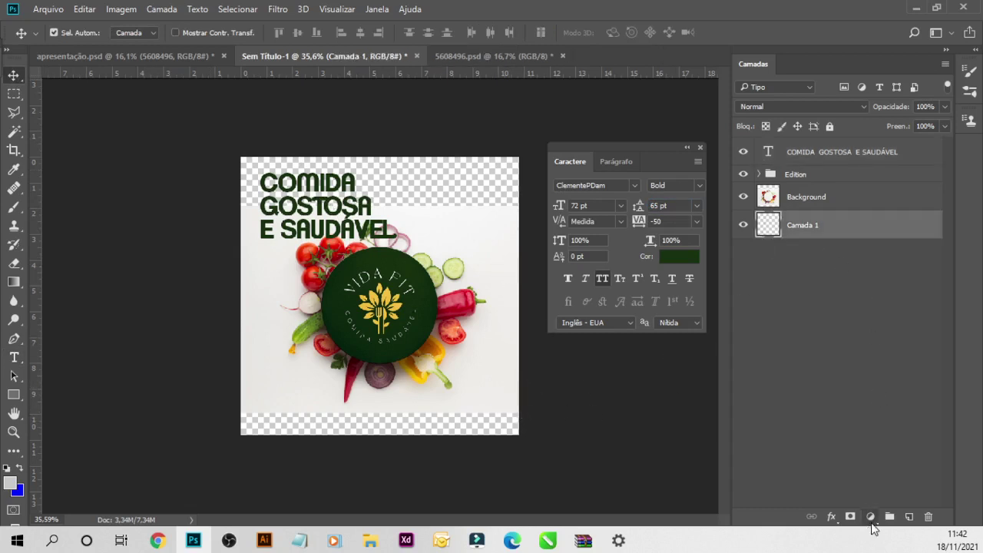
{"action": "left_click", "coordinate": [870, 516]}
{"action": "left_click", "coordinate": [901, 215]}
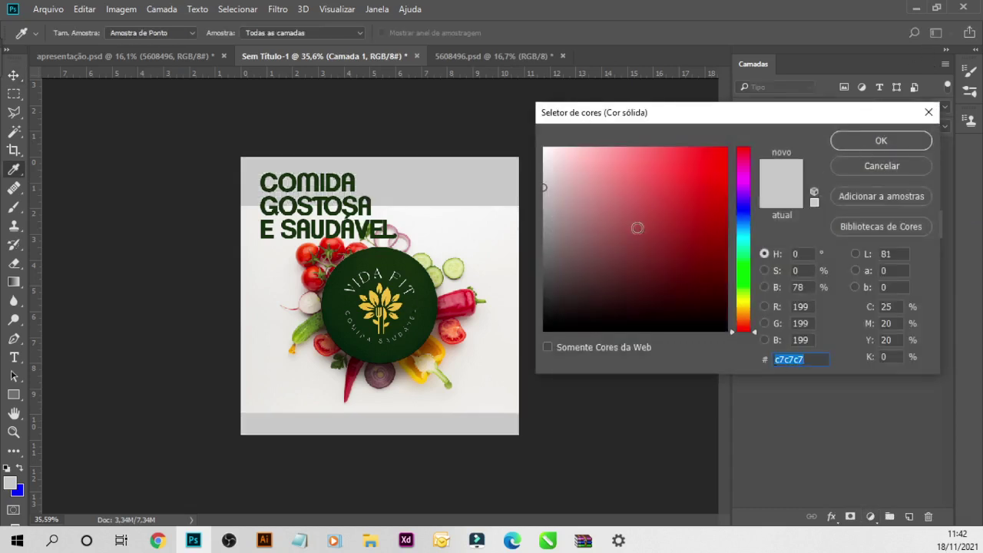
{"action": "left_click", "coordinate": [247, 210]}
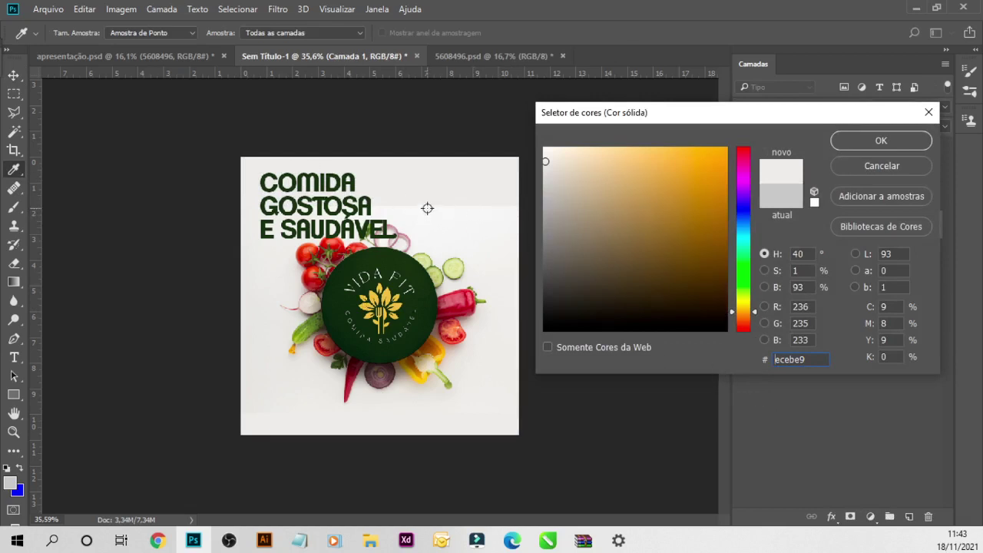
{"action": "left_click", "coordinate": [427, 207]}
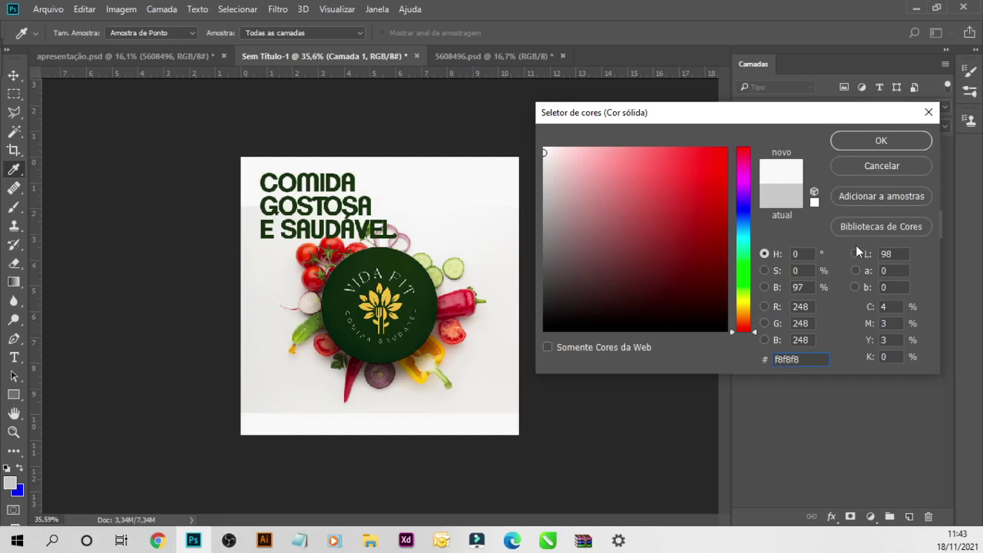
{"action": "left_click", "coordinate": [880, 166]}
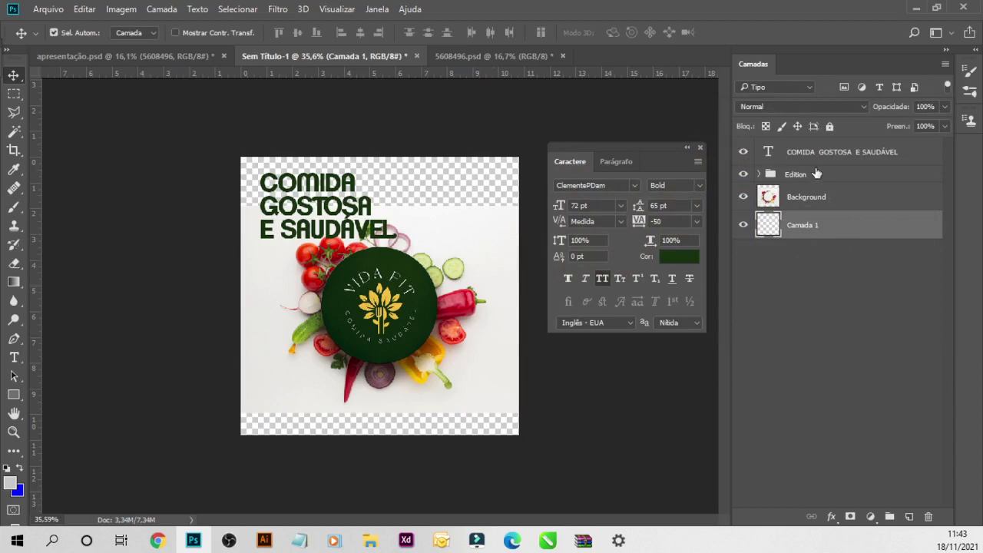
Hide the headline text and select the Background photo layer.
{"action": "left_click", "coordinate": [742, 152]}
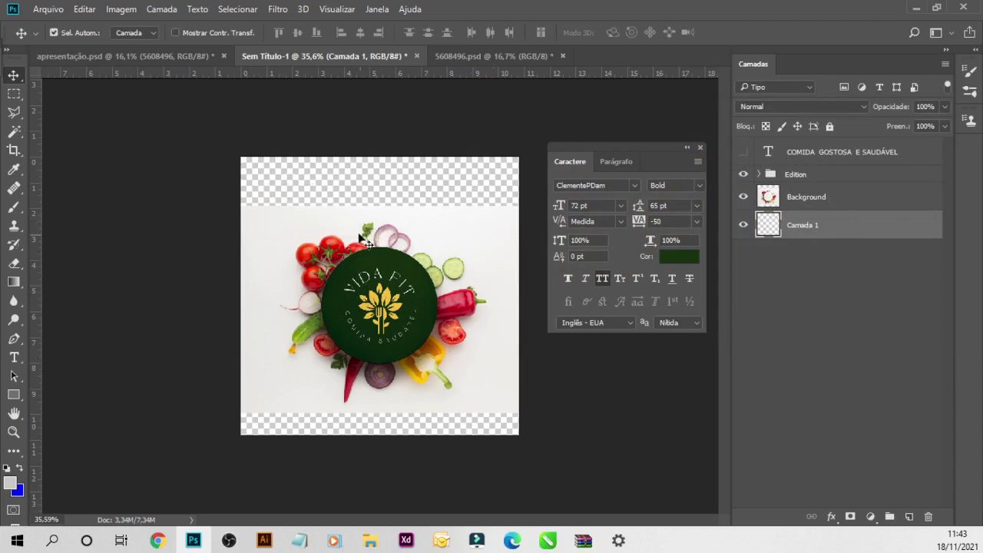
{"action": "scroll", "coordinate": [435, 246], "scroll_direction": "up", "scroll_amount": 1}
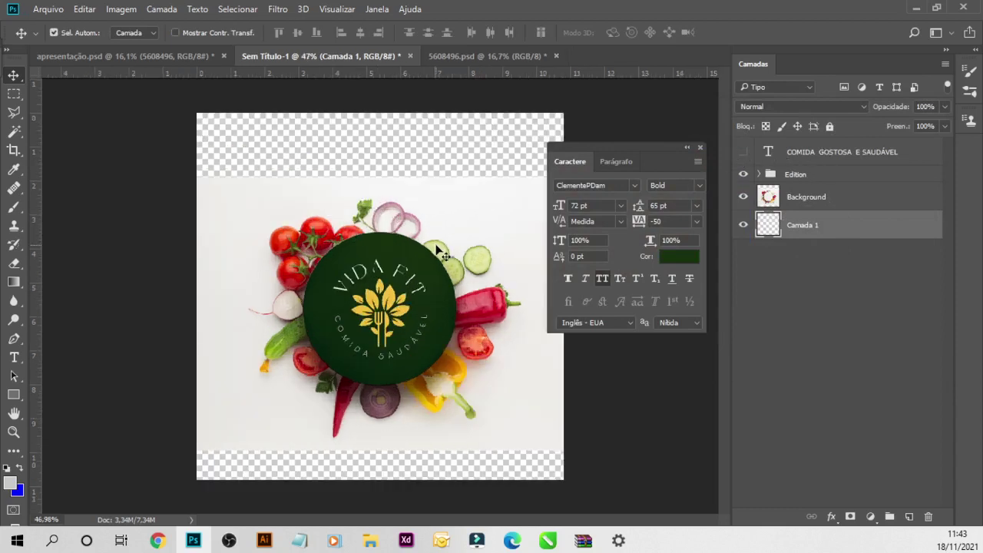
{"action": "left_click", "coordinate": [687, 148]}
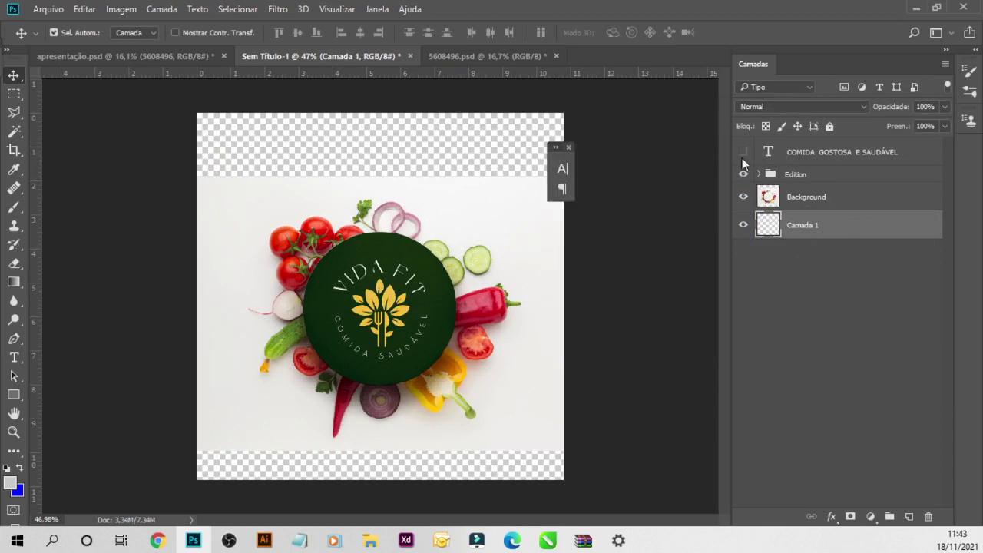
{"action": "left_click", "coordinate": [781, 200]}
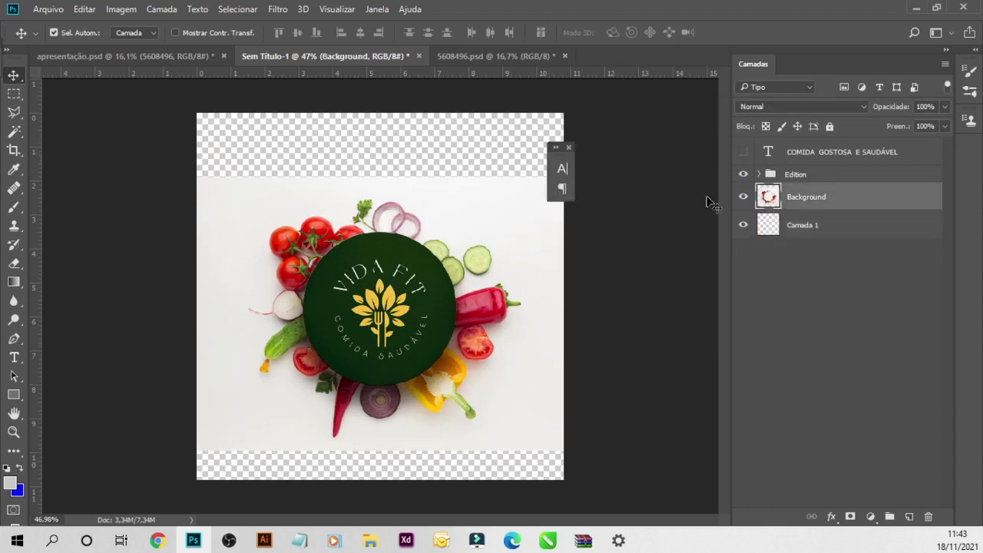
{"action": "left_click", "coordinate": [568, 147]}
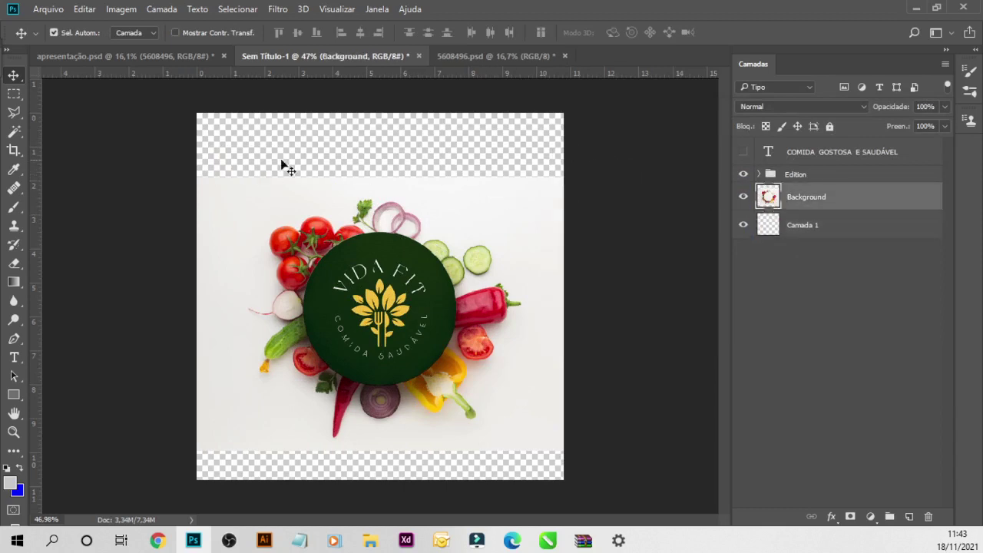
Copy a top strip of the backdrop to a new layer and stretch it to the canvas top.
{"action": "left_click", "coordinate": [13, 95]}
{"action": "left_click_drag", "start_coordinate": [160, 149], "coordinate": [623, 195]}
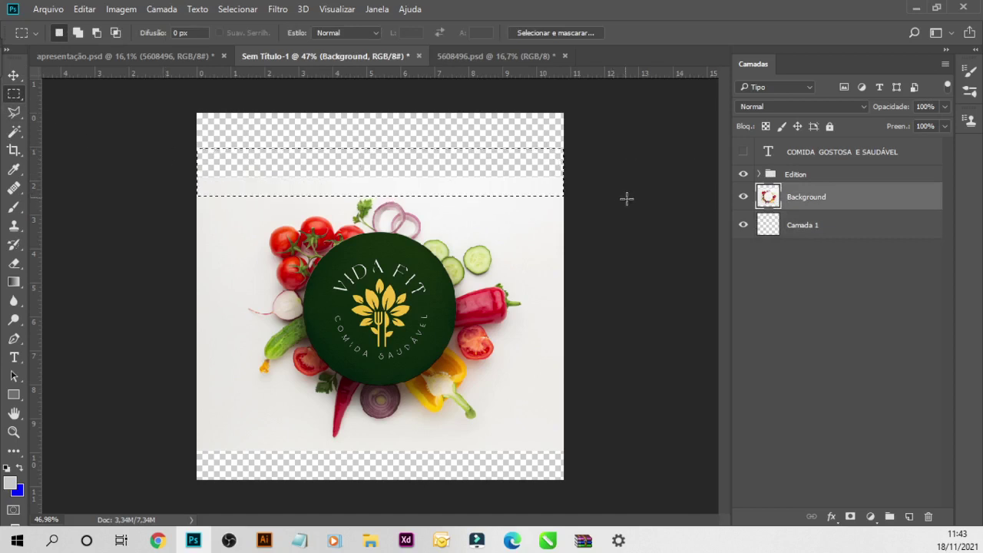
{"action": "key", "text": "ctrl+j"}
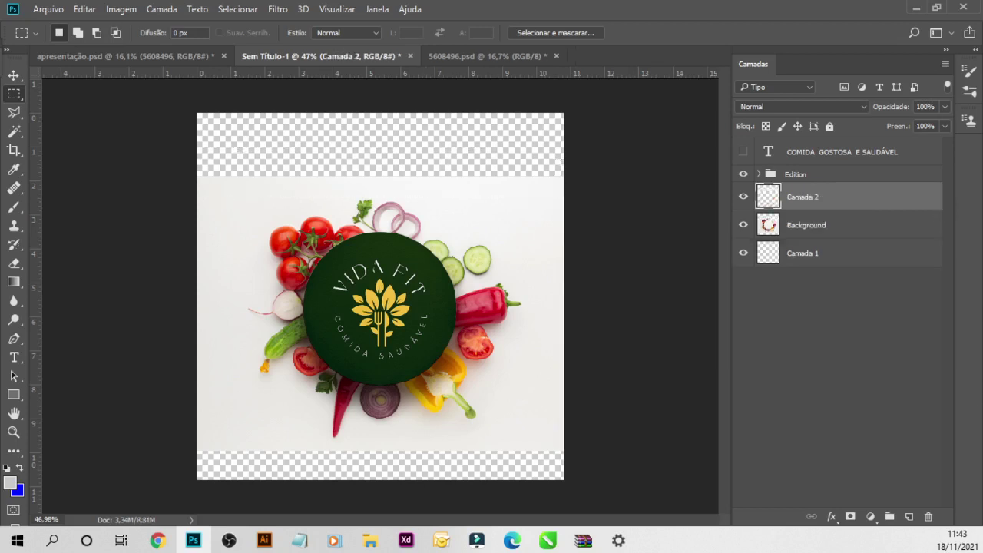
{"action": "key", "text": "ctrl+t"}
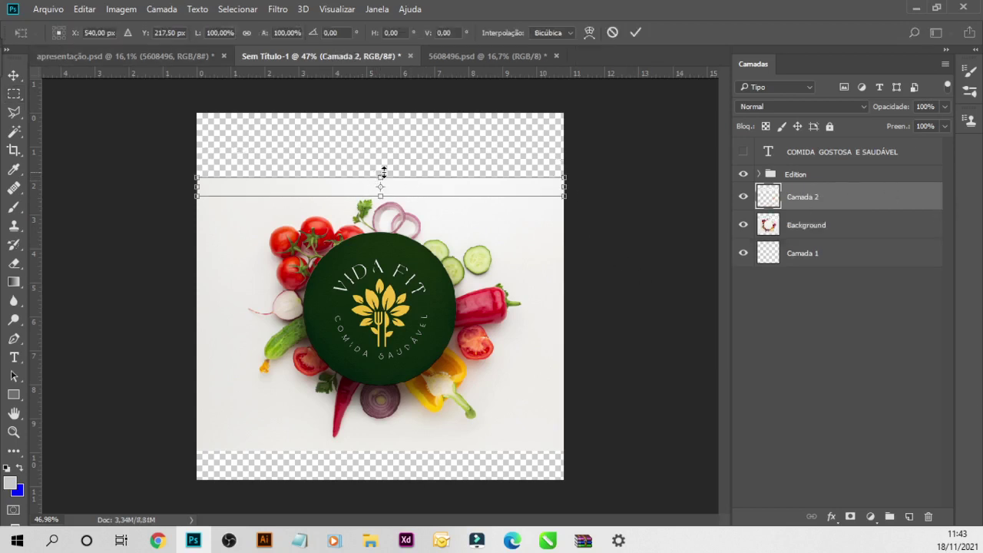
{"action": "left_click_drag", "start_coordinate": [380, 175], "coordinate": [377, 109]}
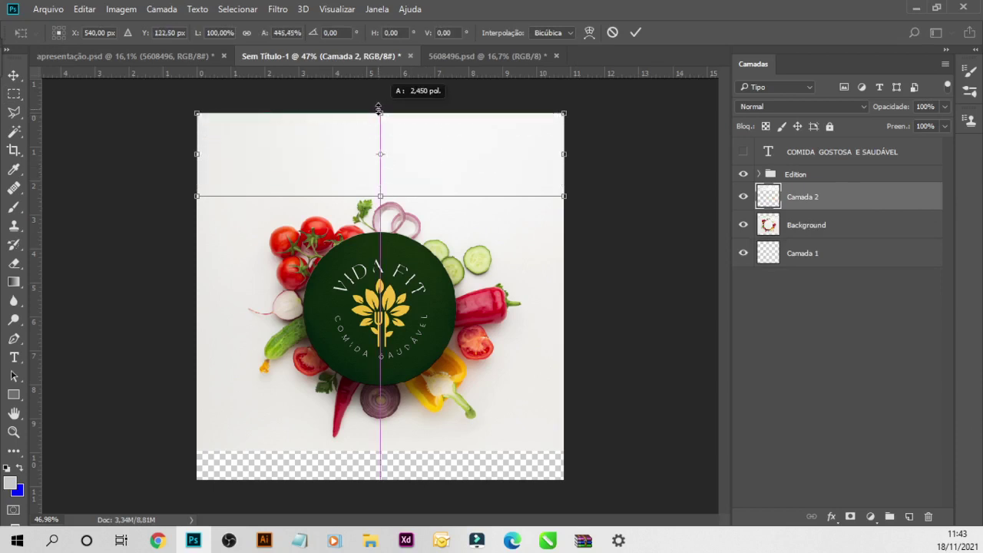
{"action": "key", "text": "Return"}
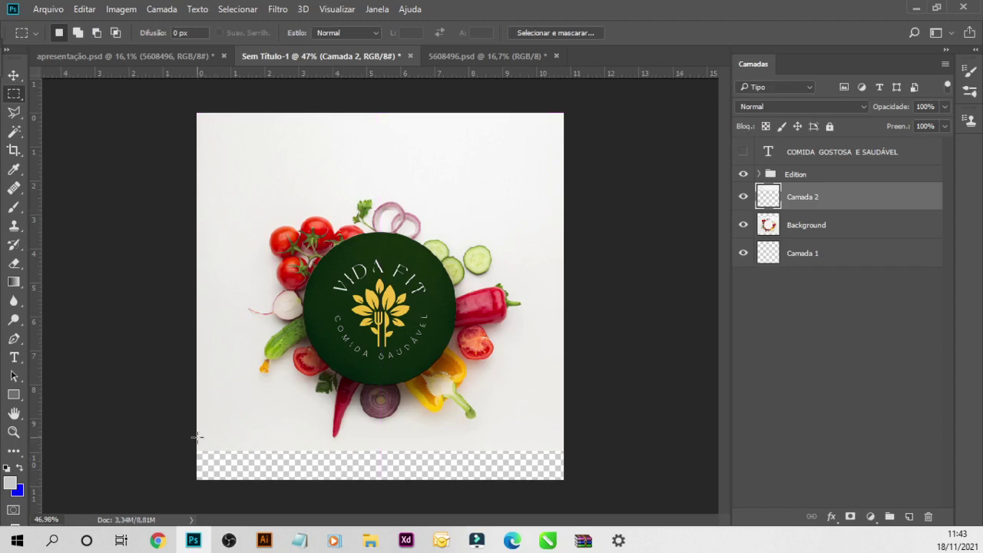
{"action": "left_click_drag", "start_coordinate": [196, 437], "coordinate": [578, 456]}
Copy the bottom backdrop strip to a new layer and stretch it to the canvas bottom.
{"action": "left_click", "coordinate": [829, 224]}
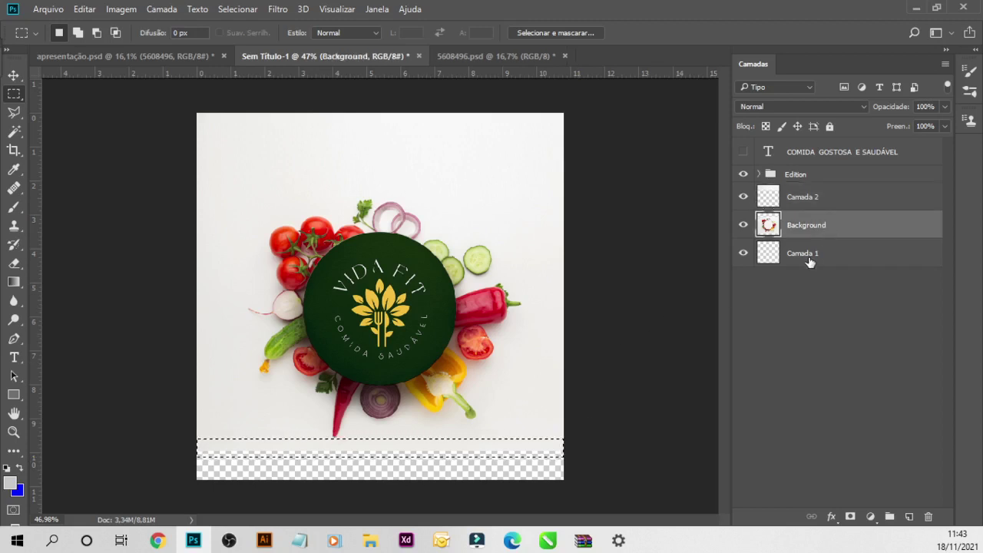
{"action": "key", "text": "ctrl+j"}
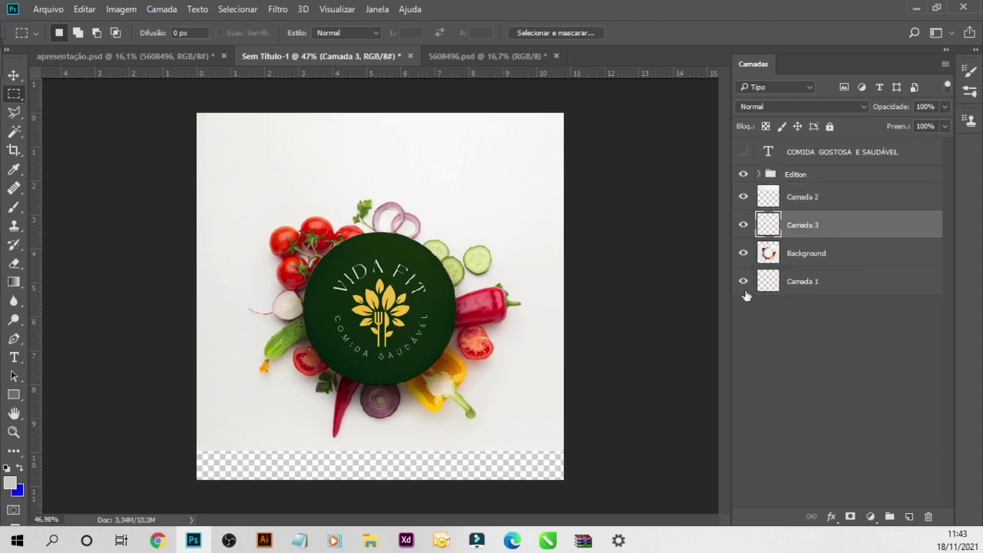
{"action": "key", "text": "ctrl+t"}
{"action": "left_click_drag", "start_coordinate": [377, 456], "coordinate": [380, 500]}
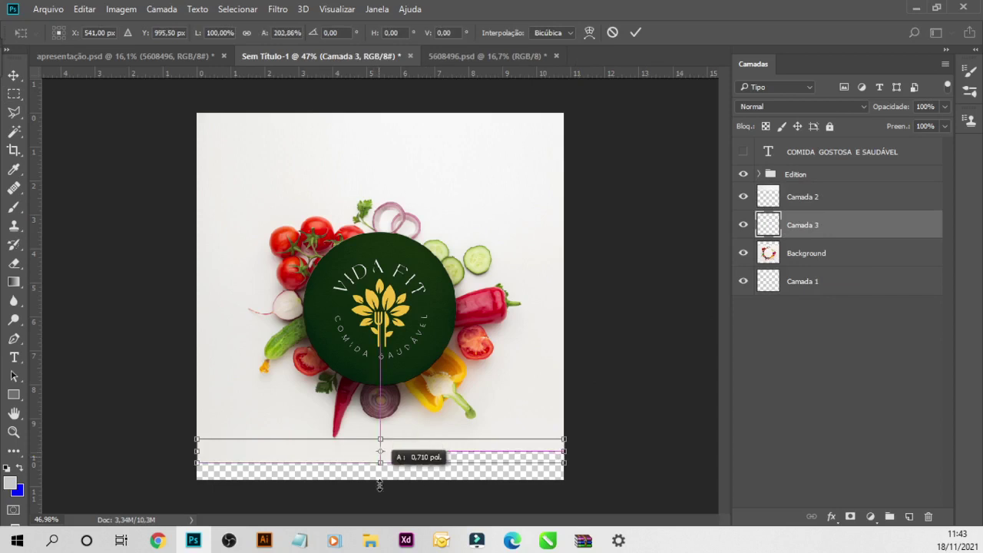
{"action": "key", "text": "Return"}
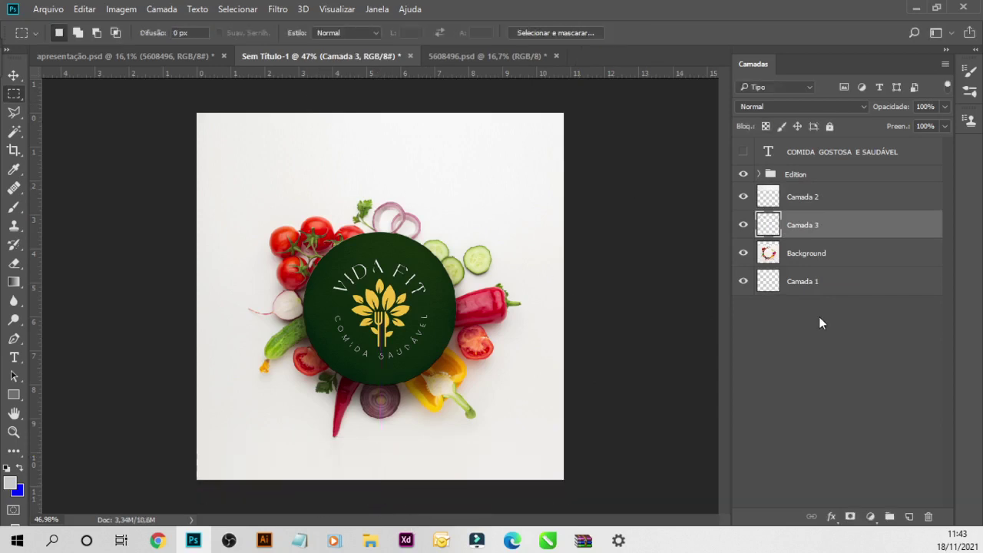
Merge the Background and both strip layers into one smart object, then rasterize it.
{"action": "left_click", "coordinate": [817, 260]}
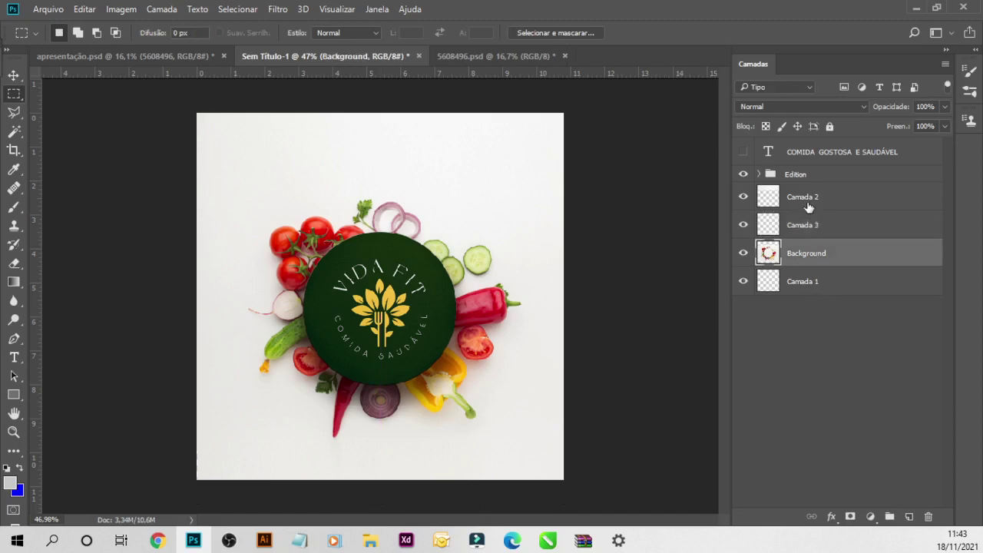
{"action": "left_click", "coordinate": [802, 206], "text": "shift"}
{"action": "right_click", "coordinate": [841, 235]}
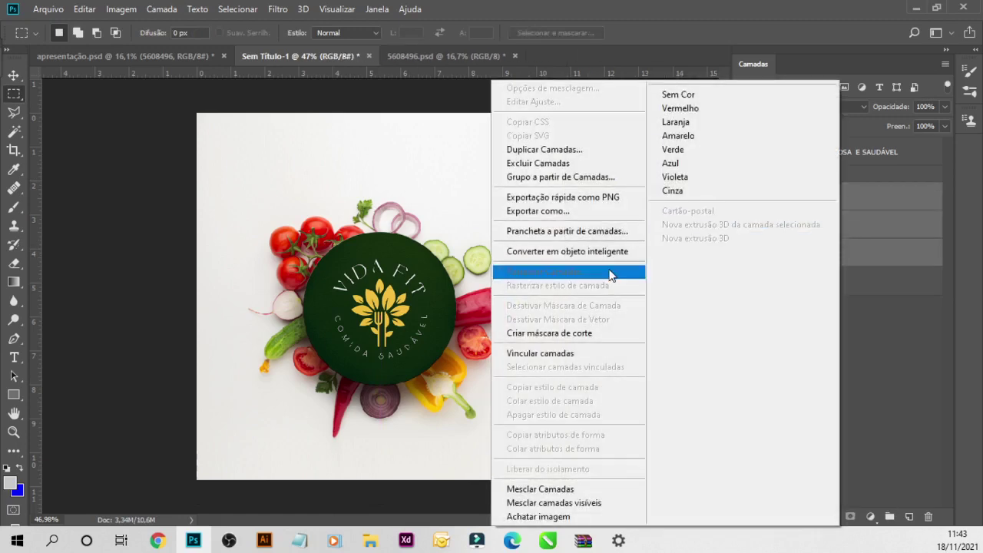
{"action": "left_click", "coordinate": [541, 252]}
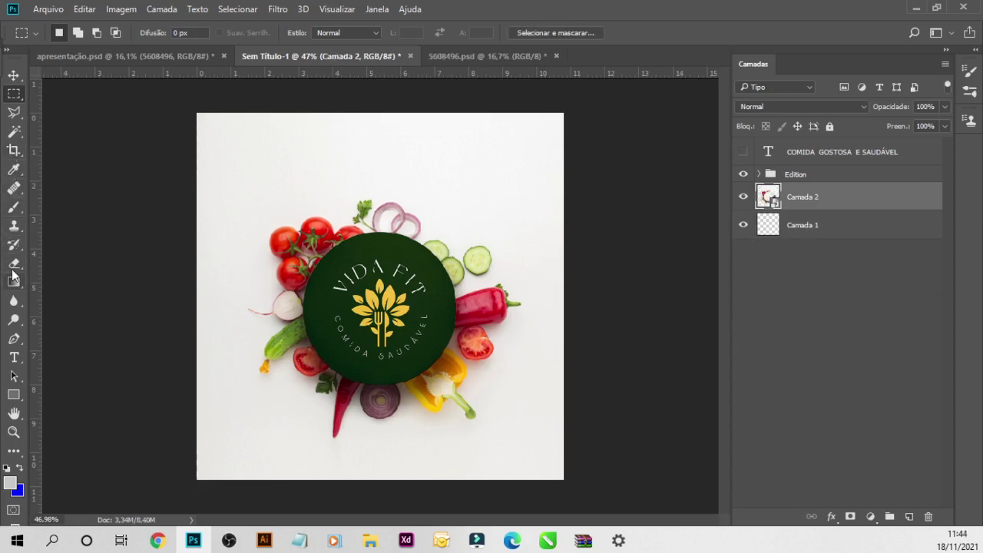
{"action": "left_click", "coordinate": [14, 262]}
{"action": "left_click", "coordinate": [328, 256]}
{"action": "left_click", "coordinate": [487, 224]}
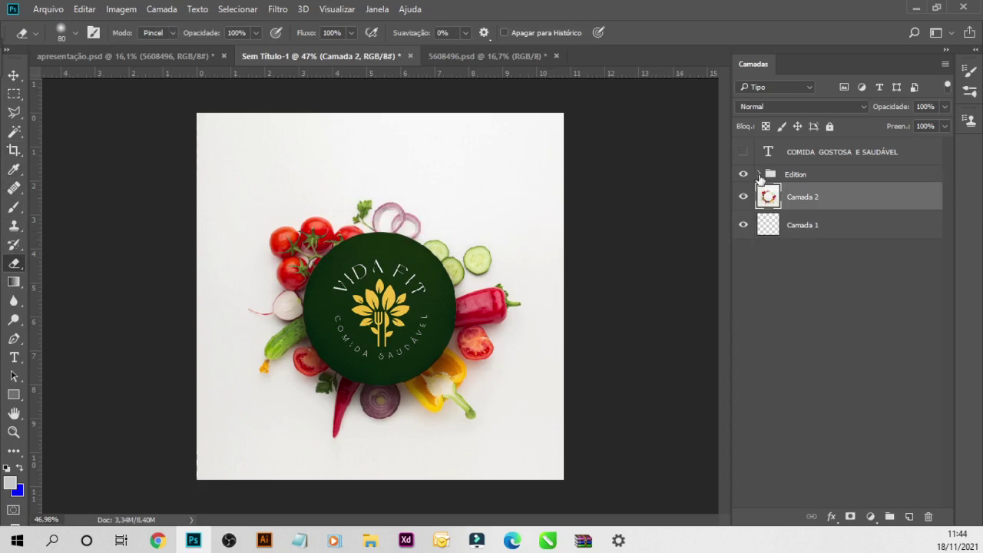
Try adding the Edition group to the selection, dismiss the error, and show the headline again.
{"action": "left_click", "coordinate": [759, 174]}
{"action": "left_click", "coordinate": [760, 175]}
{"action": "left_click", "coordinate": [797, 175], "text": "ctrl"}
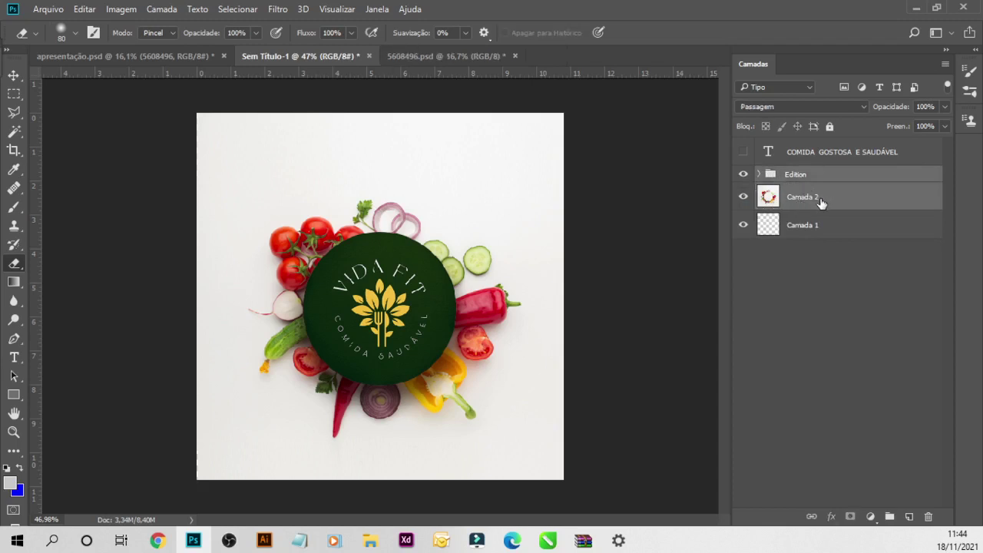
{"action": "left_click", "coordinate": [658, 251]}
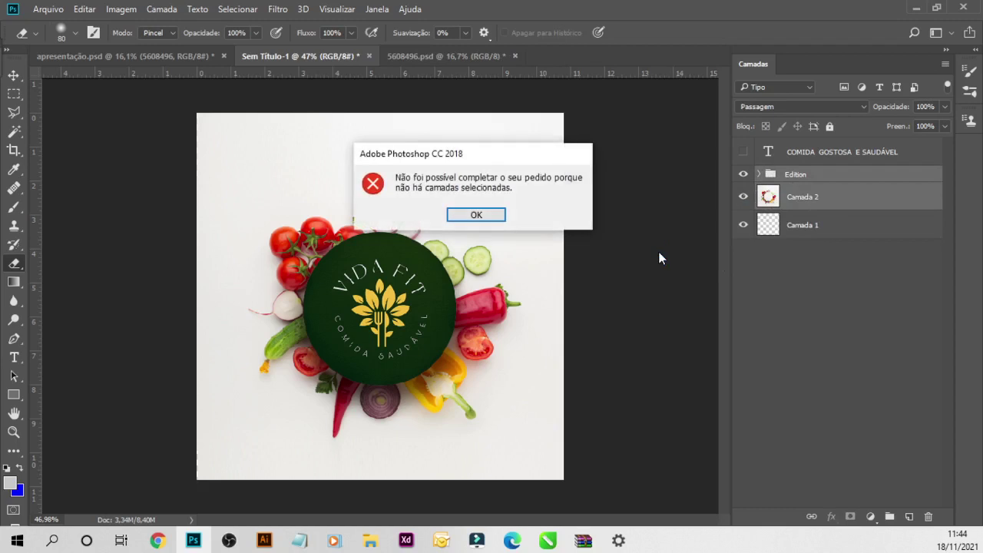
{"action": "left_click", "coordinate": [474, 215]}
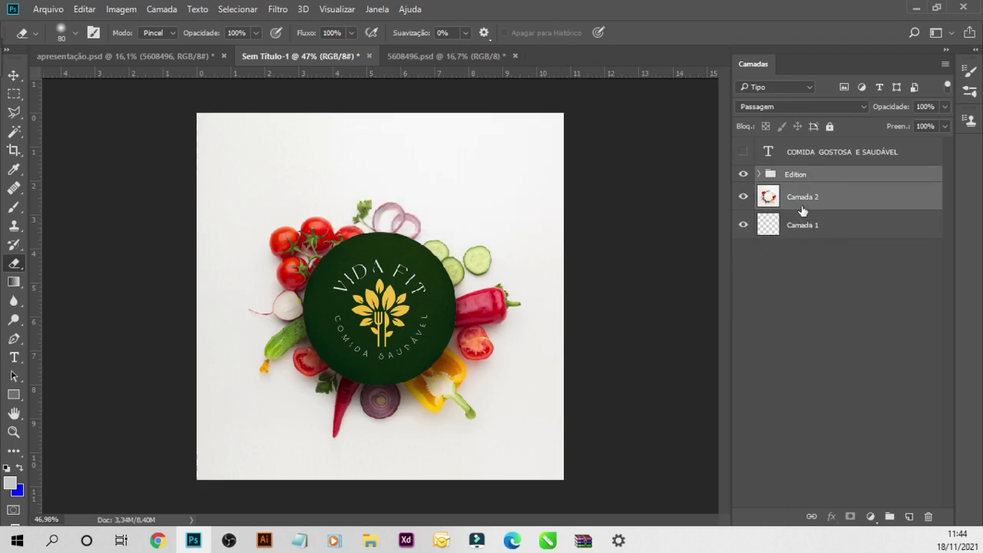
{"action": "left_click", "coordinate": [742, 151]}
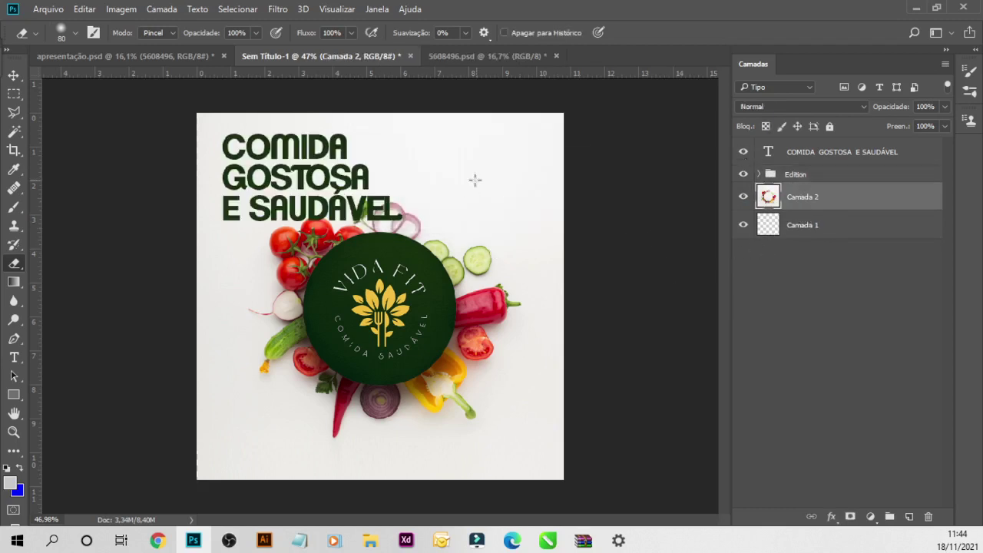
Nudge the headline slightly right and scale it to about 99.43%, then commit the transform.
{"action": "left_click", "coordinate": [13, 75]}
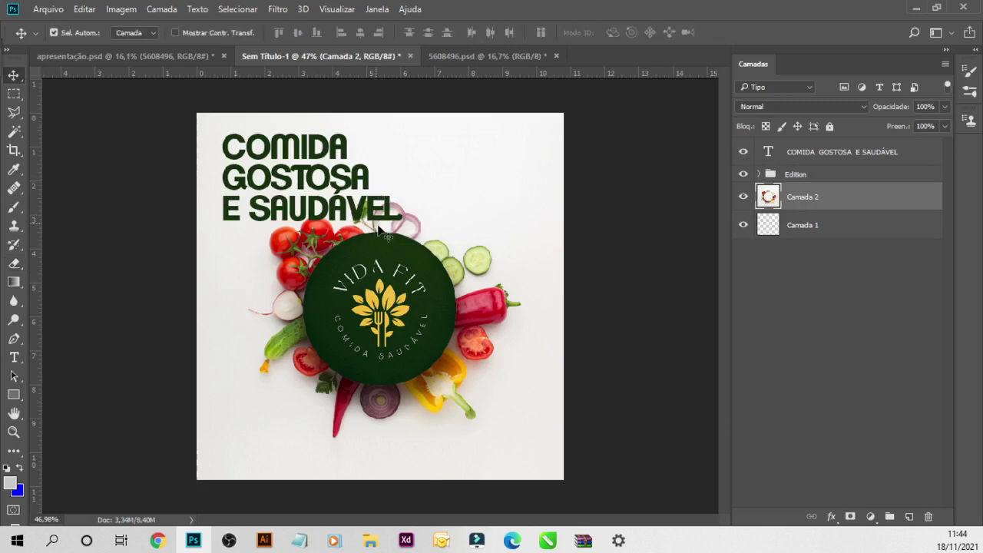
{"action": "key", "text": "ctrl+t"}
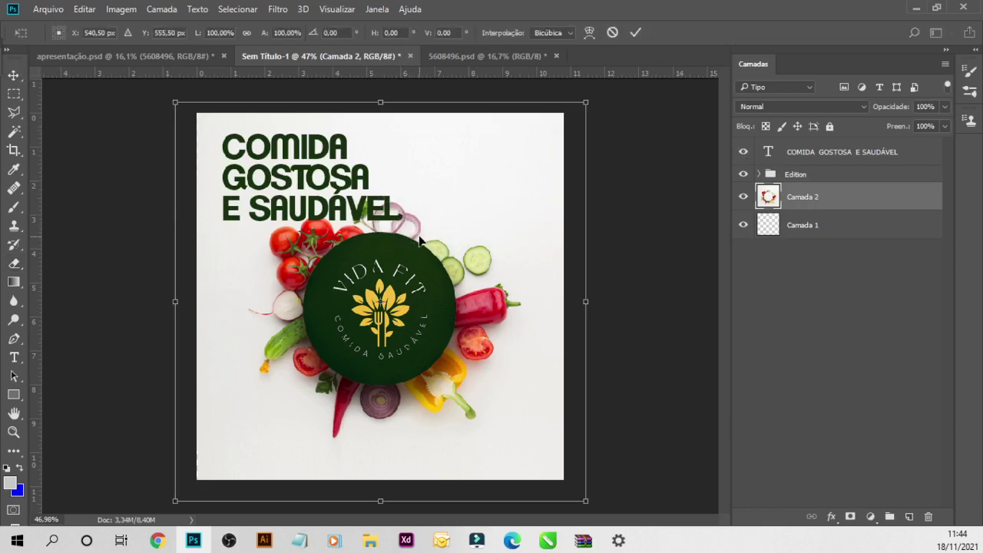
{"action": "key", "text": "Return"}
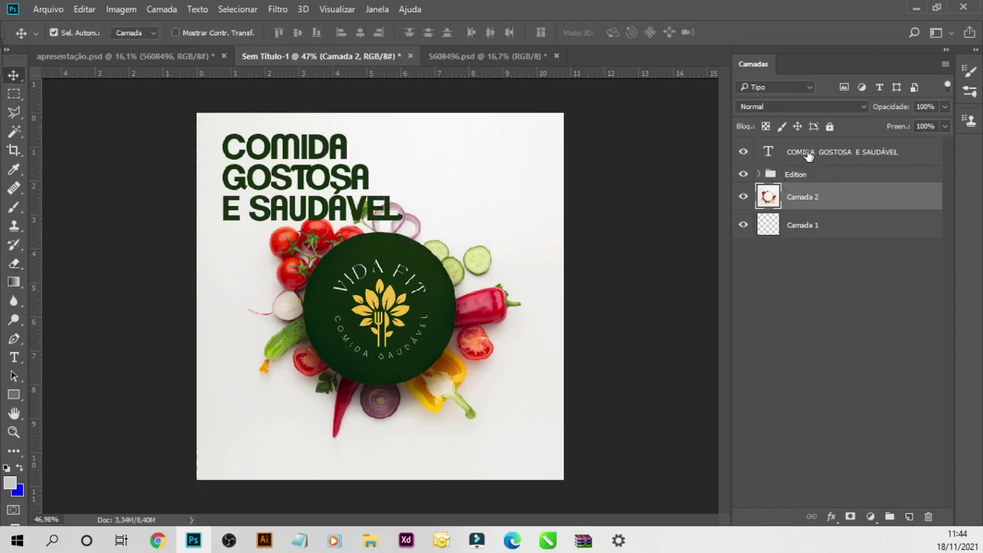
{"action": "left_click", "coordinate": [323, 185]}
{"action": "key", "text": "ctrl+t"}
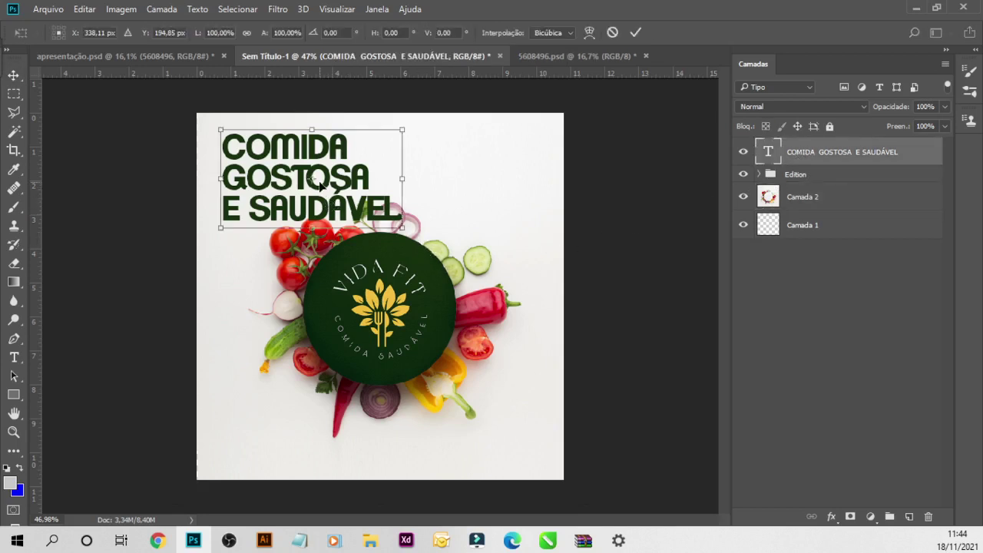
{"action": "left_click_drag", "start_coordinate": [324, 187], "coordinate": [343, 195]}
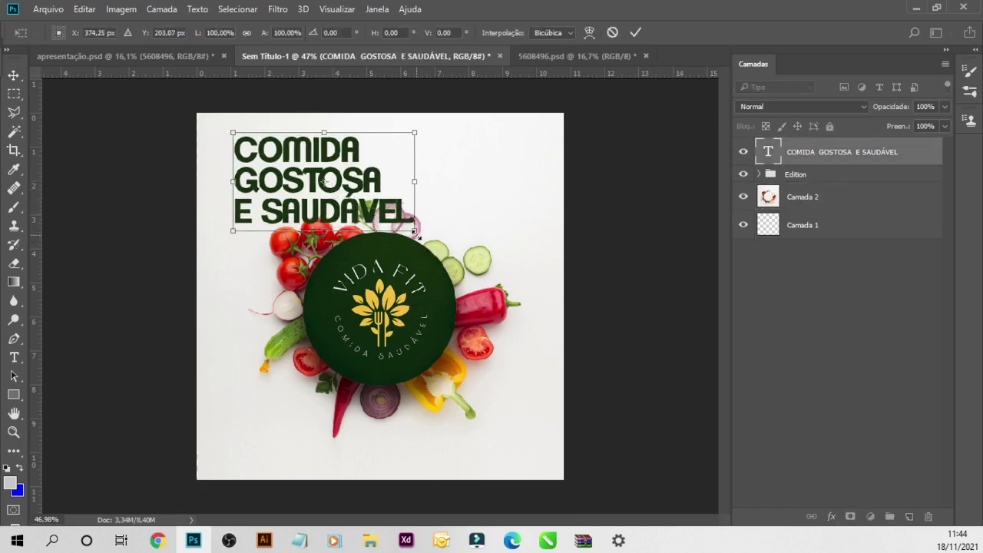
{"action": "mouse_move", "coordinate": [426, 234]}
{"action": "left_mouse_down"}
{"action": "mouse_move", "coordinate": [449, 248]}
{"action": "mouse_move", "coordinate": [413, 231]}
{"action": "left_mouse_up"}
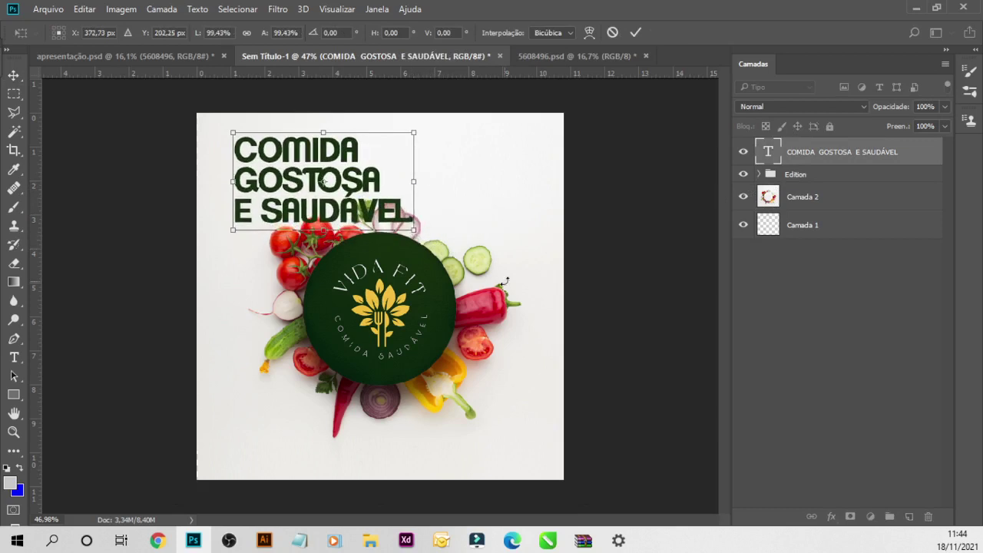
{"action": "key", "text": "Up"}
{"action": "key", "text": "Left"}
{"action": "key", "text": "Left"}
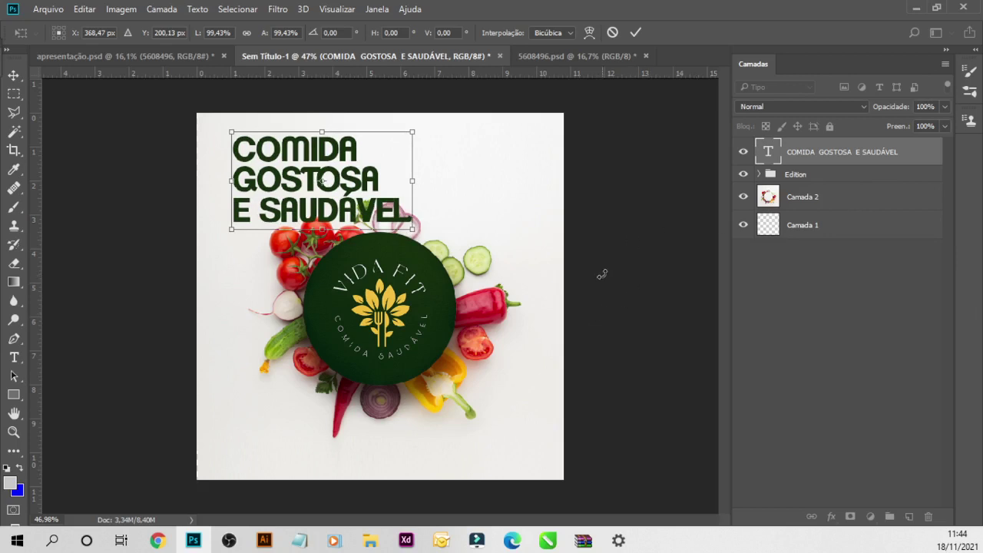
{"action": "key", "text": "Return"}
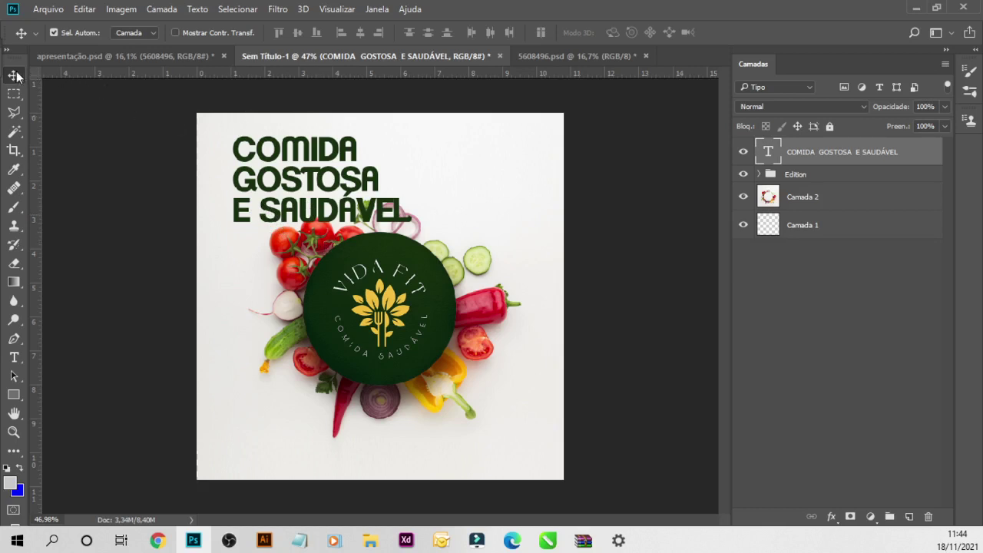
Move the headline slightly left and set its blend mode to Multiplicação.
{"action": "left_click_drag", "start_coordinate": [299, 186], "coordinate": [290, 185]}
{"action": "left_click", "coordinate": [860, 109]}
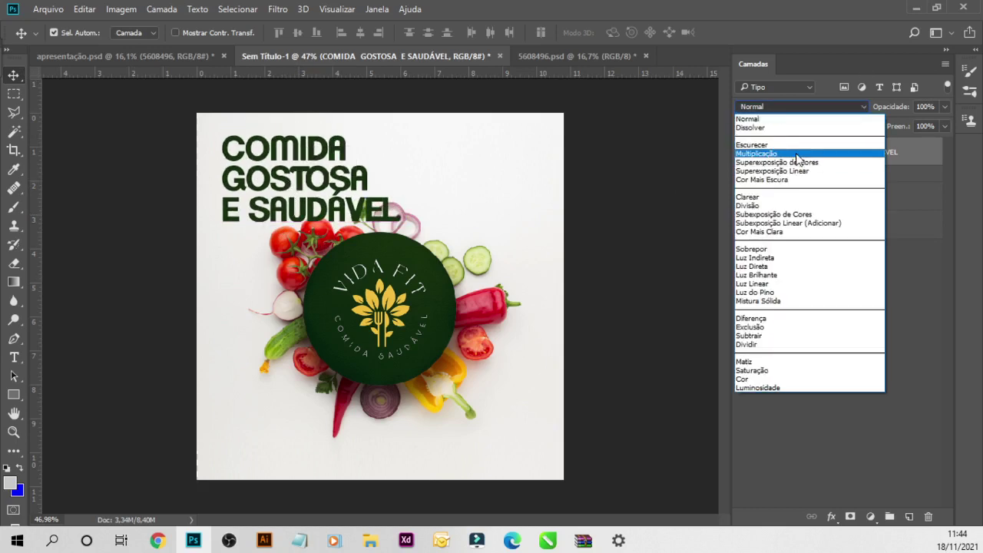
{"action": "left_click", "coordinate": [795, 152]}
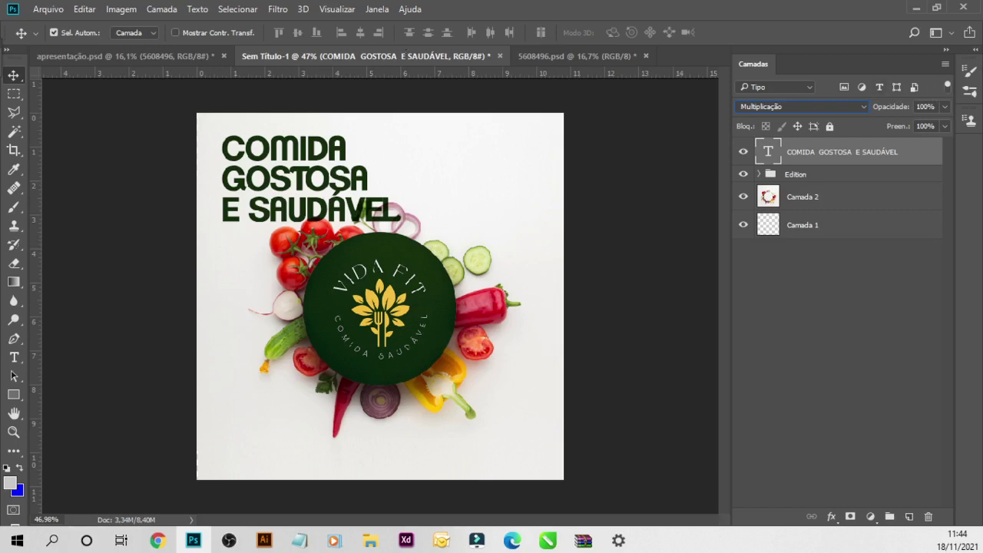
Recolour the headline text to the logo's yellow, #e4be4c, using the eyedropper.
{"action": "left_click", "coordinate": [14, 359]}
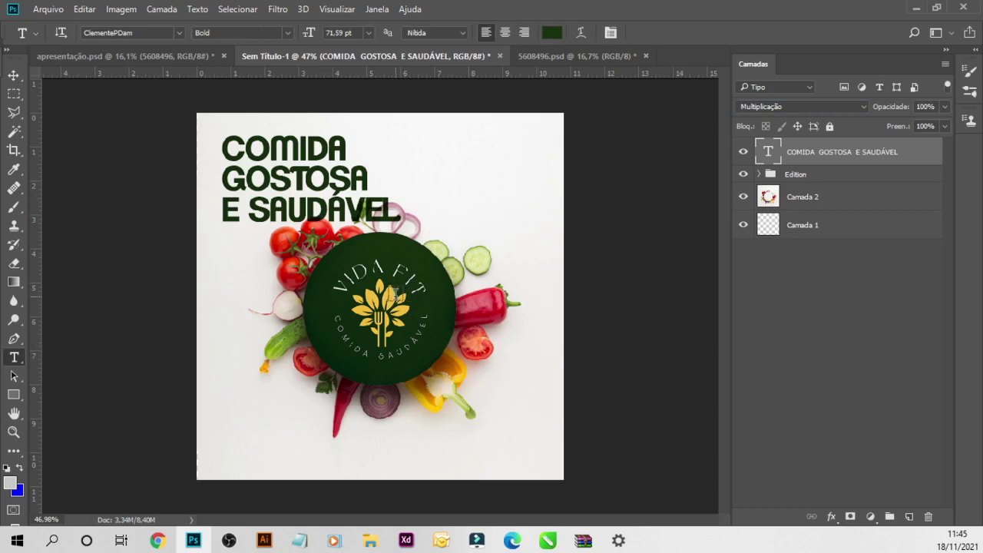
{"action": "left_click", "coordinate": [550, 35]}
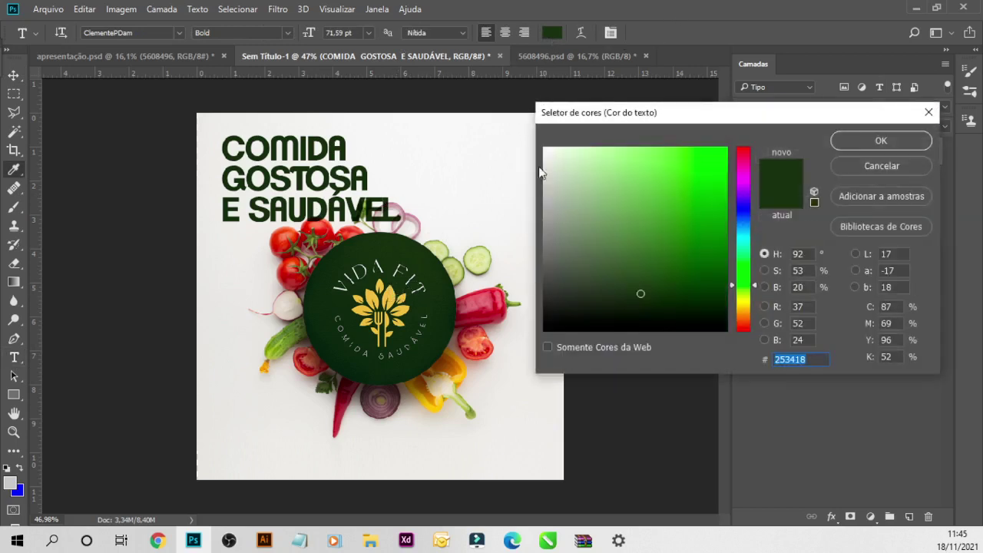
{"action": "left_click", "coordinate": [388, 296]}
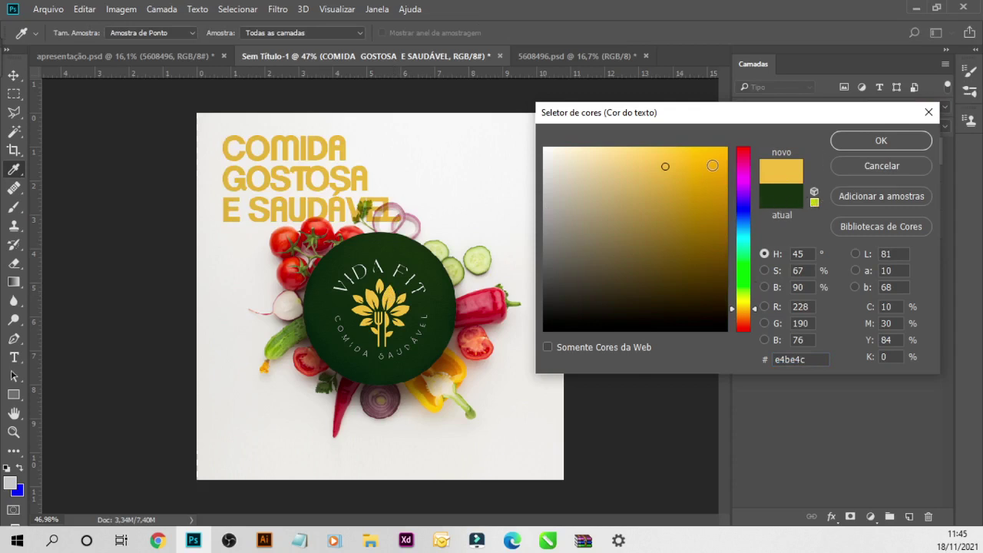
{"action": "left_click", "coordinate": [877, 141]}
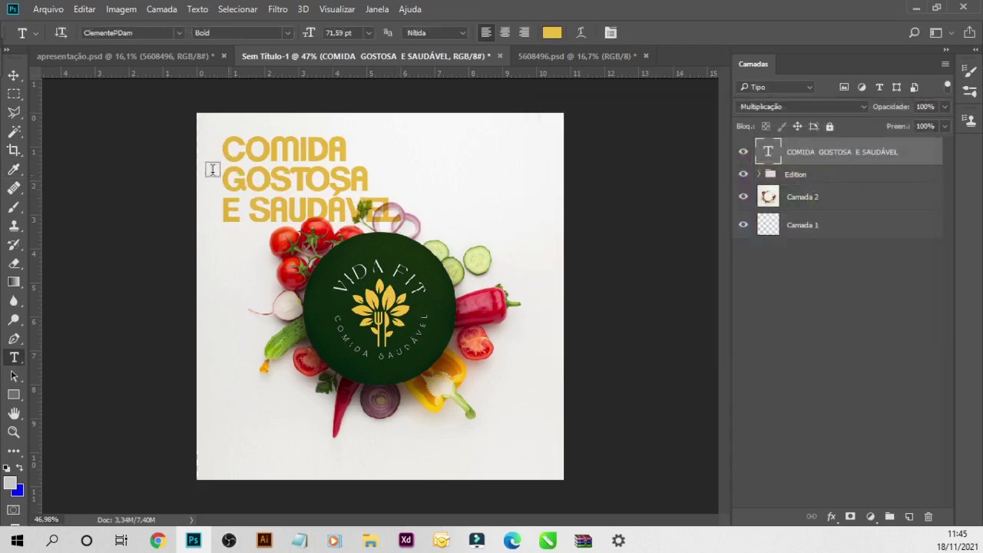
{"action": "left_click", "coordinate": [14, 75]}
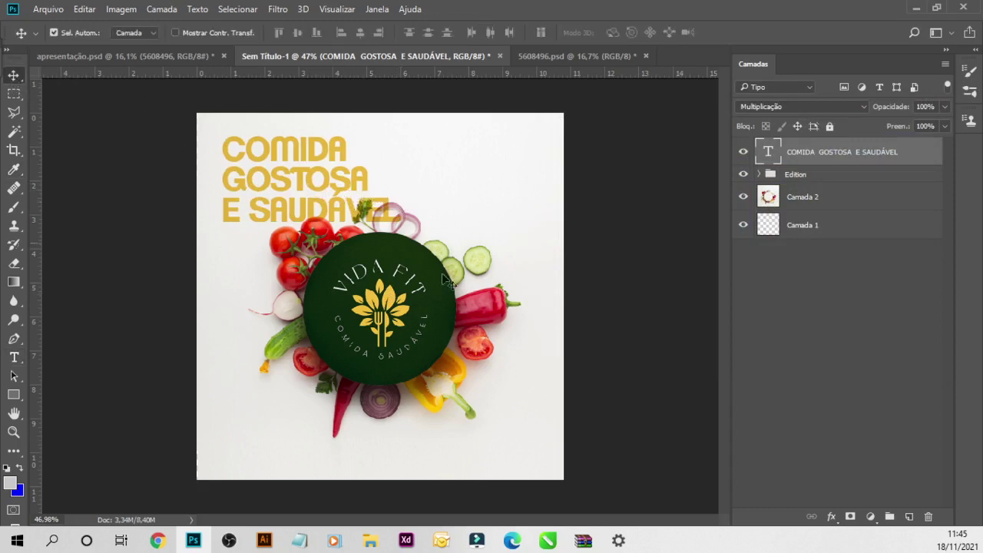
Cancel a trial resize of Camada 2, then convert it with the Edition group into one smart object.
{"action": "left_click", "coordinate": [519, 280]}
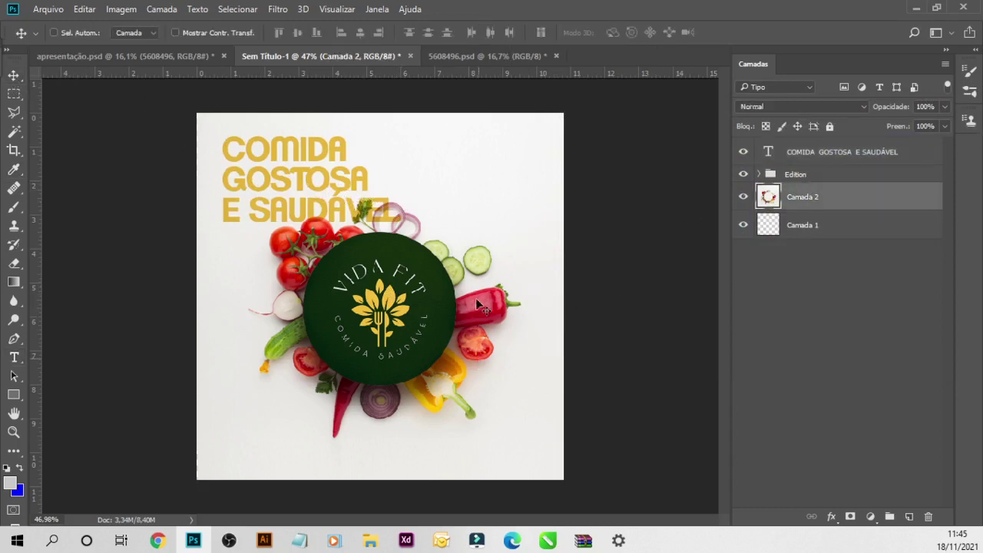
{"action": "key", "text": "ctrl+t"}
{"action": "left_click_drag", "start_coordinate": [586, 101], "coordinate": [562, 123]}
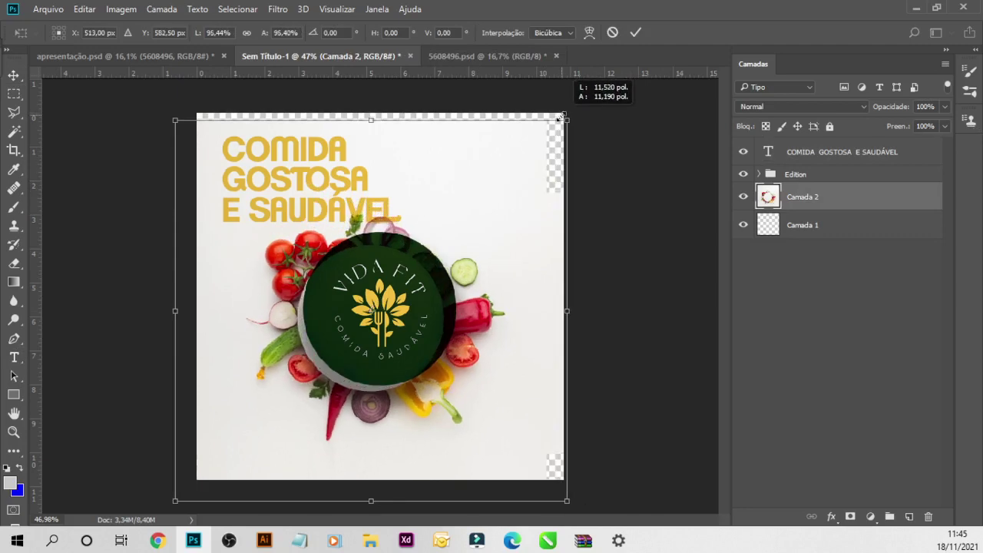
{"action": "key", "text": "ctrl+z"}
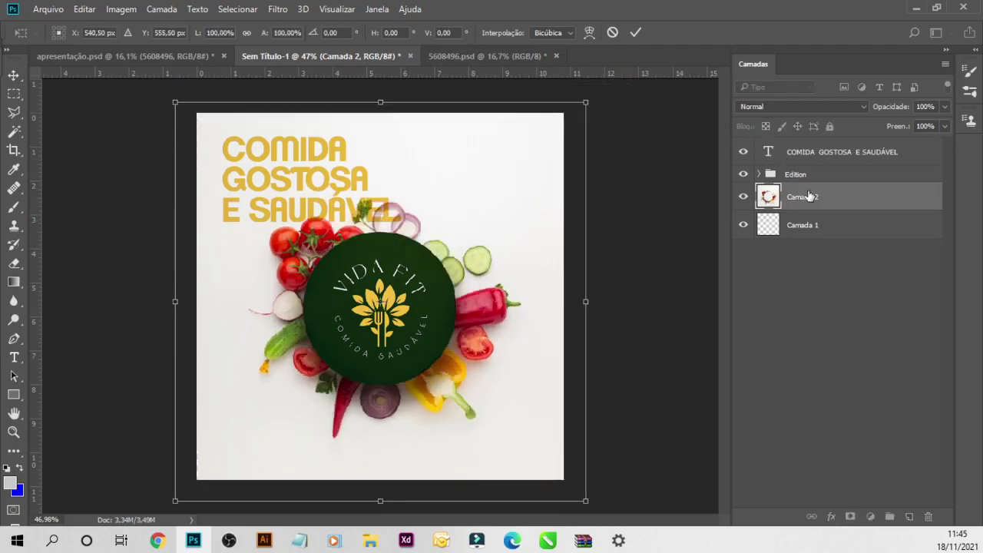
{"action": "key", "text": "Escape"}
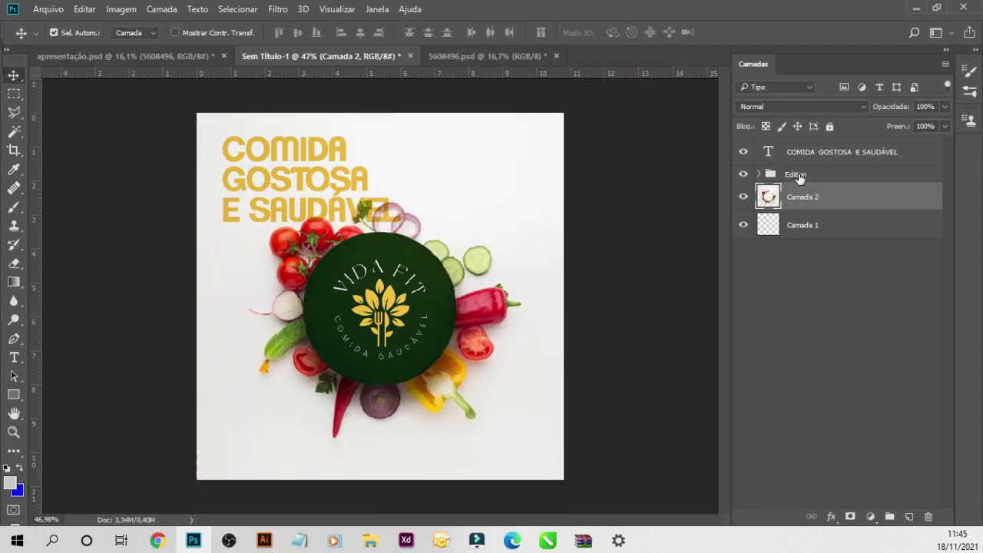
{"action": "left_click", "coordinate": [796, 174], "text": "ctrl"}
{"action": "right_click", "coordinate": [799, 178]}
{"action": "left_click", "coordinate": [527, 254]}
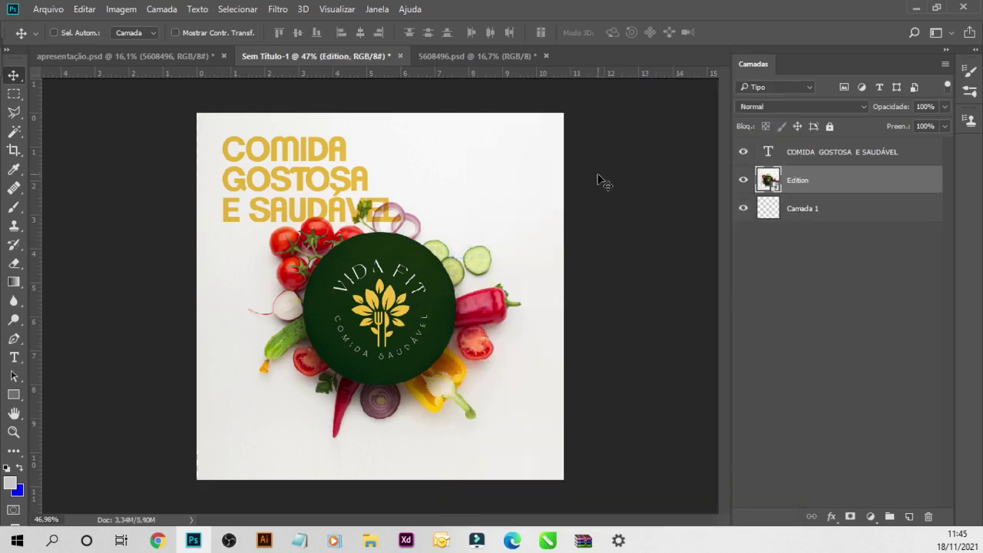
Scale the Edition smart object down to about 94% and centre it on the canvas.
{"action": "key", "text": "ctrl+t"}
{"action": "left_click_drag", "start_coordinate": [589, 102], "coordinate": [567, 122]}
{"action": "mouse_move", "coordinate": [540, 202]}
{"action": "left_mouse_down"}
{"action": "mouse_move", "coordinate": [561, 196]}
{"action": "mouse_move", "coordinate": [553, 192]}
{"action": "left_mouse_up"}
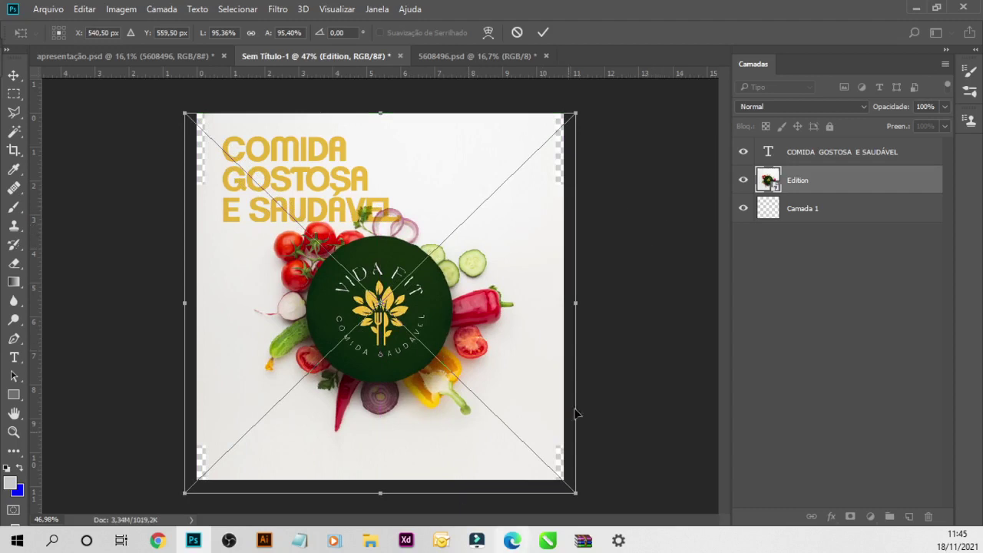
{"action": "left_click_drag", "start_coordinate": [574, 113], "coordinate": [572, 117]}
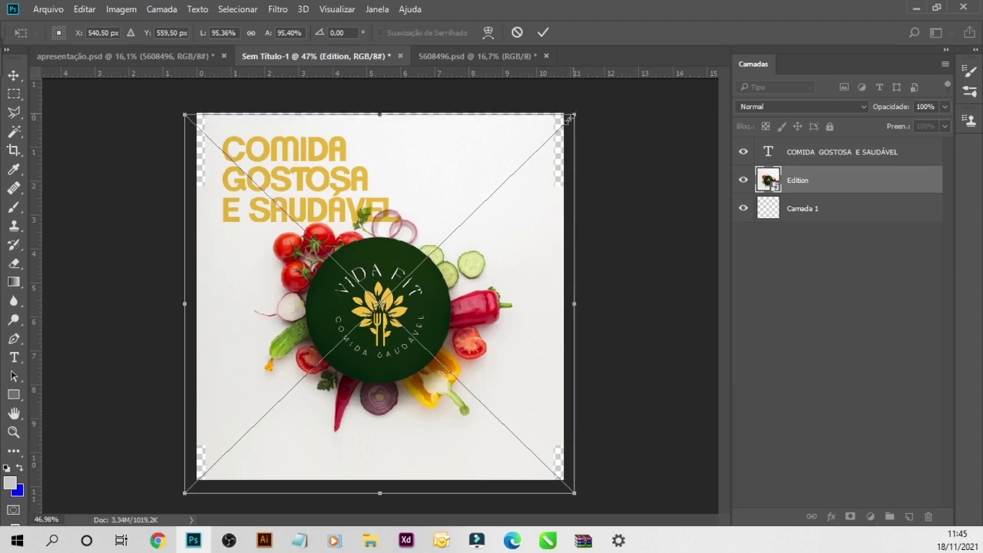
{"action": "left_click_drag", "start_coordinate": [522, 153], "coordinate": [526, 143]}
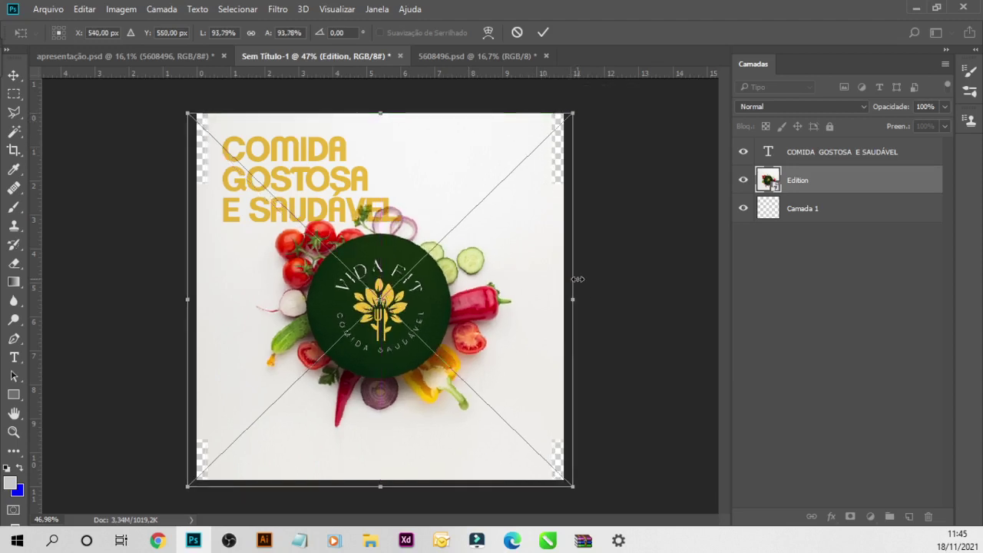
{"action": "key", "text": "Return"}
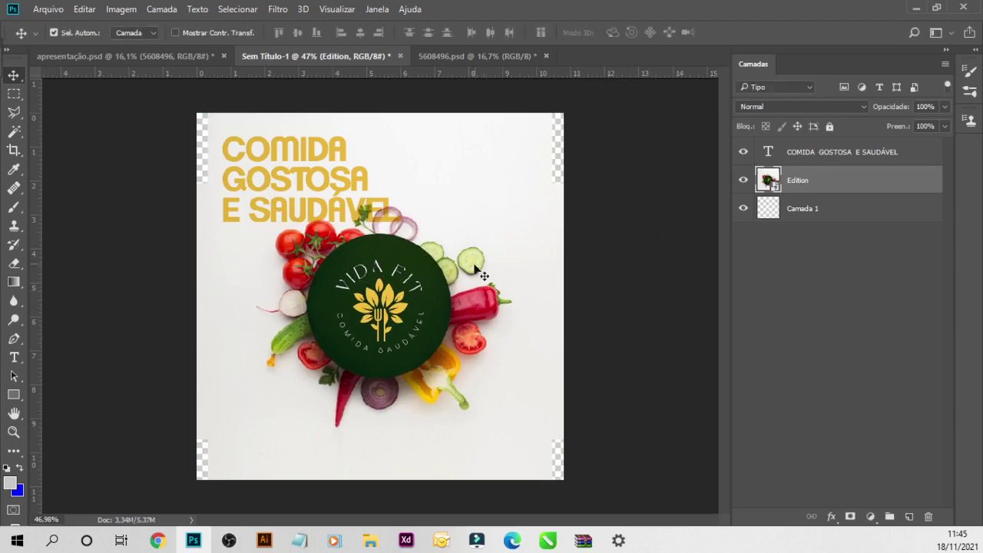
{"action": "scroll", "coordinate": [198, 187], "scroll_direction": "up", "scroll_amount": 1}
{"action": "scroll", "coordinate": [198, 188], "scroll_direction": "up", "scroll_amount": 1}
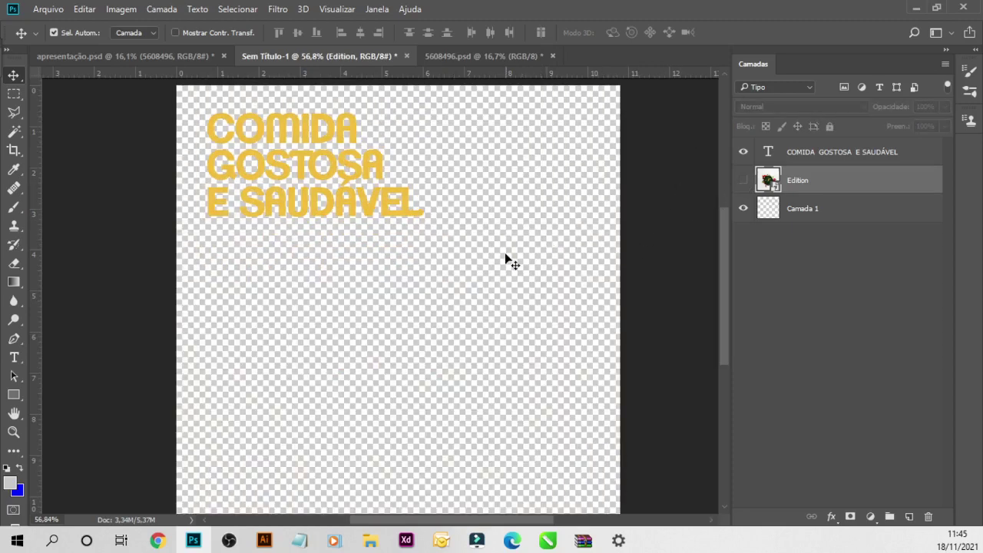
Toggle the Edition and headline layers' visibility, then select Camada 1 and close its layer style.
{"action": "left_click", "coordinate": [742, 180]}
{"action": "left_click", "coordinate": [743, 152]}
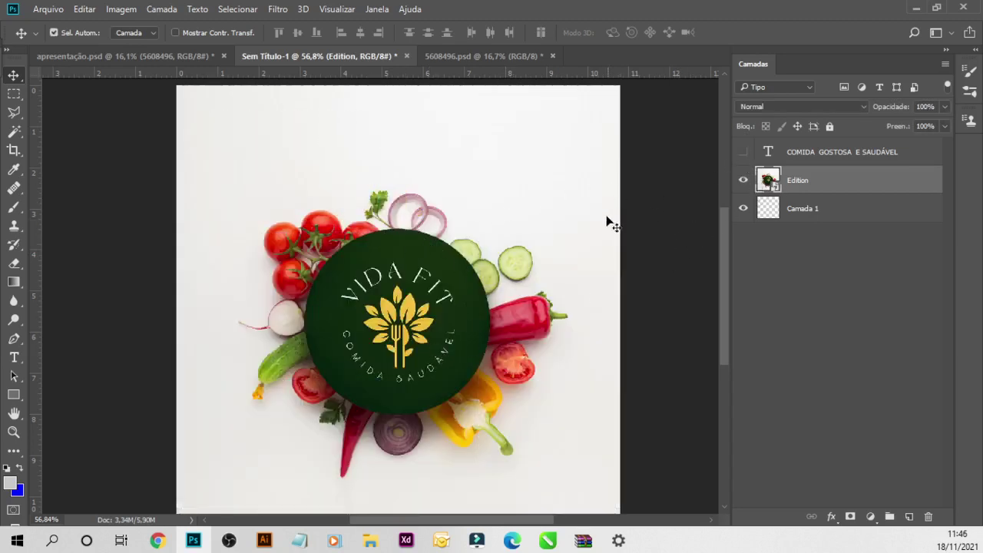
{"action": "left_click", "coordinate": [742, 152]}
{"action": "left_click", "coordinate": [742, 179]}
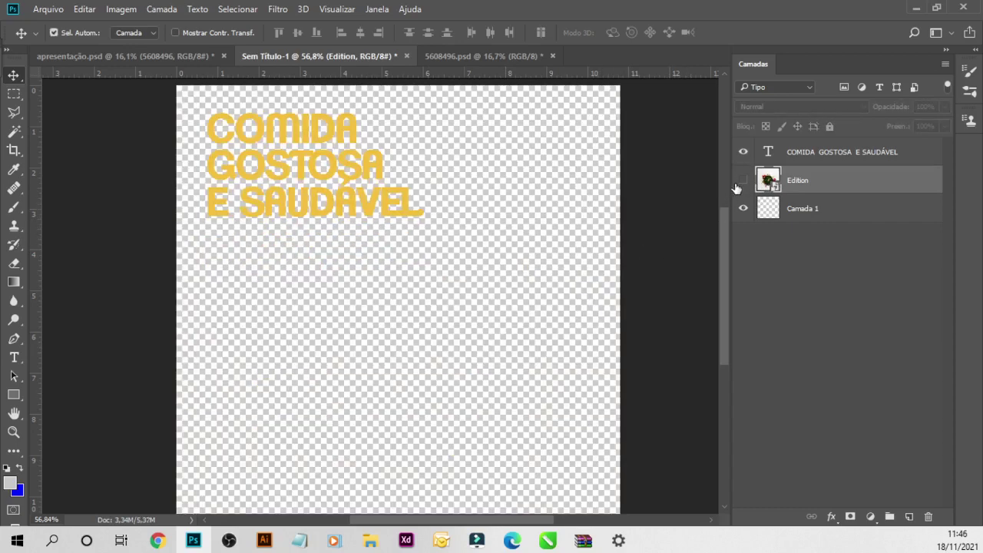
{"action": "left_click", "coordinate": [742, 182]}
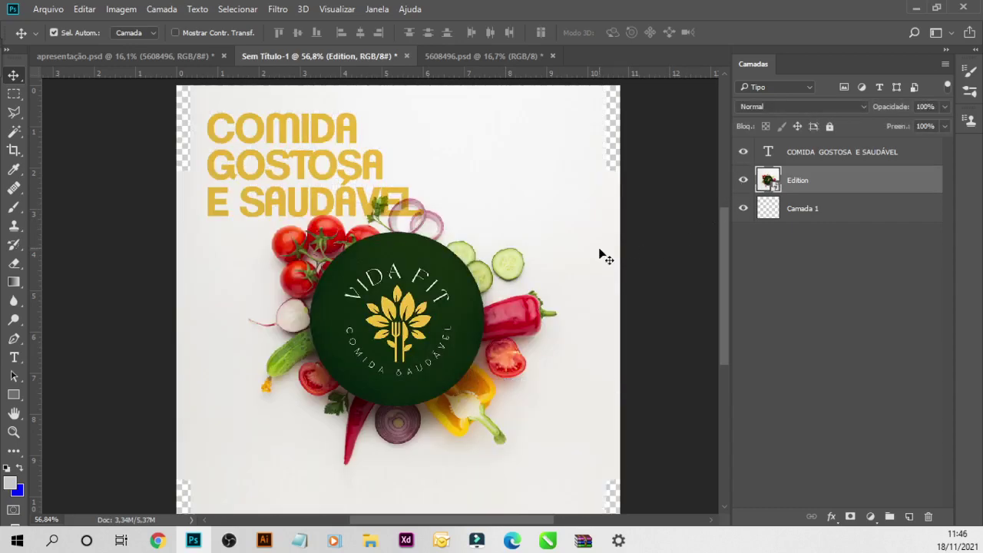
{"action": "left_click", "coordinate": [767, 216]}
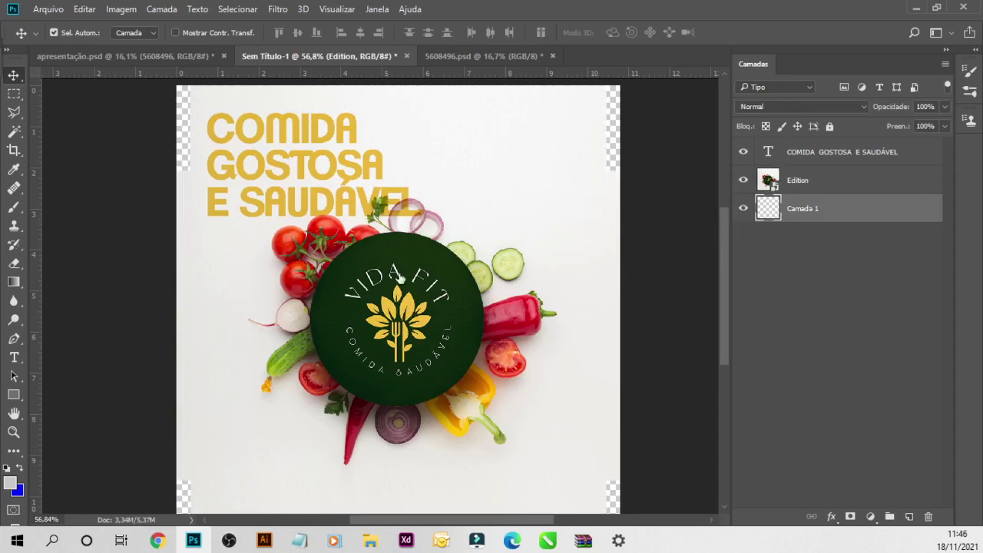
{"action": "double_click", "coordinate": [859, 386]}
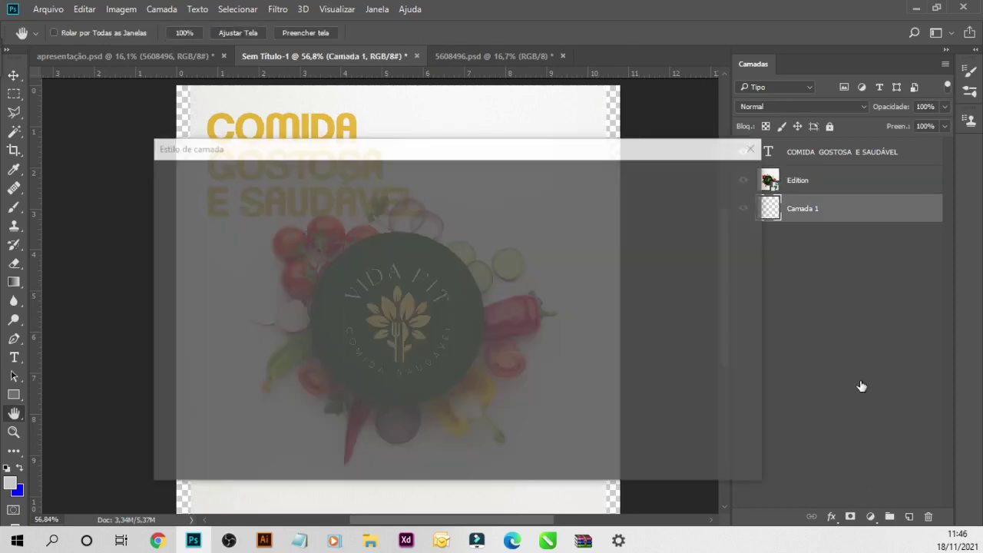
{"action": "left_click", "coordinate": [735, 182]}
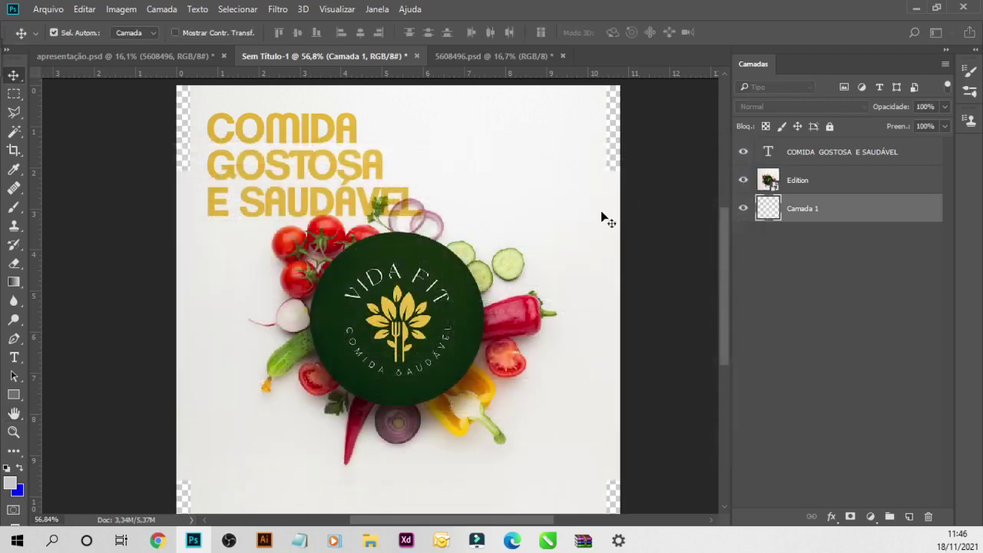
Add a Solid Color fill layer set to the photo's off-white, #e9e8e6.
{"action": "left_click", "coordinate": [870, 515]}
{"action": "left_click", "coordinate": [867, 213]}
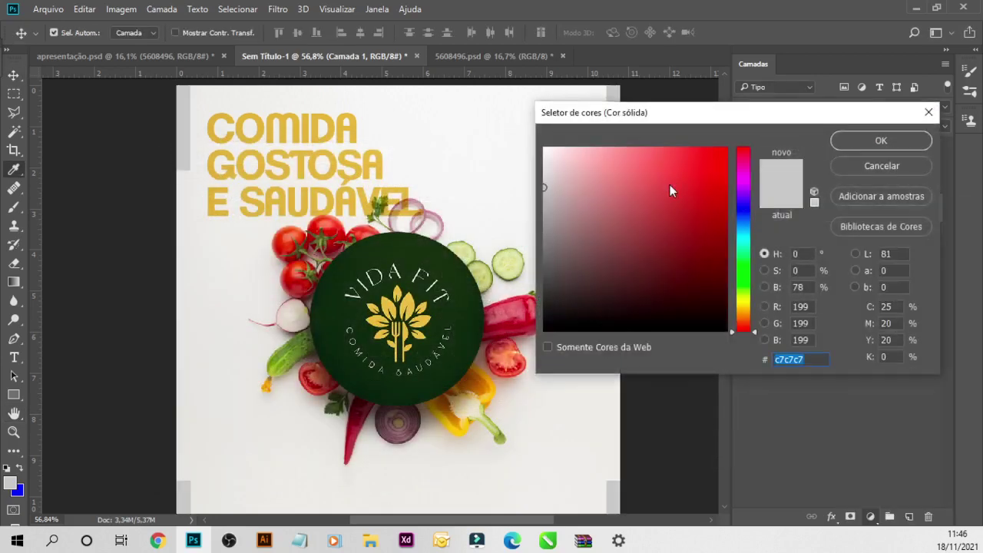
{"action": "left_click", "coordinate": [844, 141]}
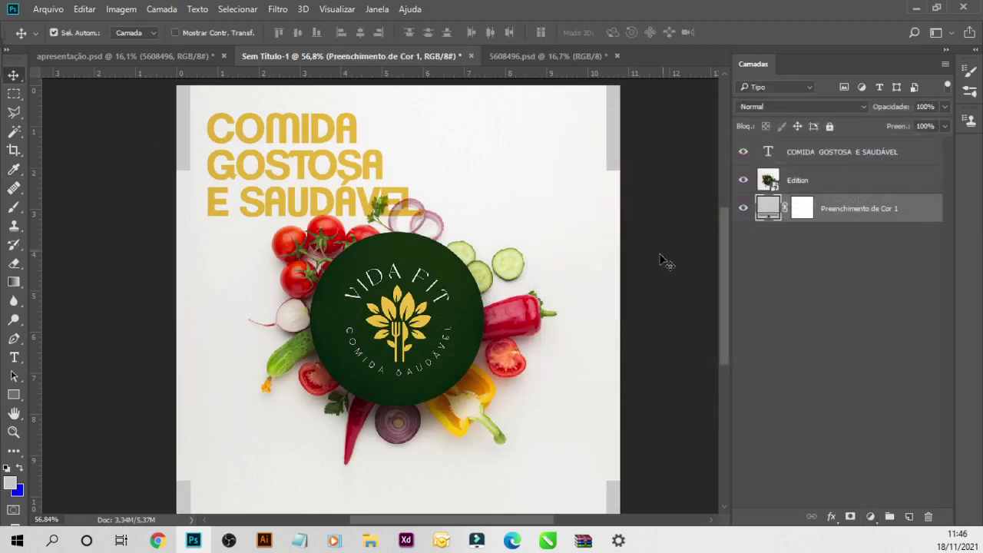
{"action": "double_click", "coordinate": [770, 204]}
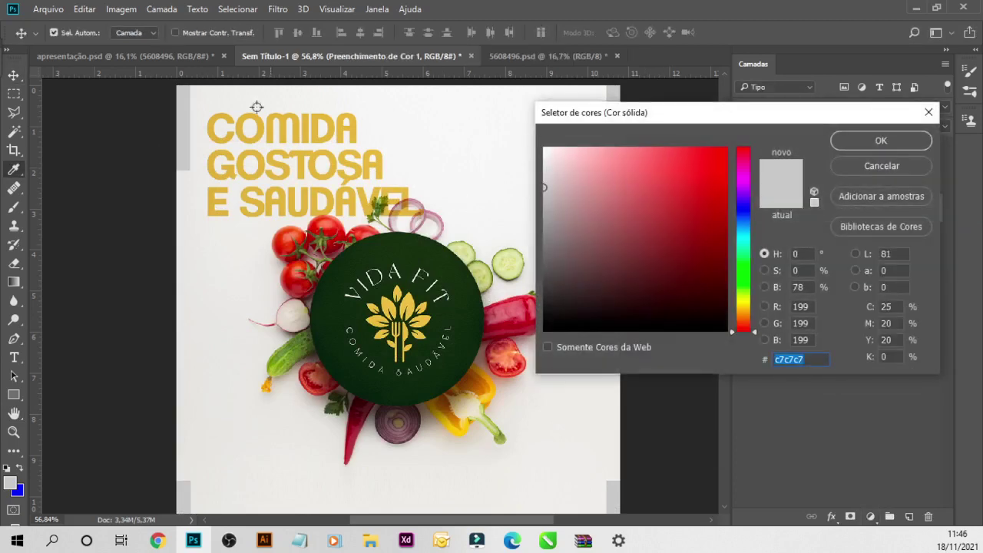
{"action": "left_click", "coordinate": [192, 100]}
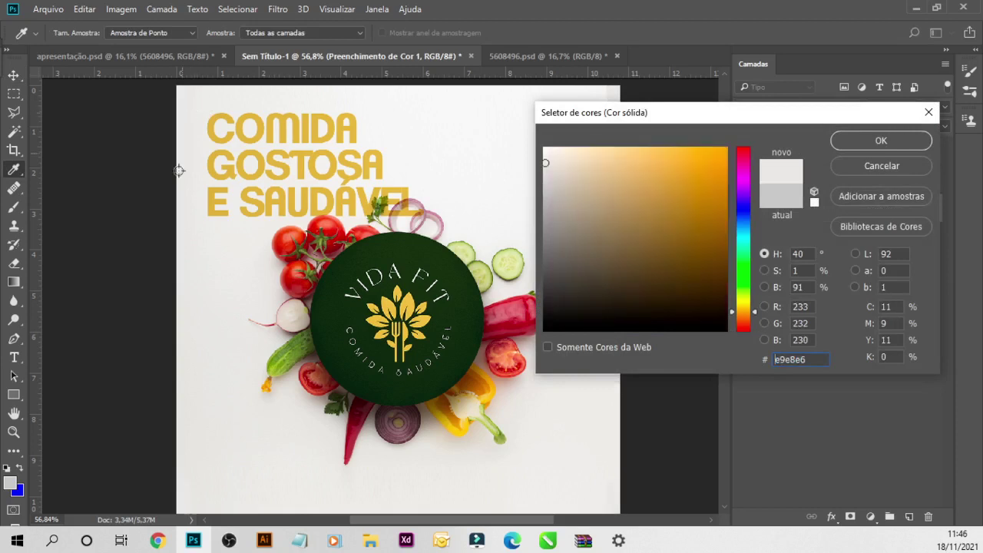
{"action": "left_click", "coordinate": [859, 138]}
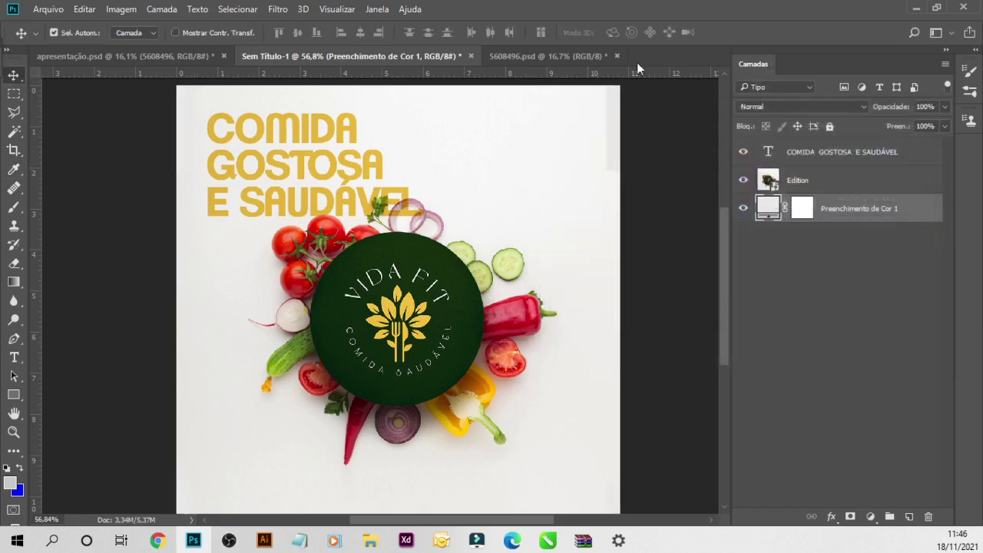
{"action": "scroll", "coordinate": [636, 76], "scroll_direction": "down", "scroll_amount": 1}
{"action": "scroll", "coordinate": [637, 96], "scroll_direction": "up", "scroll_amount": 1}
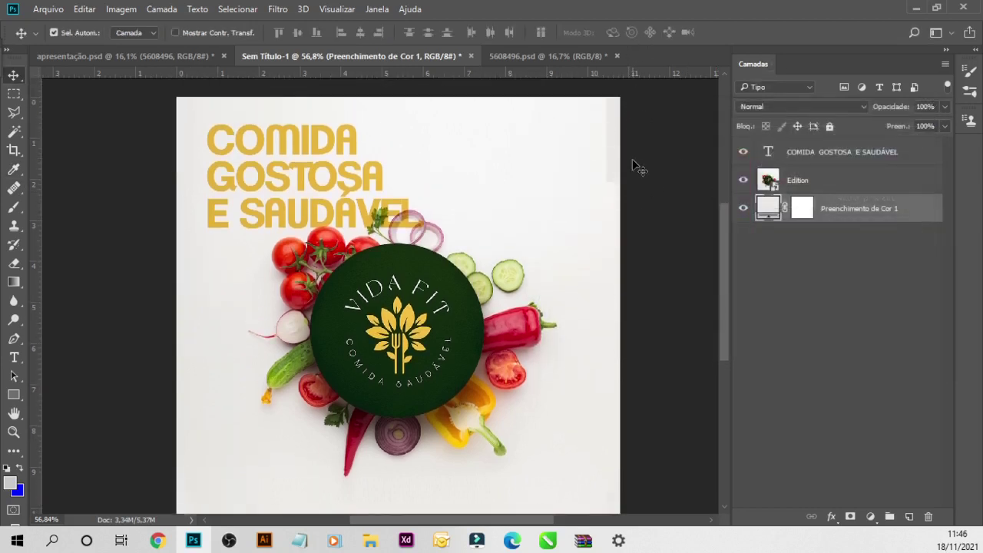
Select the Edition photo layer and rasterize it for brush painting.
{"action": "scroll", "coordinate": [606, 184], "scroll_direction": "down", "scroll_amount": 4}
{"action": "scroll", "coordinate": [607, 191], "scroll_direction": "down", "scroll_amount": 2}
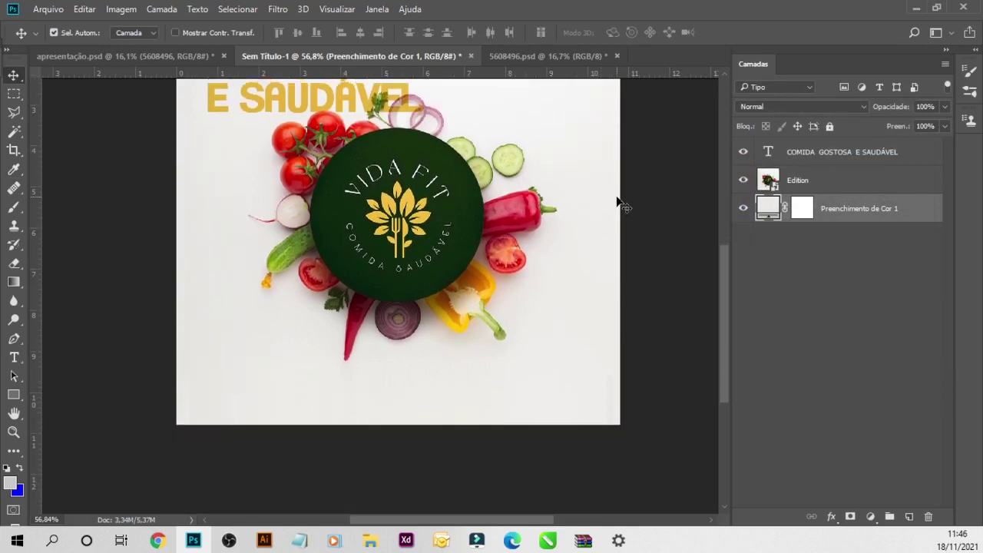
{"action": "scroll", "coordinate": [607, 307], "scroll_direction": "up", "scroll_amount": 2}
{"action": "scroll", "coordinate": [602, 257], "scroll_direction": "up", "scroll_amount": 7}
{"action": "scroll", "coordinate": [612, 244], "scroll_direction": "up", "scroll_amount": 2}
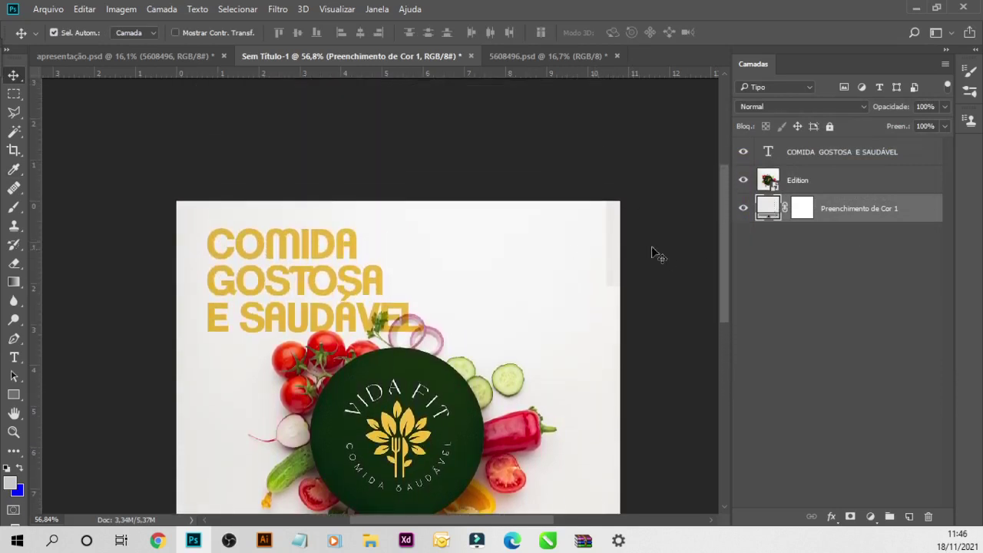
{"action": "left_click", "coordinate": [524, 280]}
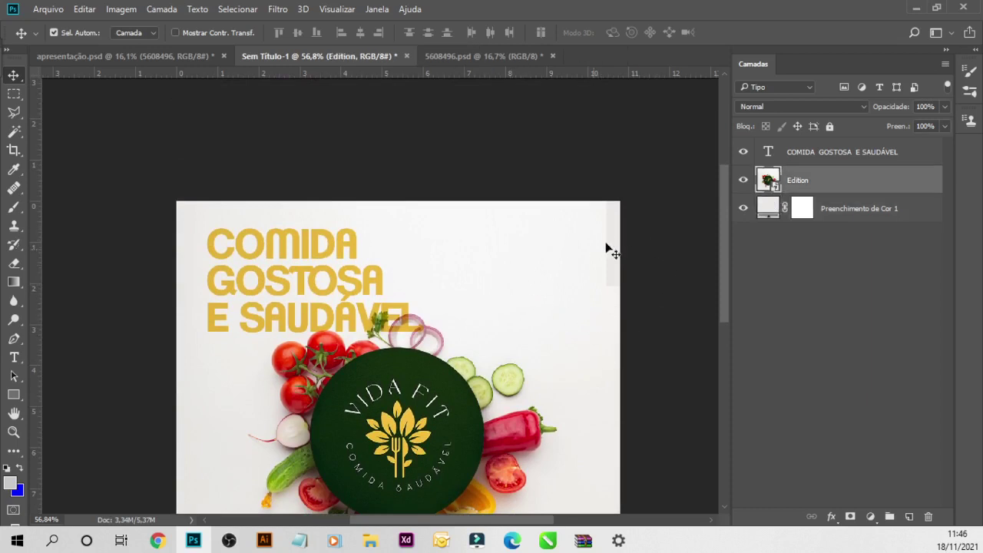
{"action": "left_click", "coordinate": [14, 206]}
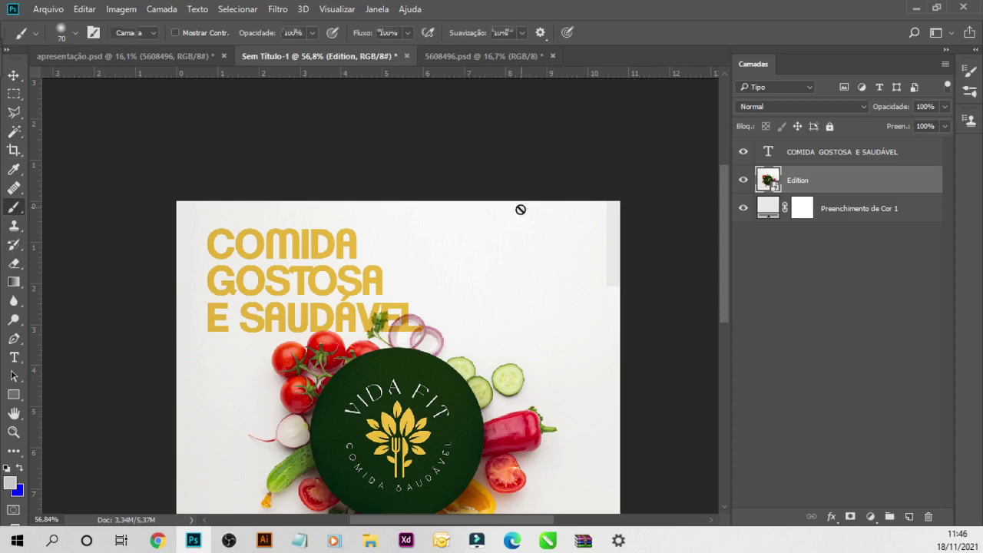
{"action": "left_click", "coordinate": [603, 241]}
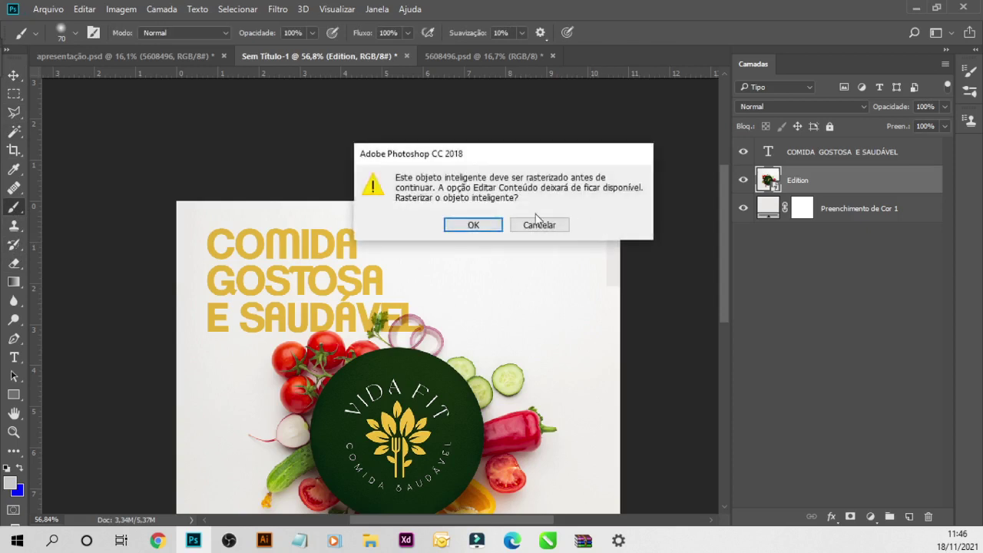
{"action": "left_click", "coordinate": [470, 226]}
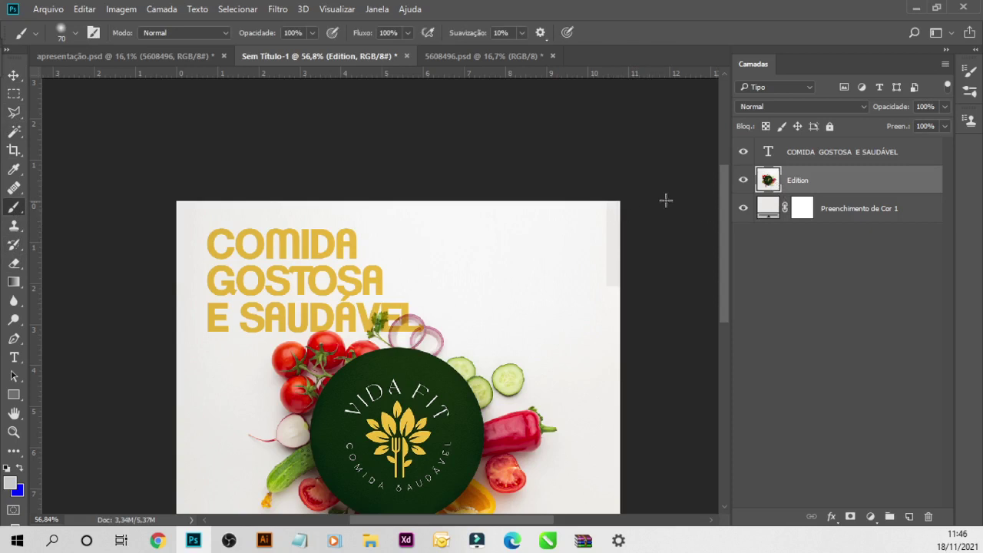
Brush white over the grey strip along the photo's right edge.
{"action": "left_click_drag", "start_coordinate": [605, 229], "coordinate": [606, 253]}
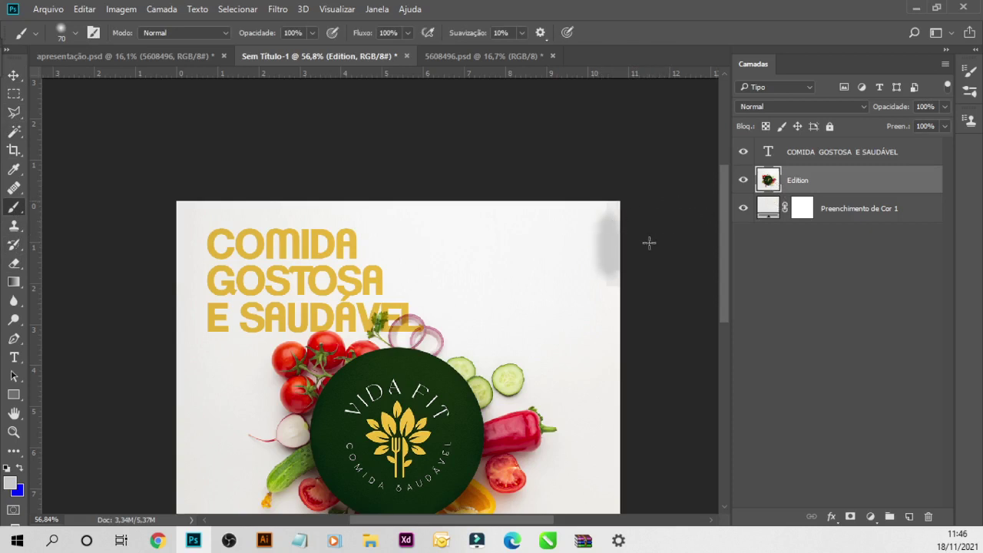
{"action": "key", "text": "ctrl+z"}
{"action": "left_click", "coordinate": [603, 241], "text": "alt"}
{"action": "left_click_drag", "start_coordinate": [611, 205], "coordinate": [611, 292]}
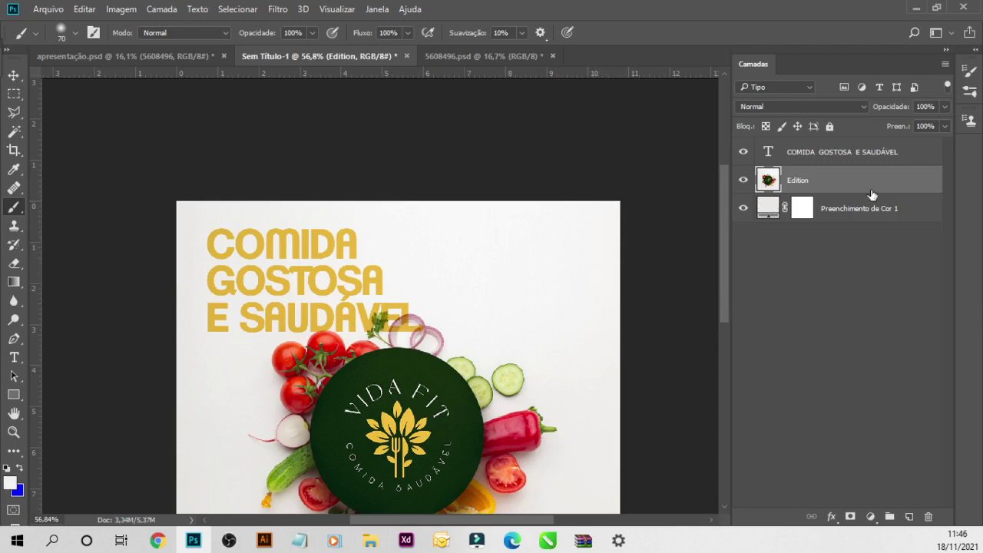
{"action": "scroll", "coordinate": [675, 288], "scroll_direction": "down", "scroll_amount": 2}
{"action": "scroll", "coordinate": [675, 288], "scroll_direction": "down", "scroll_amount": 1}
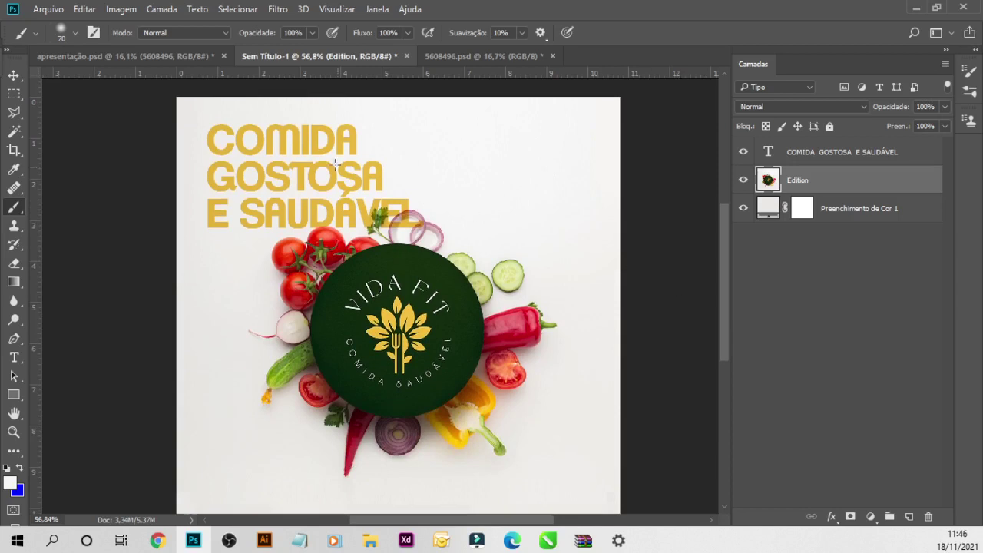
{"action": "left_click", "coordinate": [14, 75]}
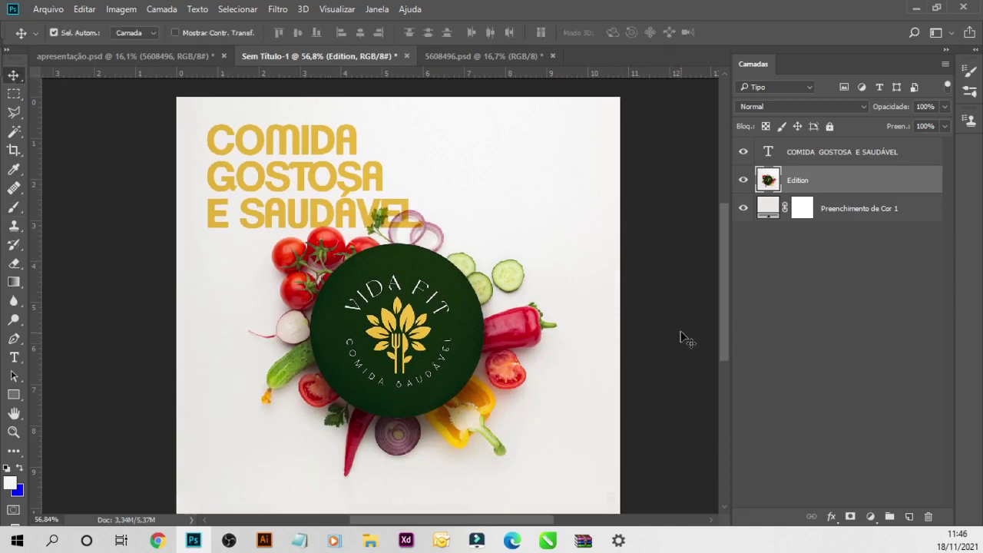
{"action": "scroll", "coordinate": [545, 344], "scroll_direction": "down", "scroll_amount": 3, "text": "alt"}
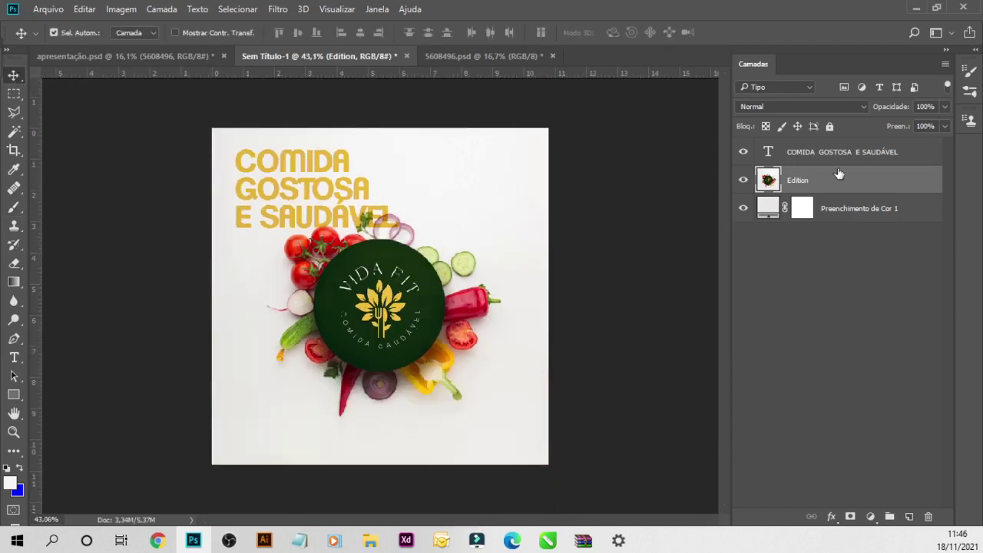
Convert the off-white fill and Edition photo into one smart object and rasterize it.
{"action": "left_click", "coordinate": [837, 208], "text": "shift"}
{"action": "right_click", "coordinate": [836, 207]}
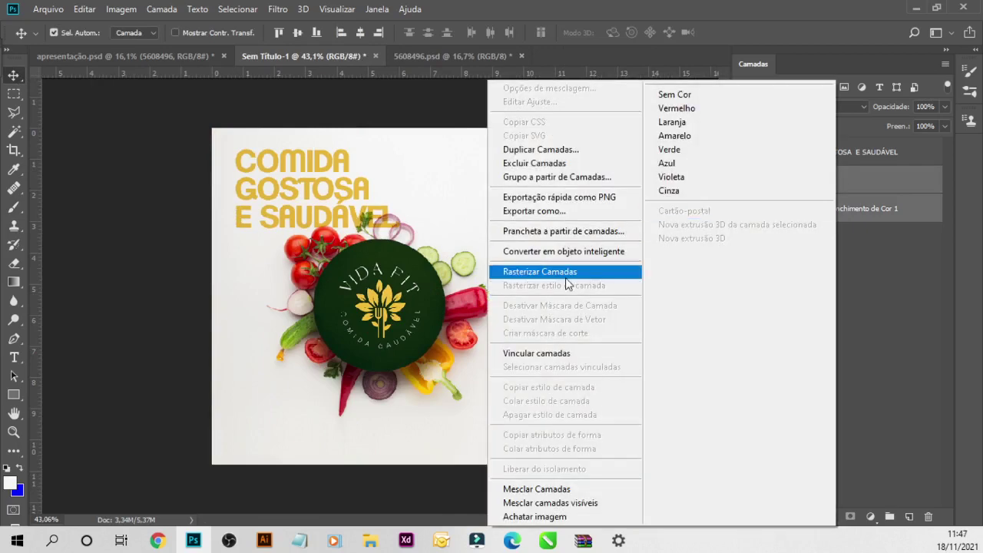
{"action": "left_click", "coordinate": [543, 252]}
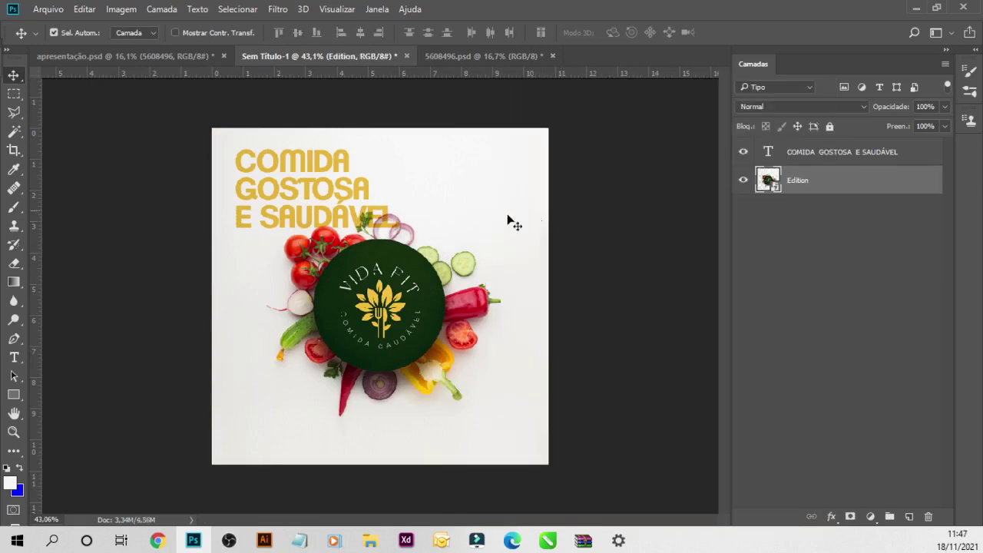
{"action": "left_click", "coordinate": [14, 263]}
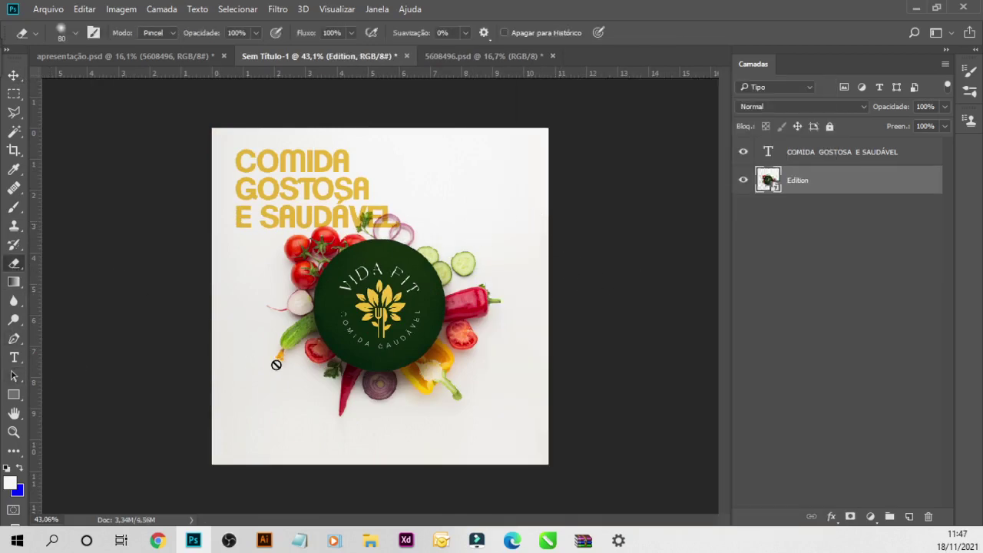
{"action": "left_click", "coordinate": [278, 363]}
{"action": "left_click", "coordinate": [488, 225]}
{"action": "left_click", "coordinate": [13, 76]}
{"action": "key", "text": "ctrl+t"}
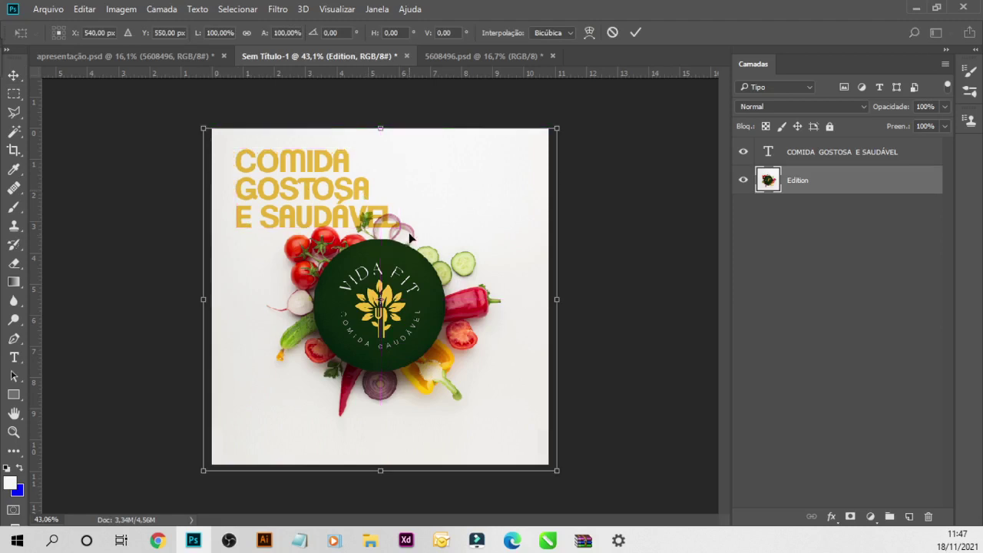
{"action": "key", "text": "Return"}
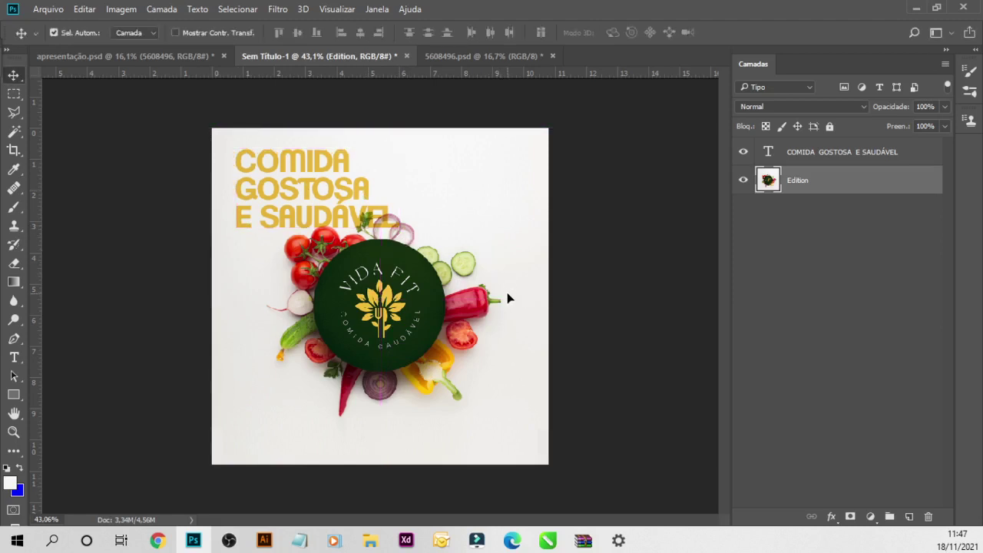
{"action": "left_click_drag", "start_coordinate": [329, 193], "coordinate": [335, 192]}
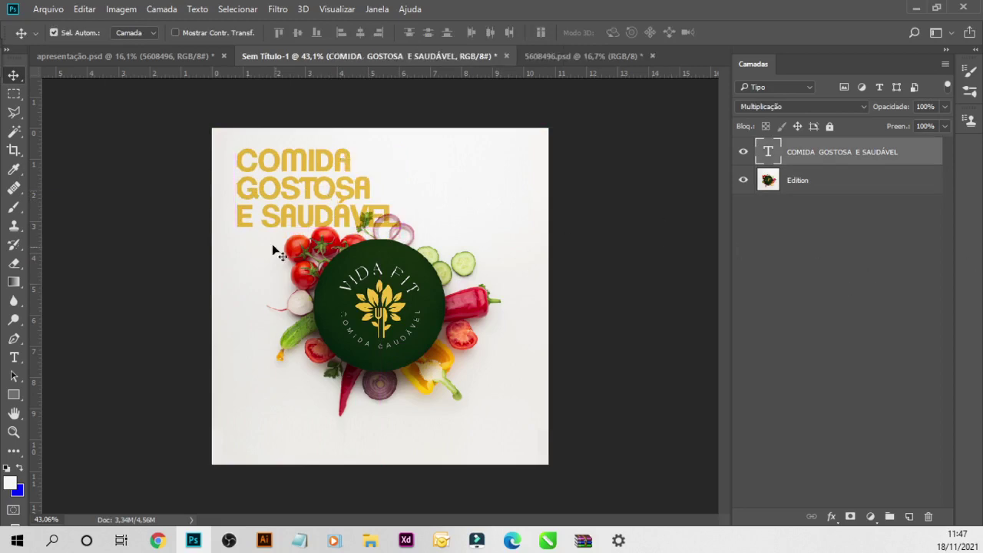
{"action": "scroll", "coordinate": [387, 209], "scroll_direction": "up", "scroll_amount": 2}
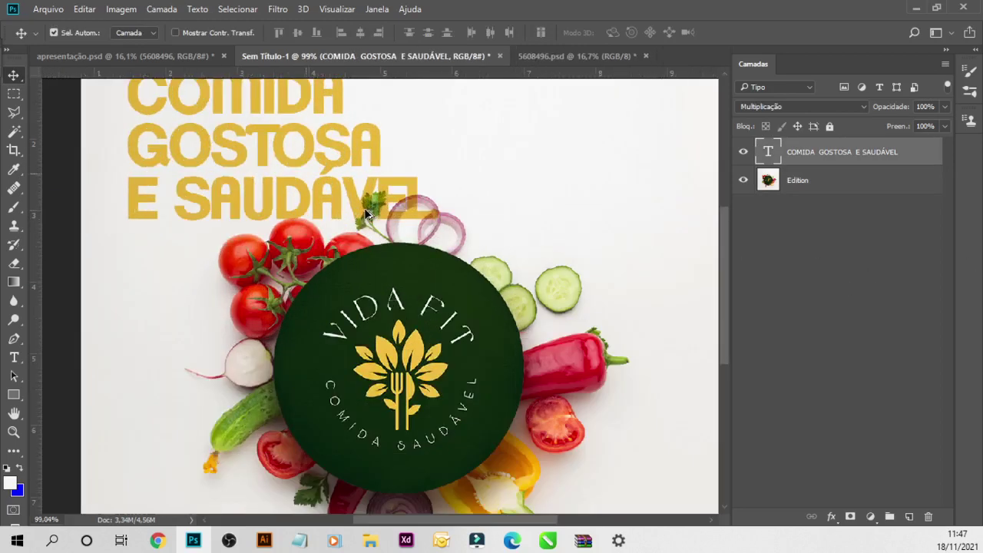
{"action": "scroll", "coordinate": [411, 183], "scroll_direction": "up", "scroll_amount": 2}
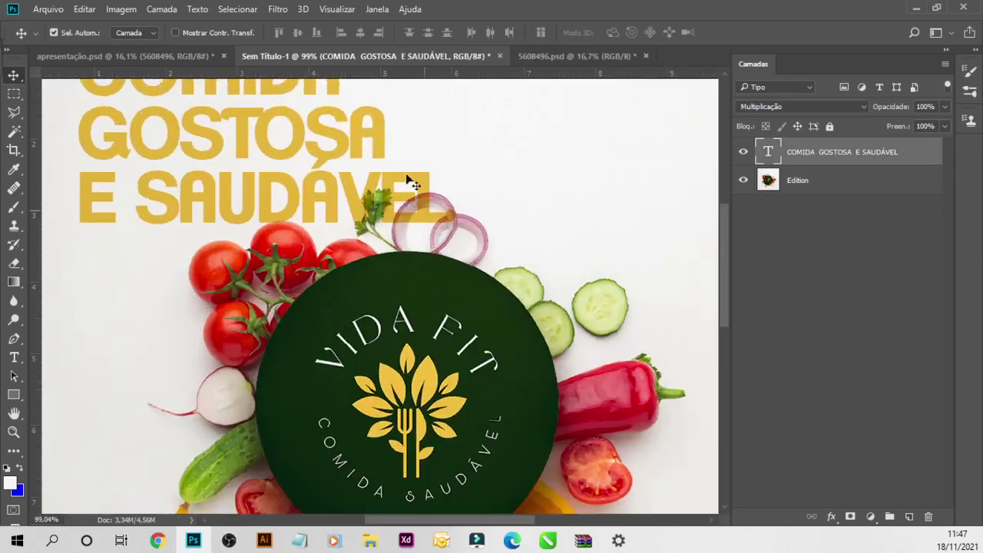
{"action": "left_click", "coordinate": [826, 184]}
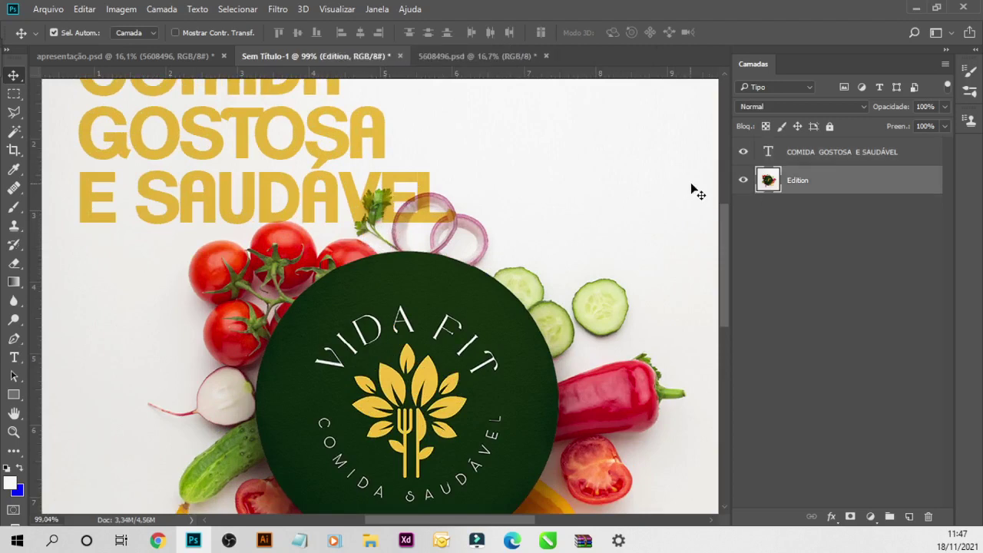
{"action": "scroll", "coordinate": [419, 195], "scroll_direction": "up", "scroll_amount": 2}
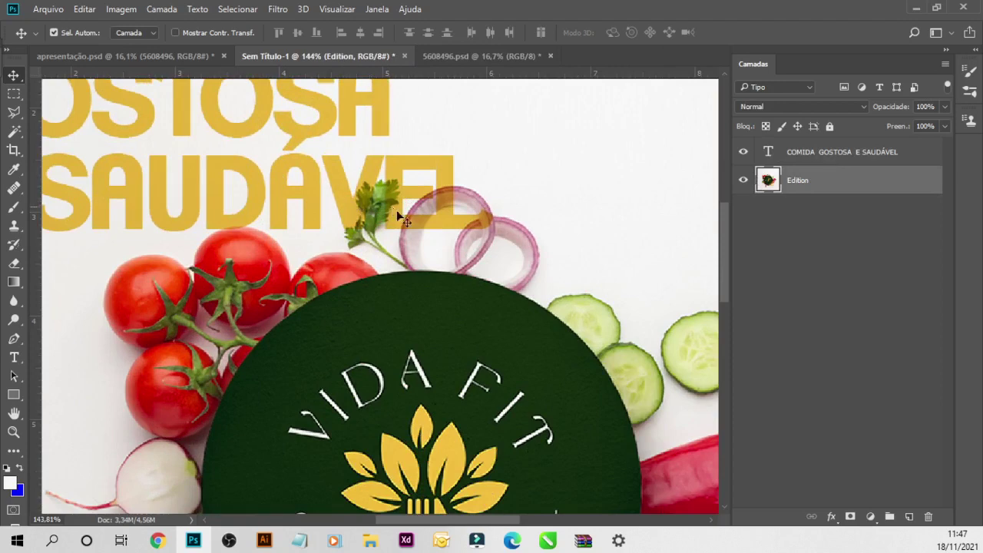
{"action": "scroll", "coordinate": [435, 292], "scroll_direction": "down", "scroll_amount": 2}
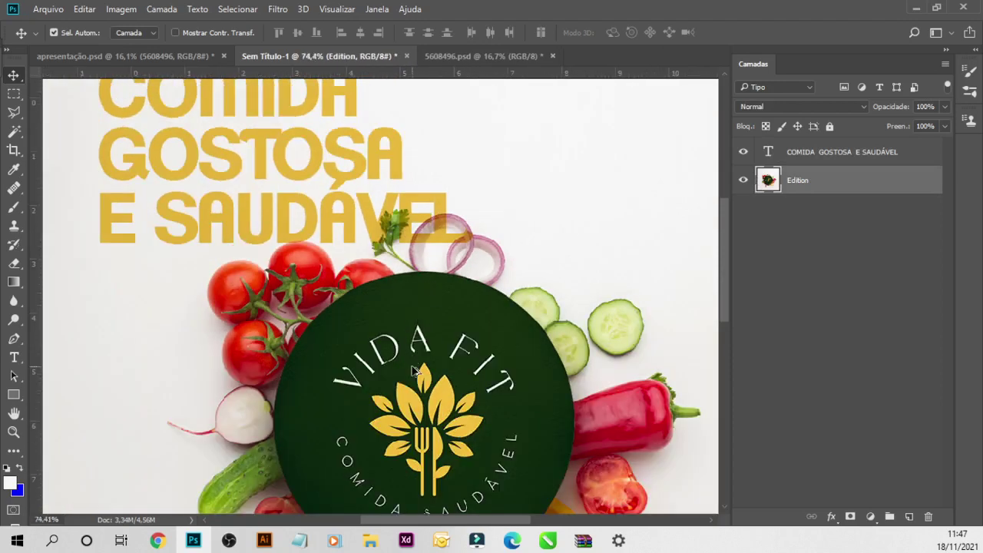
{"action": "scroll", "coordinate": [411, 338], "scroll_direction": "down", "scroll_amount": 1}
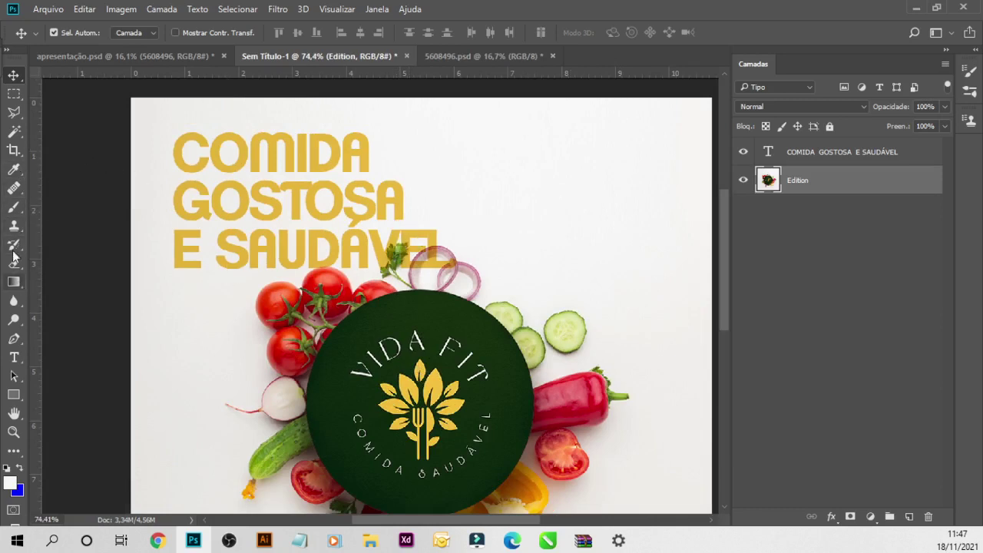
Join COMIDA and GOSTOSA onto one line, giving the centred headline COMIDA GOSTOSA / E SAUDÁVEL.
{"action": "left_click", "coordinate": [15, 357]}
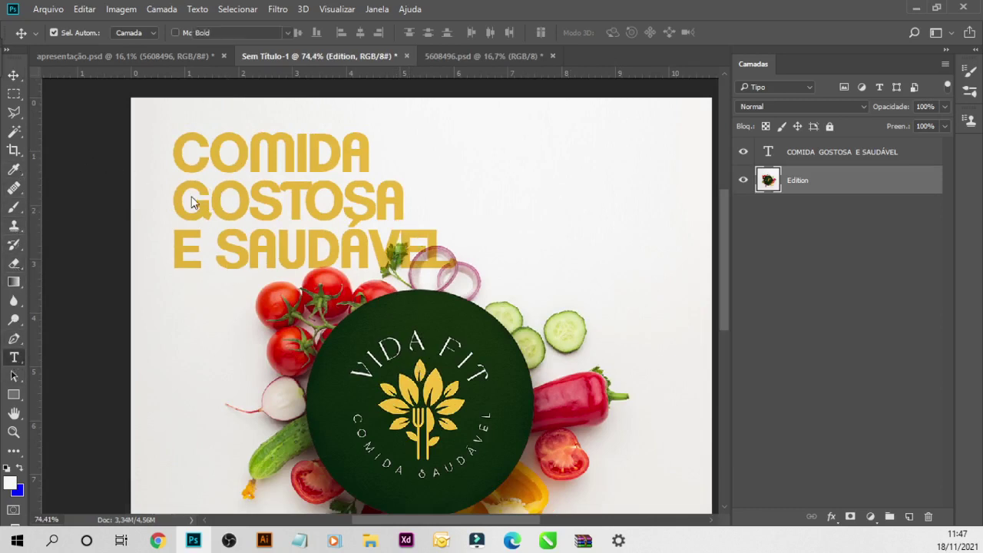
{"action": "left_click", "coordinate": [183, 199]}
{"action": "left_click", "coordinate": [784, 148]}
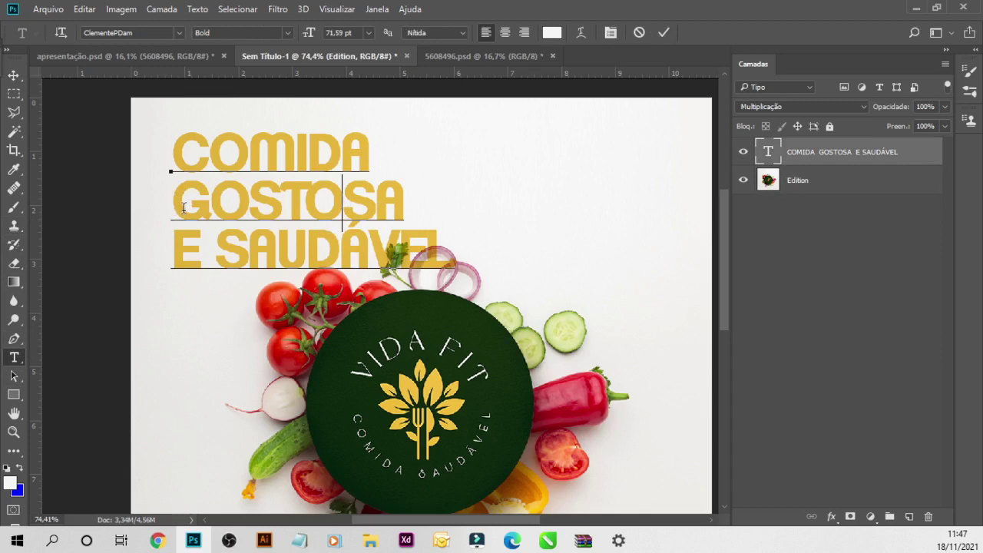
{"action": "key", "text": "ctrl+a"}
{"action": "key", "text": "ctrl+h"}
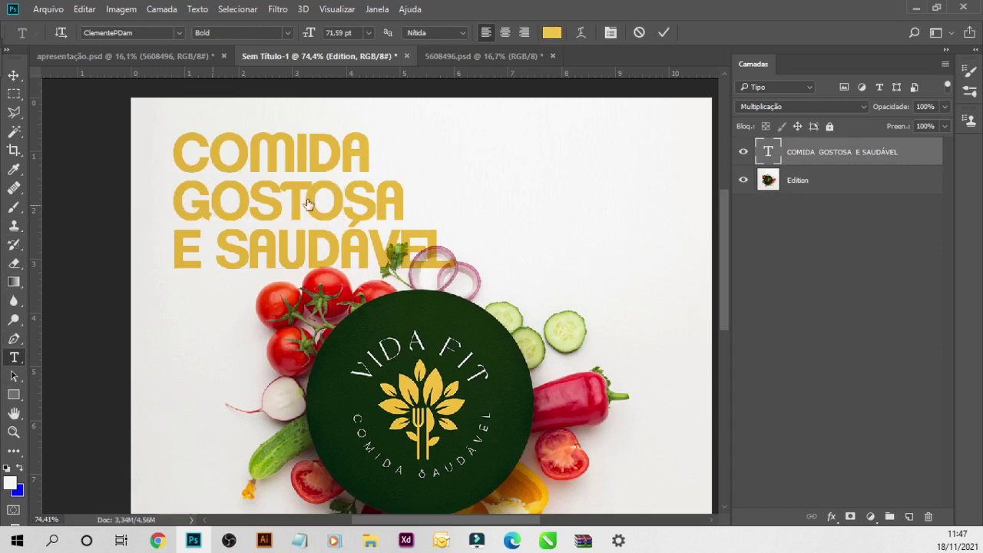
{"action": "key", "text": "ctrl+h"}
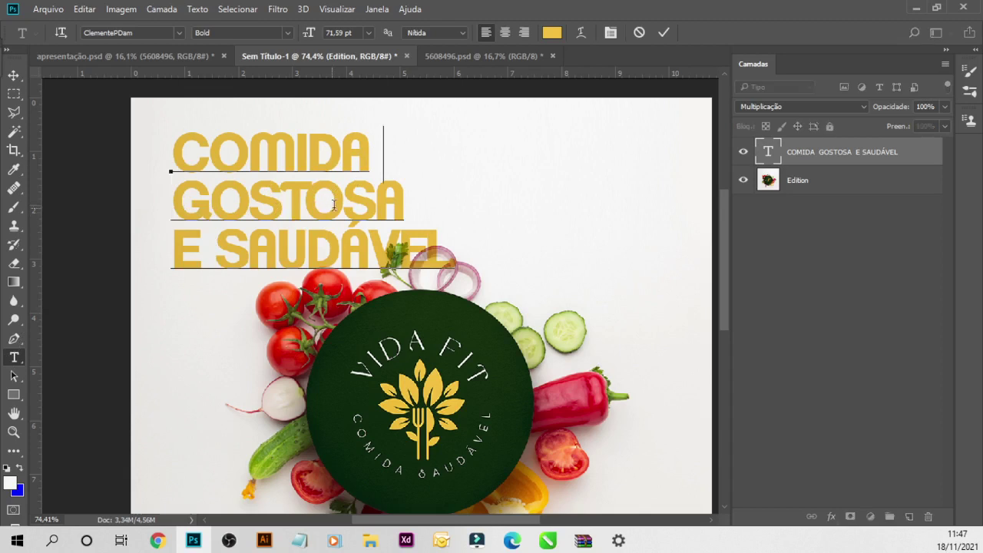
{"action": "key", "text": "Delete"}
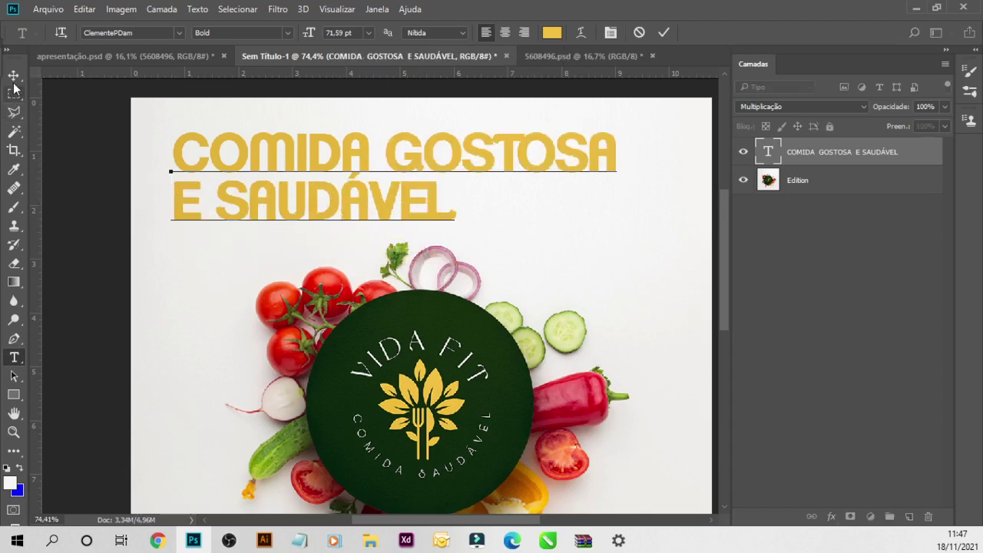
{"action": "left_click", "coordinate": [13, 75]}
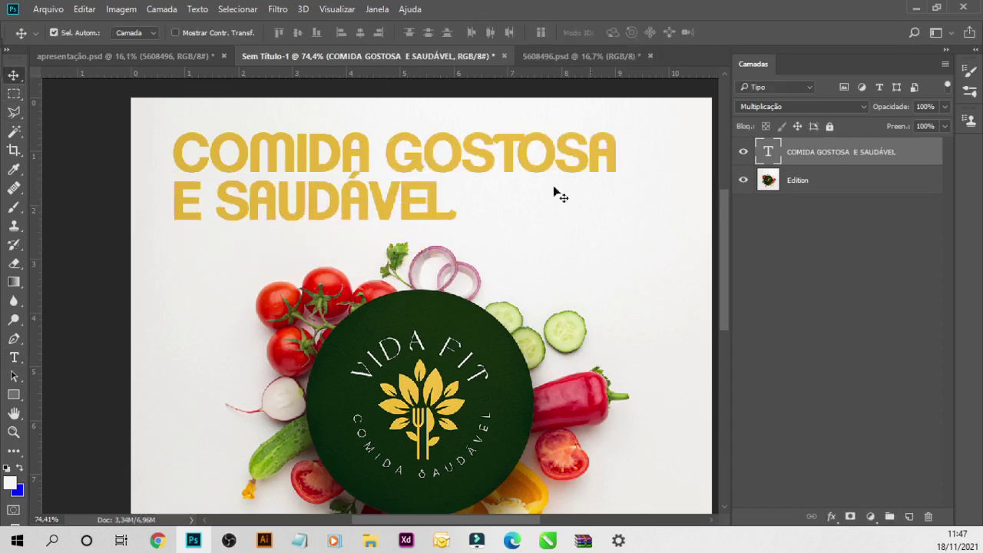
{"action": "key", "text": "t"}
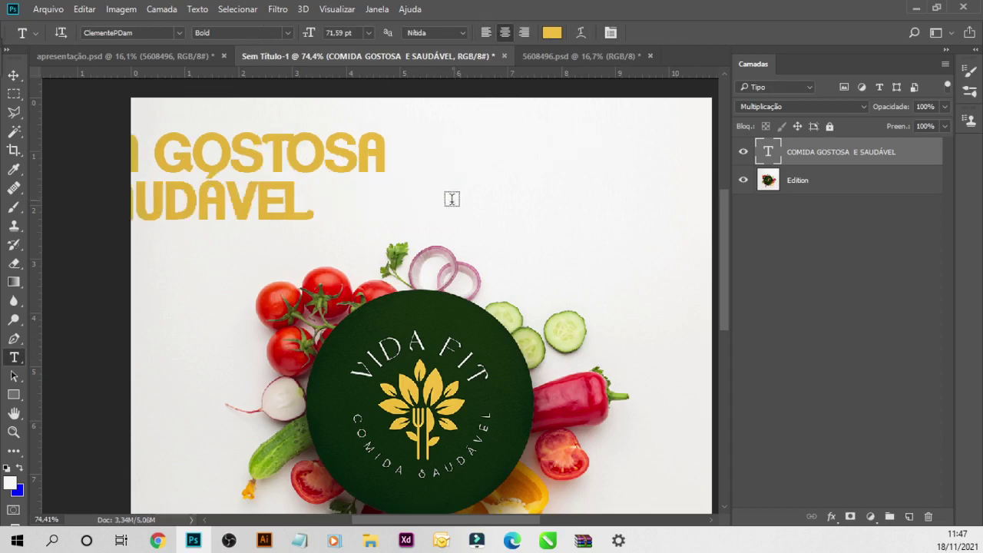
Set the headline's leading to 72 pt in the Character panel.
{"action": "left_click", "coordinate": [608, 33]}
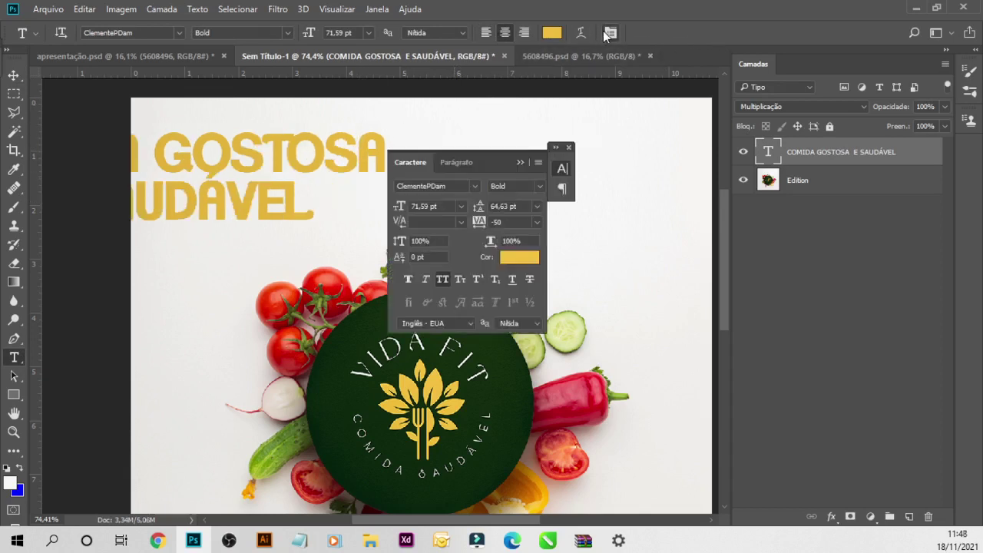
{"action": "left_click", "coordinate": [536, 207]}
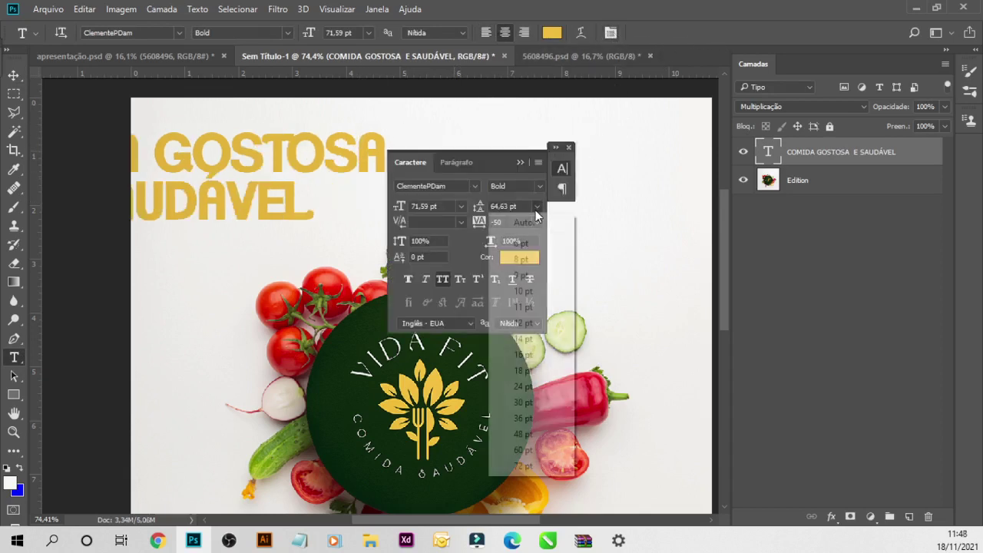
{"action": "left_click", "coordinate": [523, 466]}
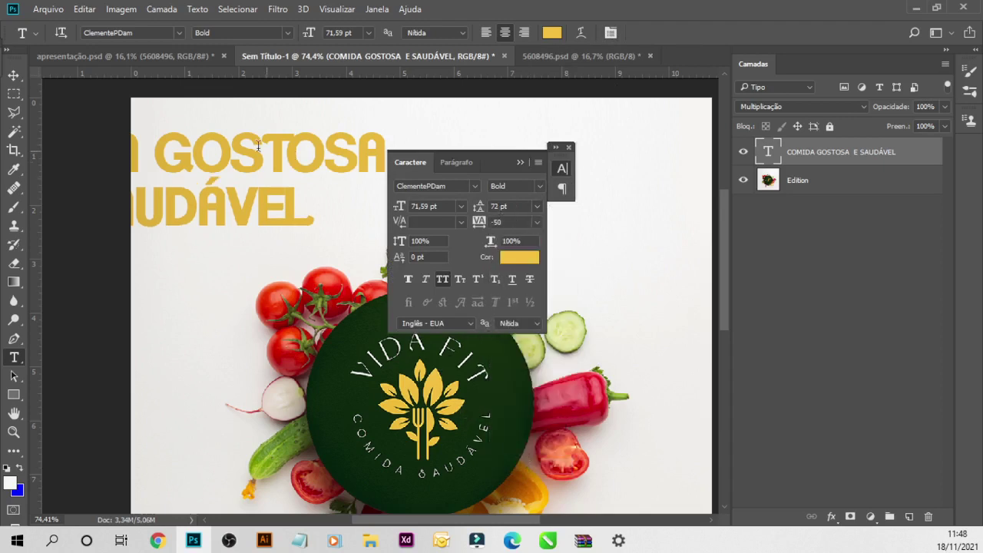
Move the headline to the horizontal centre at the top of the post.
{"action": "left_click", "coordinate": [14, 75]}
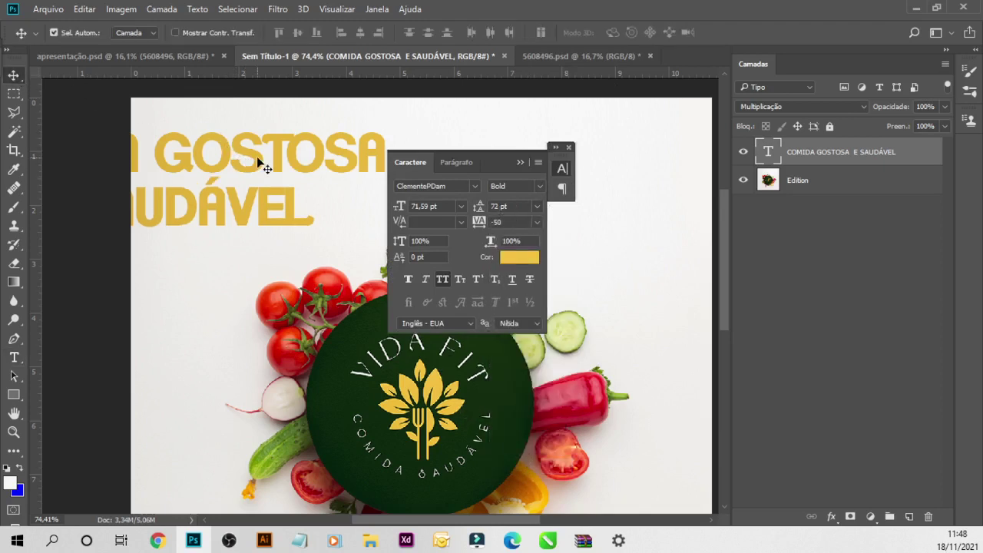
{"action": "mouse_move", "coordinate": [257, 162]}
{"action": "left_mouse_down"}
{"action": "mouse_move", "coordinate": [510, 163]}
{"action": "mouse_move", "coordinate": [351, 94]}
{"action": "left_mouse_up"}
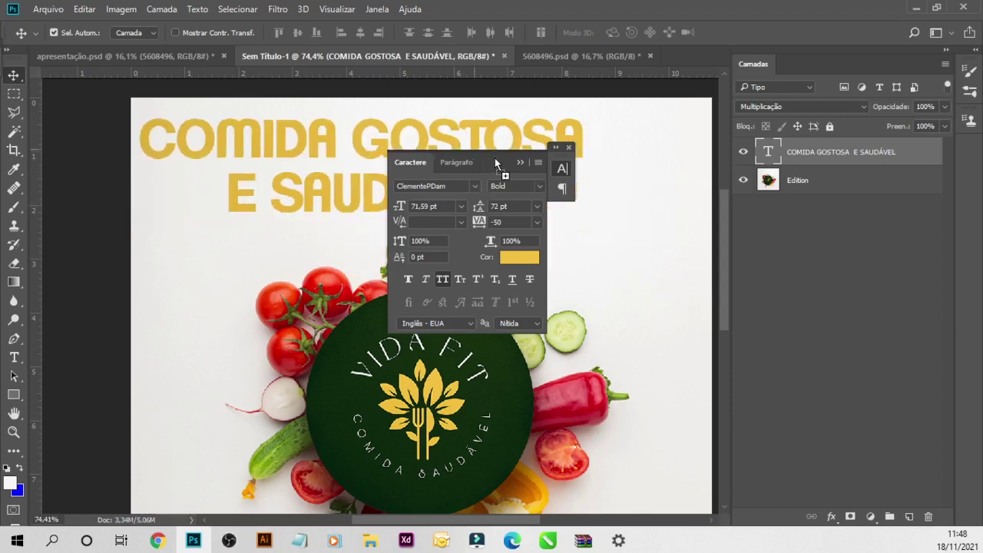
{"action": "left_click", "coordinate": [568, 146]}
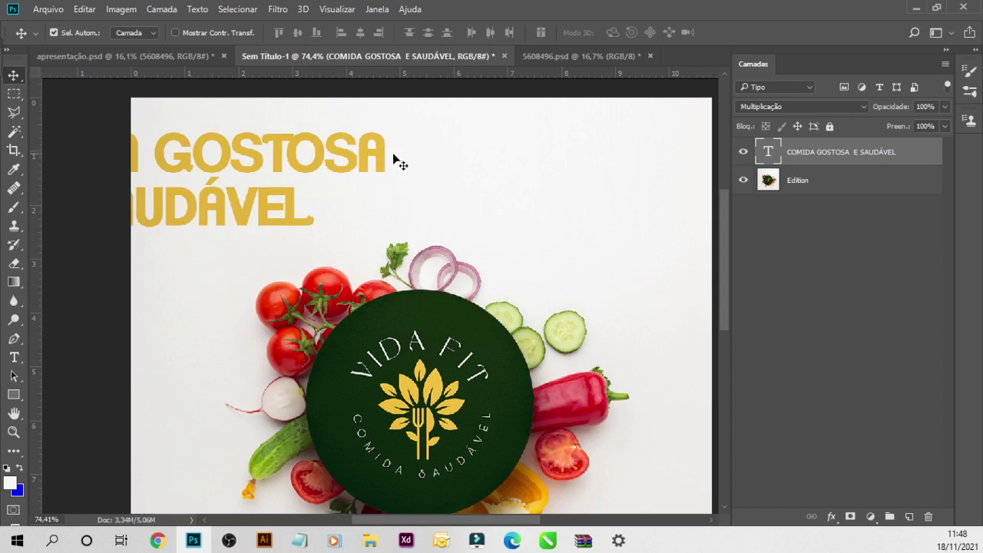
{"action": "left_click_drag", "start_coordinate": [382, 165], "coordinate": [636, 159]}
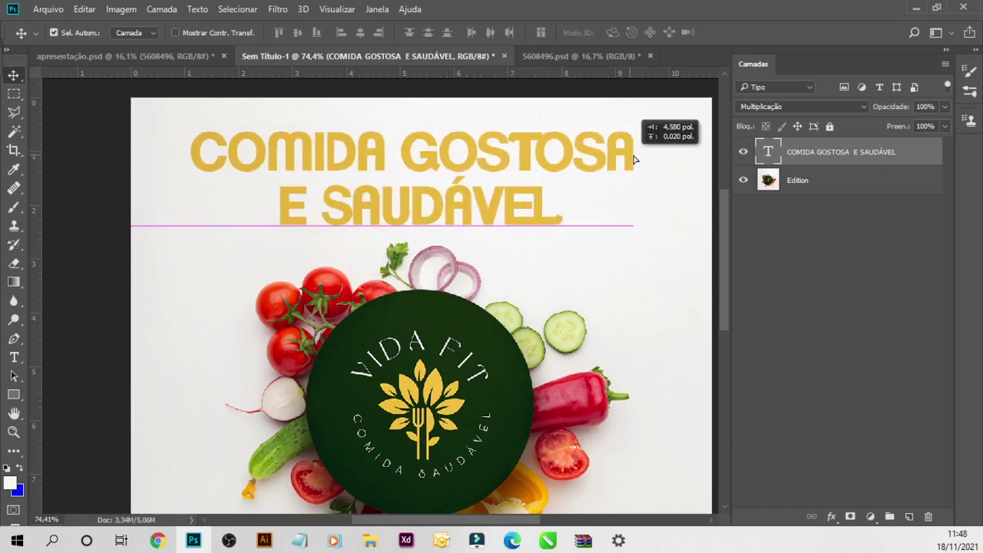
{"action": "scroll", "coordinate": [531, 257], "scroll_direction": "down", "scroll_amount": 2}
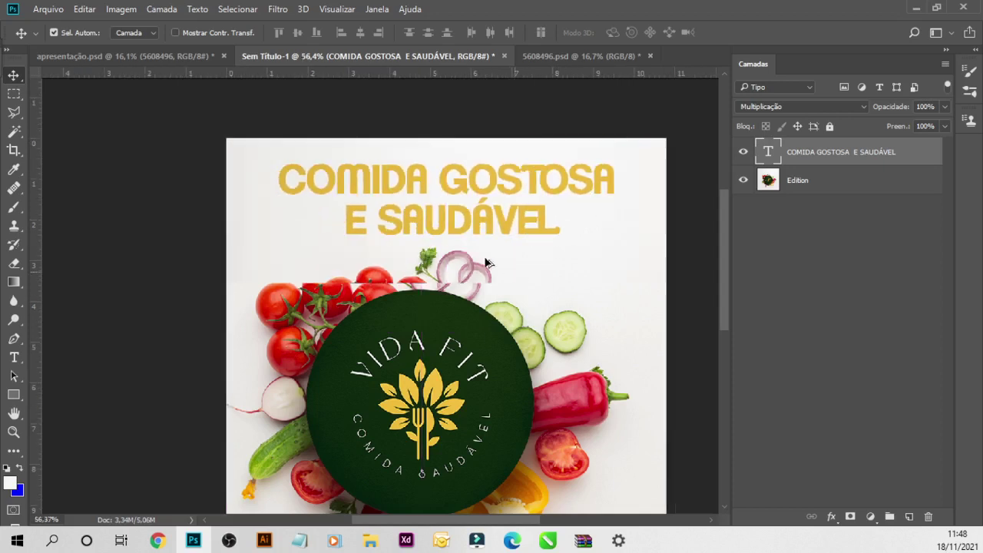
{"action": "scroll", "coordinate": [473, 219], "scroll_direction": "down", "scroll_amount": 1}
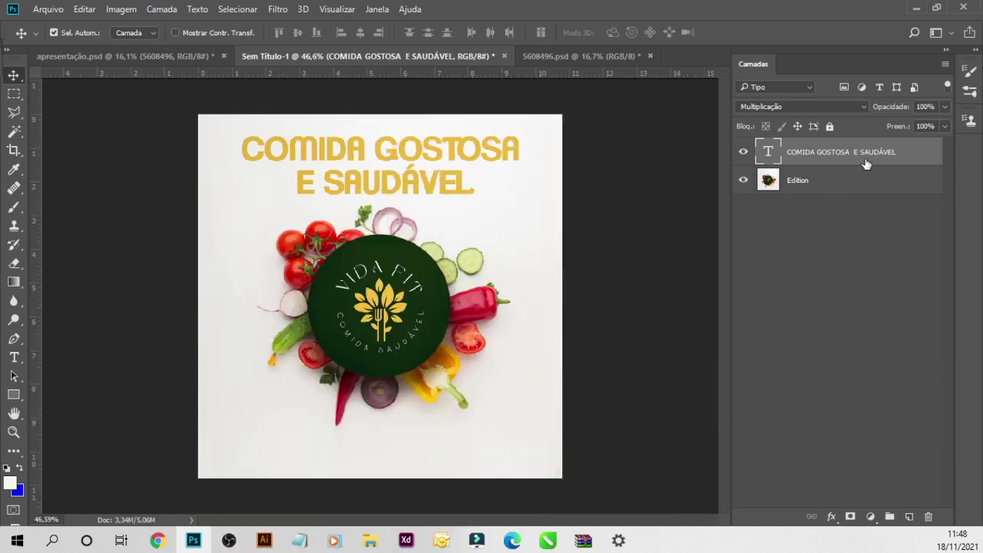
Scale the Edition vegetable-and-logo layer to about 107% and shift it just below the headline.
{"action": "key", "text": "ctrl"}
{"action": "left_click", "coordinate": [798, 192]}
{"action": "key", "text": "ctrl+t"}
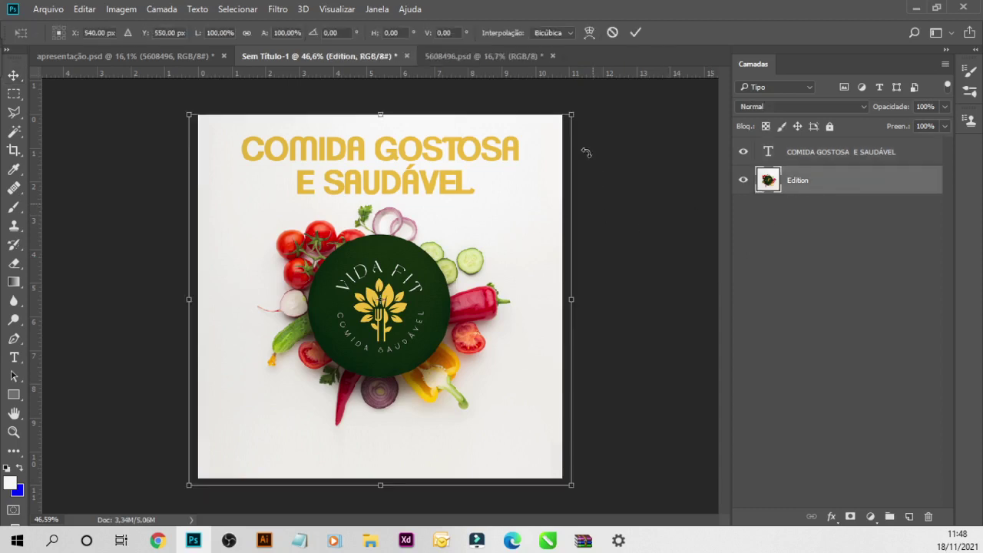
{"action": "left_click_drag", "start_coordinate": [570, 115], "coordinate": [600, 89]}
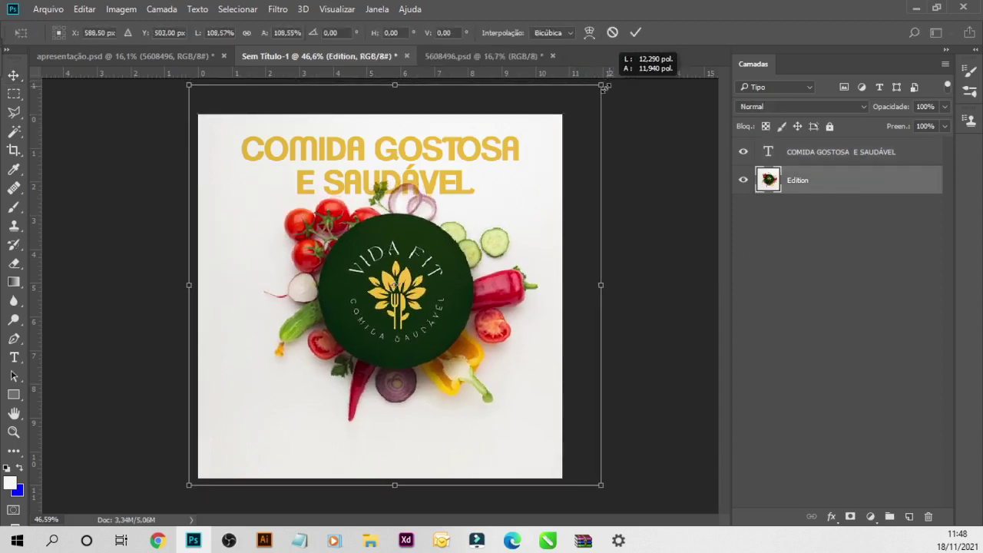
{"action": "left_click_drag", "start_coordinate": [428, 323], "coordinate": [414, 327]}
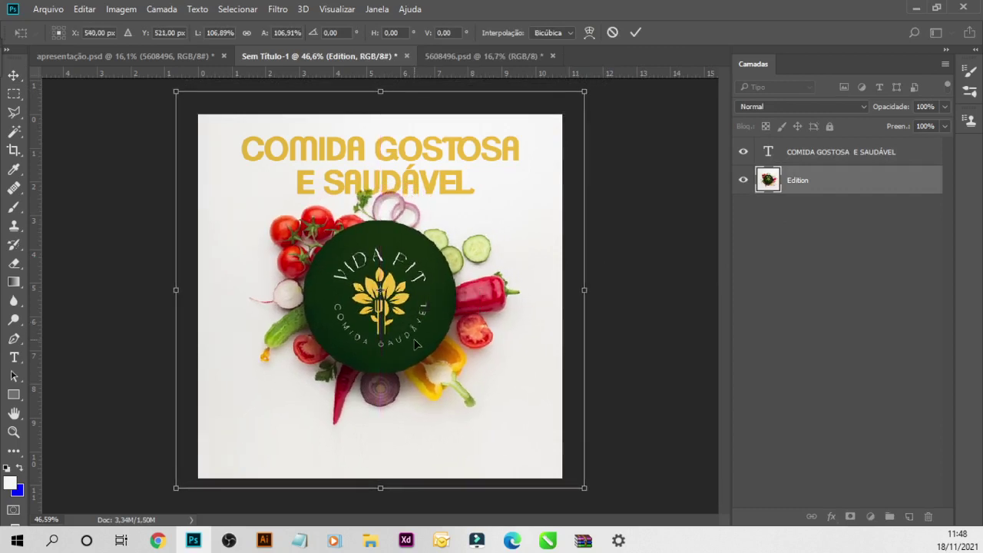
{"action": "key", "text": "Return"}
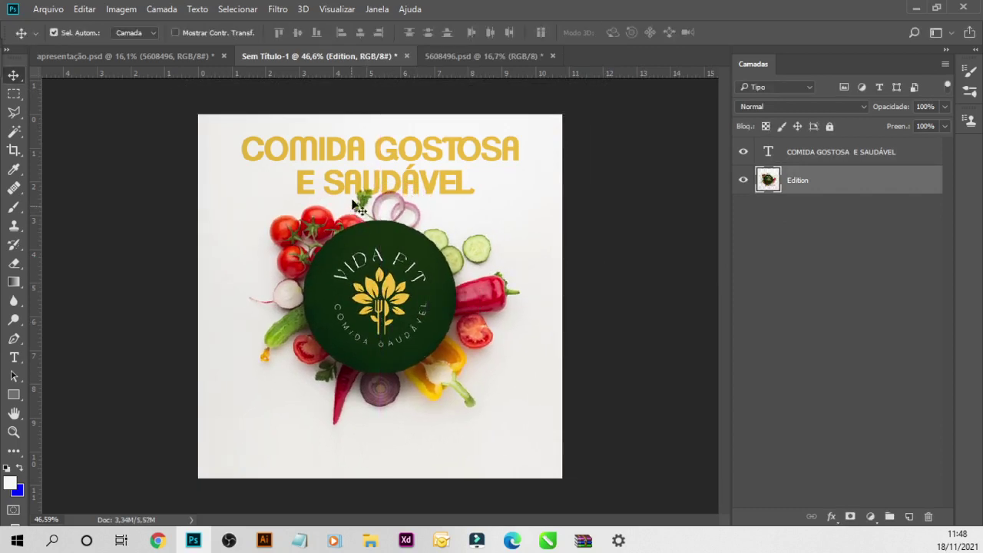
{"action": "scroll", "coordinate": [370, 201], "scroll_direction": "up", "scroll_amount": 1}
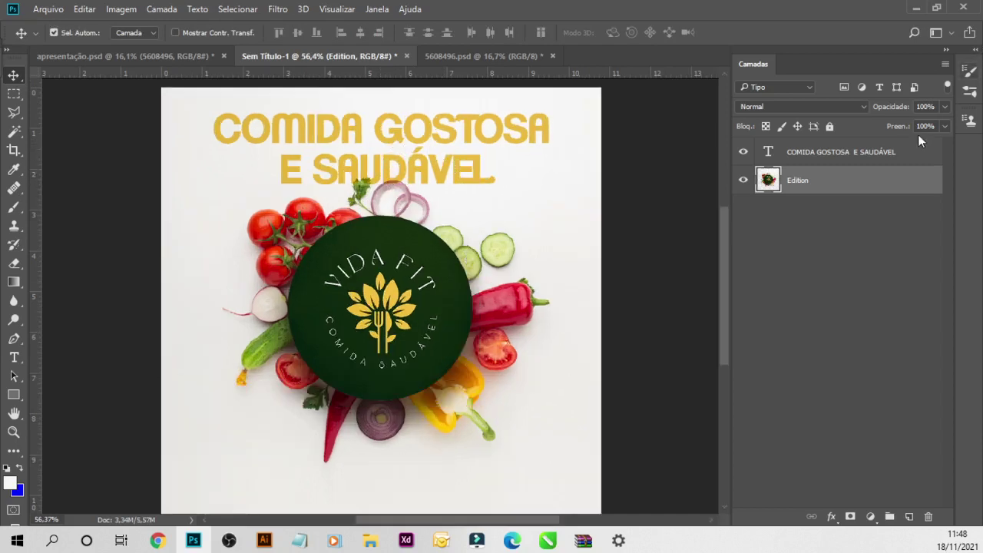
{"action": "key", "text": "shift+alt+m"}
Duplicate the headline text layer and convert the copy into a smart object.
{"action": "left_click", "coordinate": [856, 156]}
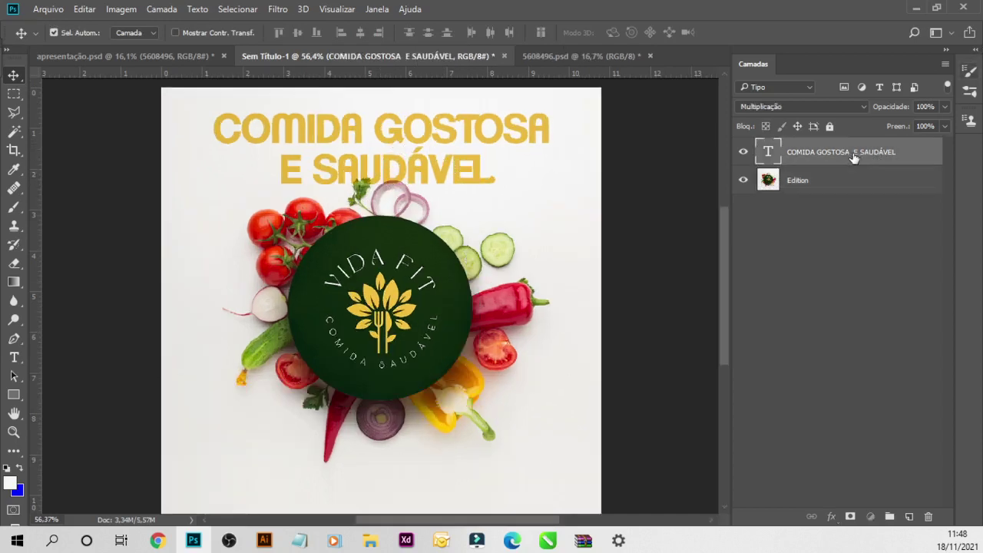
{"action": "key", "text": "ctrl+j"}
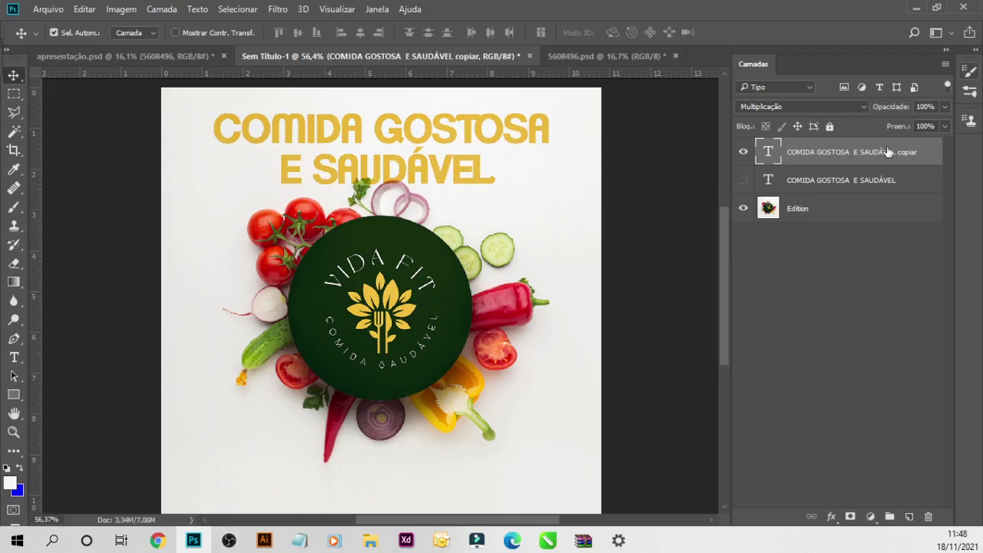
{"action": "right_click", "coordinate": [809, 156]}
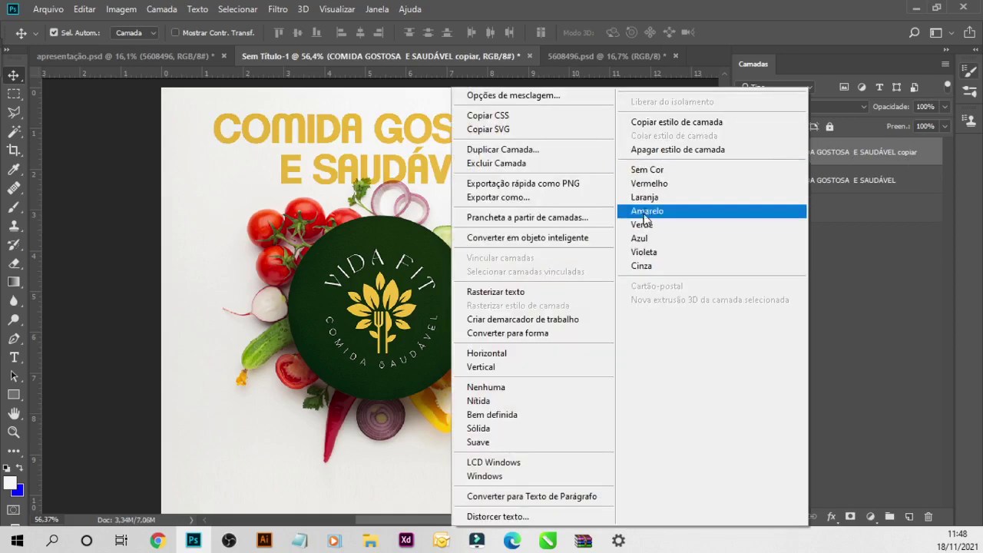
{"action": "left_click", "coordinate": [537, 238]}
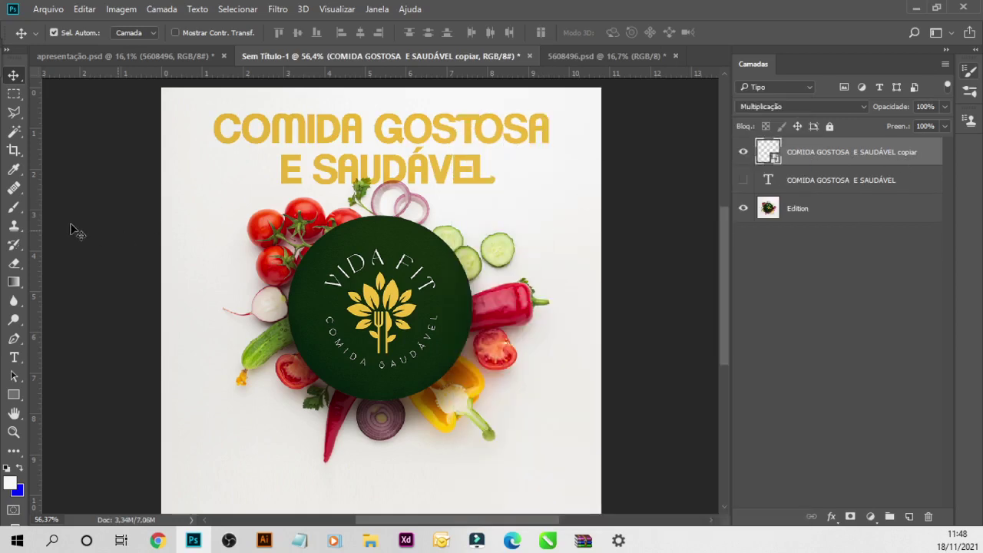
{"action": "left_click", "coordinate": [13, 262]}
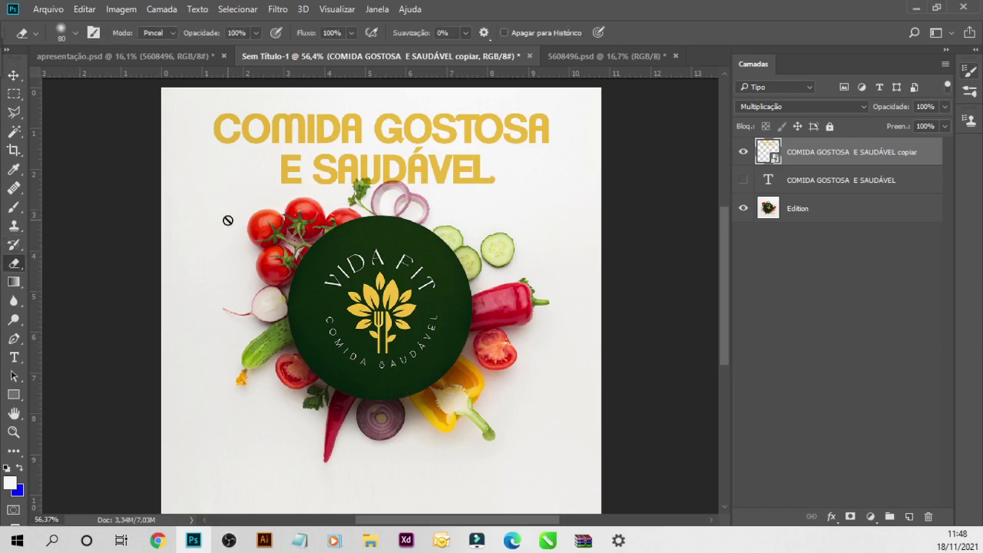
{"action": "left_click", "coordinate": [364, 180]}
Rasterize the headline copy and erase its yellow from the upper parsley leaves with a smaller eraser.
{"action": "left_click", "coordinate": [472, 225]}
{"action": "scroll", "coordinate": [369, 230], "scroll_direction": "up", "scroll_amount": 3}
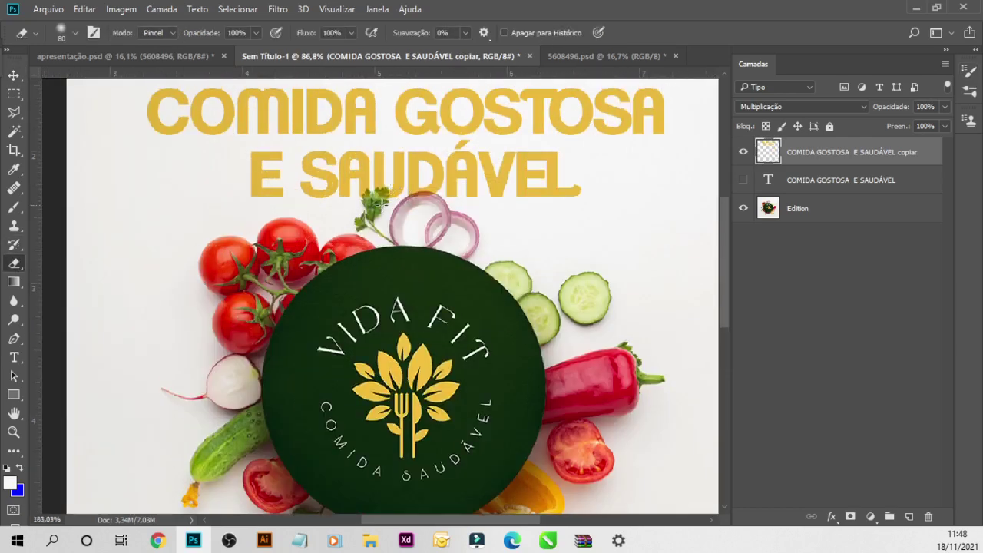
{"action": "scroll", "coordinate": [359, 239], "scroll_direction": "up", "scroll_amount": 2}
{"action": "scroll", "coordinate": [360, 244], "scroll_direction": "up", "scroll_amount": 2}
{"action": "scroll", "coordinate": [358, 250], "scroll_direction": "up", "scroll_amount": 1}
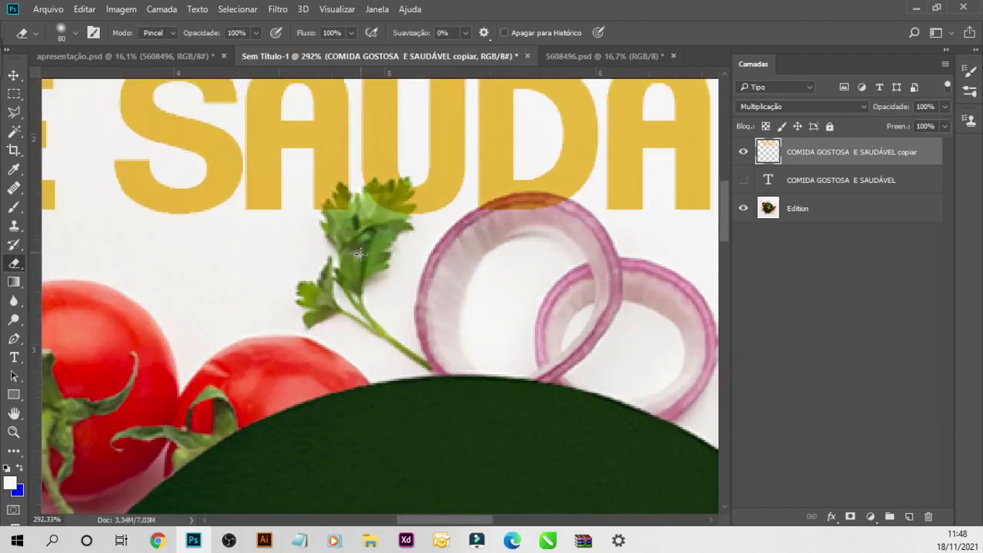
{"action": "left_click_drag", "start_coordinate": [364, 247], "coordinate": [360, 267]}
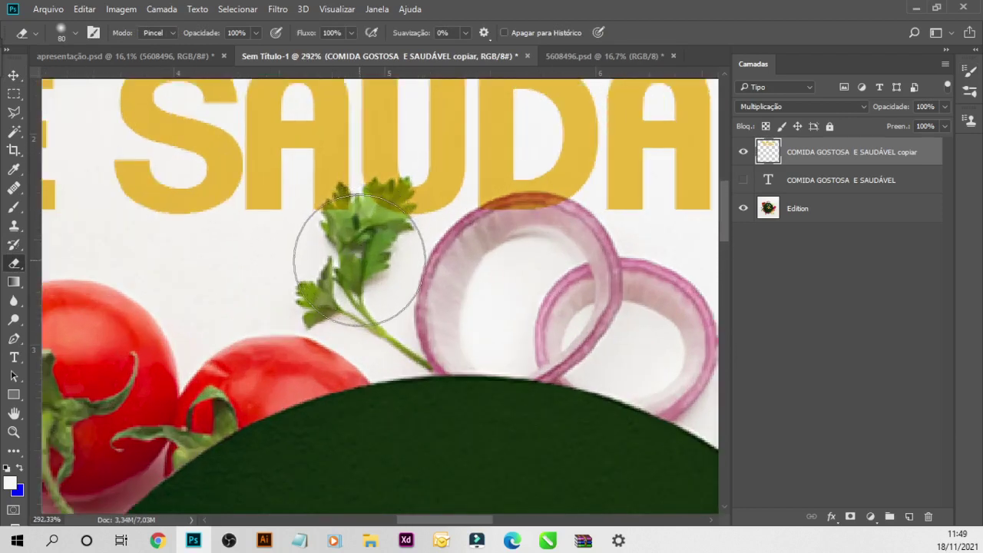
{"action": "key", "text": "bracketleft"}
{"action": "key", "text": "bracketleft"}
{"action": "key", "text": "bracketleft"}
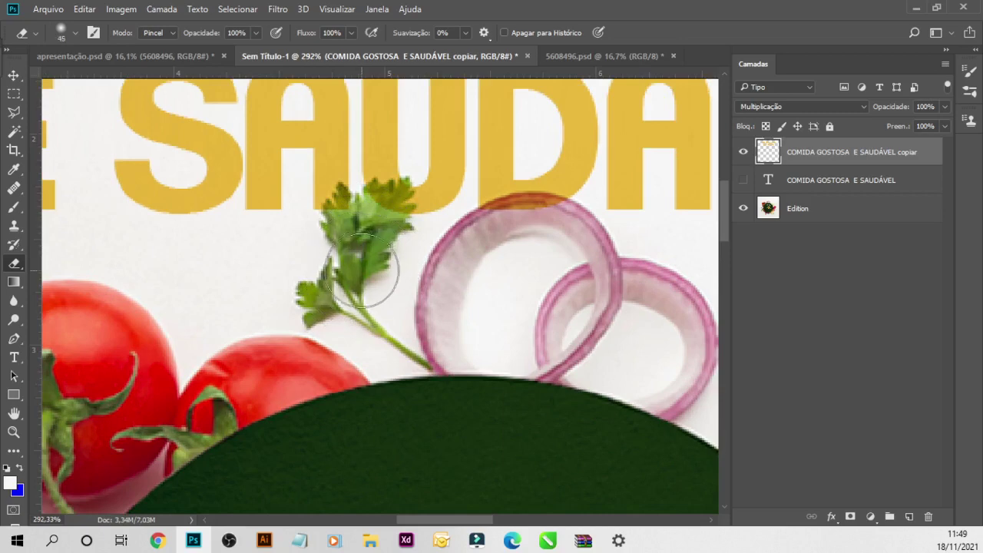
{"action": "key", "text": "bracketleft"}
{"action": "key", "text": "bracketleft"}
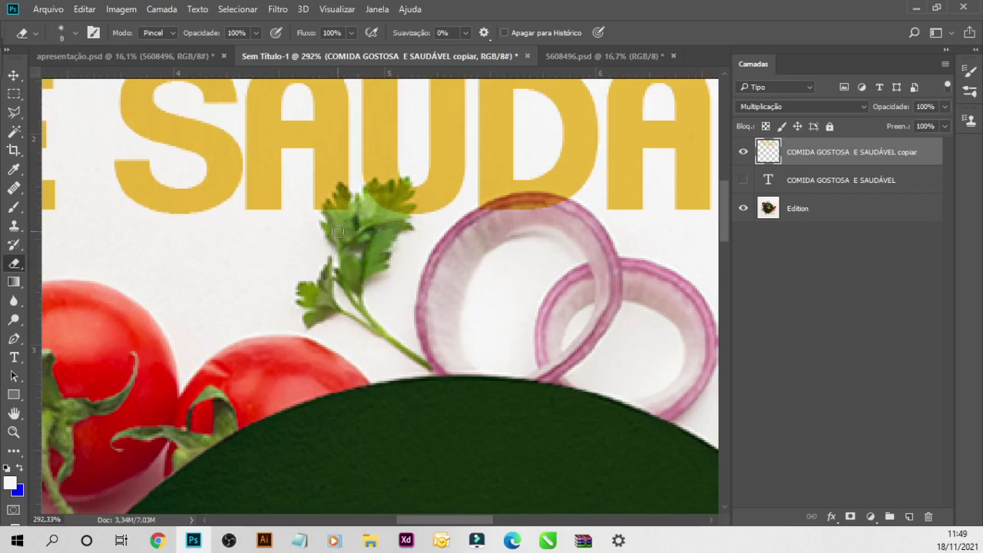
{"action": "scroll", "coordinate": [334, 227], "scroll_direction": "up", "scroll_amount": 2}
{"action": "scroll", "coordinate": [336, 228], "scroll_direction": "up", "scroll_amount": 2}
{"action": "scroll", "coordinate": [338, 229], "scroll_direction": "up", "scroll_amount": 2}
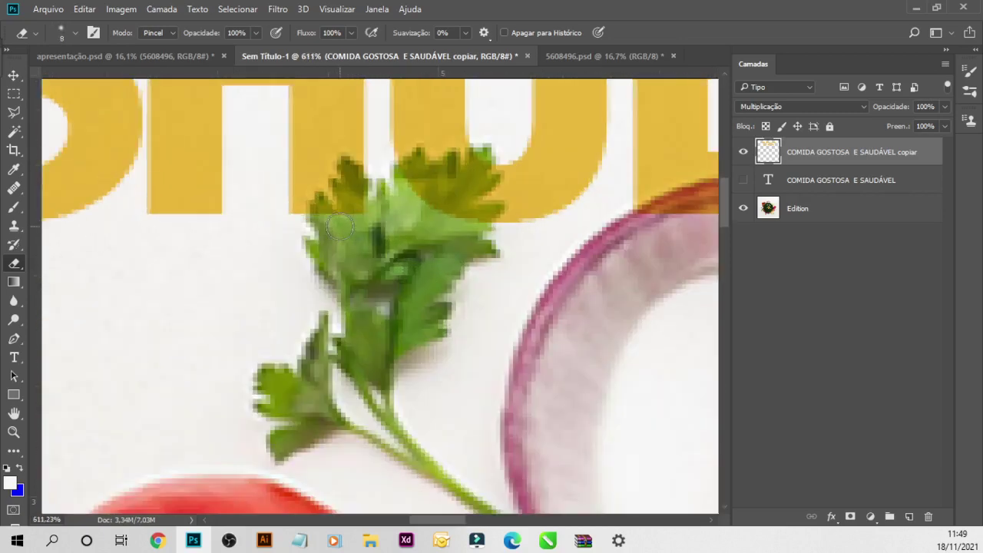
Undo the accidental deletions to restore the headline text and copy layers.
{"action": "key", "text": "Delete"}
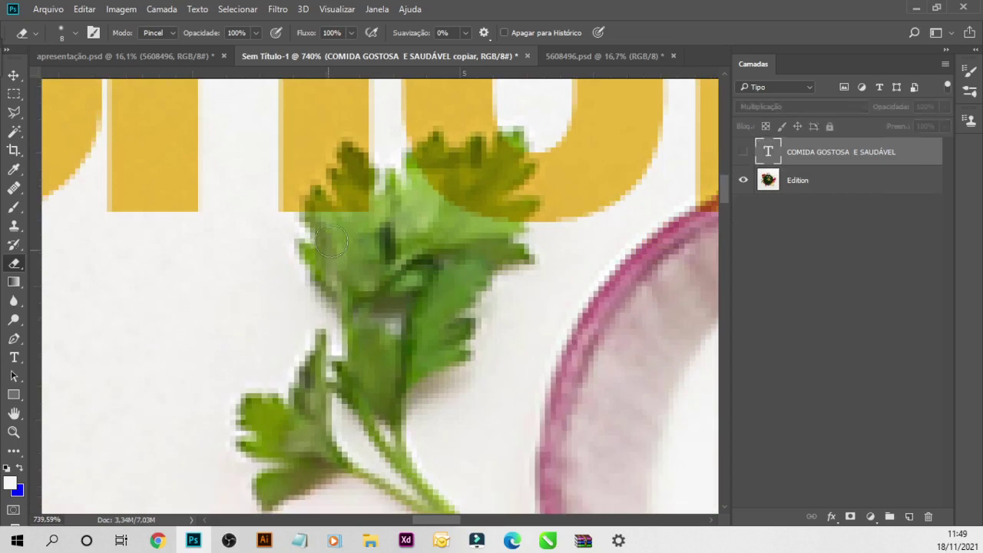
{"action": "key", "text": "Delete"}
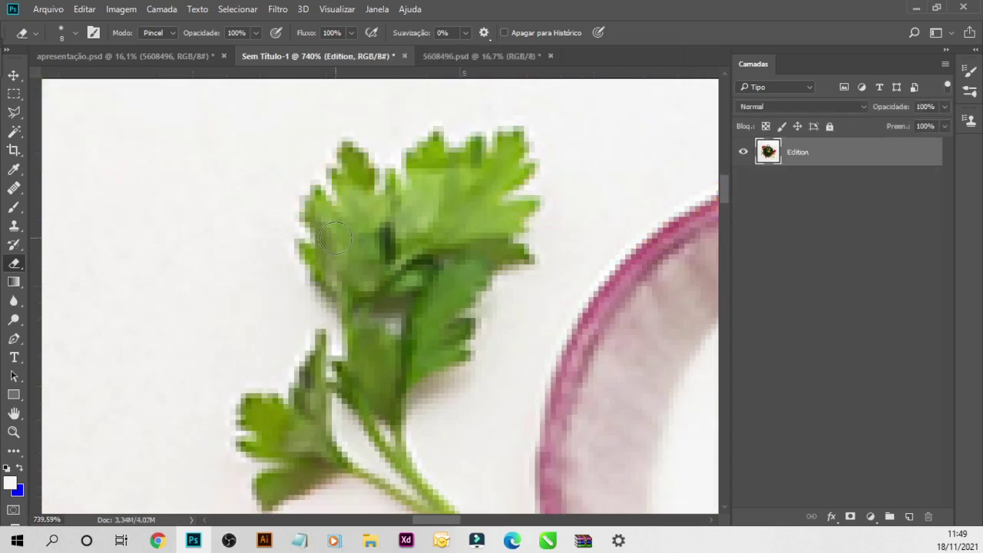
{"action": "key", "text": "ctrl+z"}
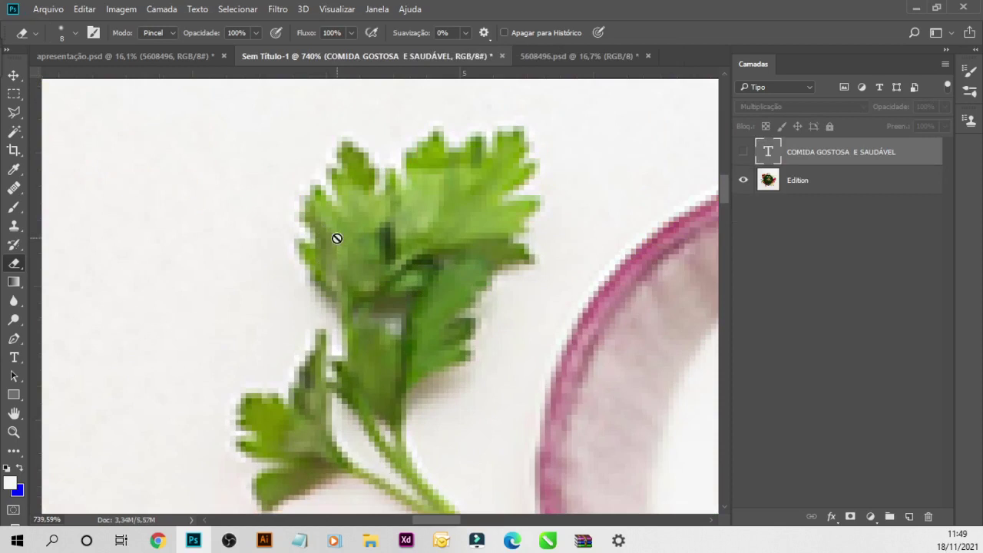
{"action": "key", "text": "ctrl+shift+z"}
{"action": "key", "text": "ctrl+z"}
{"action": "key", "text": "ctrl+z"}
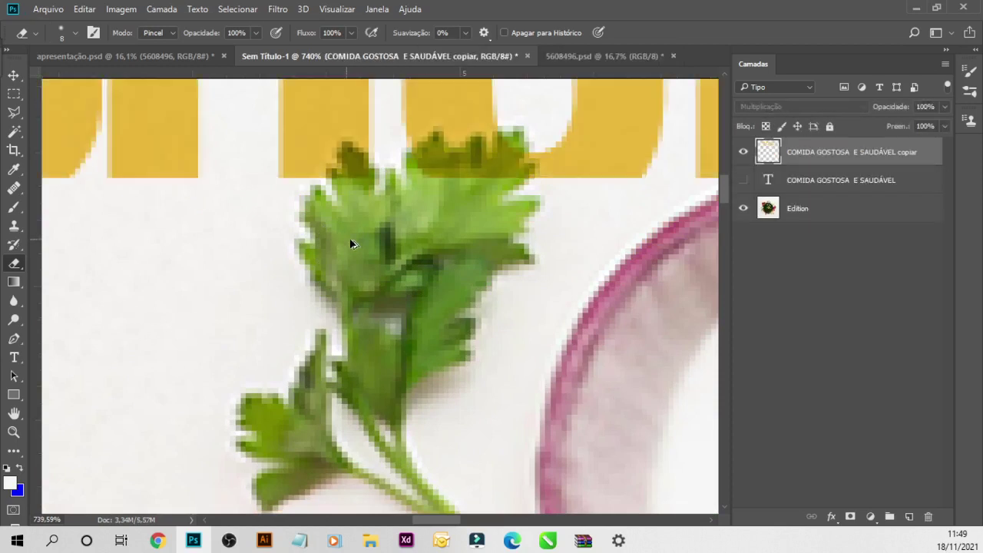
{"action": "key", "text": "ctrl+z"}
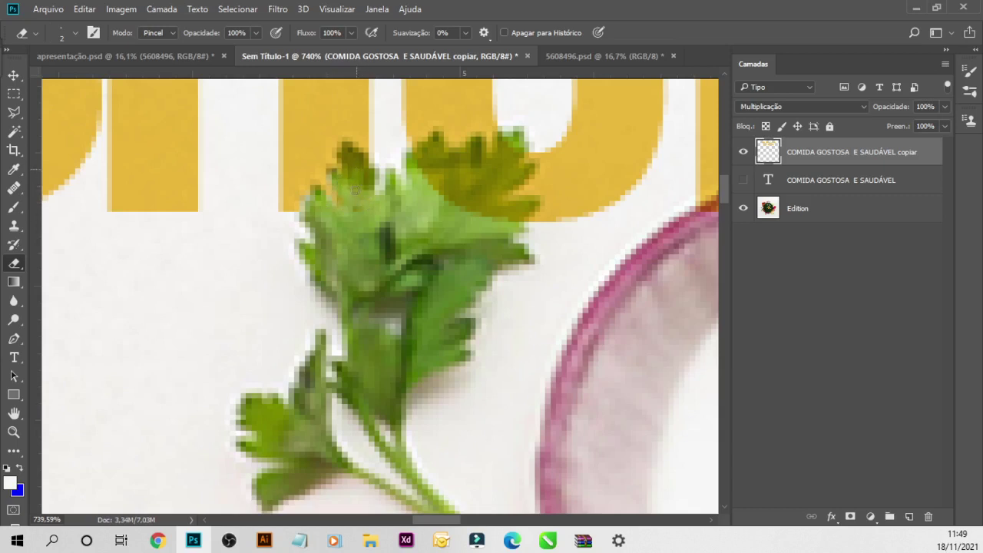
Erase the remaining yellow from the parsley leaf tip, the leaf on the letters and the upper-right leaf.
{"action": "left_click_drag", "start_coordinate": [345, 147], "coordinate": [356, 155]}
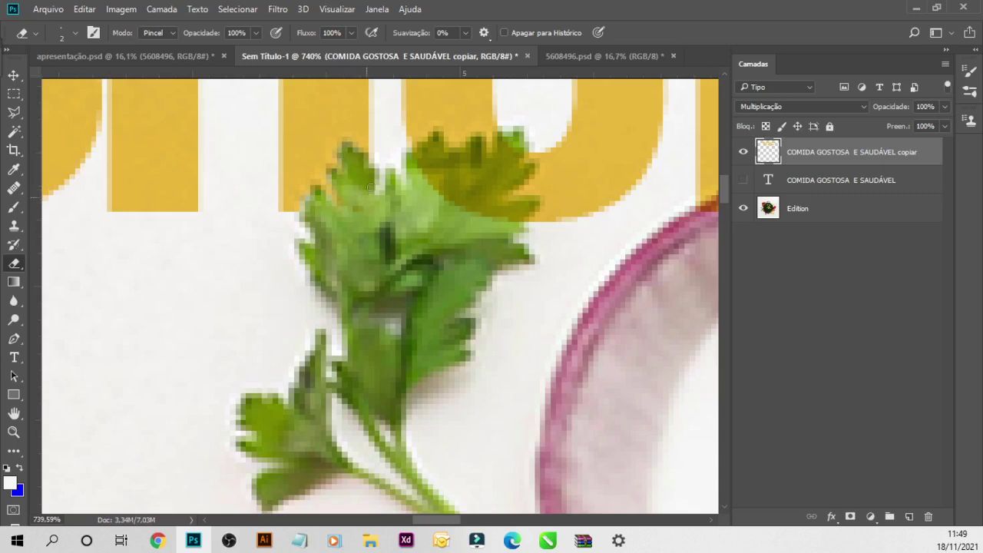
{"action": "scroll", "coordinate": [428, 191], "scroll_direction": "up", "scroll_amount": 1}
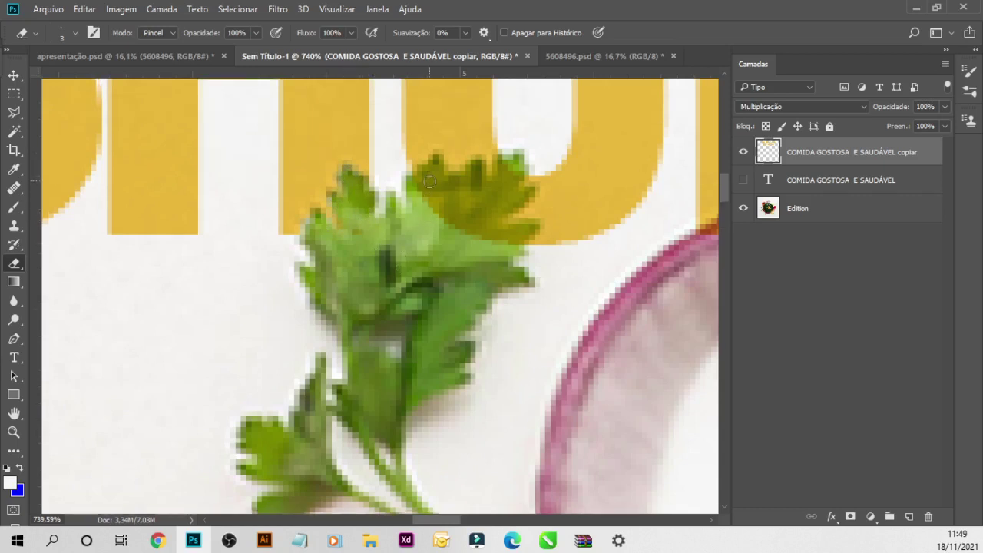
{"action": "mouse_move", "coordinate": [415, 184]}
{"action": "left_mouse_down"}
{"action": "mouse_move", "coordinate": [431, 211]}
{"action": "mouse_move", "coordinate": [463, 181]}
{"action": "mouse_move", "coordinate": [489, 184]}
{"action": "mouse_move", "coordinate": [471, 207]}
{"action": "left_mouse_up"}
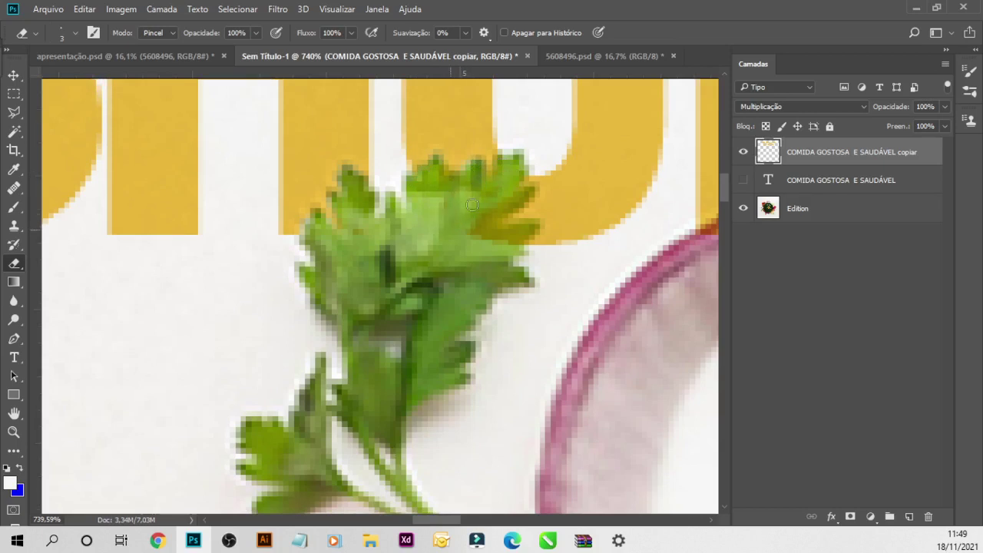
{"action": "mouse_move", "coordinate": [528, 191]}
{"action": "left_mouse_down"}
{"action": "mouse_move", "coordinate": [482, 234]}
{"action": "mouse_move", "coordinate": [497, 210]}
{"action": "mouse_move", "coordinate": [512, 239]}
{"action": "left_mouse_up"}
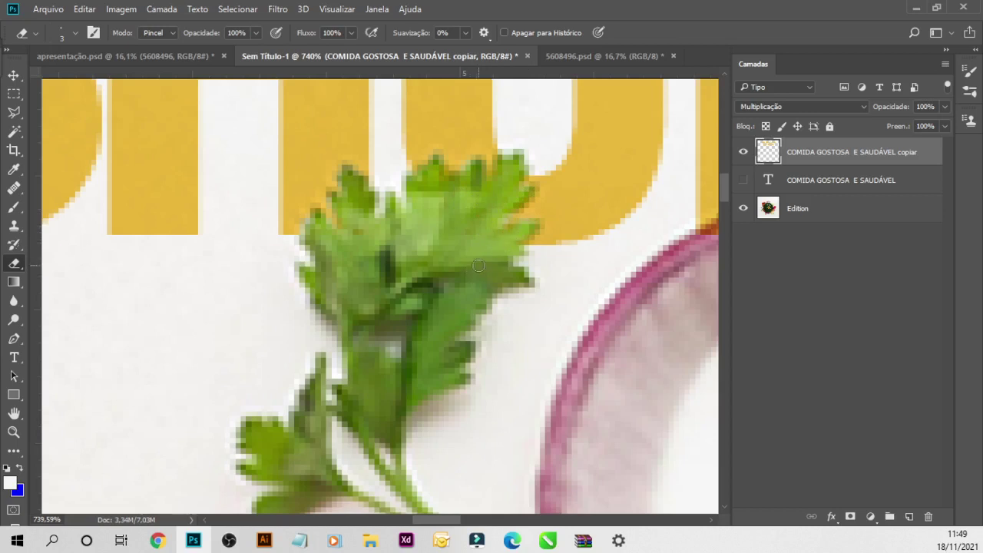
{"action": "scroll", "coordinate": [493, 273], "scroll_direction": "down", "scroll_amount": 4}
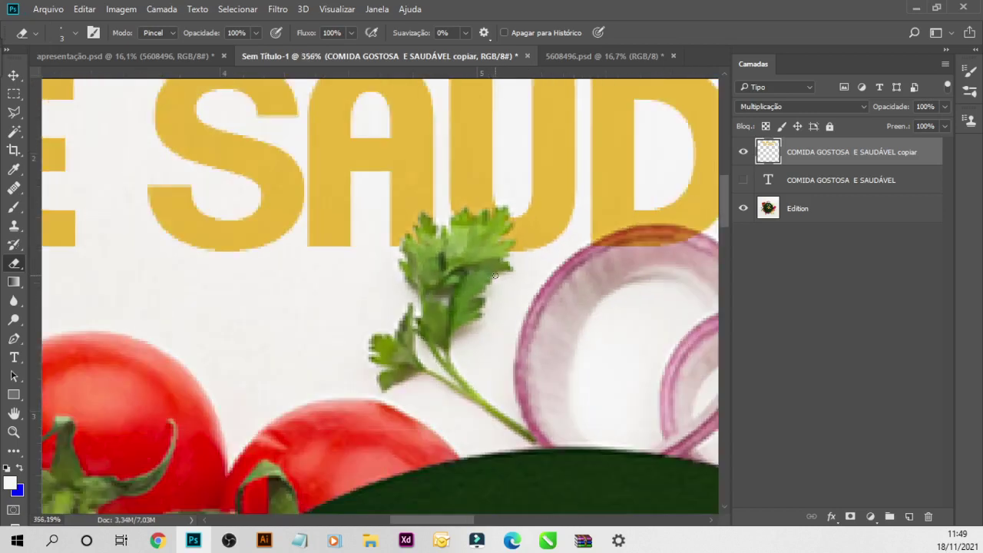
{"action": "scroll", "coordinate": [478, 266], "scroll_direction": "up", "scroll_amount": 1}
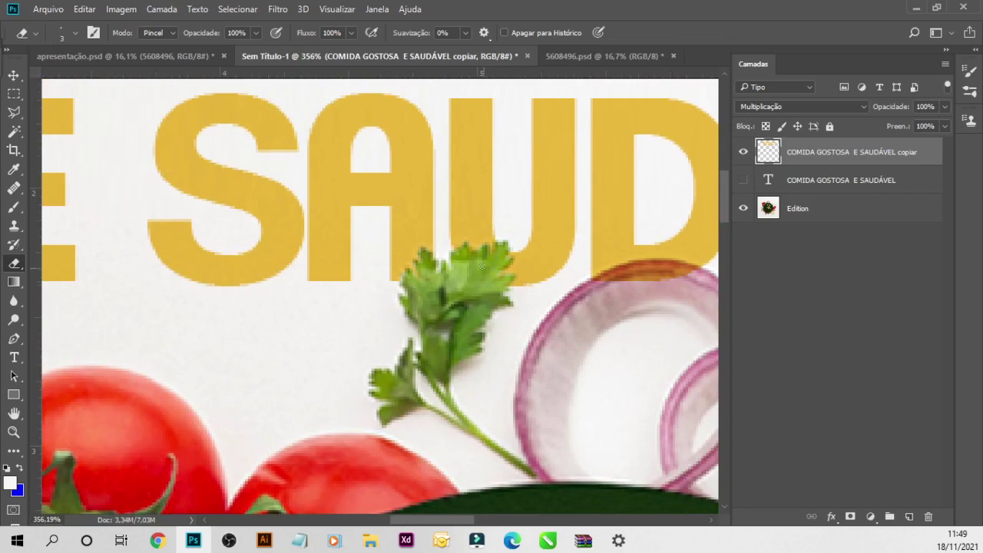
{"action": "scroll", "coordinate": [456, 356], "scroll_direction": "down", "scroll_amount": 2}
{"action": "scroll", "coordinate": [456, 356], "scroll_direction": "down", "scroll_amount": 2}
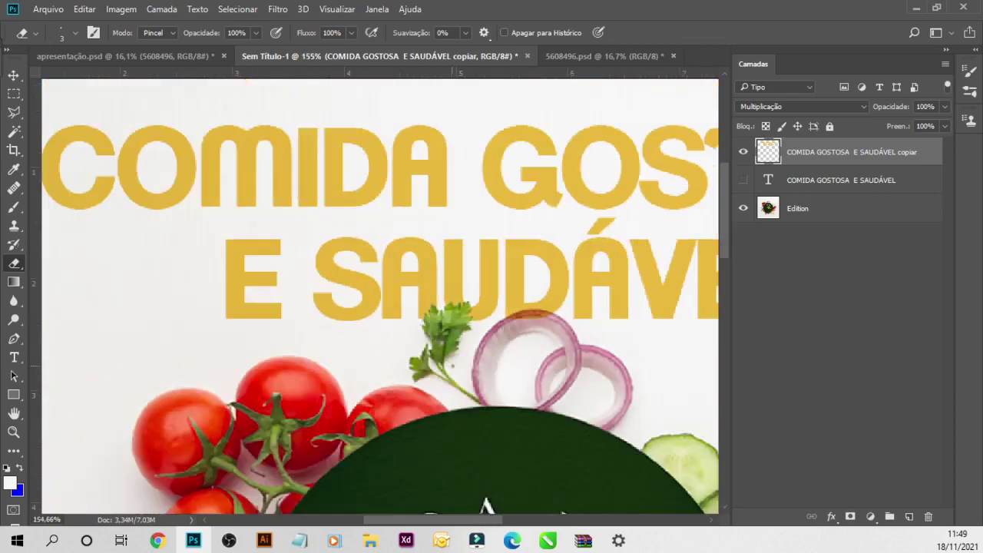
{"action": "scroll", "coordinate": [456, 355], "scroll_direction": "down", "scroll_amount": 1}
{"action": "scroll", "coordinate": [523, 305], "scroll_direction": "down", "scroll_amount": 3}
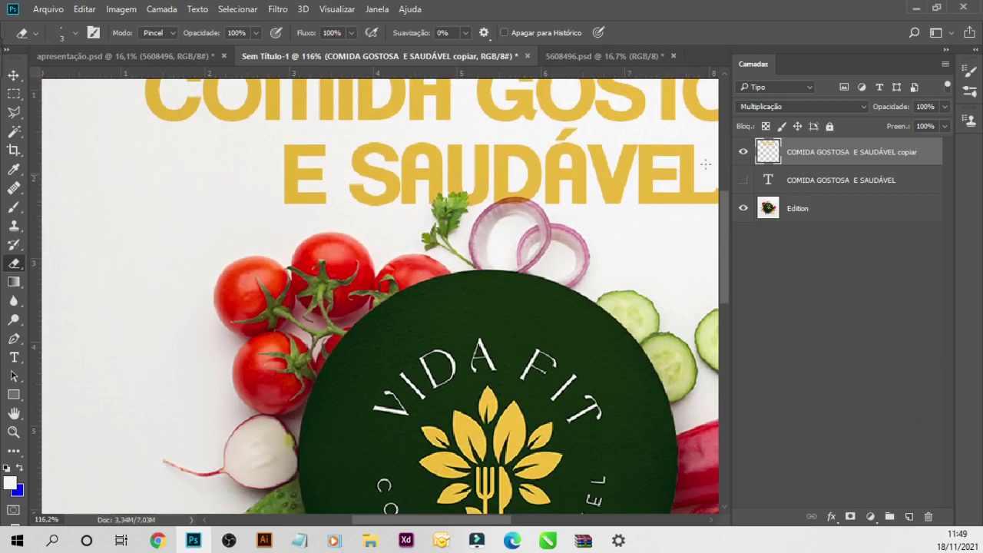
Compare against the original text layer, then delete that original headline layer.
{"action": "left_click", "coordinate": [741, 180]}
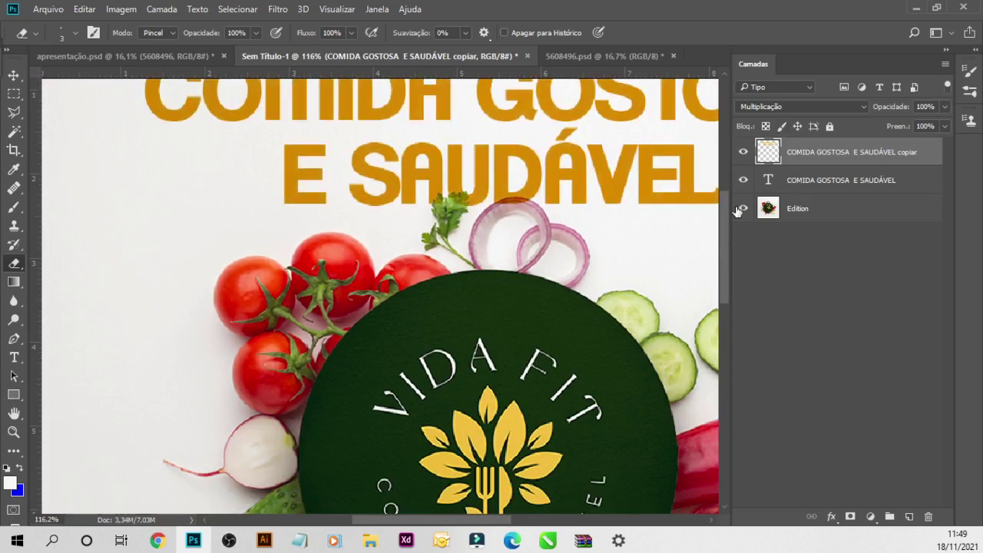
{"action": "left_click", "coordinate": [742, 181]}
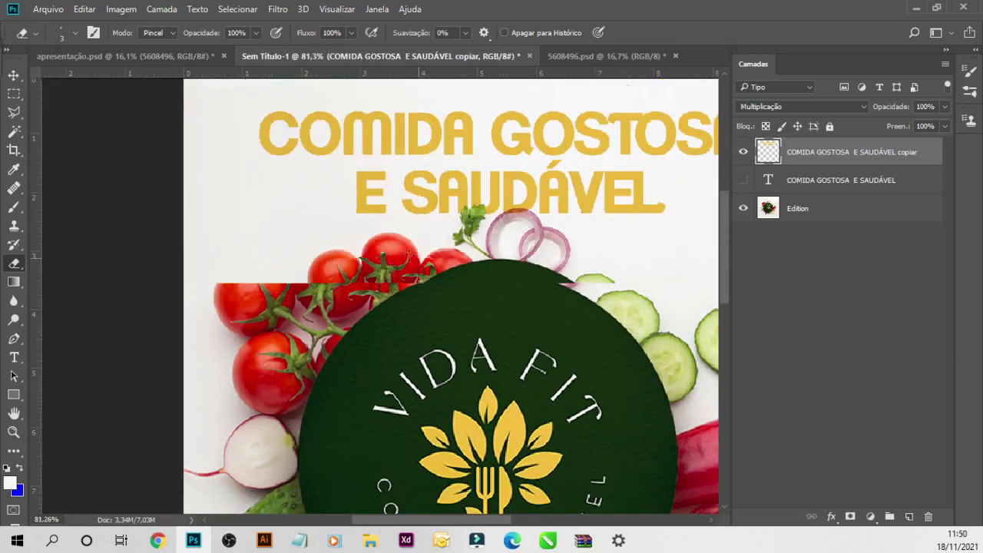
{"action": "scroll", "coordinate": [399, 258], "scroll_direction": "up", "scroll_amount": 2}
{"action": "scroll", "coordinate": [397, 258], "scroll_direction": "down", "scroll_amount": 1}
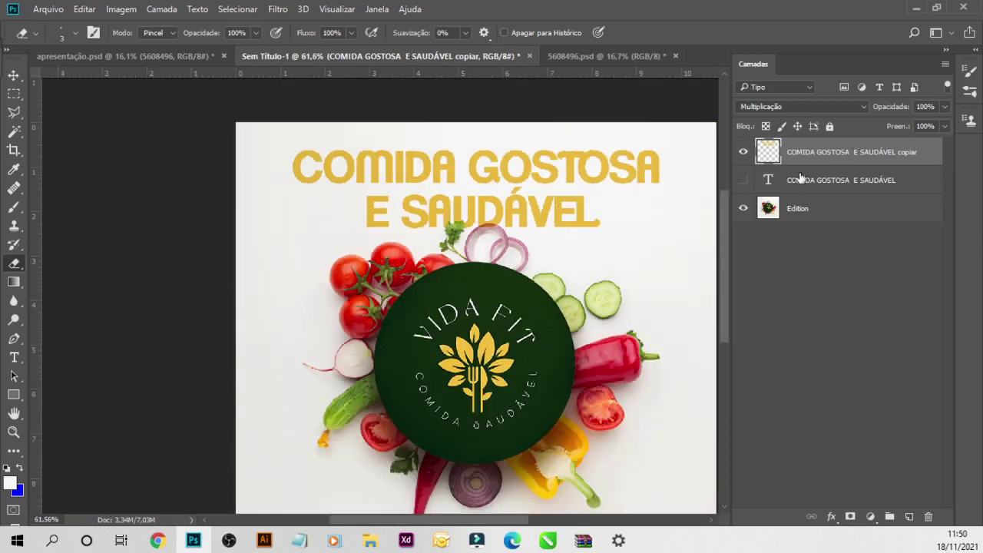
{"action": "scroll", "coordinate": [553, 219], "scroll_direction": "down", "scroll_amount": 1}
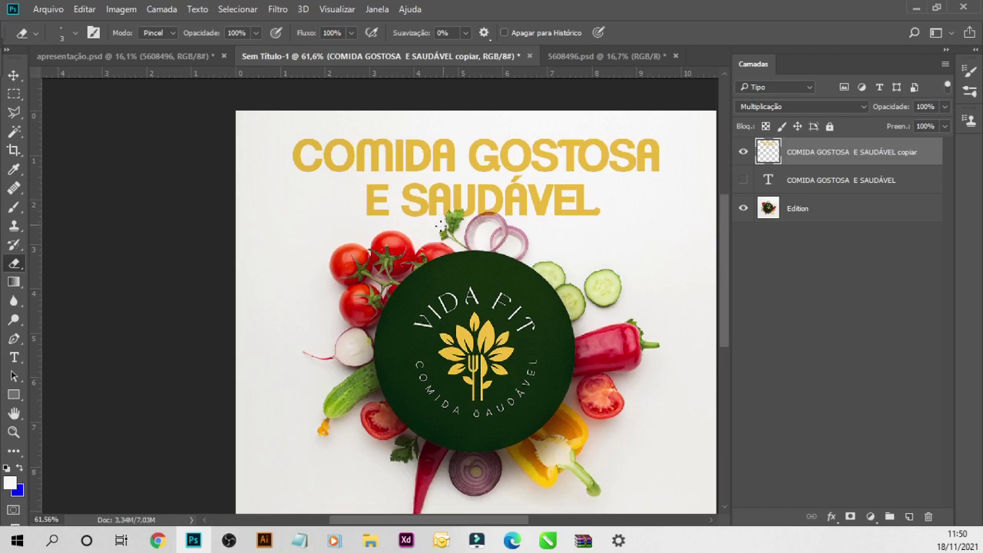
{"action": "scroll", "coordinate": [476, 218], "scroll_direction": "down", "scroll_amount": 1}
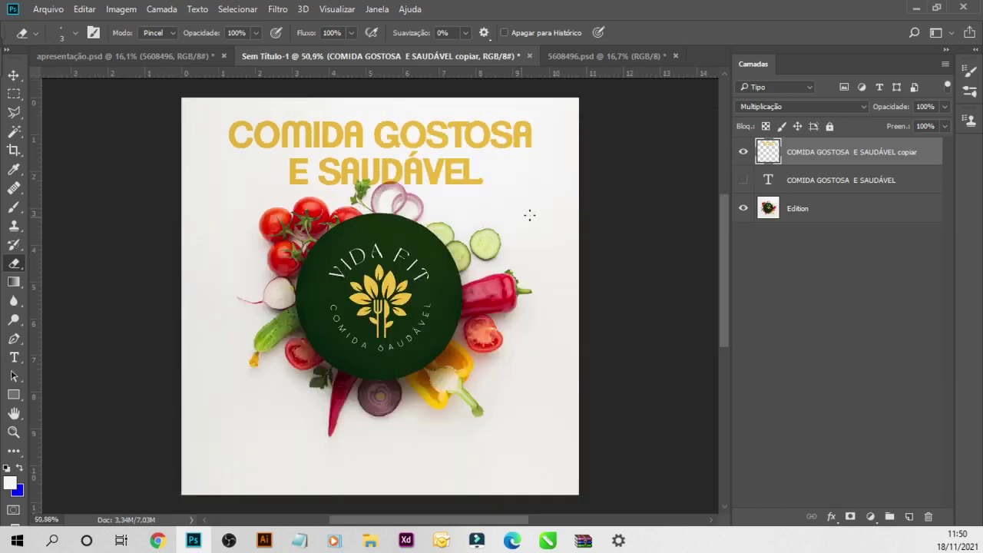
{"action": "left_click", "coordinate": [767, 180]}
{"action": "left_click", "coordinate": [743, 180]}
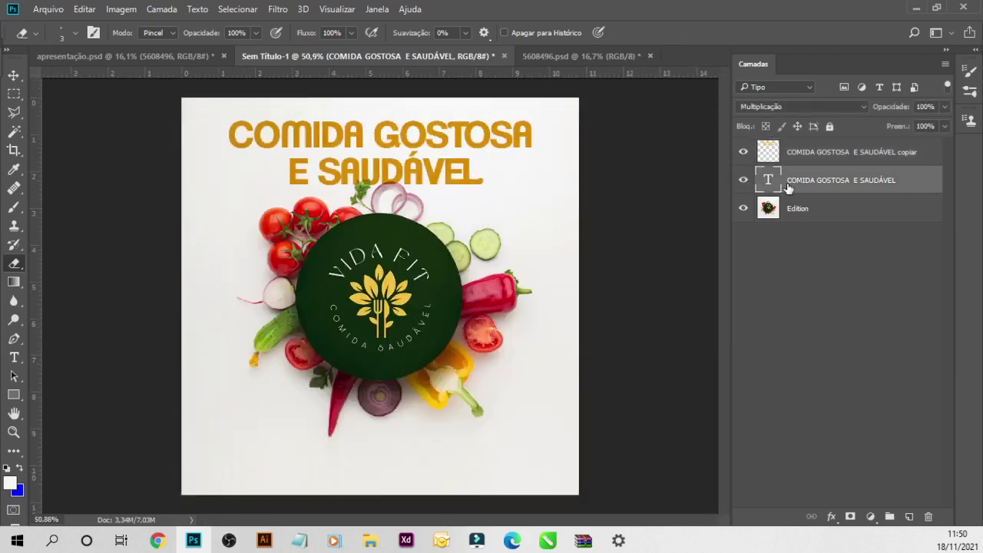
{"action": "key", "text": "Delete"}
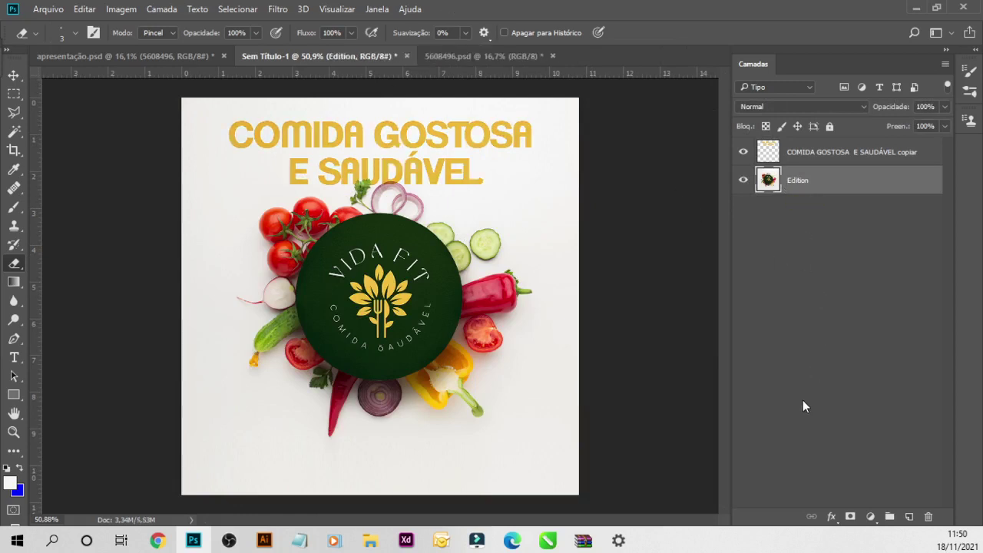
Place the fundo doodle image from the project folder into the post.
{"action": "scroll", "coordinate": [656, 362], "scroll_direction": "down", "scroll_amount": 1}
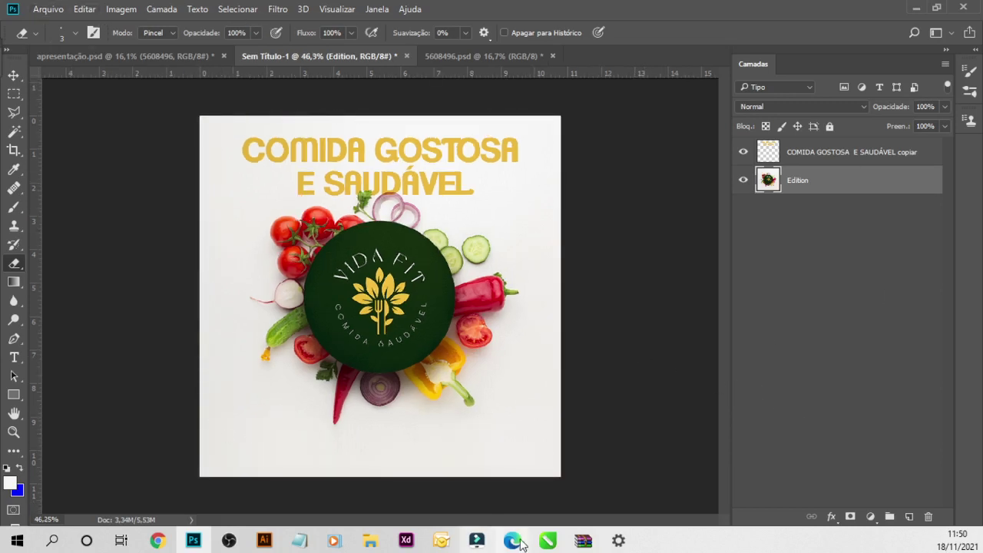
{"action": "mouse_move", "coordinate": [547, 540]}
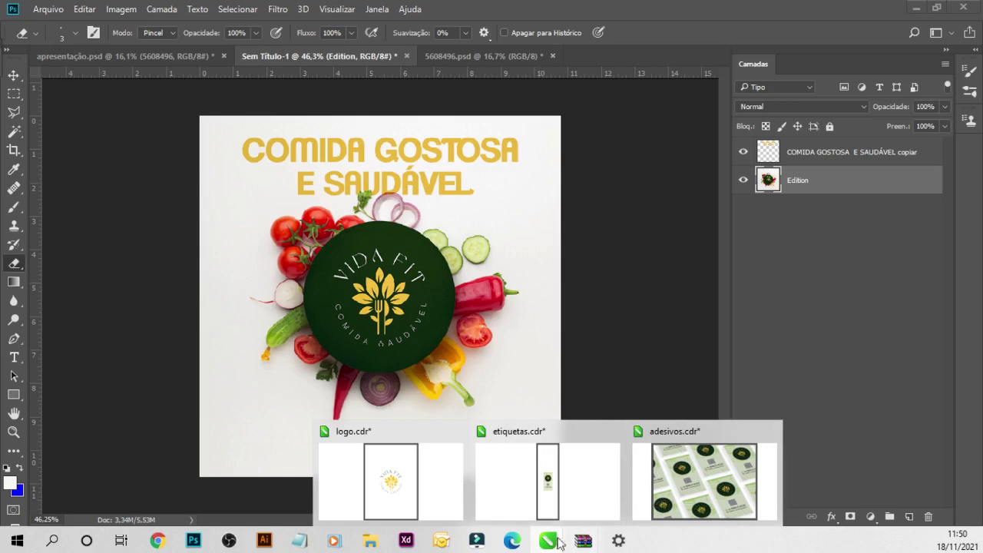
{"action": "left_click", "coordinate": [372, 541]}
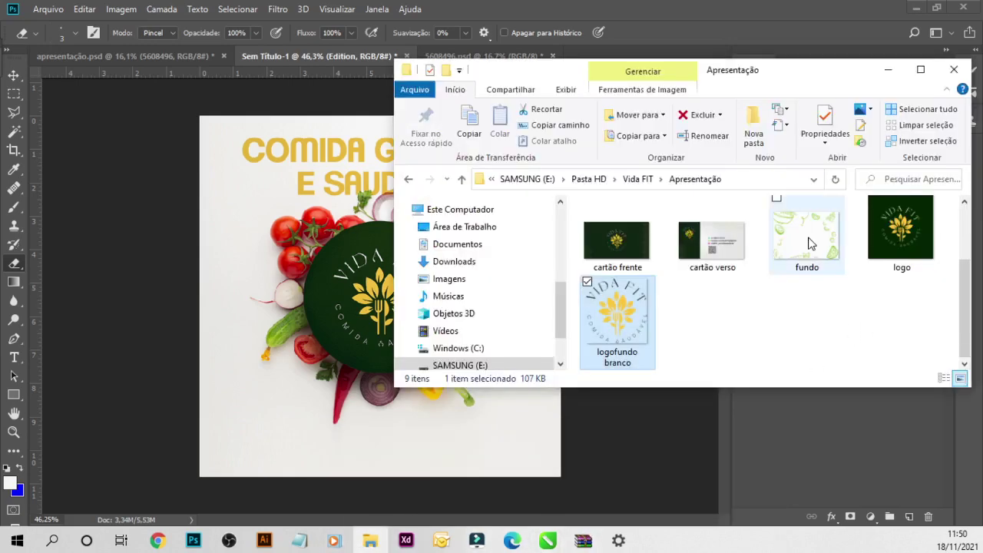
{"action": "double_click", "coordinate": [810, 234]}
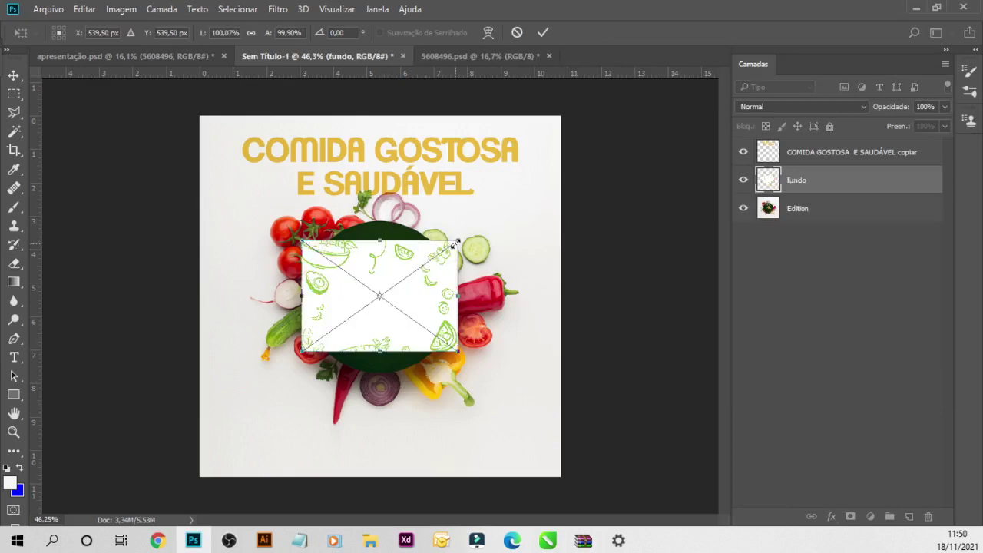
Scale the fundo doodle layer to about 322% so its drawings frame the canvas edges.
{"action": "mouse_move", "coordinate": [456, 241]}
{"action": "left_mouse_down"}
{"action": "mouse_move", "coordinate": [602, 157]}
{"action": "mouse_move", "coordinate": [703, 79]}
{"action": "left_mouse_up"}
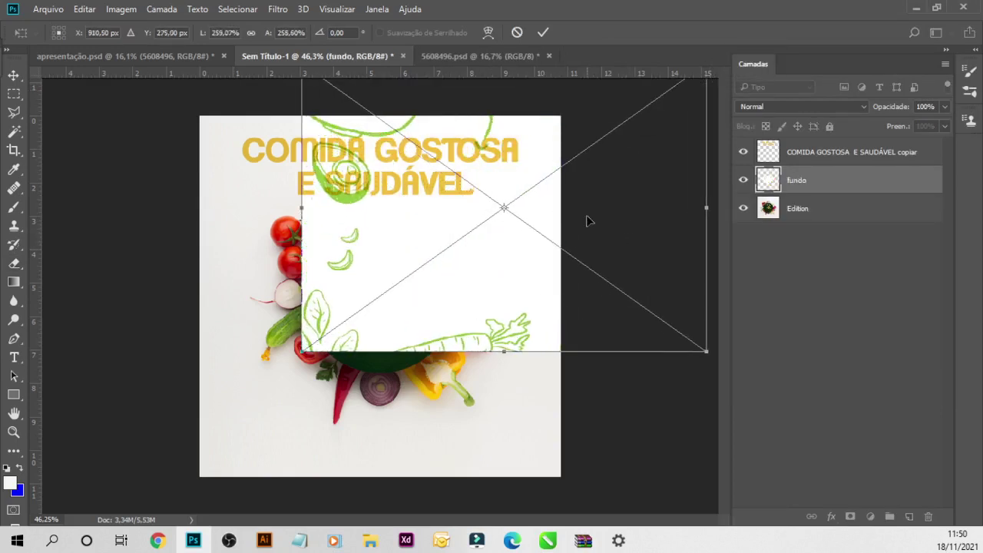
{"action": "mouse_move", "coordinate": [588, 219]}
{"action": "left_mouse_down"}
{"action": "mouse_move", "coordinate": [516, 331]}
{"action": "mouse_move", "coordinate": [473, 265]}
{"action": "left_mouse_up"}
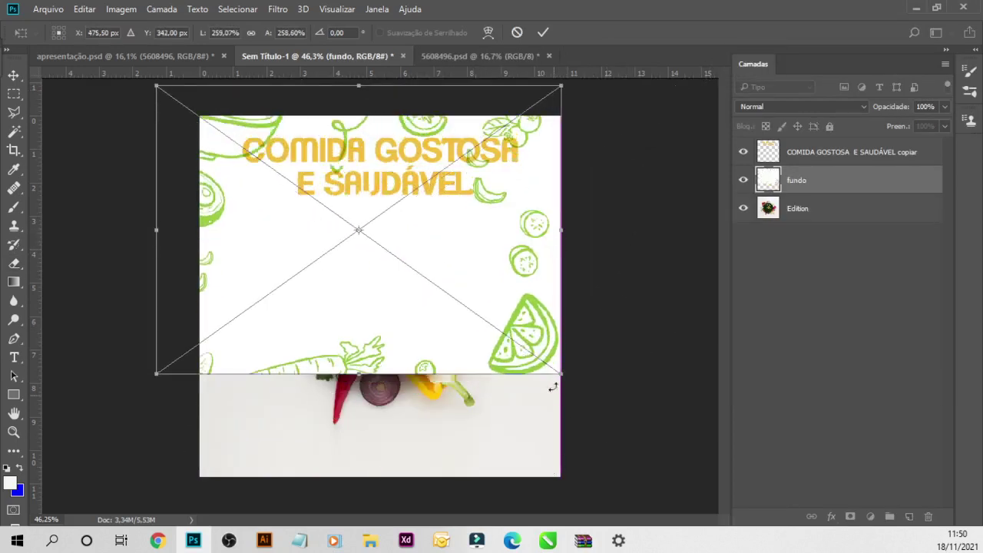
{"action": "left_click_drag", "start_coordinate": [563, 371], "coordinate": [684, 501]}
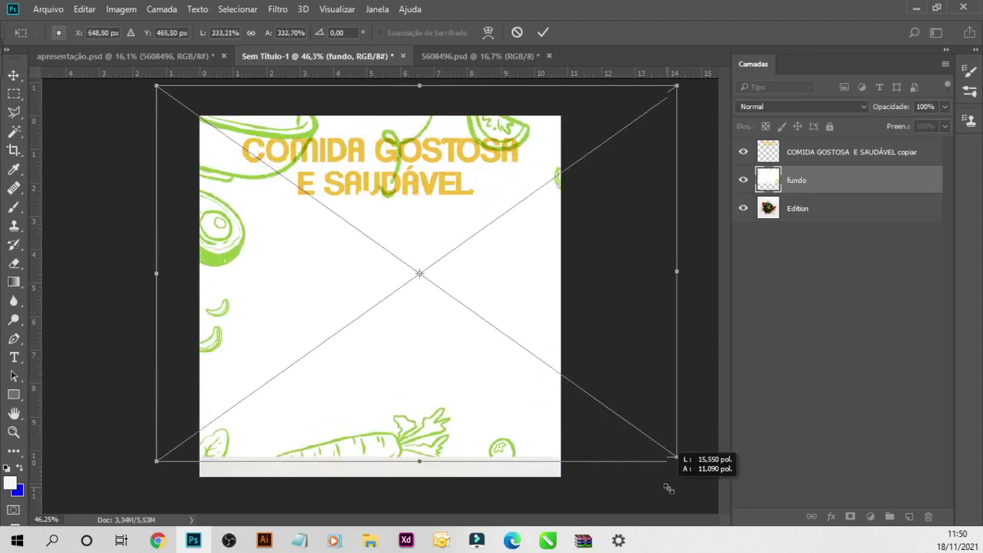
{"action": "mouse_move", "coordinate": [632, 362]}
{"action": "left_mouse_down"}
{"action": "mouse_move", "coordinate": [541, 351]}
{"action": "mouse_move", "coordinate": [548, 363]}
{"action": "left_mouse_up"}
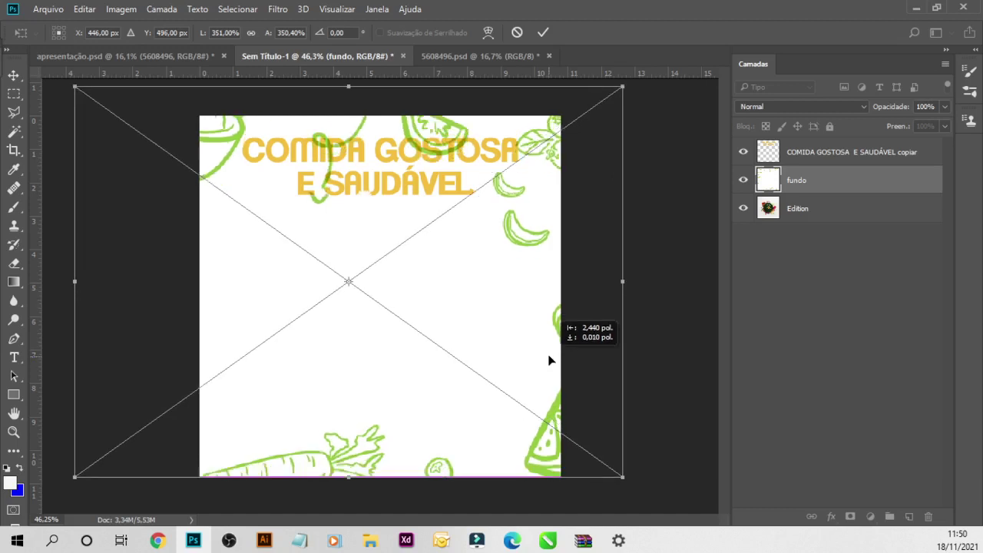
{"action": "left_click_drag", "start_coordinate": [623, 87], "coordinate": [577, 118]}
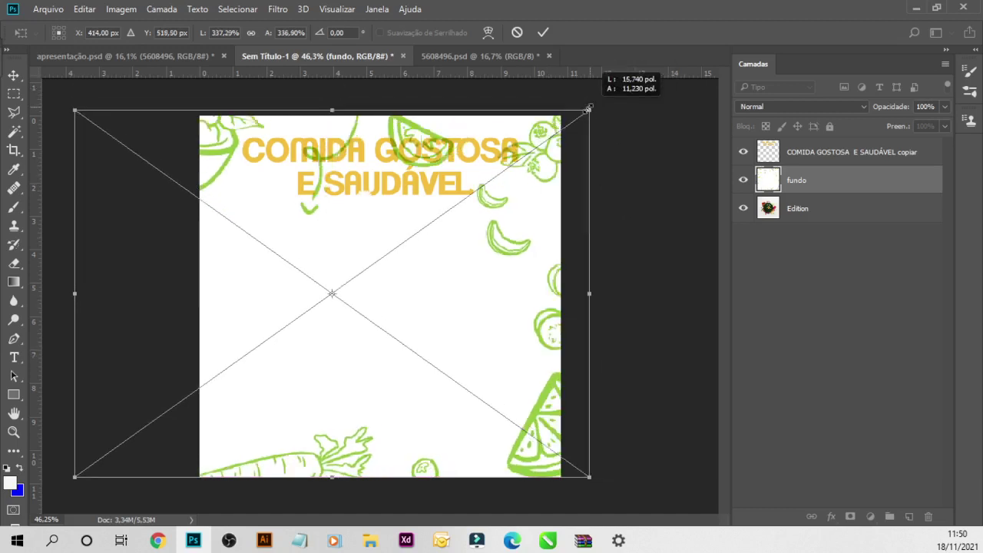
{"action": "left_click_drag", "start_coordinate": [529, 183], "coordinate": [551, 182]}
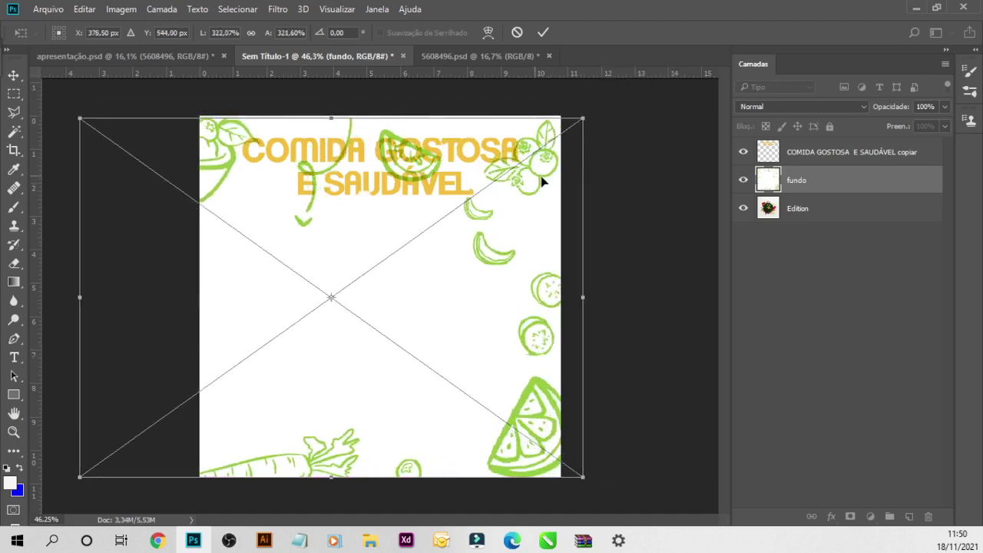
{"action": "key", "text": "e"}
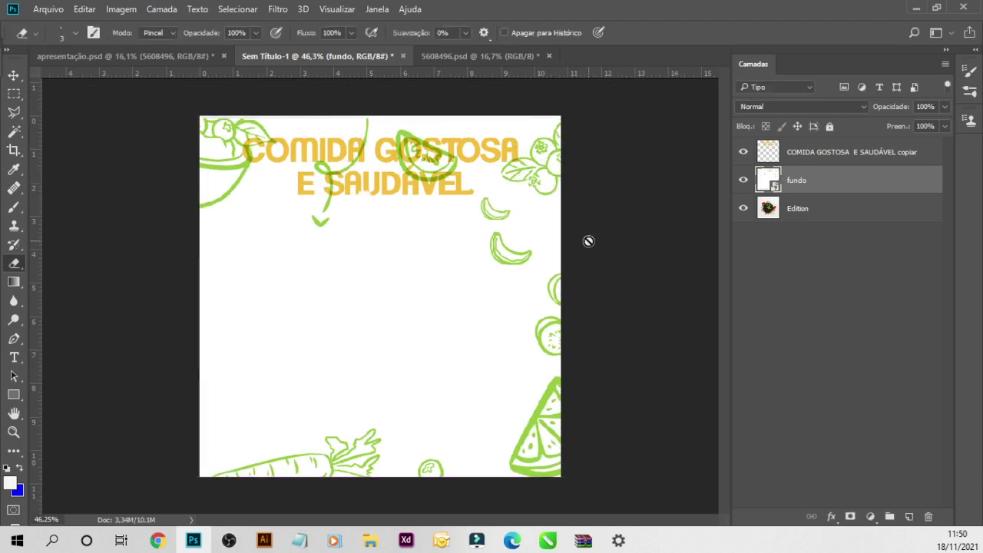
Set the fundo layer to Multiplicação blending and duplicate it.
{"action": "key", "text": "shift+alt+m"}
{"action": "key", "text": "alt+bracketright"}
{"action": "left_click", "coordinate": [835, 188]}
{"action": "key", "text": "ctrl+j"}
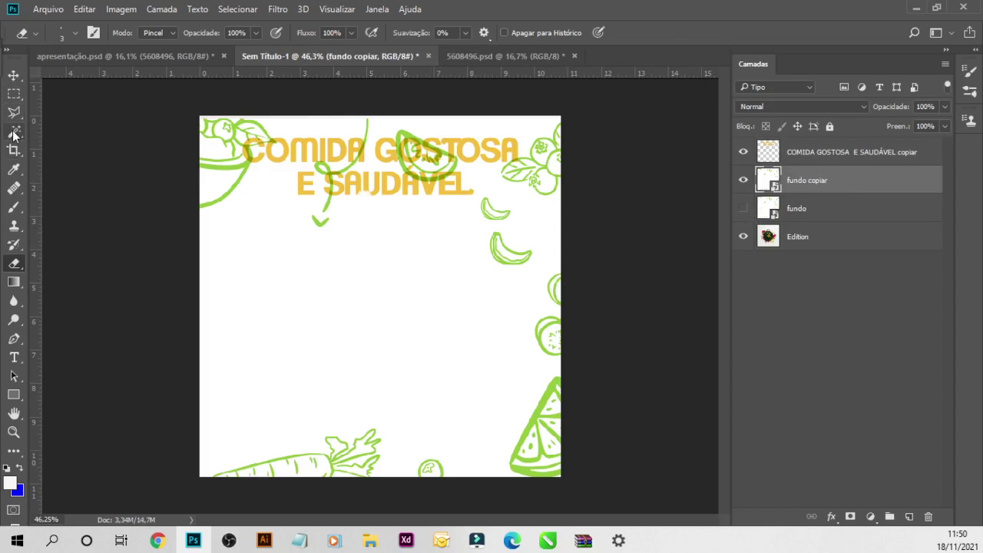
Rasterize the fundo copy and delete its white background with the Magic Wand.
{"action": "left_click", "coordinate": [268, 290]}
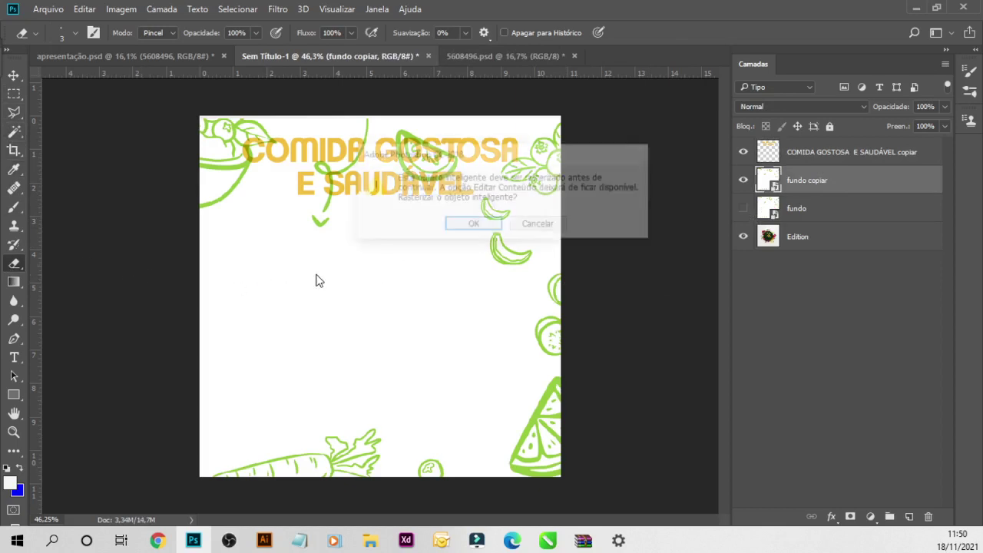
{"action": "left_click", "coordinate": [468, 222]}
{"action": "left_click", "coordinate": [13, 131]}
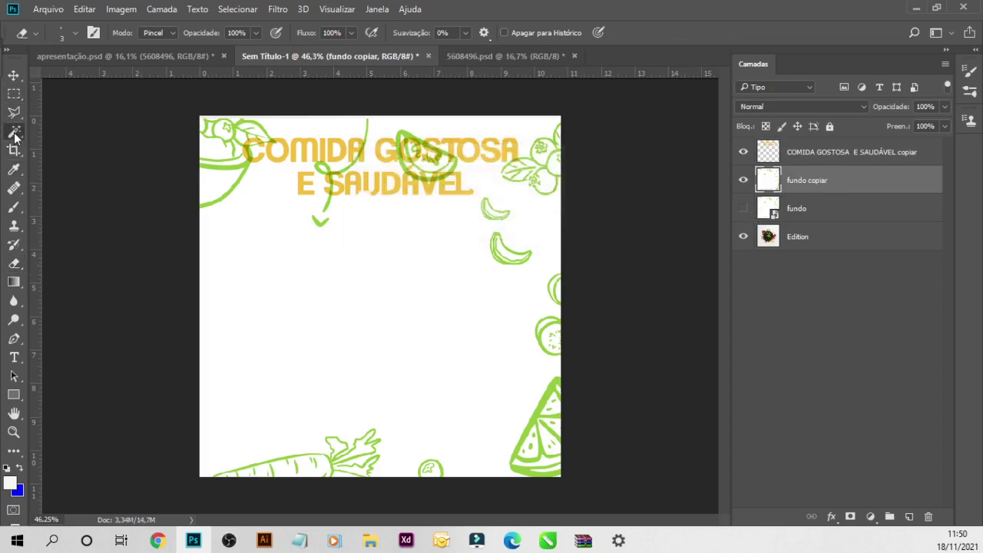
{"action": "left_click", "coordinate": [321, 293]}
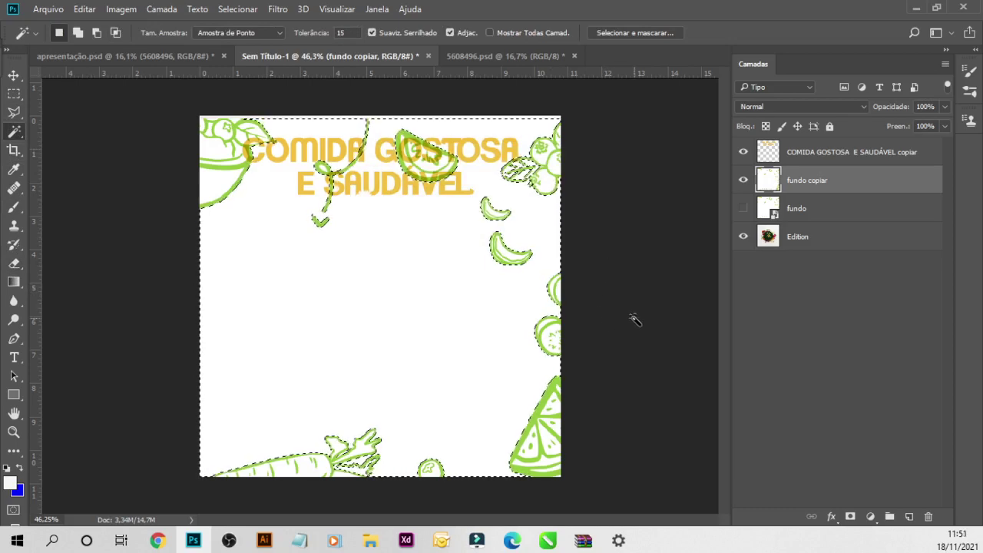
{"action": "key", "text": "Delete"}
{"action": "key", "text": "ctrl+d"}
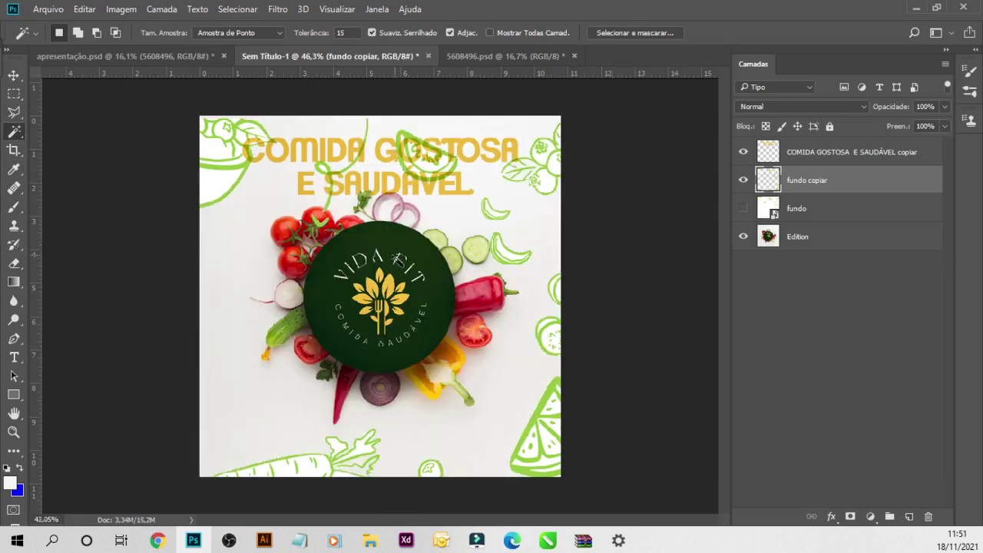
{"action": "scroll", "coordinate": [495, 253], "scroll_direction": "down", "scroll_amount": 2}
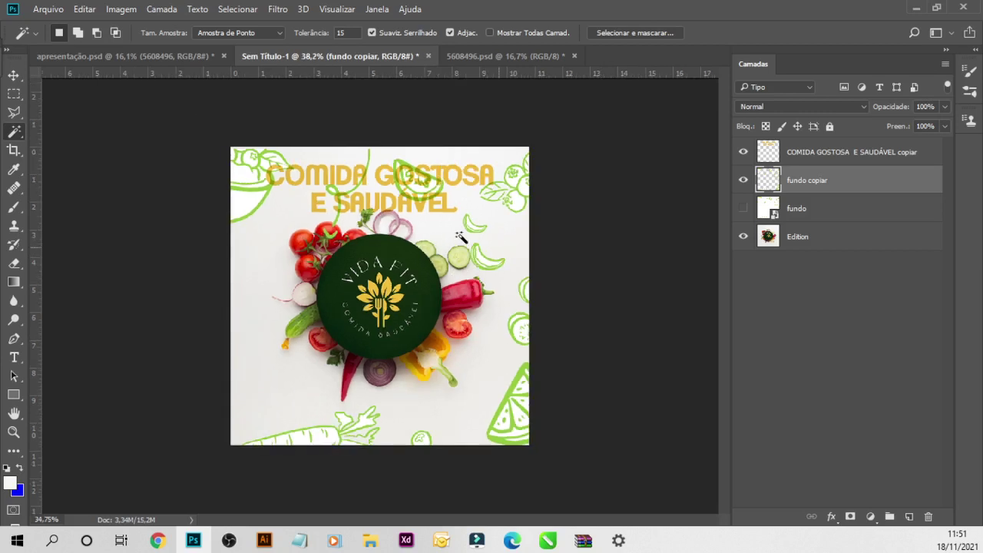
Shrink the doodle copy slightly from its top-left corner and nudge it right.
{"action": "left_click", "coordinate": [14, 75]}
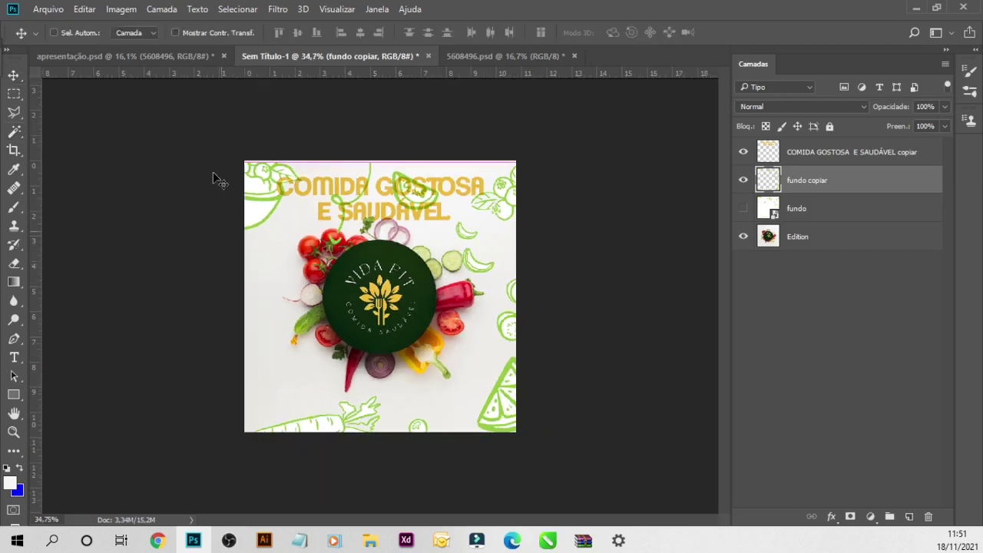
{"action": "key", "text": "ctrl+t"}
{"action": "mouse_move", "coordinate": [163, 165]}
{"action": "left_mouse_down"}
{"action": "mouse_move", "coordinate": [209, 173]}
{"action": "mouse_move", "coordinate": [202, 187]}
{"action": "left_mouse_up"}
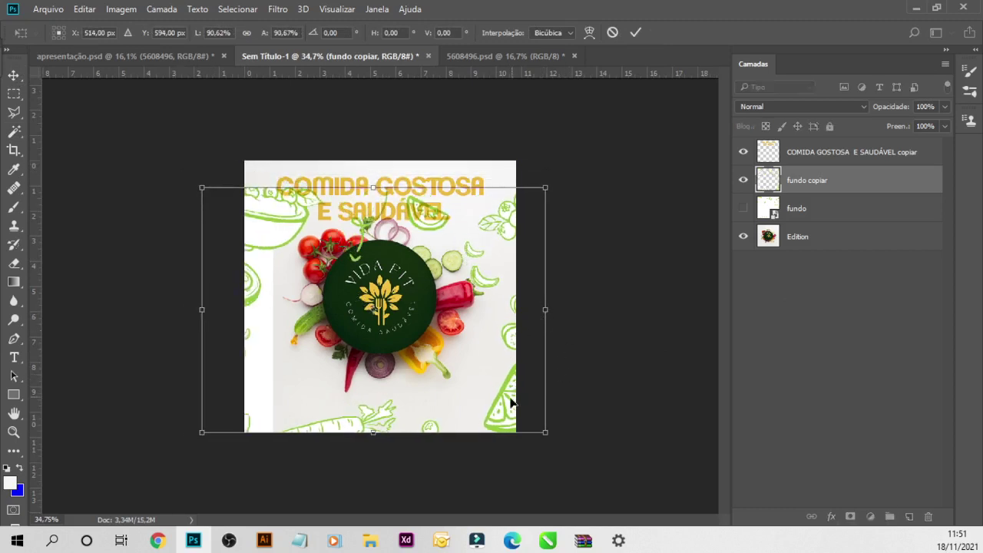
{"action": "left_click_drag", "start_coordinate": [511, 399], "coordinate": [515, 399]}
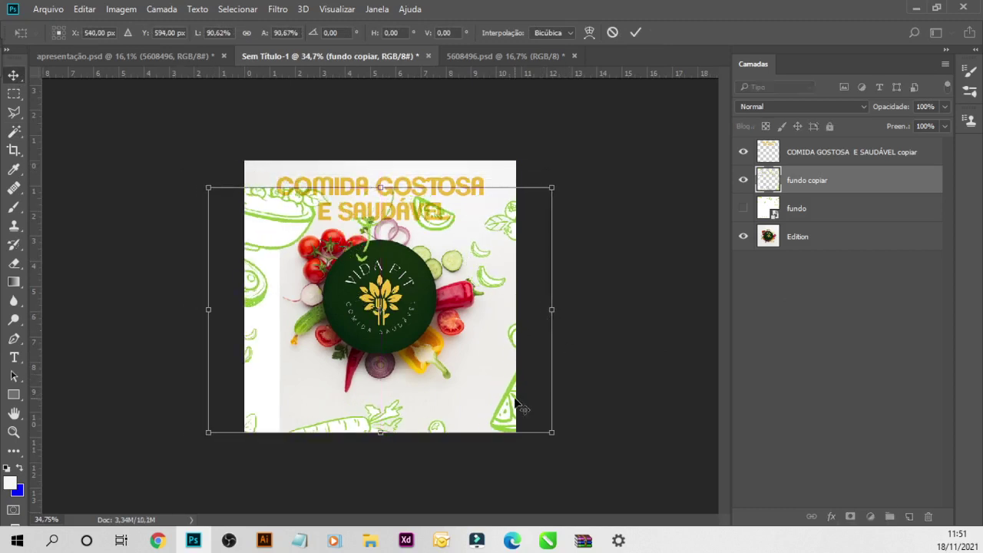
{"action": "key", "text": "Return"}
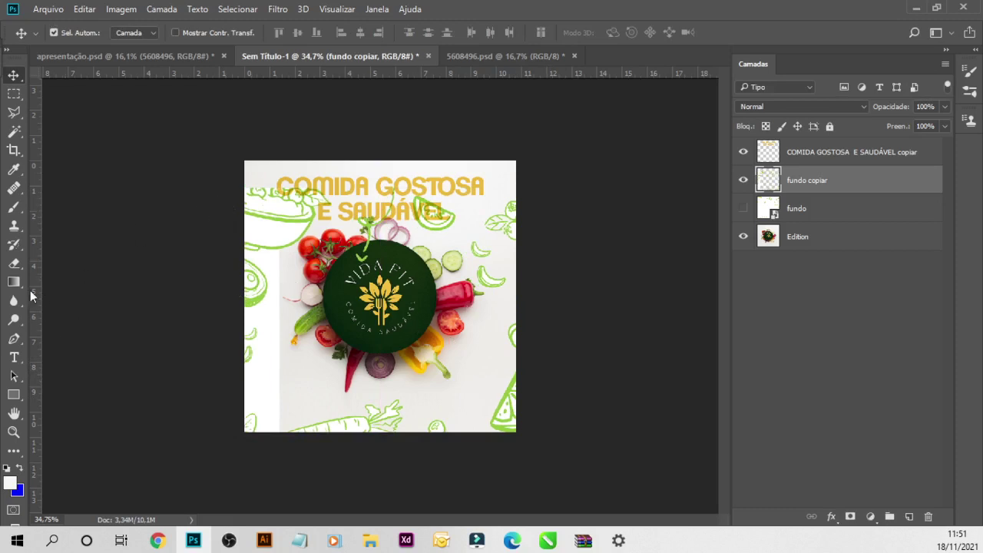
Erase the doodles at the top-left and around SAUDÁVEL with a 400 px eraser.
{"action": "left_click", "coordinate": [14, 263]}
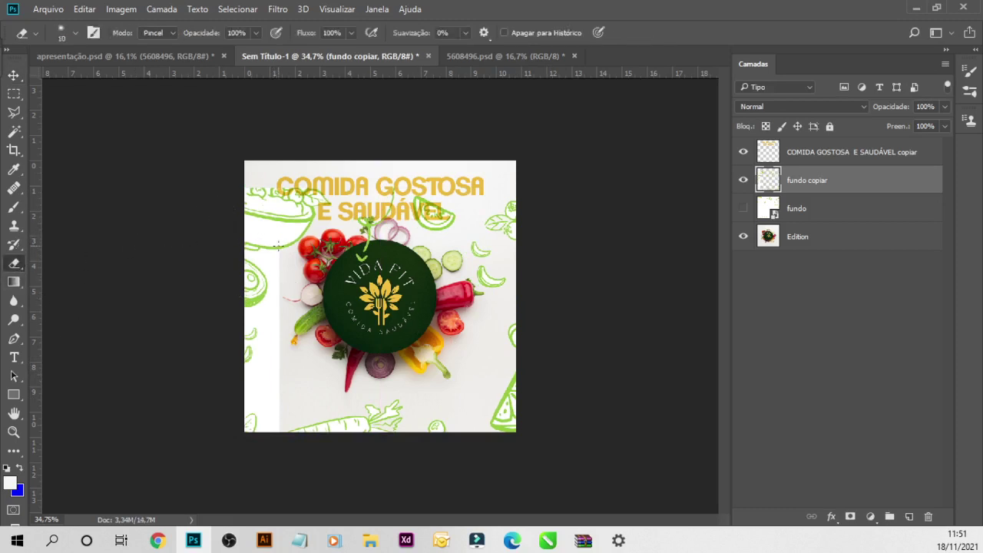
{"action": "key", "text": "bracketright"}
{"action": "key", "text": "bracketright"}
{"action": "key", "text": "bracketright"}
{"action": "mouse_move", "coordinate": [277, 230]}
{"action": "left_mouse_down"}
{"action": "mouse_move", "coordinate": [263, 202]}
{"action": "mouse_move", "coordinate": [220, 373]}
{"action": "mouse_move", "coordinate": [241, 391]}
{"action": "mouse_move", "coordinate": [240, 407]}
{"action": "left_mouse_up"}
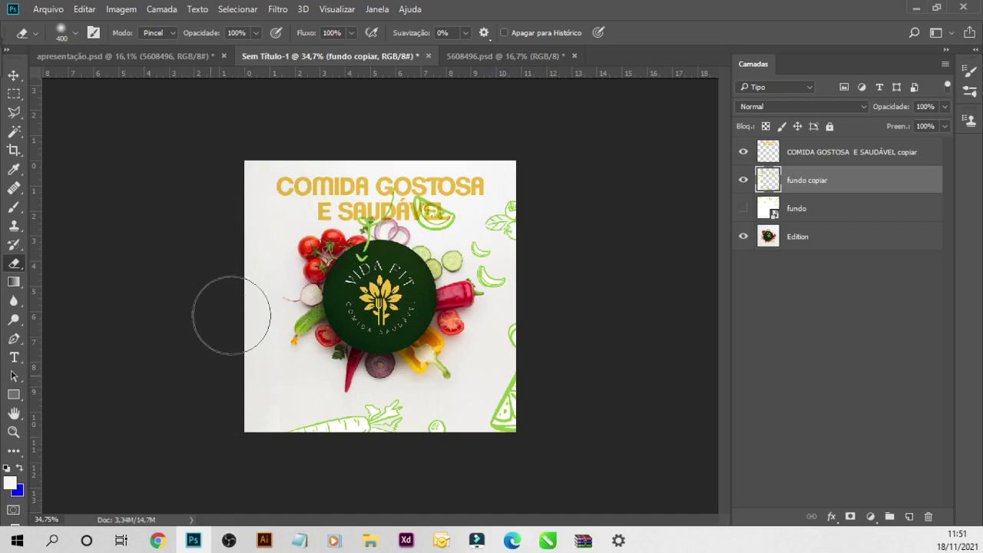
{"action": "mouse_move", "coordinate": [438, 164]}
{"action": "left_mouse_down"}
{"action": "mouse_move", "coordinate": [391, 222]}
{"action": "mouse_move", "coordinate": [442, 192]}
{"action": "left_mouse_up"}
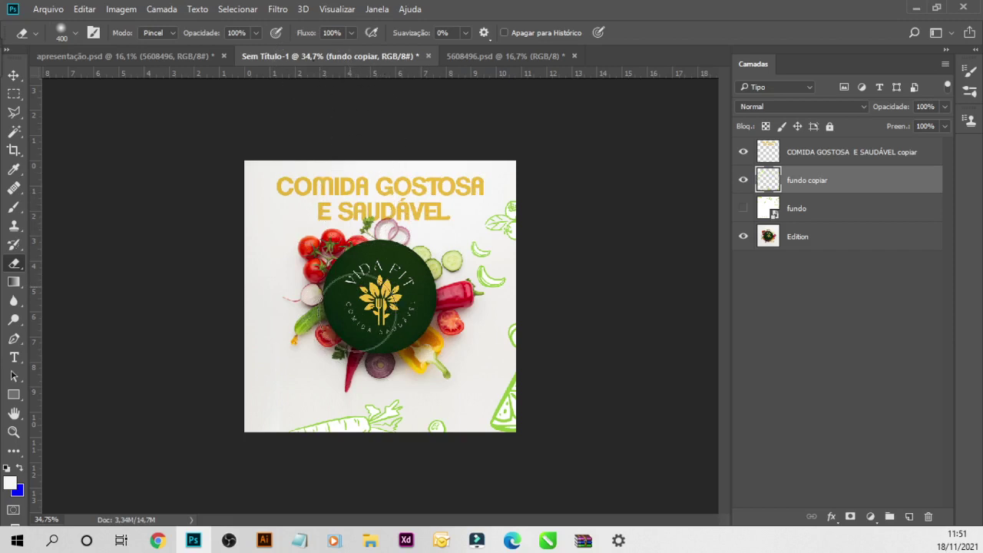
Set the fundo copiar layer's blend mode to Multiplicação.
{"action": "left_click", "coordinate": [864, 106]}
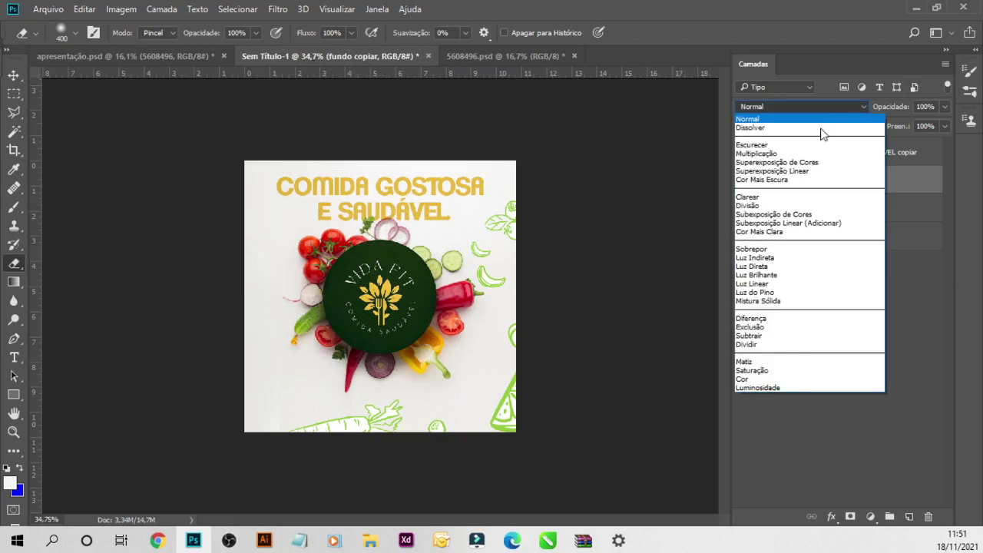
{"action": "left_click", "coordinate": [775, 154]}
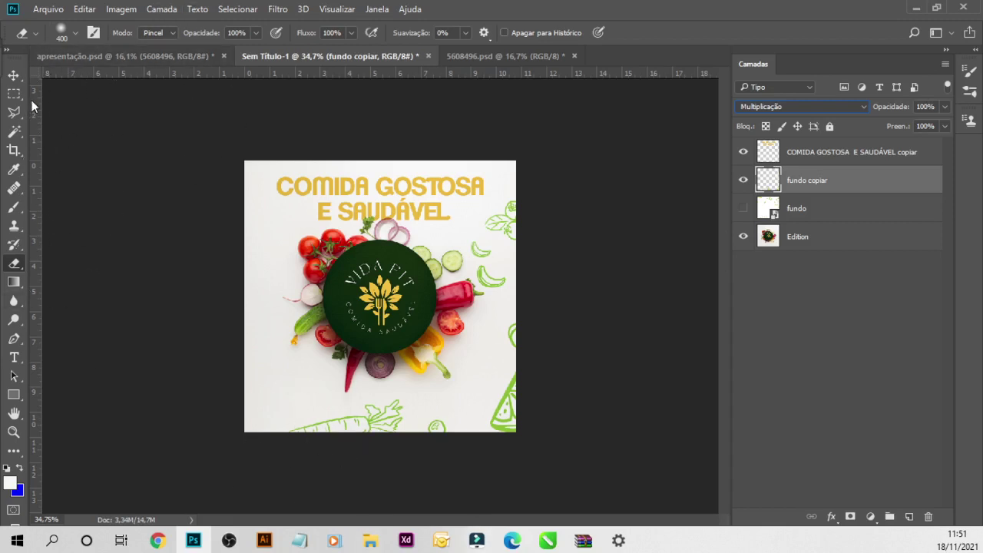
{"action": "left_click_drag", "start_coordinate": [19, 69], "coordinate": [10, 84]}
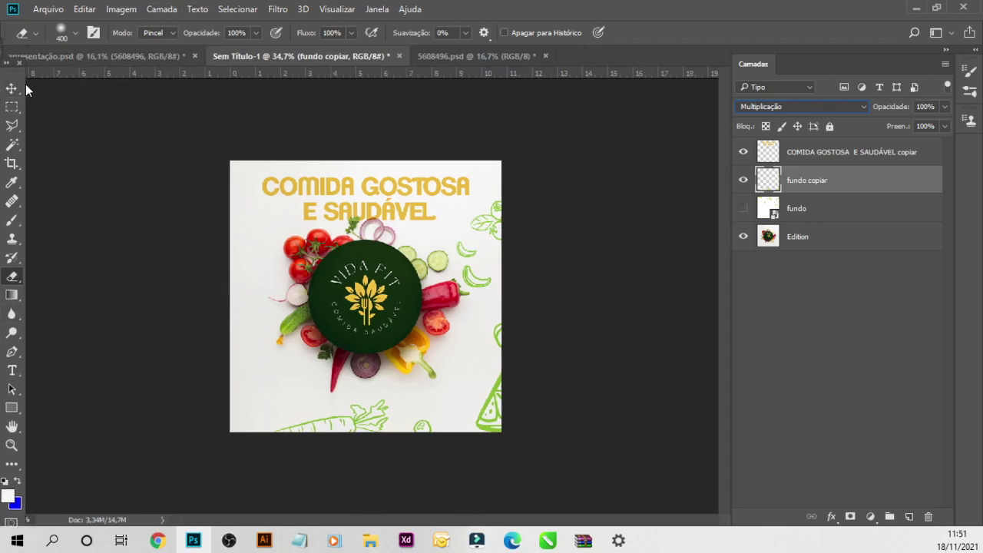
{"action": "key", "text": "Down"}
{"action": "key", "text": "Up"}
Scale fundo copiar down to about 96% and nudge it right.
{"action": "left_click", "coordinate": [12, 88]}
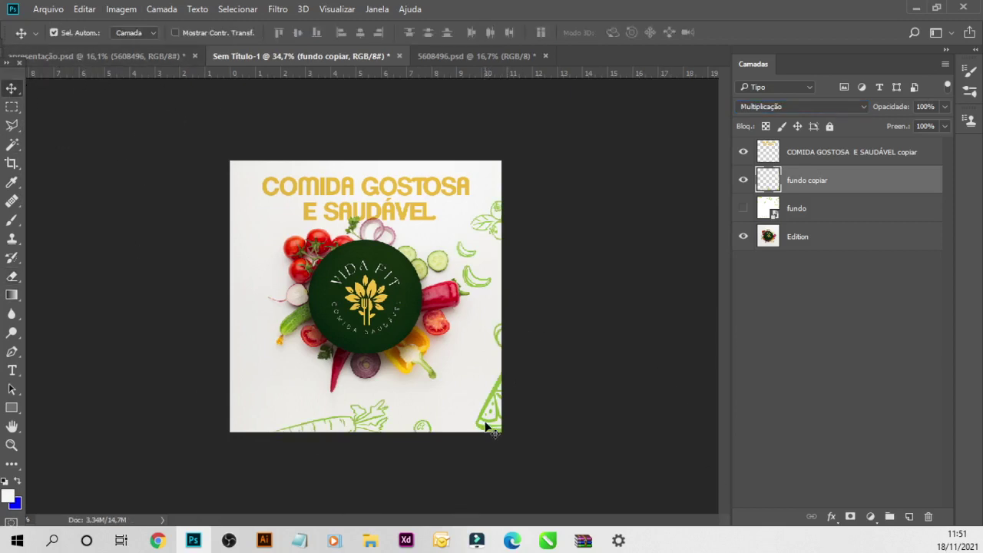
{"action": "key", "text": "ctrl+t"}
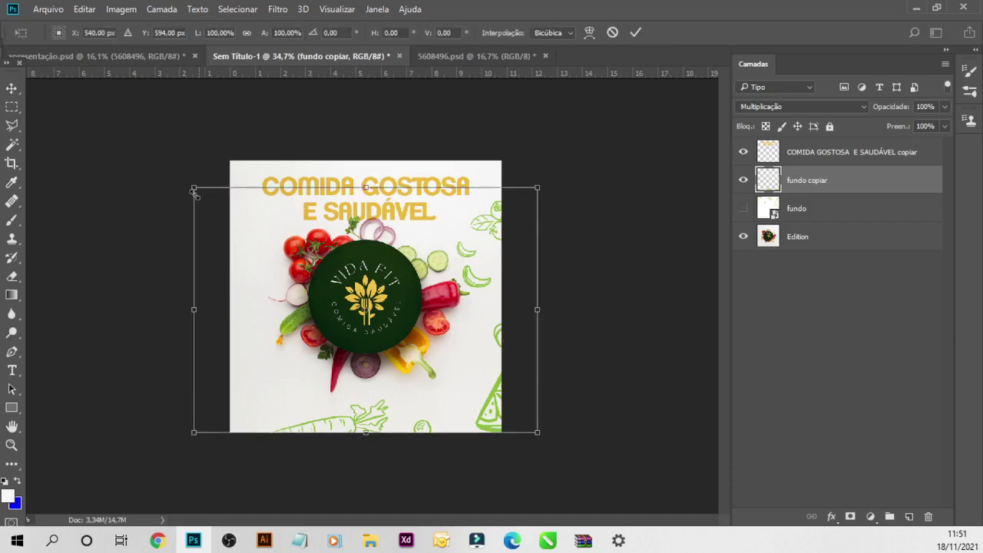
{"action": "left_click_drag", "start_coordinate": [189, 189], "coordinate": [204, 198]}
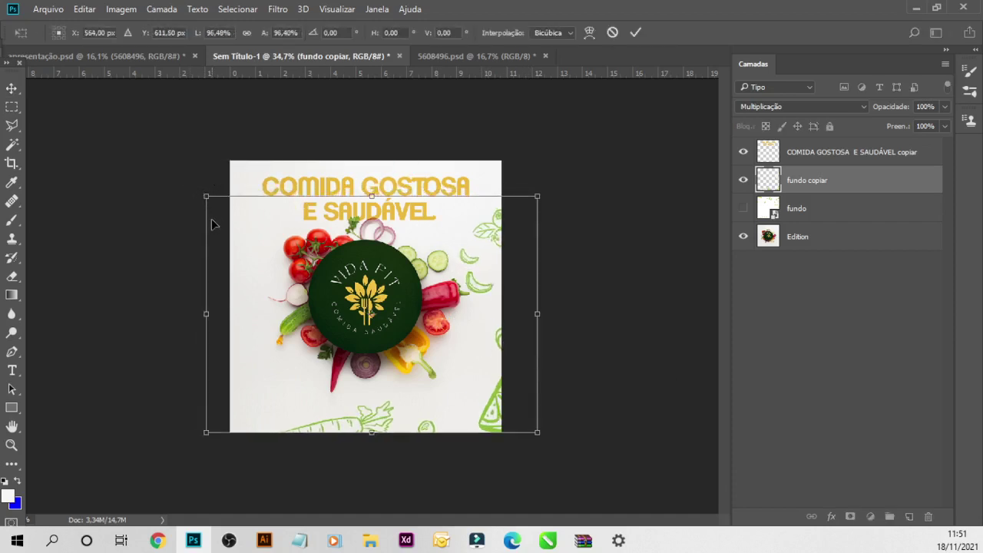
{"action": "key", "text": "shift+Right"}
{"action": "key", "text": "shift+Right"}
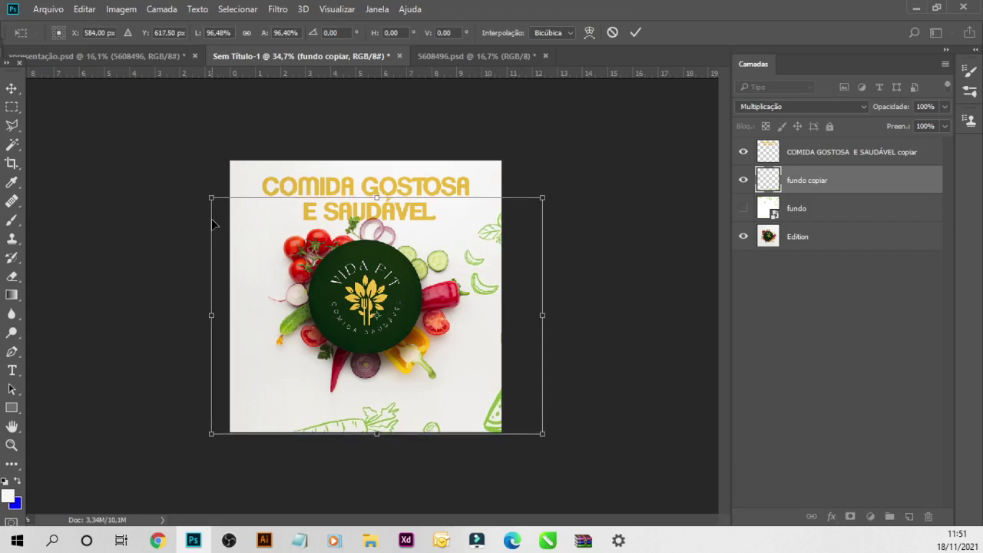
{"action": "key", "text": "Return"}
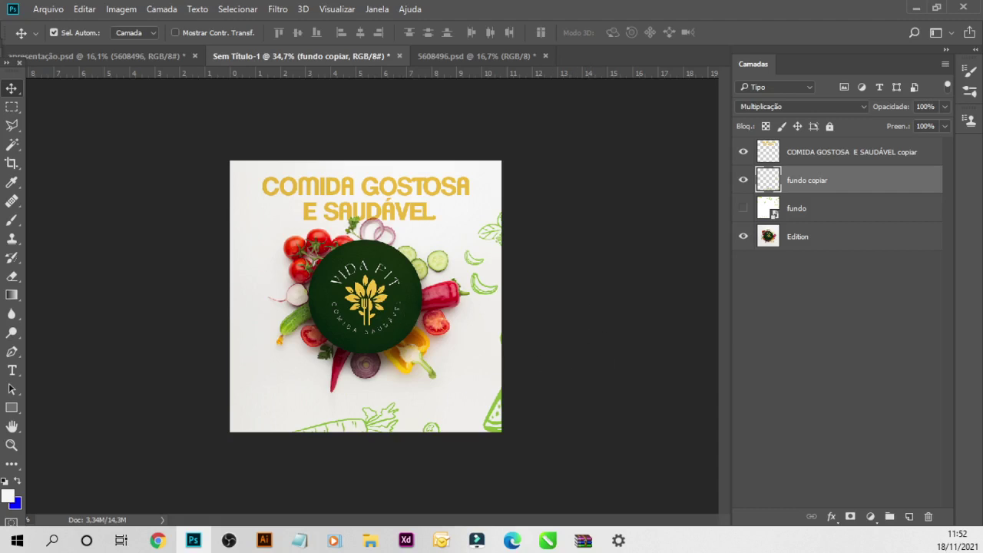
Open the Vida FIT › Apresentação folder in File Explorer and select the background image.
{"action": "left_click", "coordinate": [228, 540]}
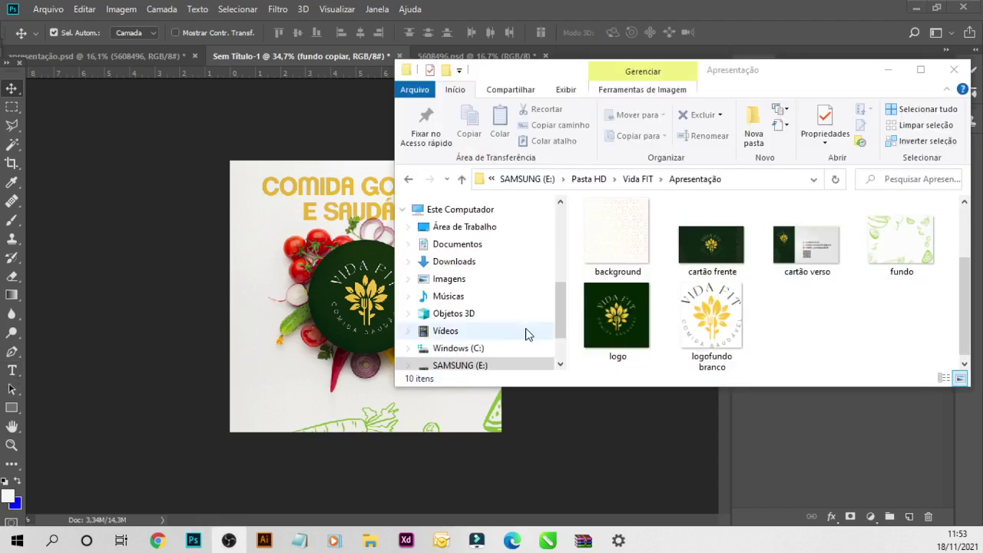
{"action": "left_click", "coordinate": [630, 256]}
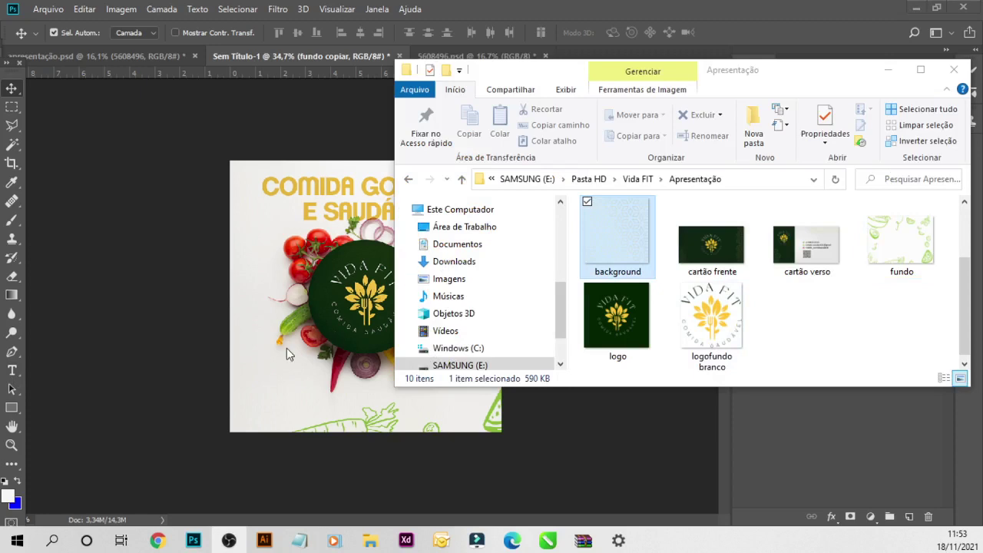
Place the background pattern onto the post, enlarged to about 150%.
{"action": "left_click_drag", "start_coordinate": [269, 361], "coordinate": [265, 346]}
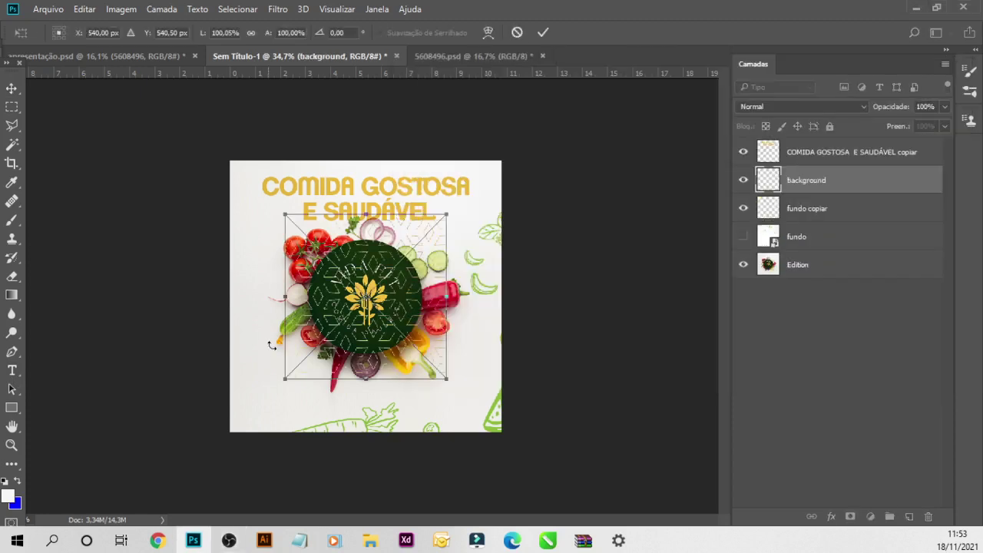
{"action": "left_click_drag", "start_coordinate": [448, 215], "coordinate": [535, 131]}
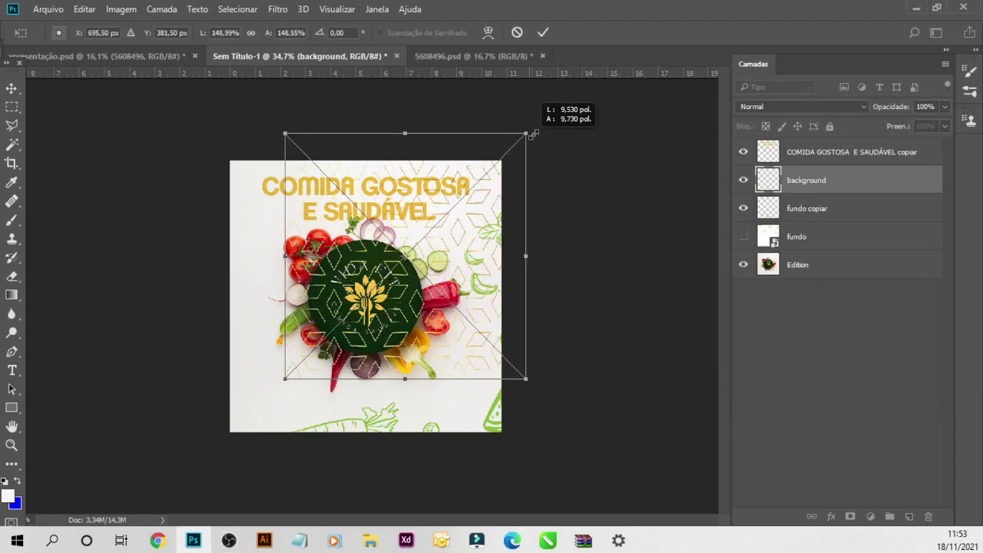
{"action": "key", "text": "Return"}
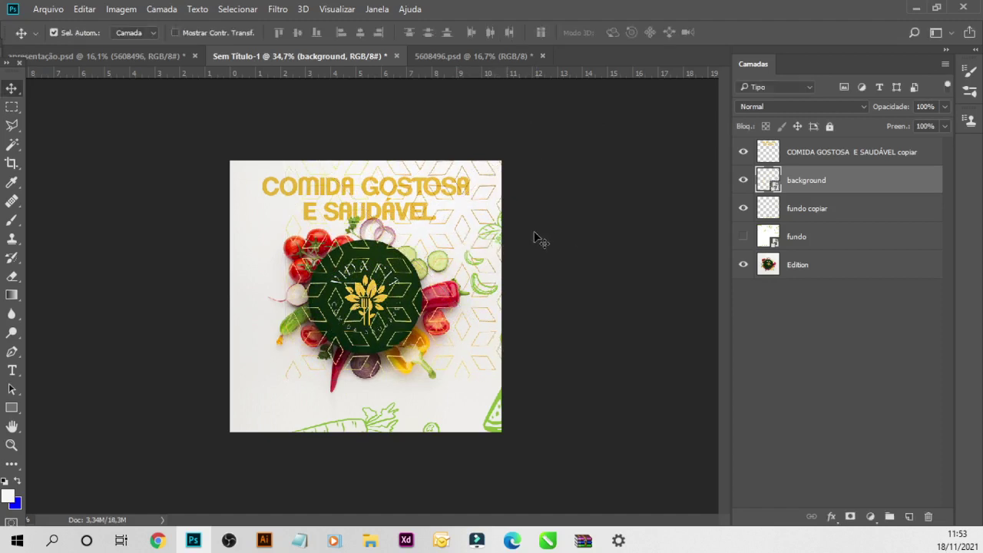
Mirror the pattern horizontally and scale it along the post's left edge.
{"action": "key", "text": "ctrl+t"}
{"action": "right_click", "coordinate": [464, 238]}
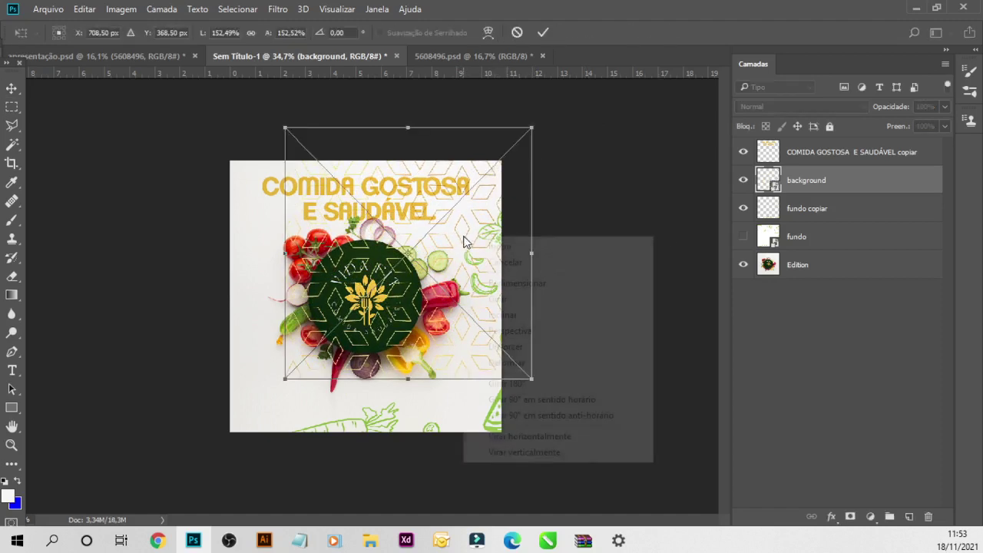
{"action": "left_click", "coordinate": [516, 436]}
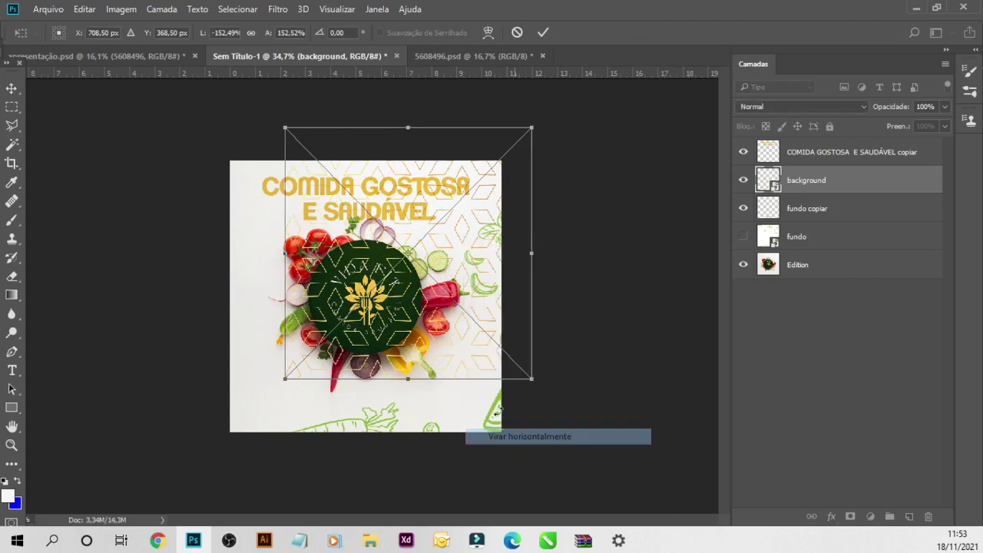
{"action": "mouse_move", "coordinate": [421, 225]}
{"action": "left_mouse_down"}
{"action": "mouse_move", "coordinate": [220, 238]}
{"action": "mouse_move", "coordinate": [244, 240]}
{"action": "left_mouse_up"}
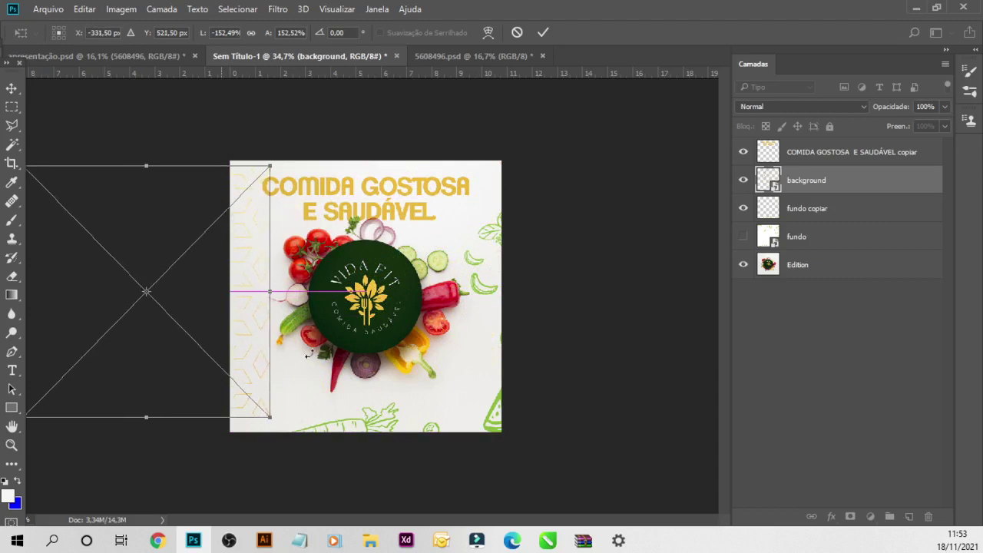
{"action": "left_click_drag", "start_coordinate": [271, 418], "coordinate": [292, 439]}
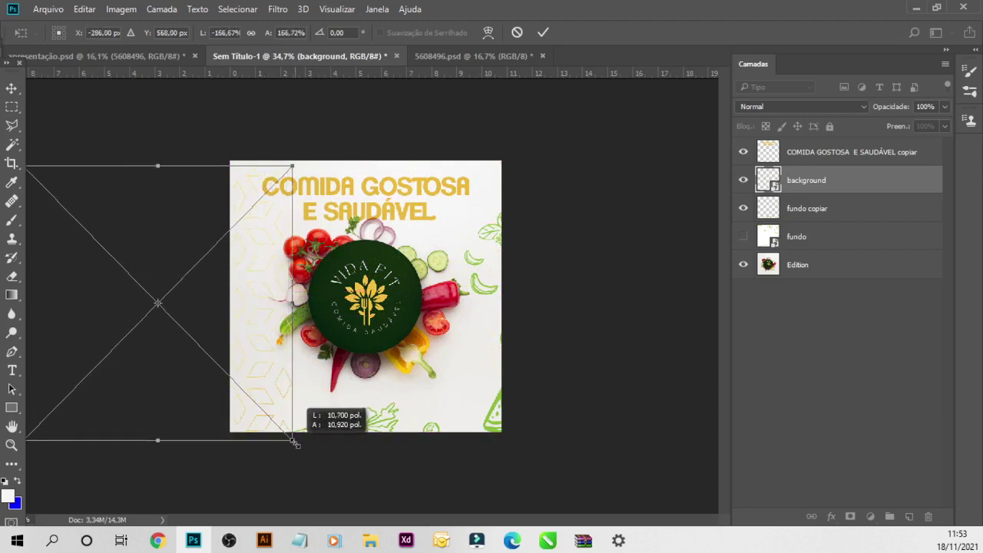
{"action": "left_click_drag", "start_coordinate": [257, 319], "coordinate": [229, 317]}
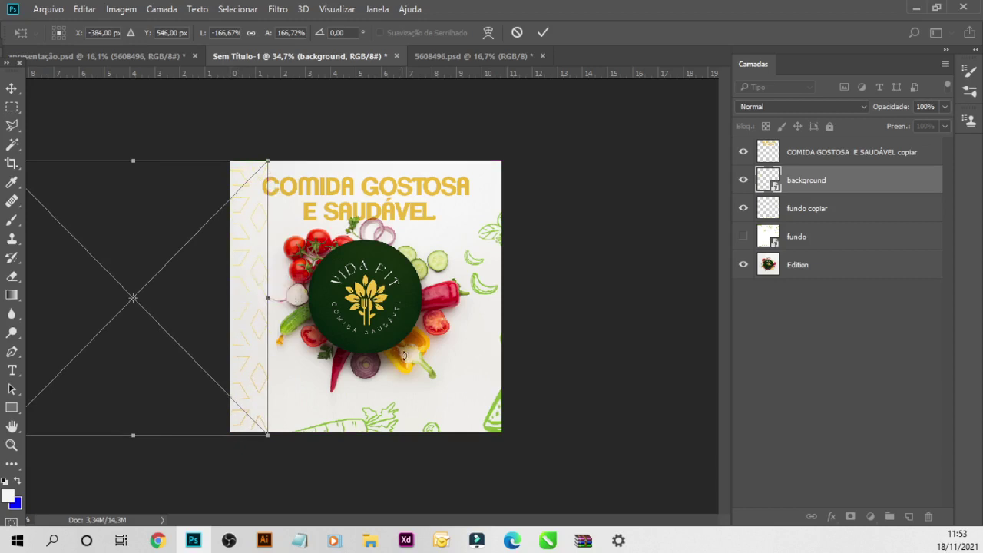
{"action": "key", "text": "Return"}
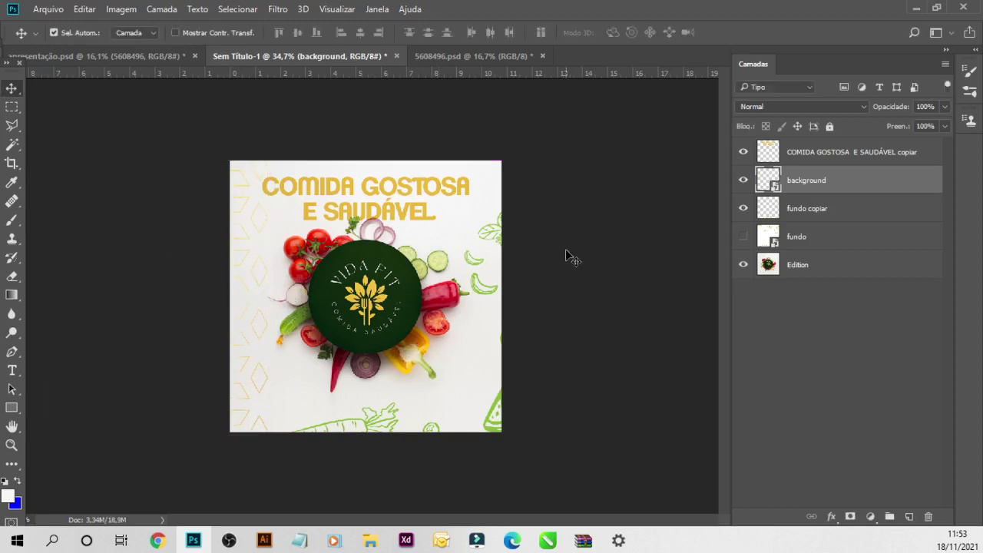
Resize the pattern to sit at the lower left of the post.
{"action": "key", "text": "ctrl+minus"}
{"action": "key", "text": "ctrl+t"}
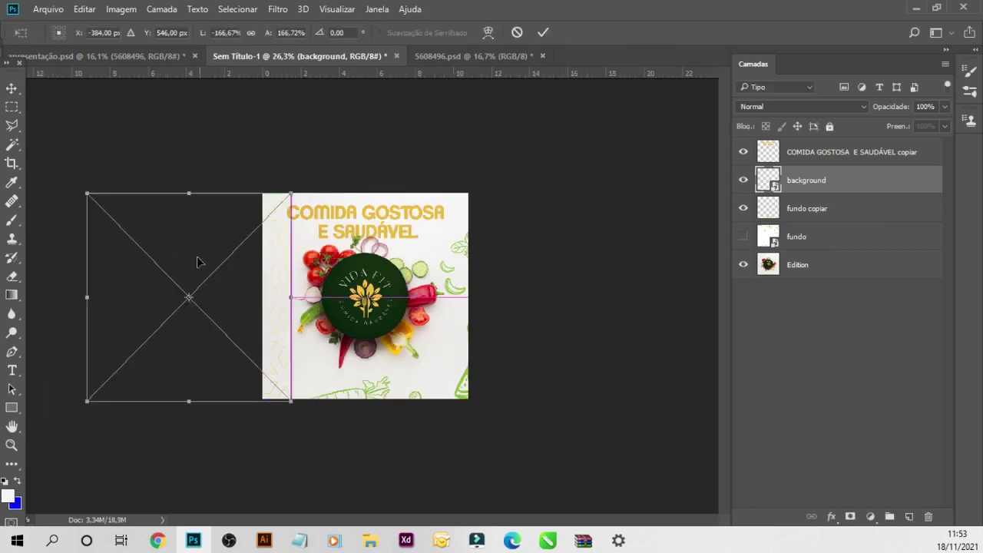
{"action": "mouse_move", "coordinate": [88, 194]}
{"action": "left_mouse_down"}
{"action": "mouse_move", "coordinate": [185, 269]}
{"action": "mouse_move", "coordinate": [139, 229]}
{"action": "left_mouse_up"}
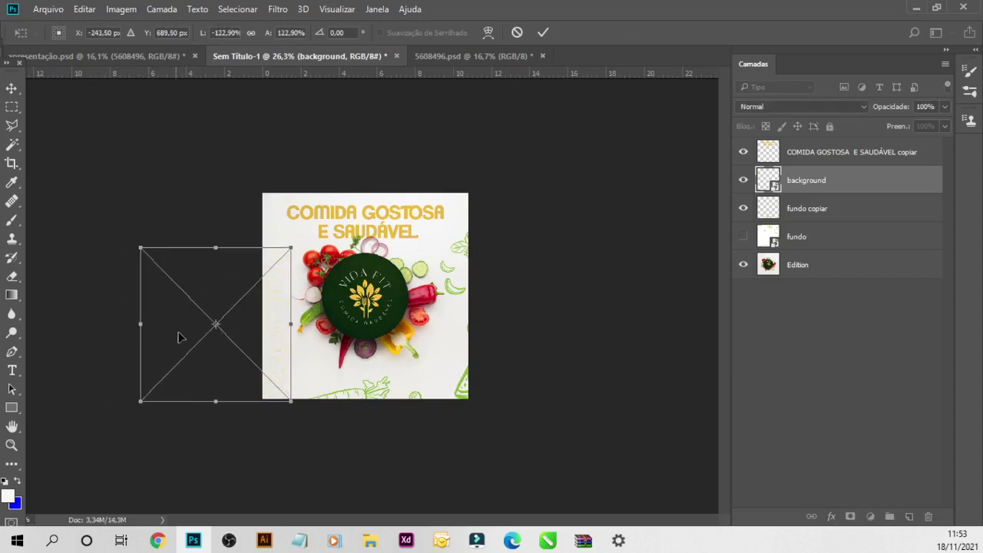
{"action": "left_click_drag", "start_coordinate": [177, 335], "coordinate": [197, 343]}
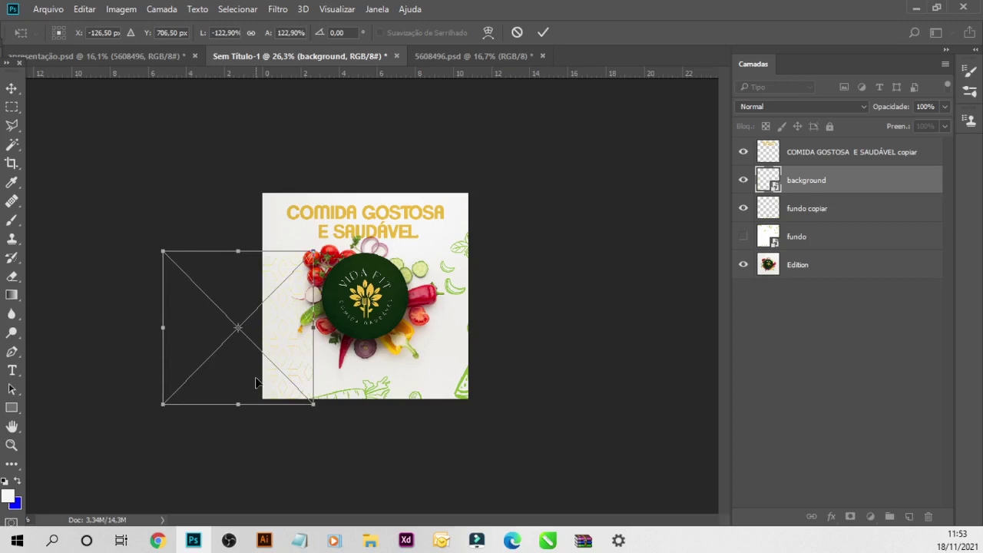
{"action": "key", "text": "Return"}
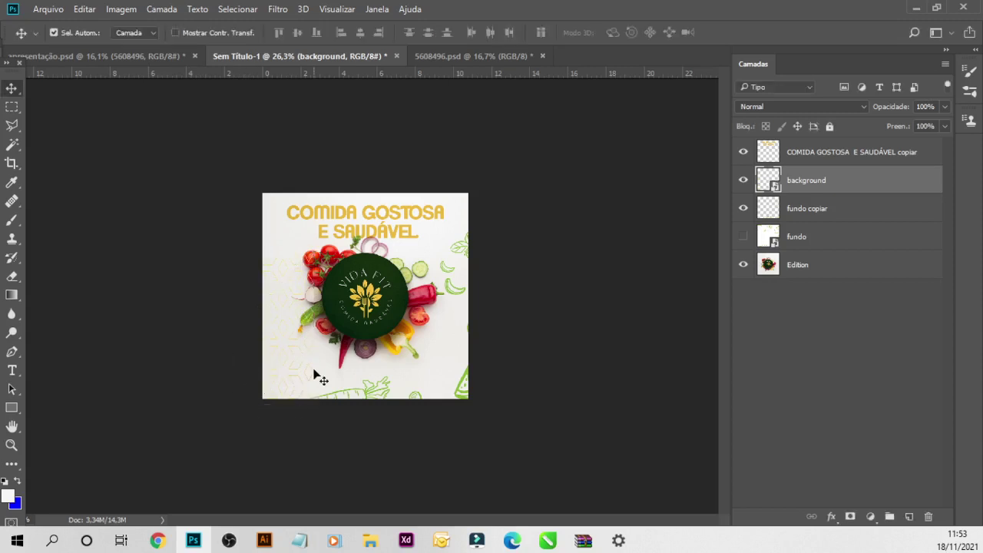
Fine-tune the pattern further left behind the vegetables, then deselect it.
{"action": "scroll", "coordinate": [296, 369], "scroll_direction": "up", "scroll_amount": 2}
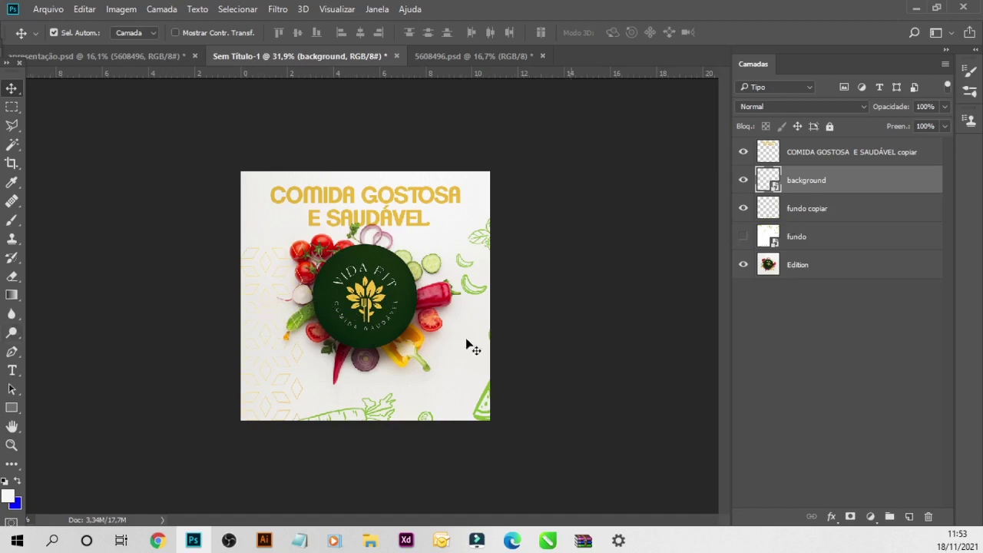
{"action": "left_click_drag", "start_coordinate": [276, 324], "coordinate": [263, 324]}
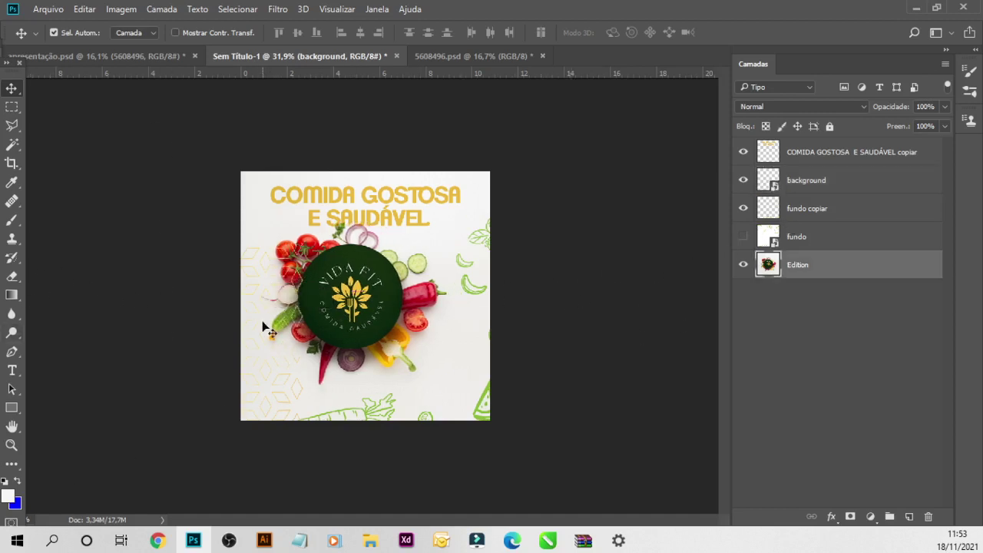
{"action": "key", "text": "ctrl+z"}
{"action": "left_click_drag", "start_coordinate": [278, 387], "coordinate": [257, 388]}
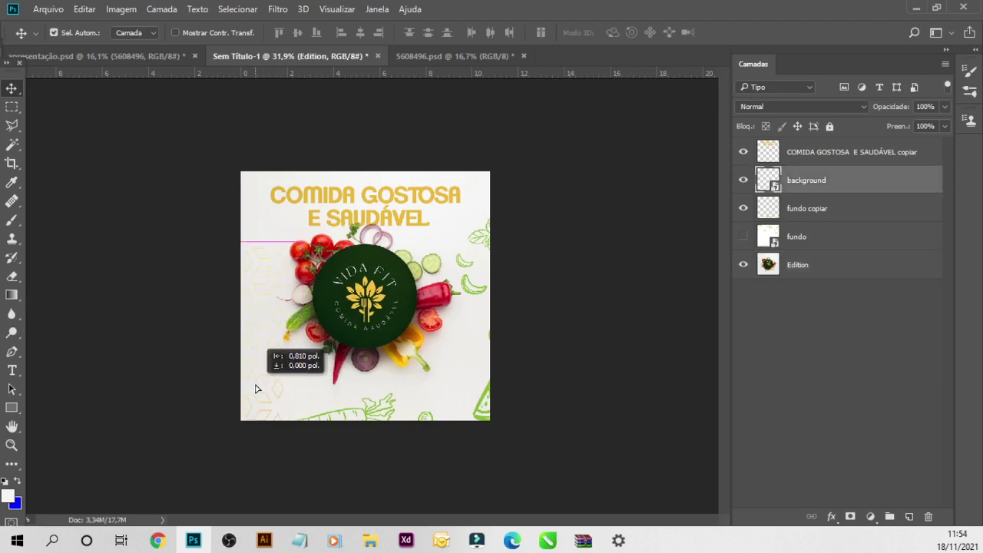
{"action": "left_click_drag", "start_coordinate": [257, 388], "coordinate": [258, 398]}
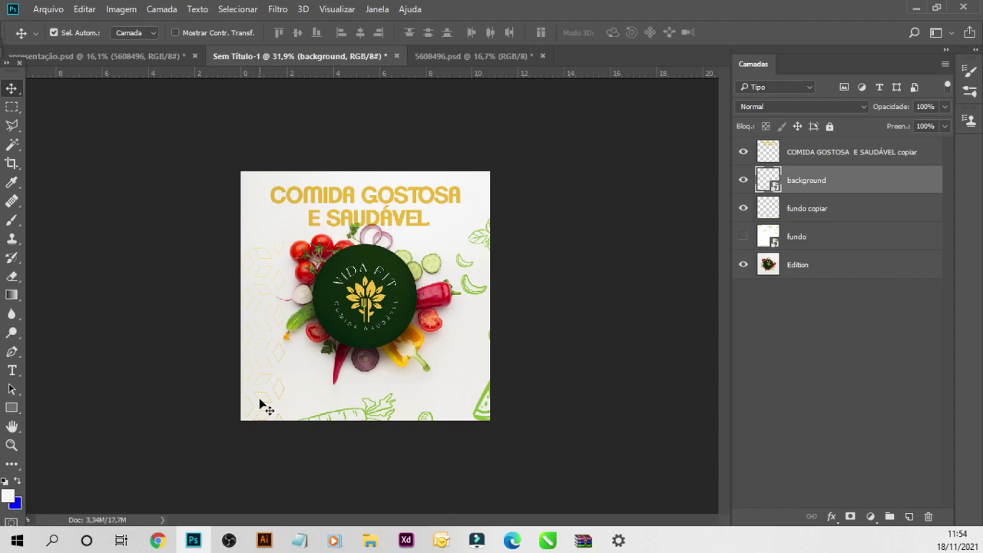
{"action": "key", "text": "ctrl+plus"}
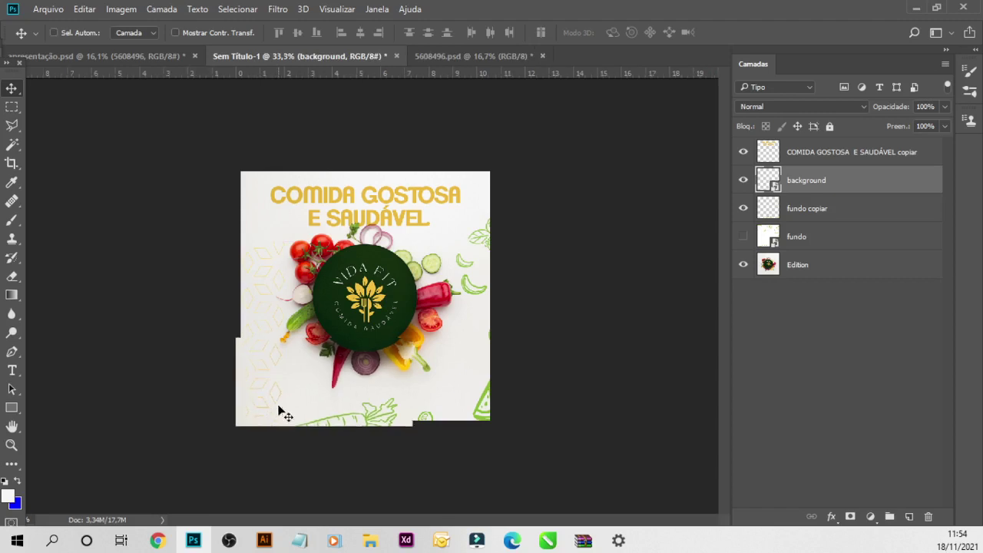
{"action": "left_click", "coordinate": [222, 282]}
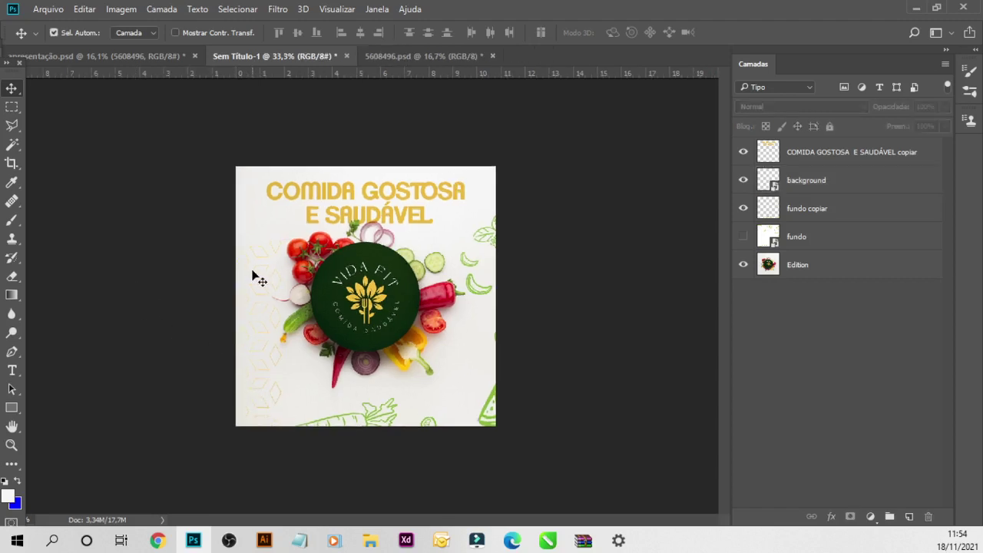
{"action": "key", "text": "ctrl+plus"}
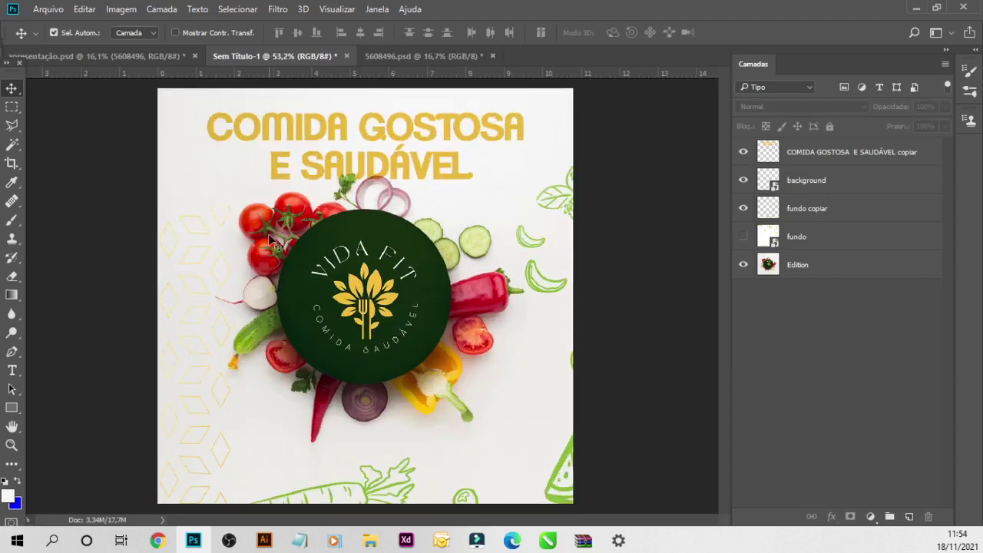
{"action": "left_click", "coordinate": [12, 275]}
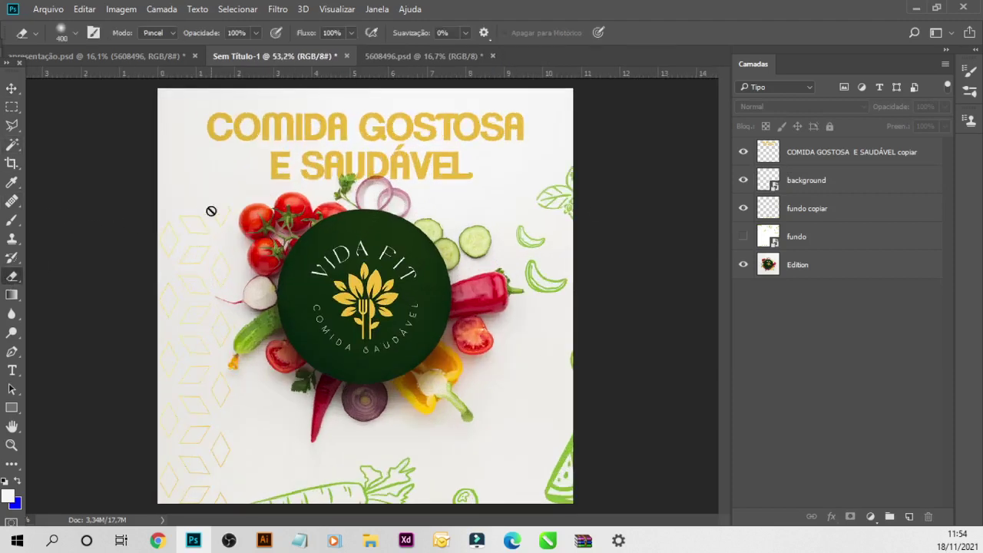
{"action": "left_click", "coordinate": [837, 213]}
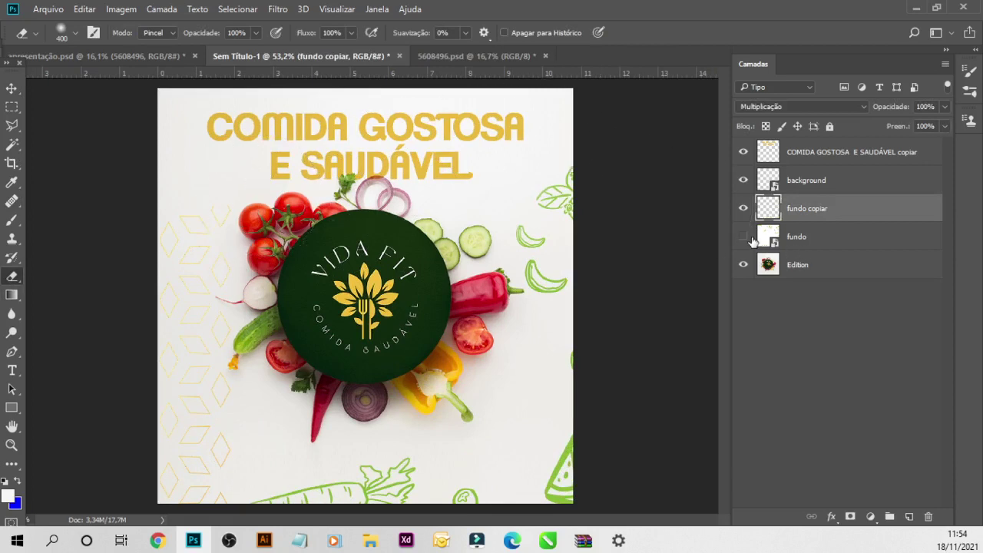
{"action": "left_click", "coordinate": [791, 180]}
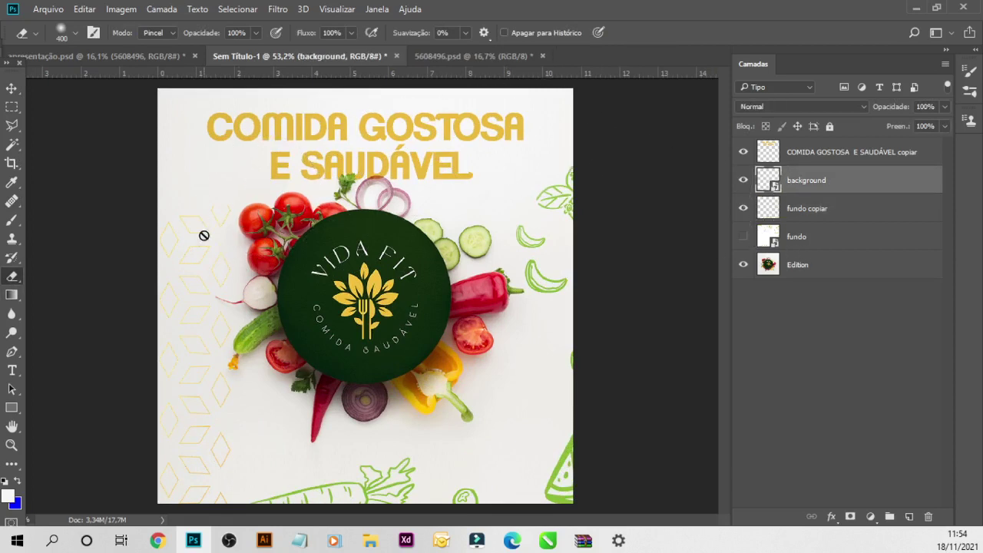
{"action": "left_click", "coordinate": [330, 232]}
{"action": "left_click", "coordinate": [528, 223]}
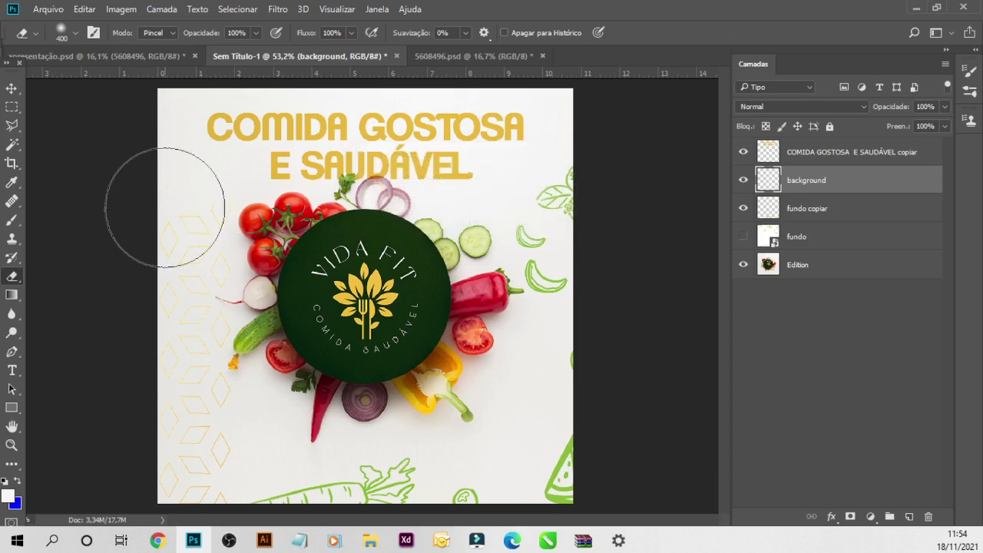
{"action": "key", "text": "bracketleft"}
{"action": "key", "text": "bracketleft"}
{"action": "key", "text": "bracketleft"}
{"action": "key", "text": "bracketleft"}
{"action": "key", "text": "bracketleft"}
{"action": "key", "text": "bracketleft"}
{"action": "key", "text": "bracketleft"}
{"action": "key", "text": "bracketleft"}
{"action": "key", "text": "bracketleft"}
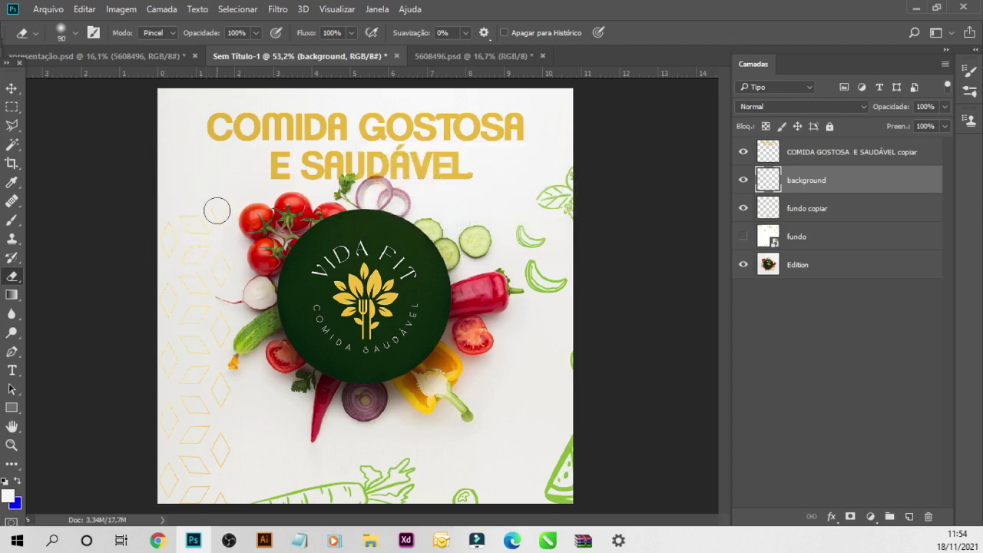
{"action": "key", "text": "bracketleft"}
{"action": "key", "text": "bracketleft"}
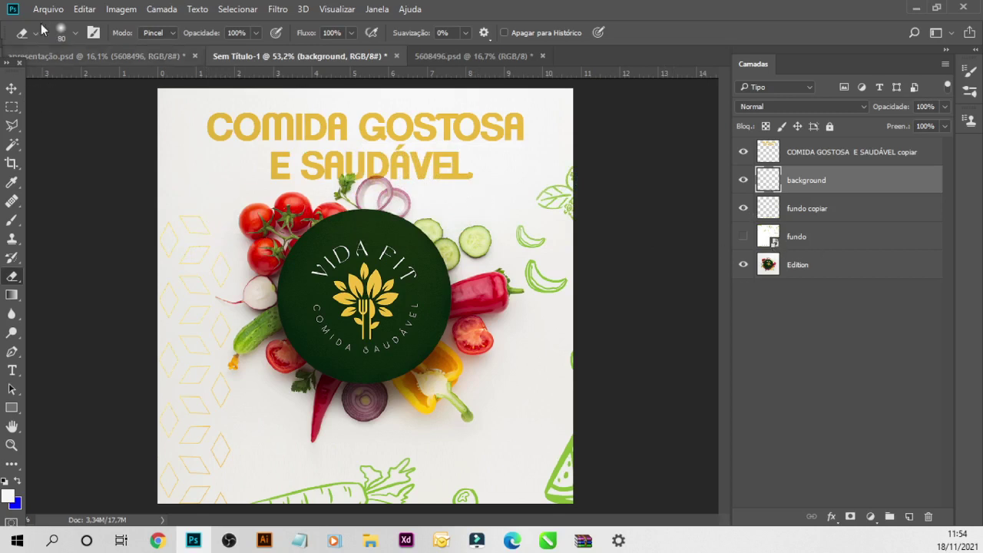
{"action": "left_click", "coordinate": [12, 89]}
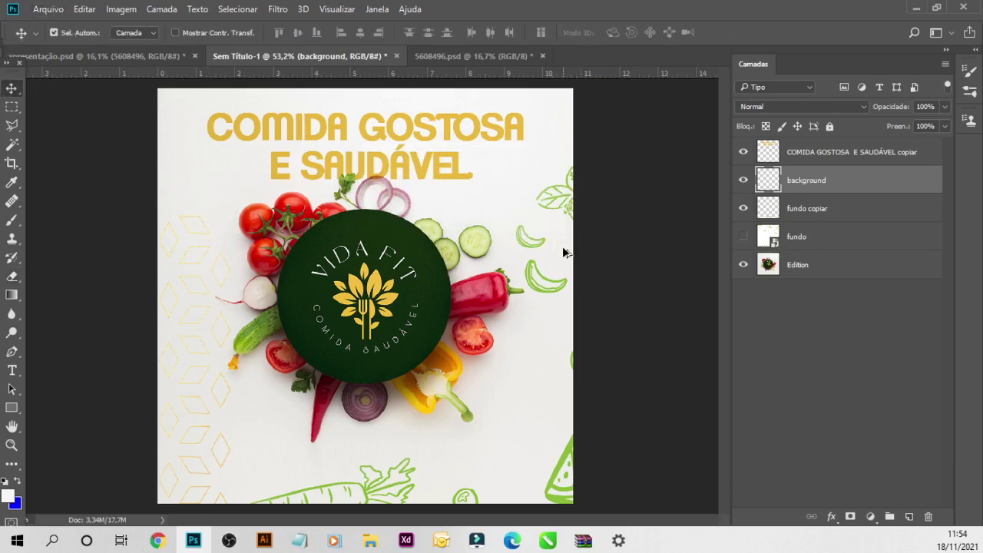
Select the gold title copy layer and zoom in on the top onion ring.
{"action": "scroll", "coordinate": [564, 250], "scroll_direction": "down", "scroll_amount": 1}
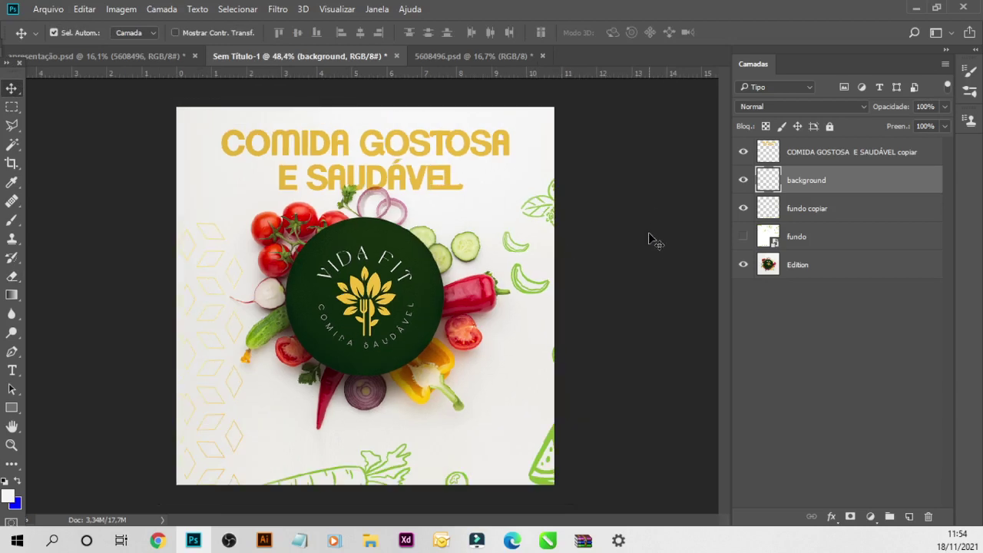
{"action": "scroll", "coordinate": [353, 175], "scroll_direction": "up", "scroll_amount": 3}
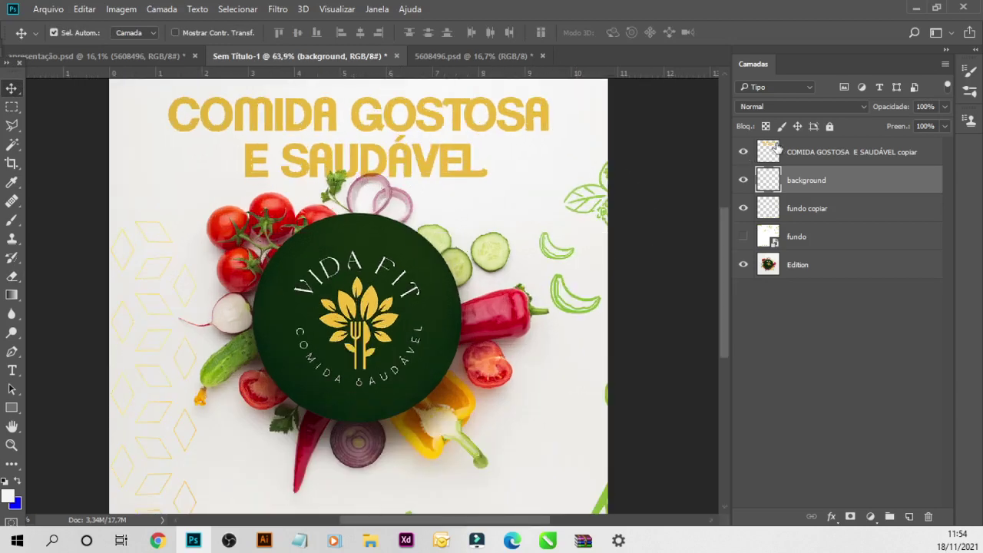
{"action": "left_click", "coordinate": [544, 180]}
{"action": "scroll", "coordinate": [366, 168], "scroll_direction": "up", "scroll_amount": 1}
{"action": "scroll", "coordinate": [366, 165], "scroll_direction": "up", "scroll_amount": 2}
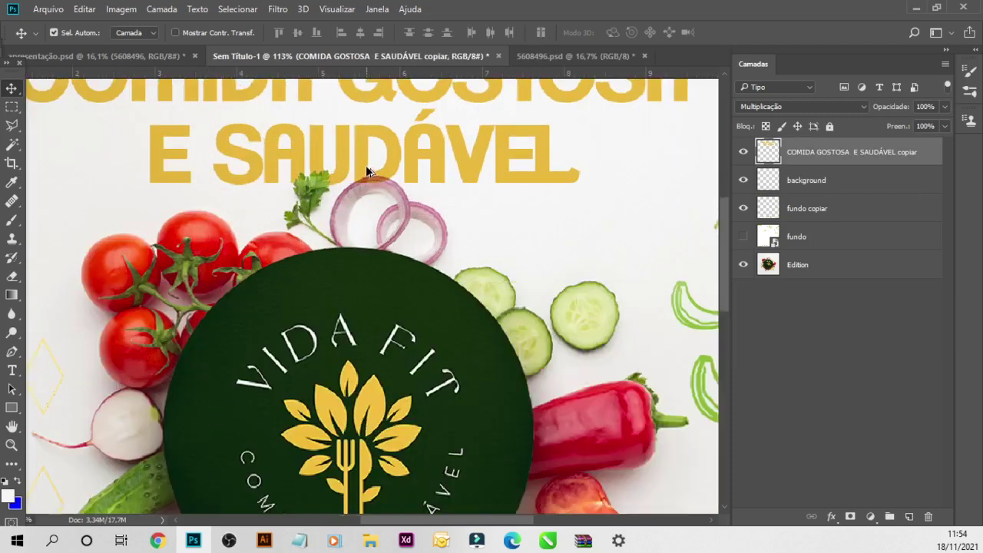
{"action": "scroll", "coordinate": [366, 165], "scroll_direction": "up", "scroll_amount": 1}
{"action": "scroll", "coordinate": [344, 206], "scroll_direction": "up", "scroll_amount": 1}
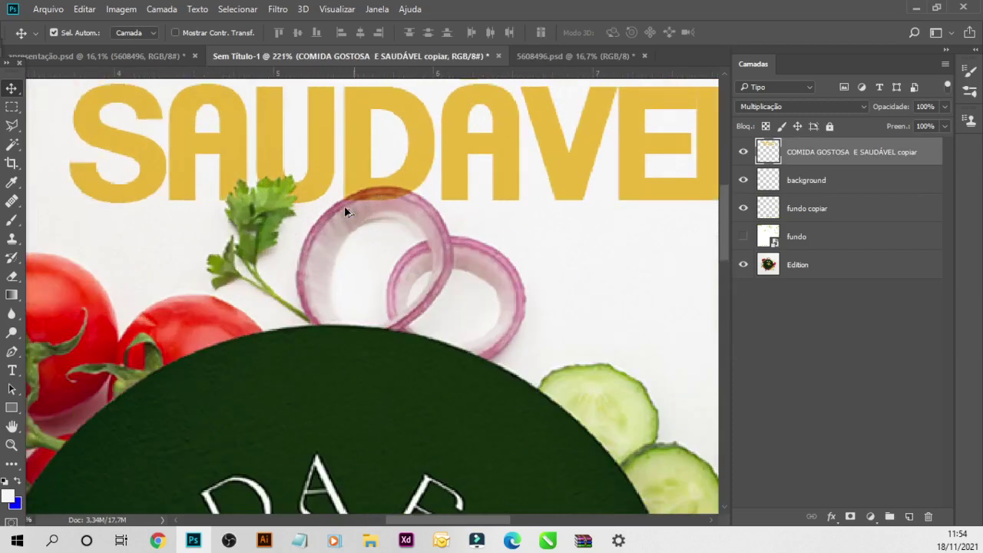
{"action": "scroll", "coordinate": [344, 206], "scroll_direction": "up", "scroll_amount": 1}
{"action": "scroll", "coordinate": [375, 201], "scroll_direction": "up", "scroll_amount": 1}
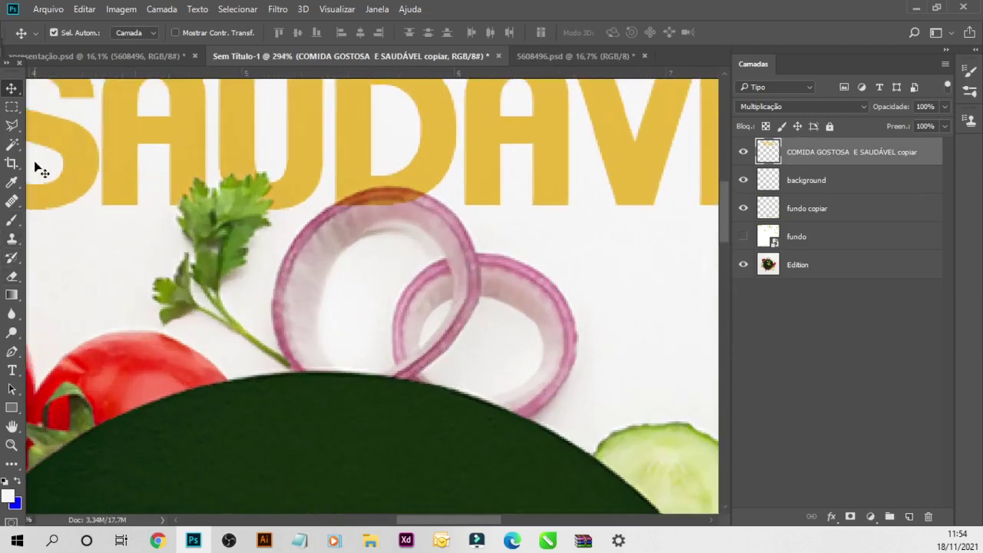
Lasso the tinted onion top, delete the title overlap there, and deselect.
{"action": "left_click", "coordinate": [12, 126]}
{"action": "scroll", "coordinate": [380, 201], "scroll_direction": "up", "scroll_amount": 1}
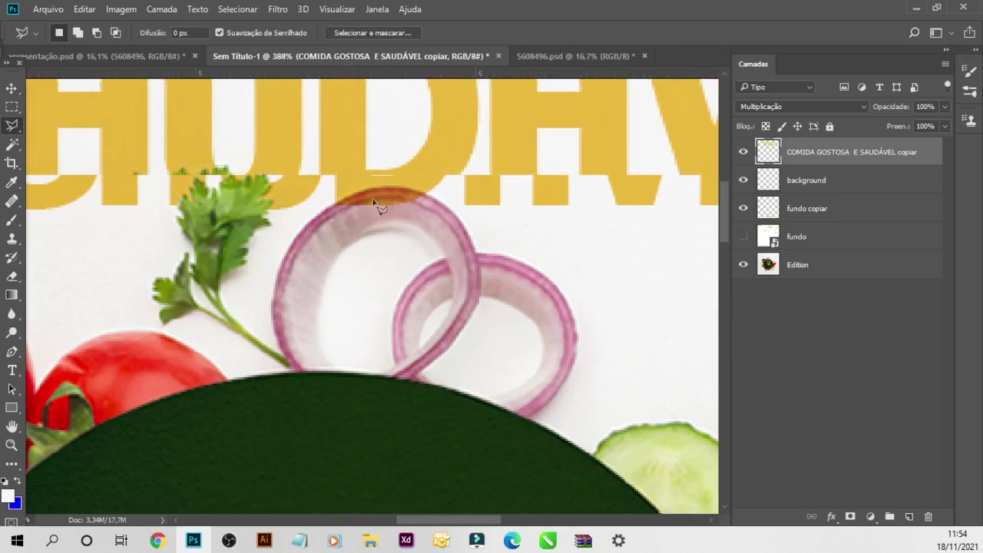
{"action": "mouse_move", "coordinate": [323, 207]}
{"action": "left_mouse_down"}
{"action": "mouse_move", "coordinate": [397, 182]}
{"action": "mouse_move", "coordinate": [386, 186]}
{"action": "mouse_move", "coordinate": [445, 201]}
{"action": "mouse_move", "coordinate": [452, 235]}
{"action": "mouse_move", "coordinate": [345, 238]}
{"action": "mouse_move", "coordinate": [308, 219]}
{"action": "mouse_move", "coordinate": [315, 212]}
{"action": "left_mouse_up"}
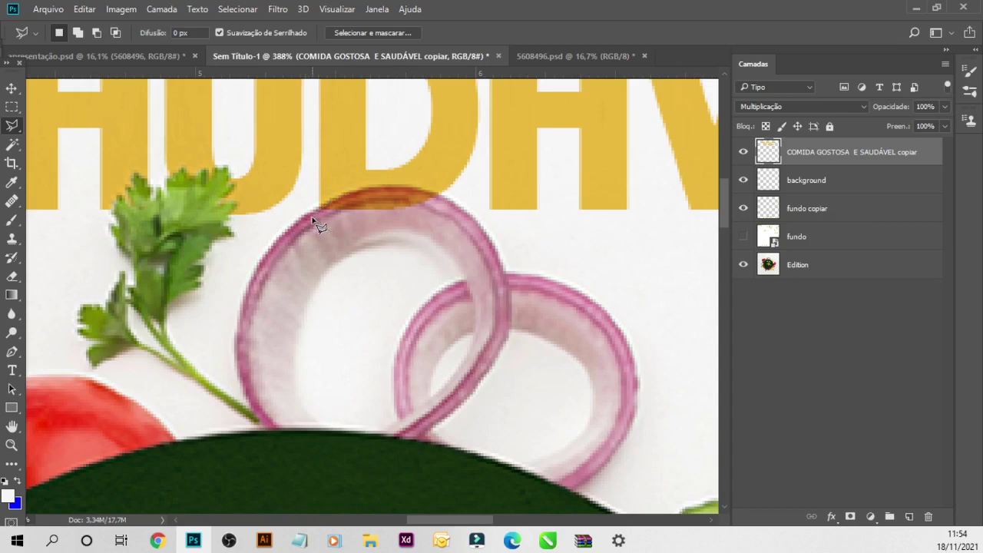
{"action": "key", "text": "Delete"}
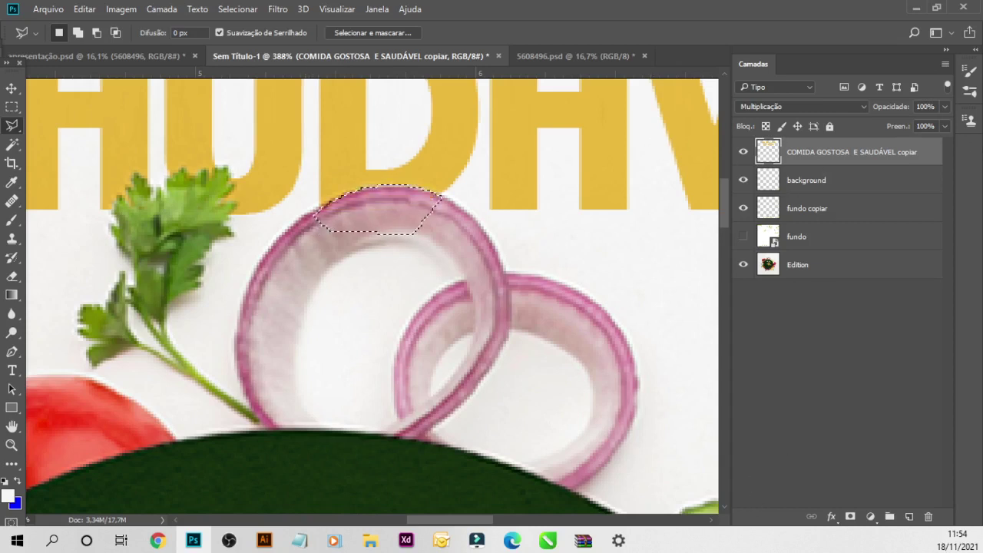
{"action": "key", "text": "ctrl+d"}
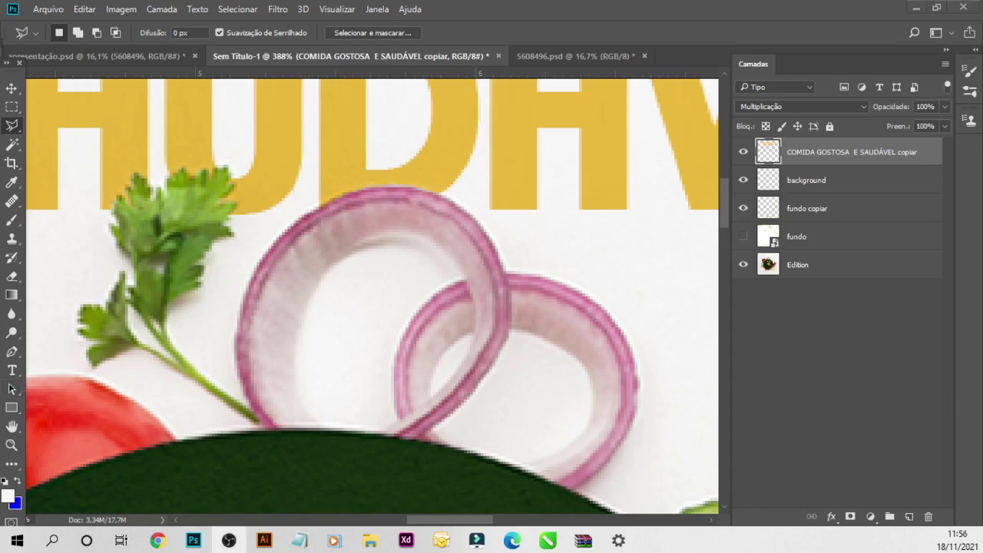
{"action": "scroll", "coordinate": [358, 299], "scroll_direction": "down", "scroll_amount": 3}
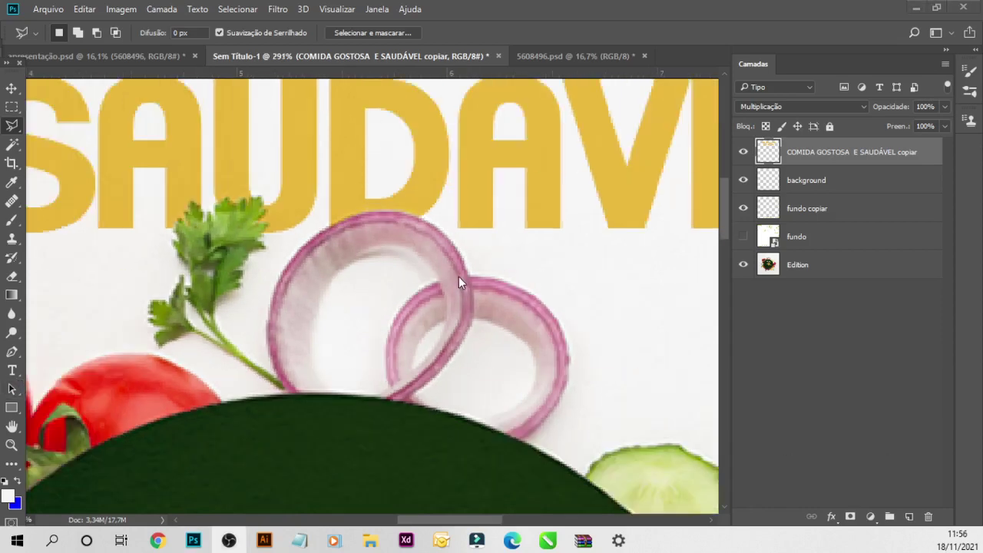
{"action": "scroll", "coordinate": [460, 285], "scroll_direction": "down", "scroll_amount": 3}
{"action": "scroll", "coordinate": [512, 296], "scroll_direction": "down", "scroll_amount": 3}
{"action": "scroll", "coordinate": [535, 307], "scroll_direction": "down", "scroll_amount": 2}
{"action": "scroll", "coordinate": [522, 276], "scroll_direction": "down", "scroll_amount": 2}
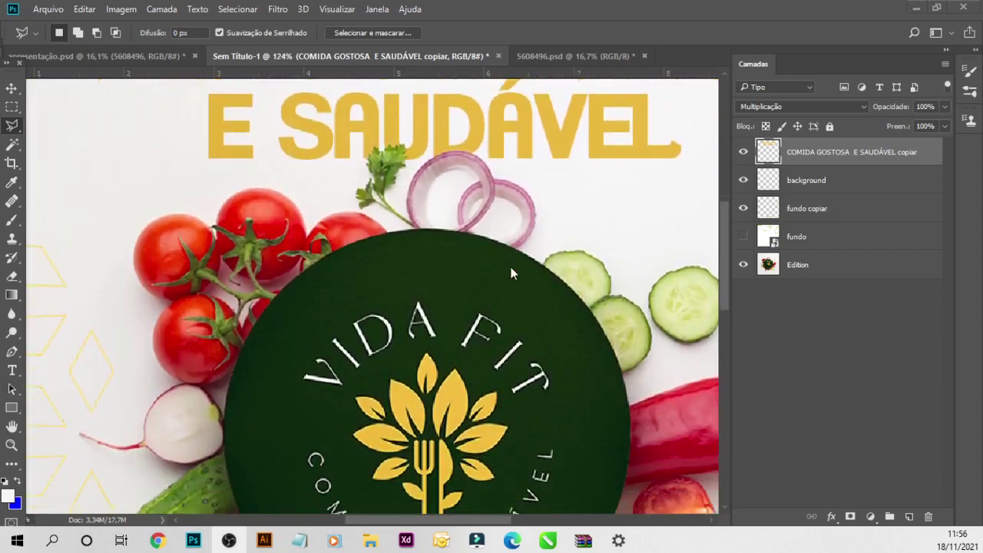
{"action": "scroll", "coordinate": [511, 271], "scroll_direction": "down", "scroll_amount": 3}
{"action": "scroll", "coordinate": [606, 279], "scroll_direction": "down", "scroll_amount": 2}
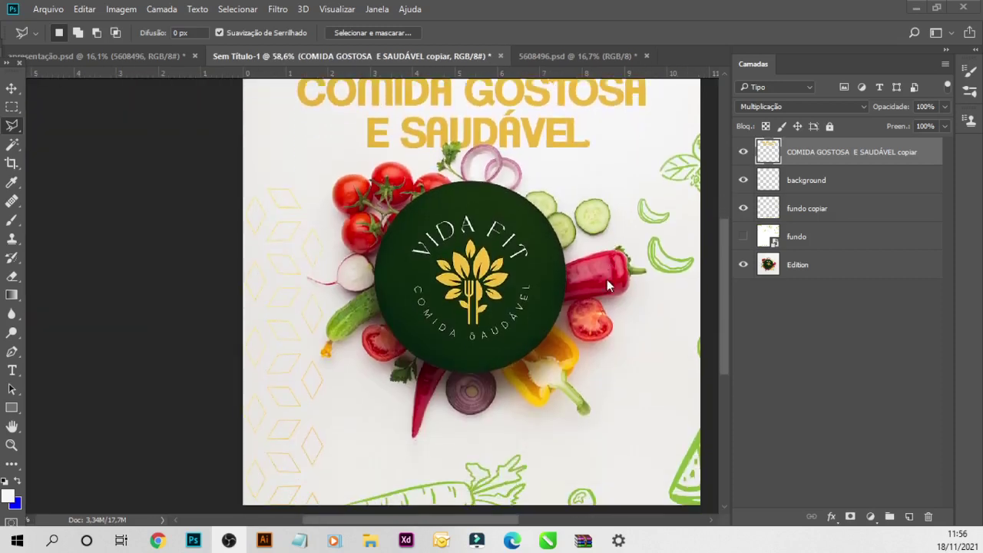
{"action": "scroll", "coordinate": [606, 279], "scroll_direction": "down", "scroll_amount": 2}
{"action": "scroll", "coordinate": [568, 284], "scroll_direction": "down", "scroll_amount": 1}
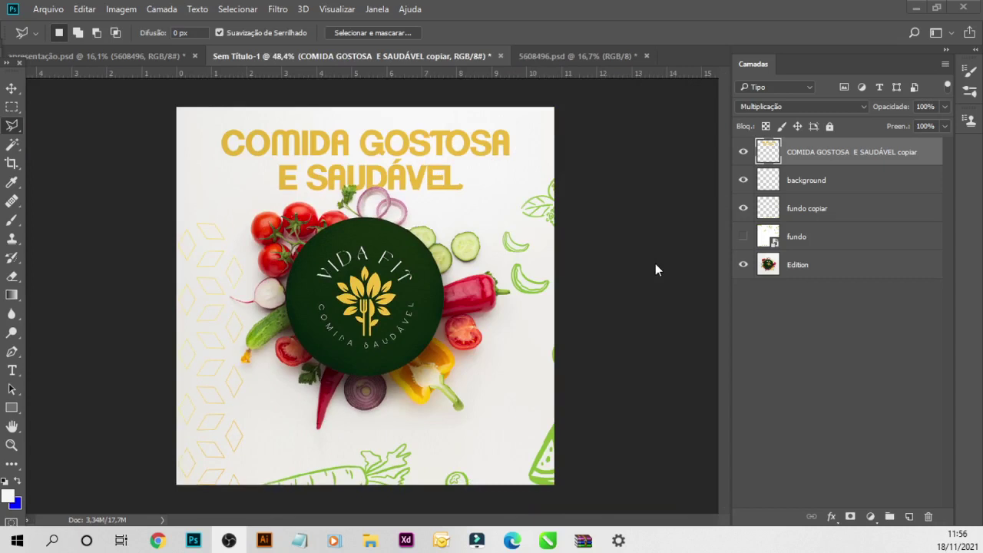
{"action": "left_click", "coordinate": [274, 435]}
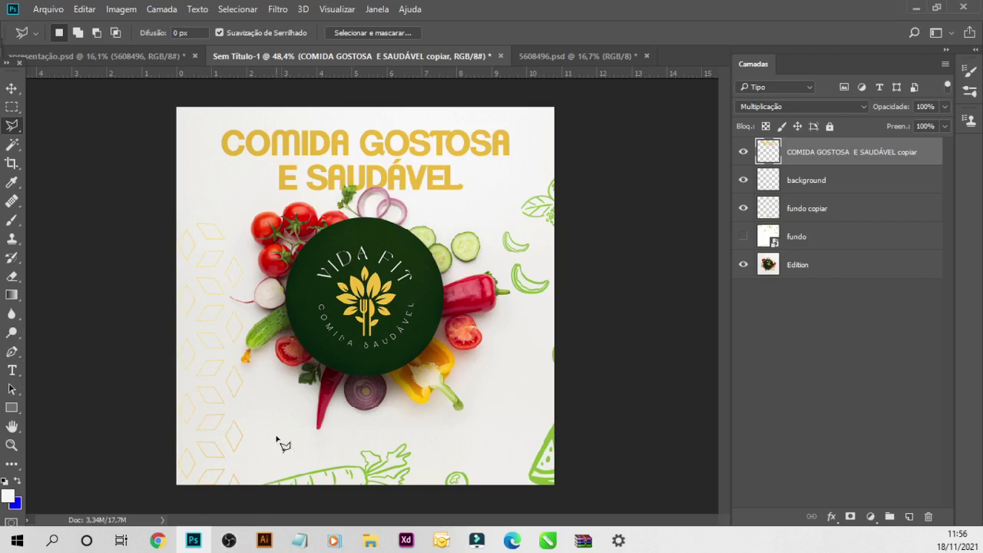
{"action": "left_click", "coordinate": [300, 422]}
{"action": "key", "text": "Escape"}
Start a text line near the bottom of the post and type #DEVERDADE.
{"action": "left_click", "coordinate": [9, 90]}
{"action": "left_click", "coordinate": [11, 370]}
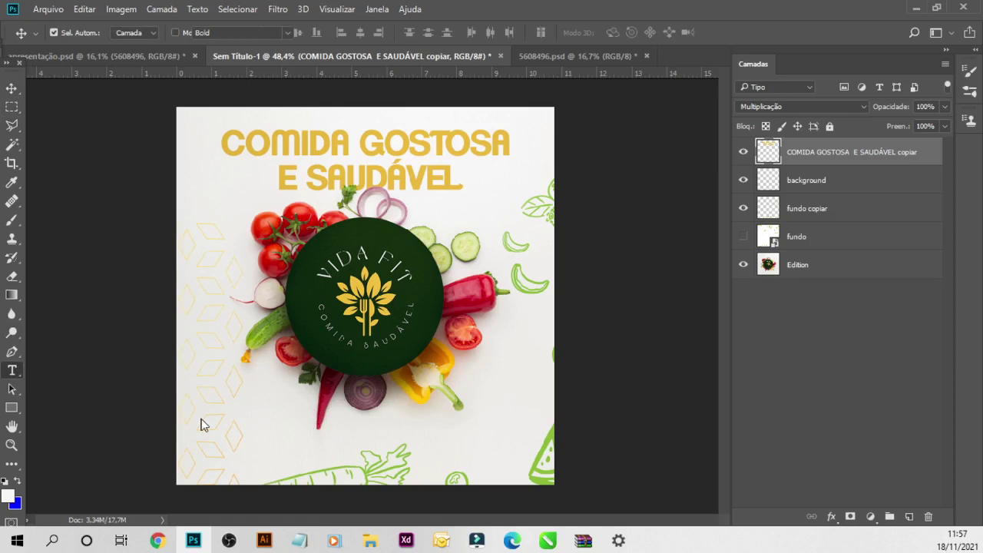
{"action": "left_click", "coordinate": [281, 437]}
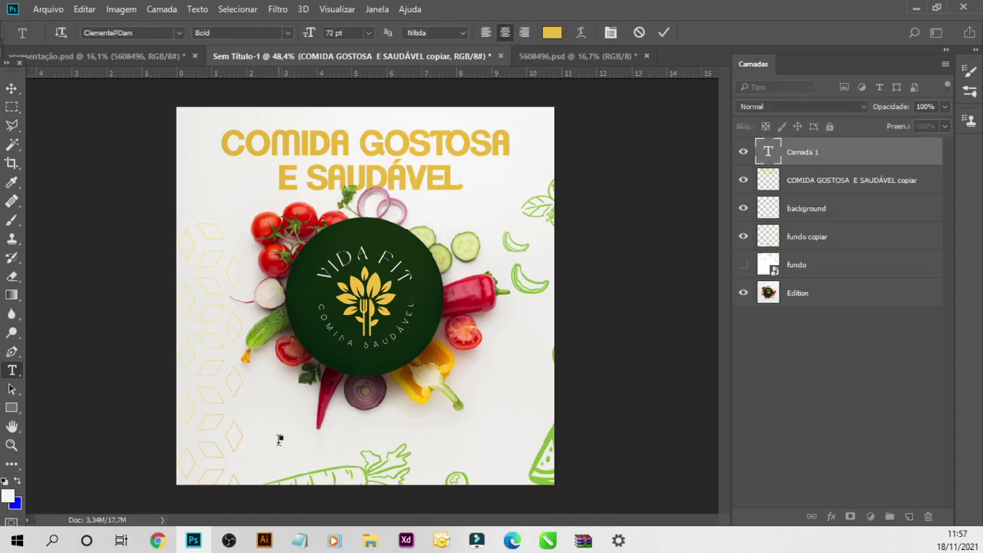
{"action": "type", "text": "#"}
{"action": "type", "text": "DE"}
{"action": "type", "text": "VERDADE"}
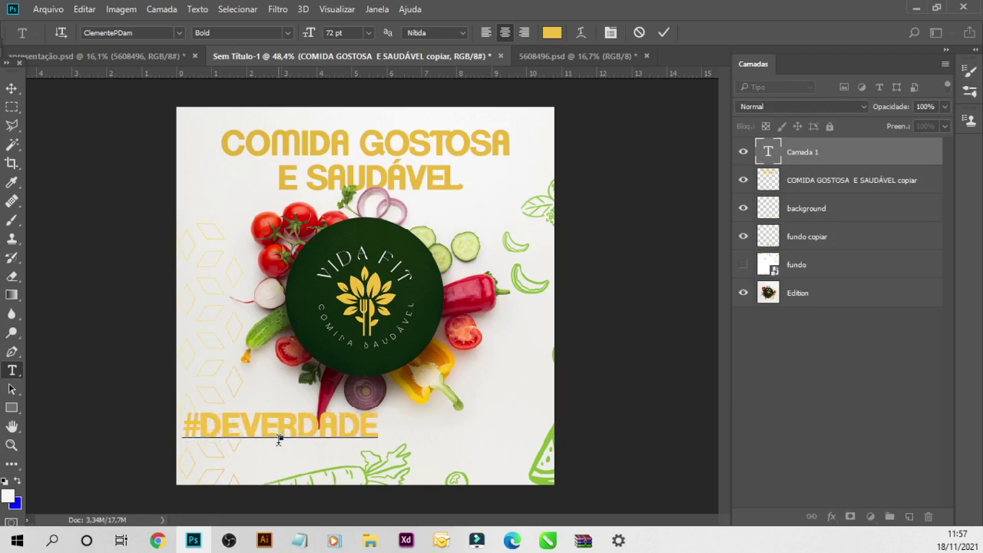
Correct the hashtag's letters to read #DEVERDADE and commit the text layer.
{"action": "key", "text": "BackSpace"}
{"action": "key", "text": "BackSpace"}
{"action": "key", "text": "BackSpace"}
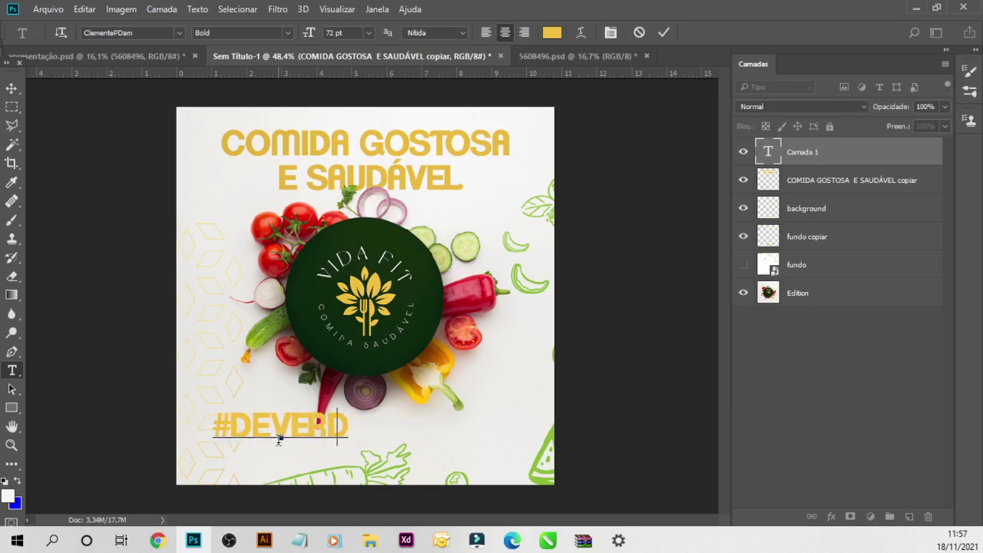
{"action": "key", "text": "BackSpace"}
{"action": "key", "text": "BackSpace"}
{"action": "key", "text": "BackSpace"}
{"action": "key", "text": "Left"}
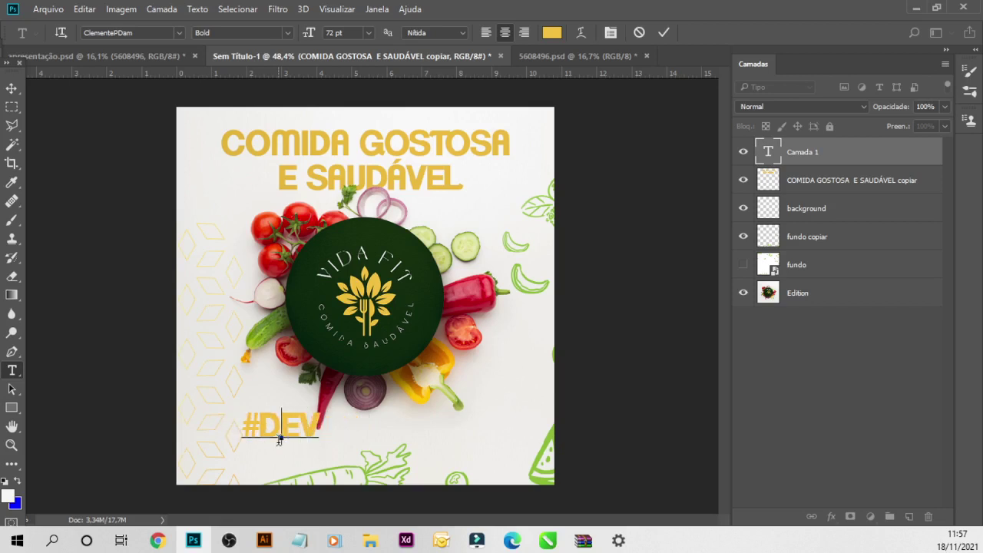
{"action": "key", "text": "Delete"}
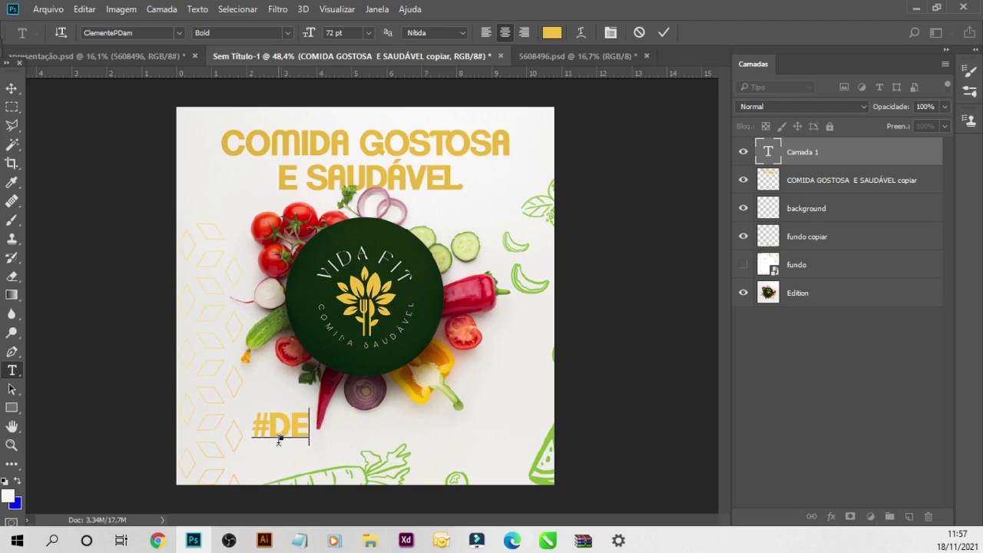
{"action": "key", "text": "BackSpace"}
{"action": "type", "text": "E"}
{"action": "key", "text": "BackSpace"}
{"action": "key", "text": "BackSpace"}
{"action": "type", "text": "DE"}
{"action": "type", "text": "VERDADE"}
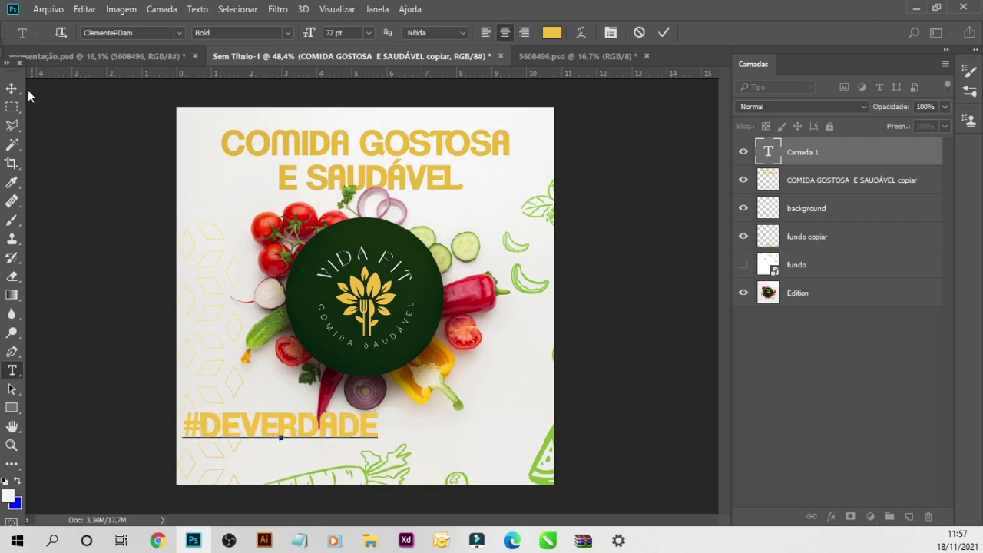
{"action": "left_click", "coordinate": [12, 88]}
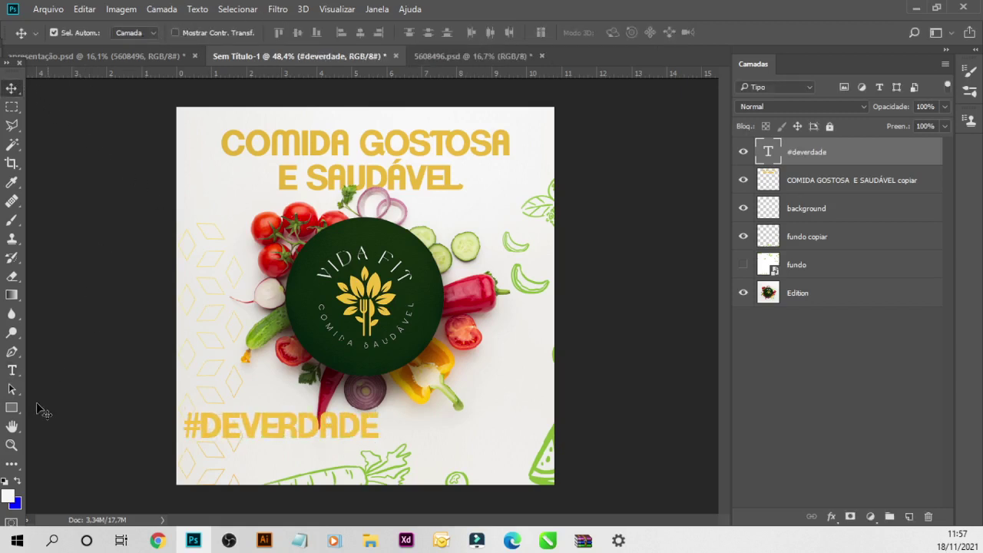
Set the hashtag's font to Calibri.
{"action": "left_click", "coordinate": [12, 370]}
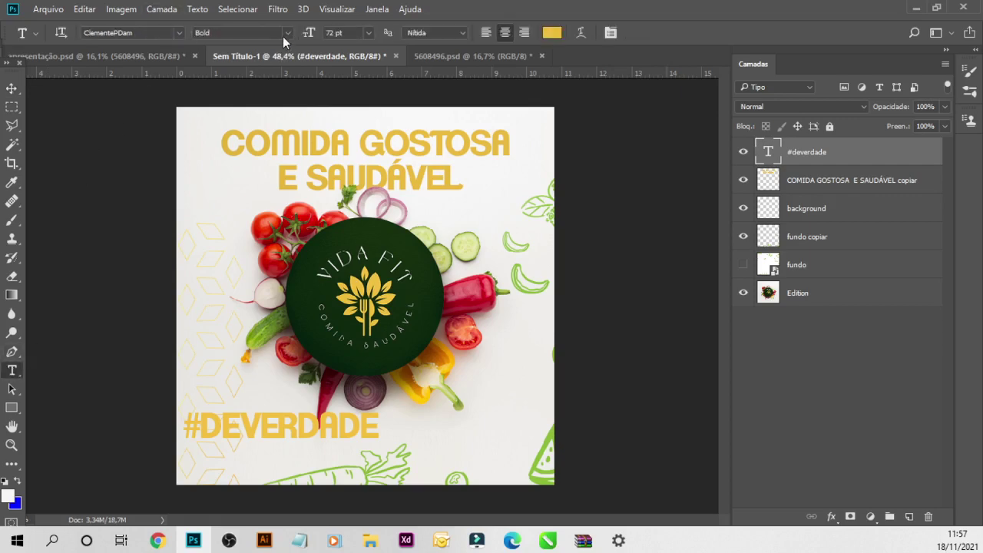
{"action": "left_click", "coordinate": [177, 29]}
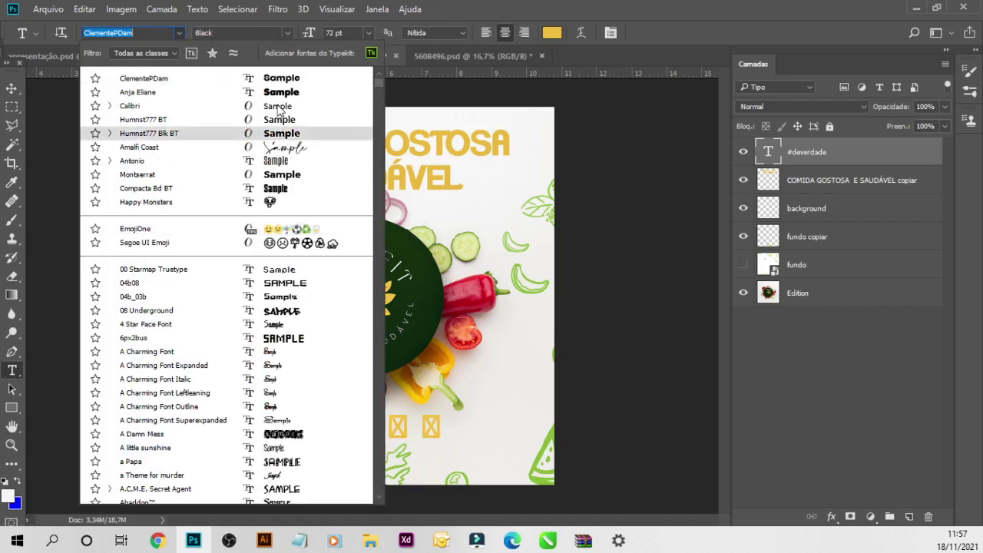
{"action": "left_click", "coordinate": [278, 107]}
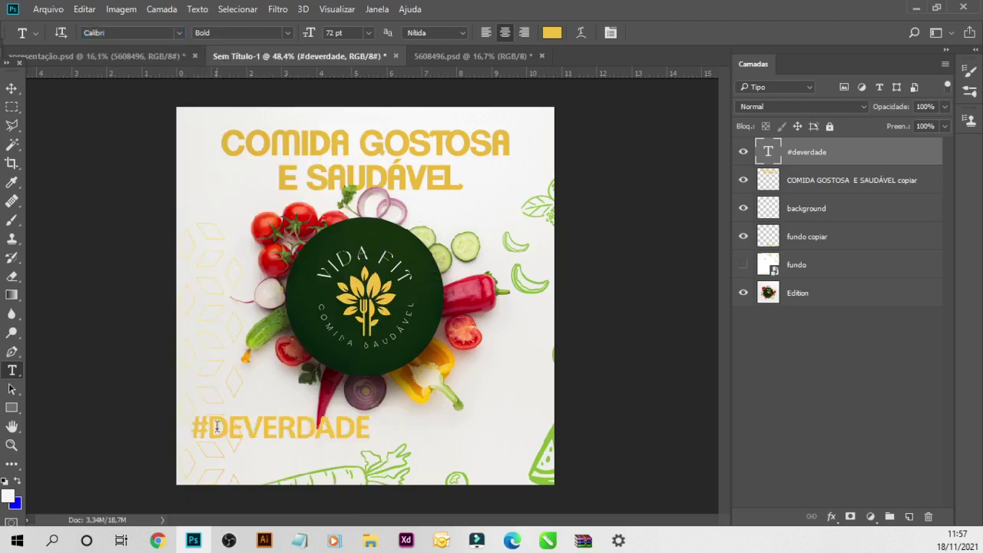
Retype the hashtag word as deverdade and select its trailing letters.
{"action": "left_click_drag", "start_coordinate": [207, 427], "coordinate": [364, 436]}
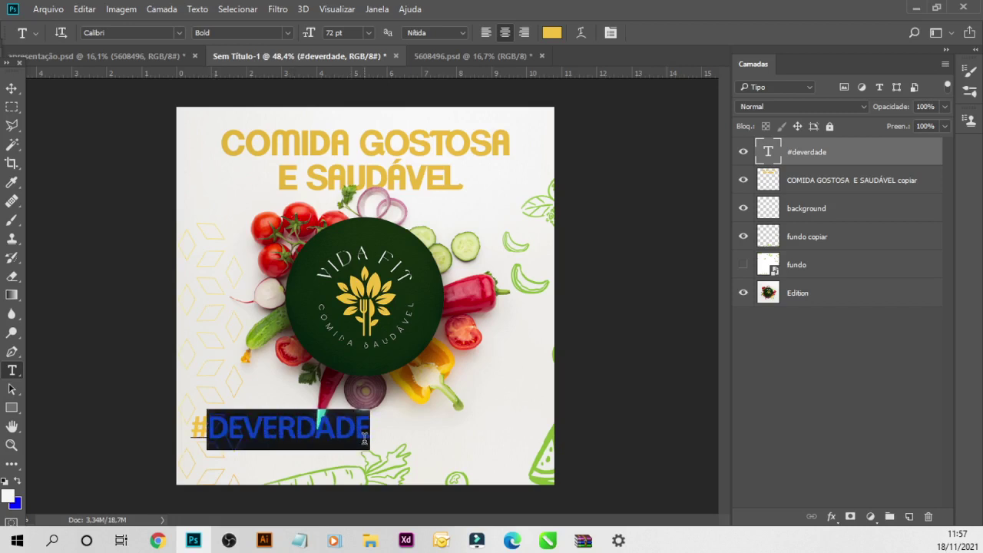
{"action": "type", "text": "de"}
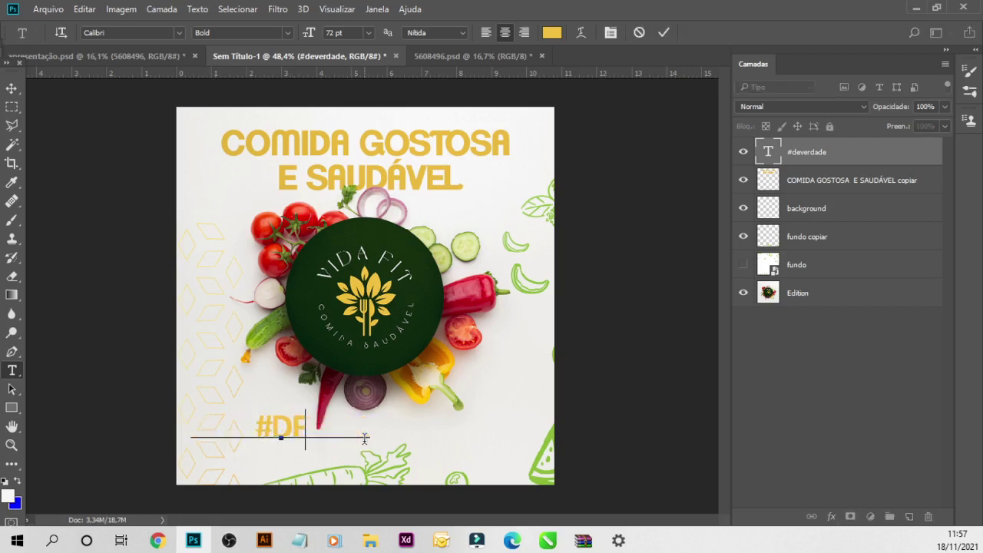
{"action": "key", "text": "BackSpace"}
{"action": "key", "text": "BackSpace"}
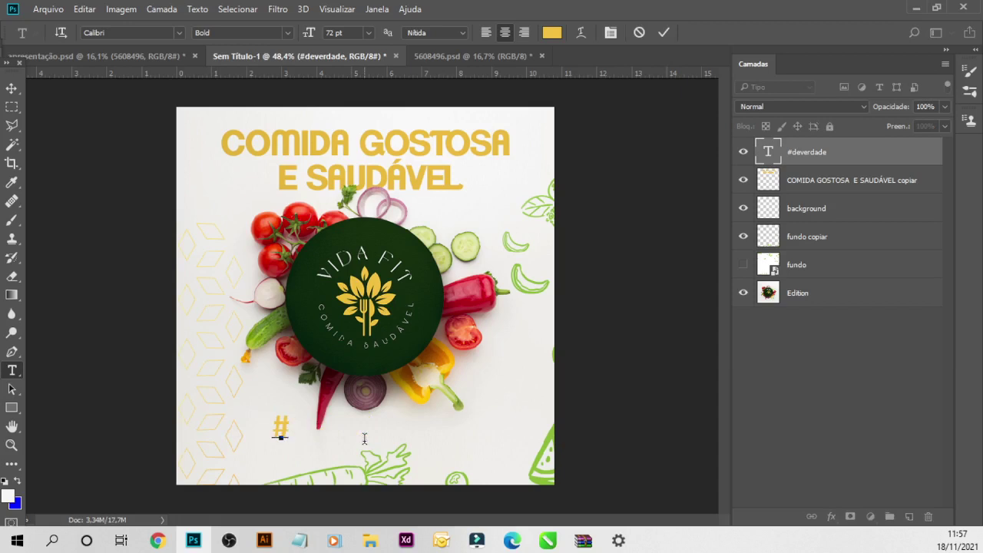
{"action": "type", "text": "d"}
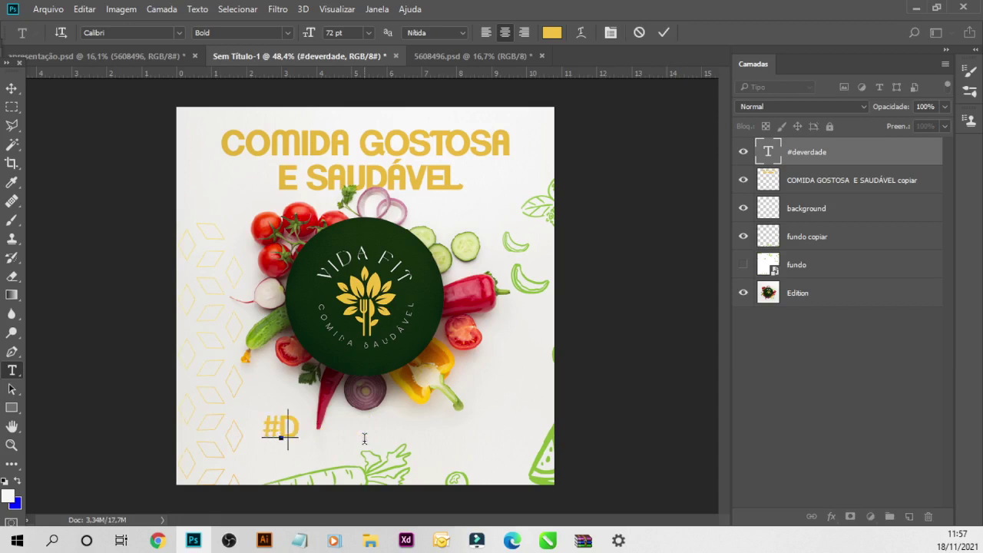
{"action": "type", "text": "e"}
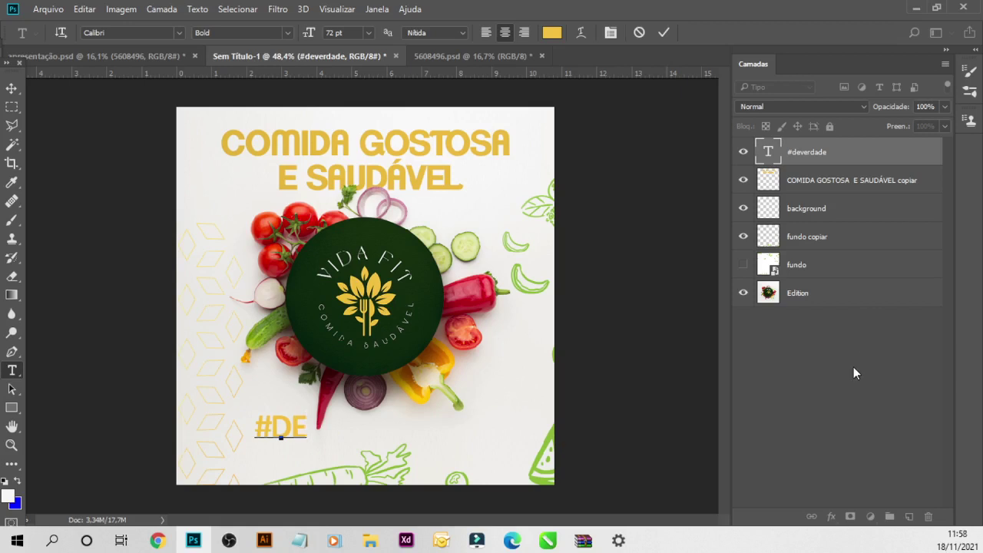
{"action": "type", "text": "verdade"}
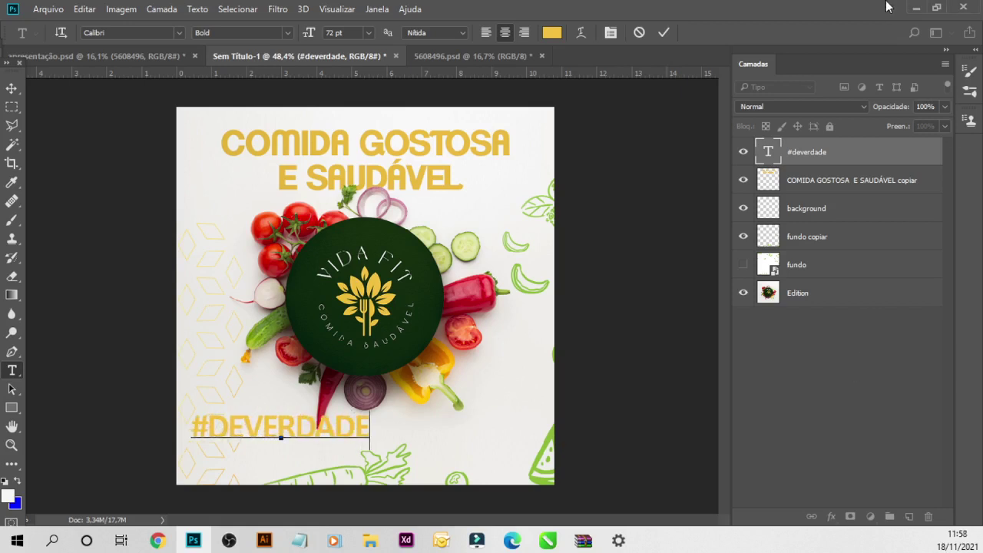
{"action": "key", "text": "shift+Left"}
{"action": "key", "text": "shift+Left"}
{"action": "key", "text": "shift+Left"}
{"action": "key", "text": "shift+Left"}
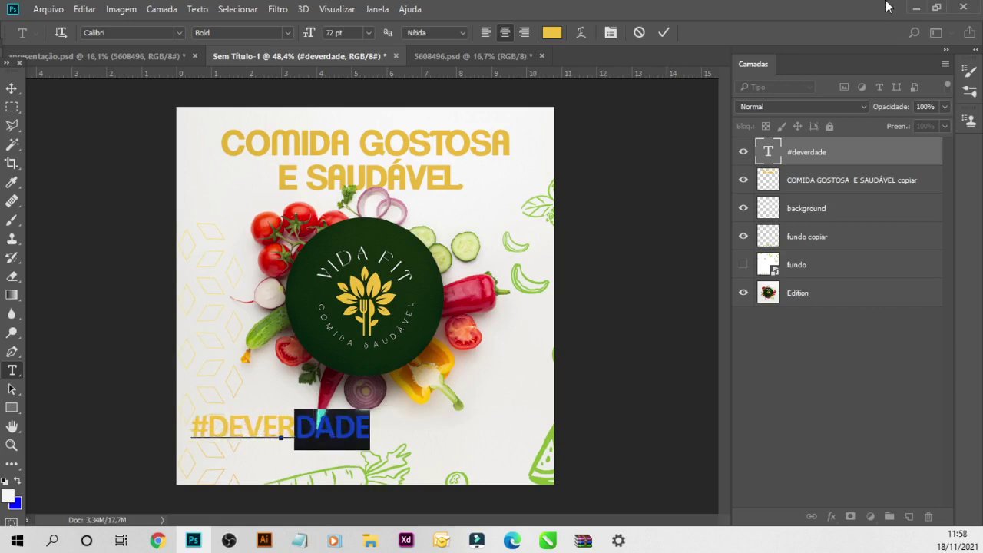
{"action": "key", "text": "shift+Left"}
{"action": "key", "text": "shift+Left"}
{"action": "key", "text": "shift+Left"}
{"action": "key", "text": "shift+Left"}
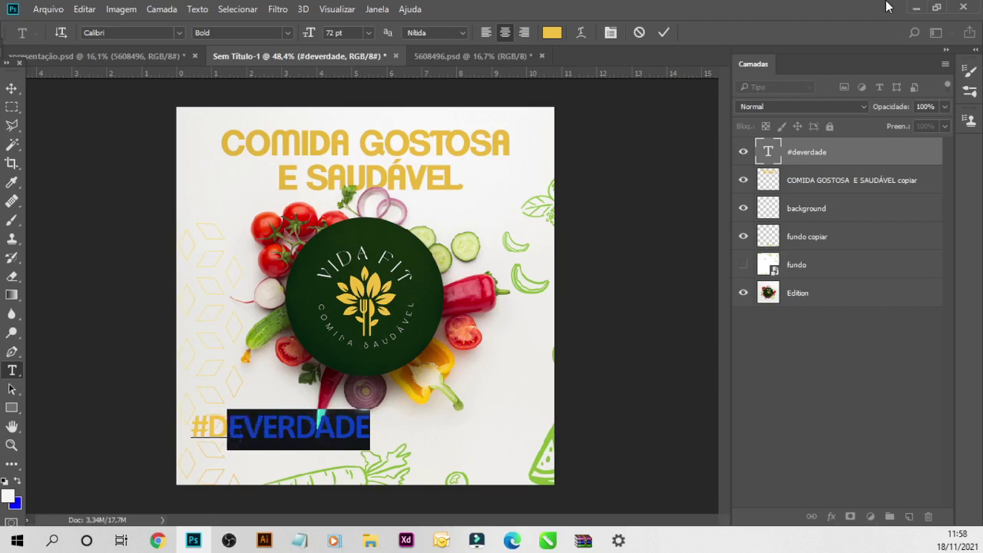
{"action": "key", "text": "shift+Left"}
{"action": "key", "text": "shift+Left"}
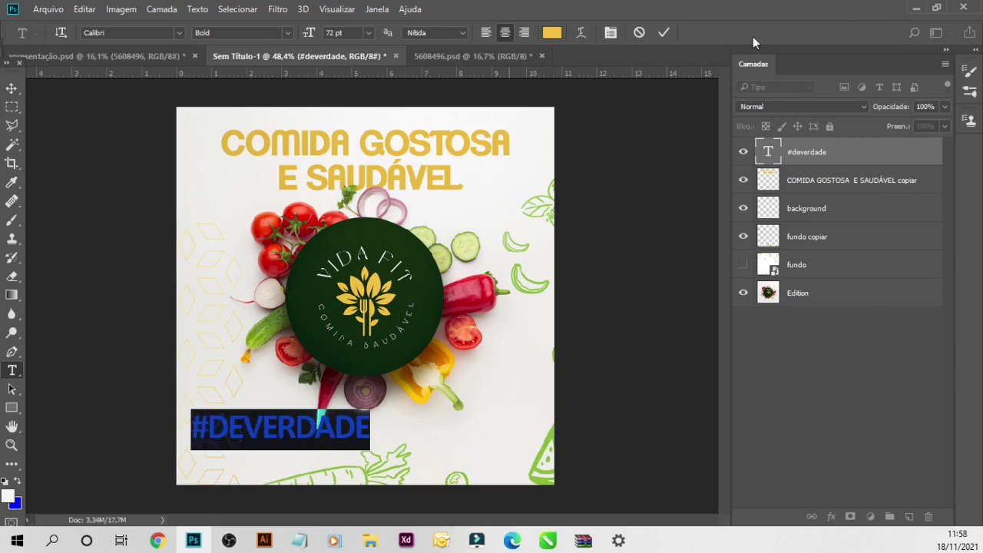
Turn off All Caps in the Character panel so the hashtag is lowercase.
{"action": "left_click", "coordinate": [611, 32]}
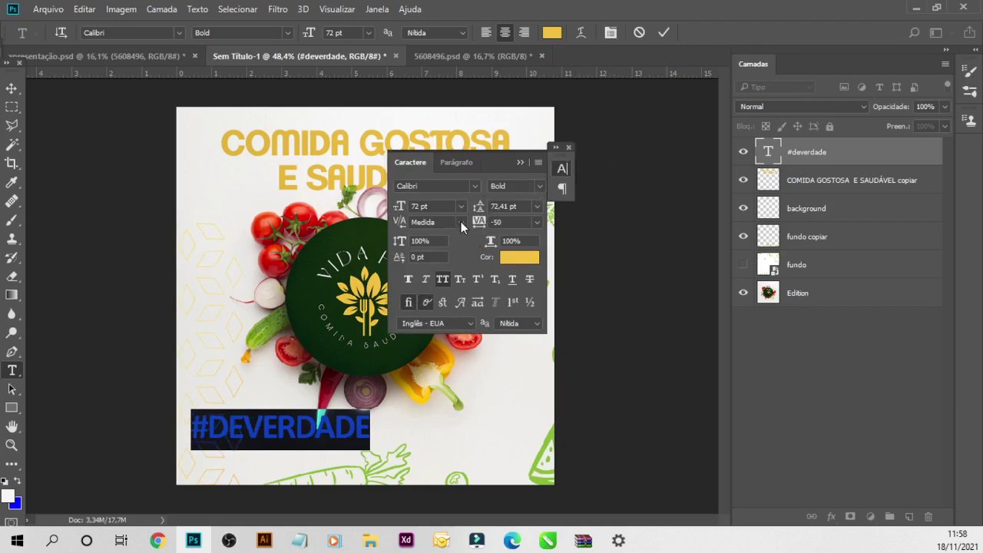
{"action": "left_click", "coordinate": [443, 279]}
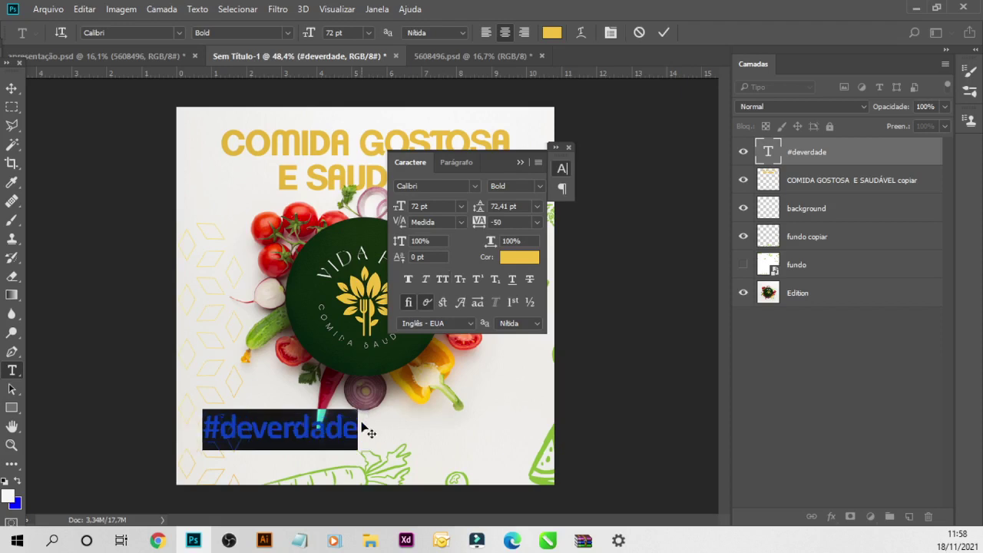
{"action": "left_click", "coordinate": [568, 147]}
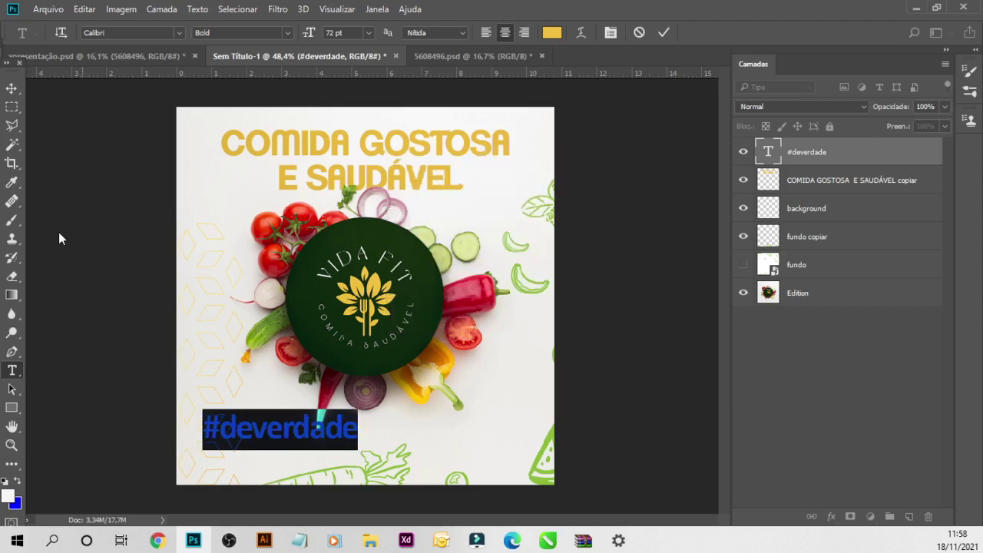
Try ClementePDam Bold as the hashtag's font.
{"action": "left_click", "coordinate": [179, 34]}
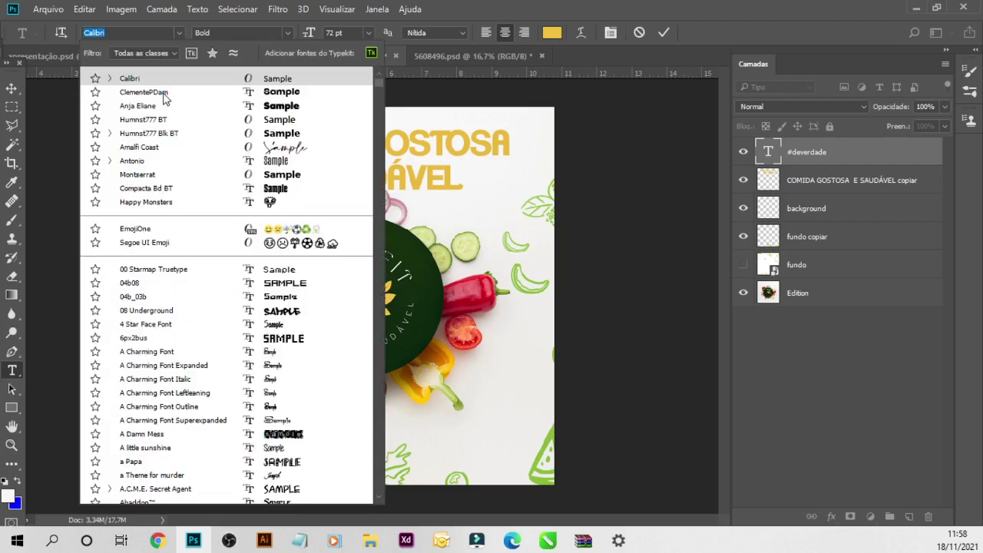
{"action": "key", "text": "Escape"}
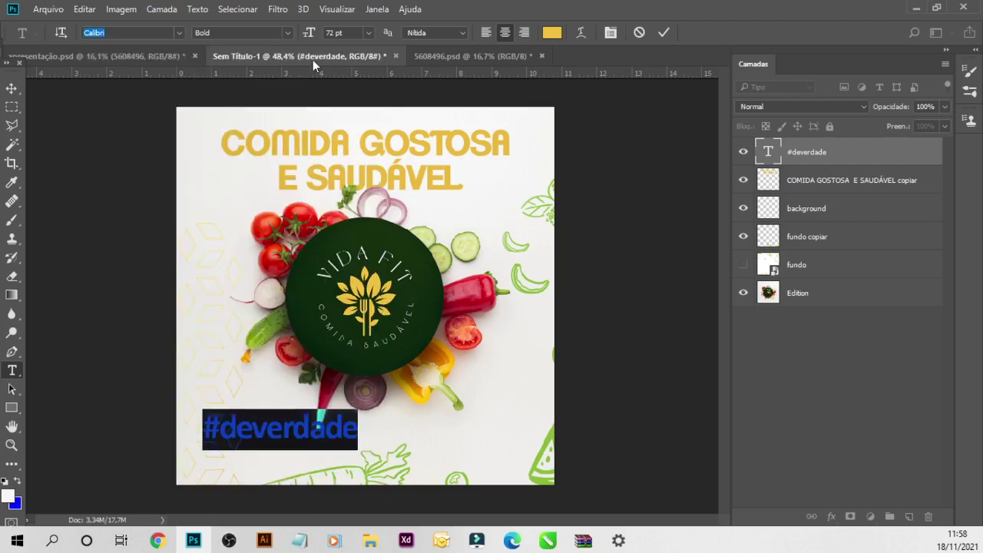
{"action": "key", "text": "Down"}
{"action": "key", "text": "Return"}
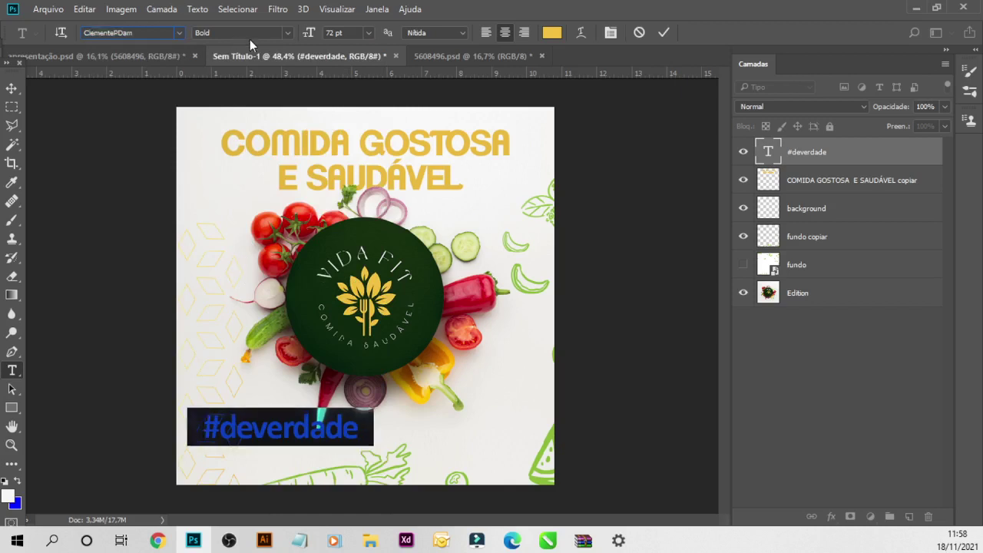
{"action": "left_click", "coordinate": [285, 30]}
{"action": "key", "text": "Down"}
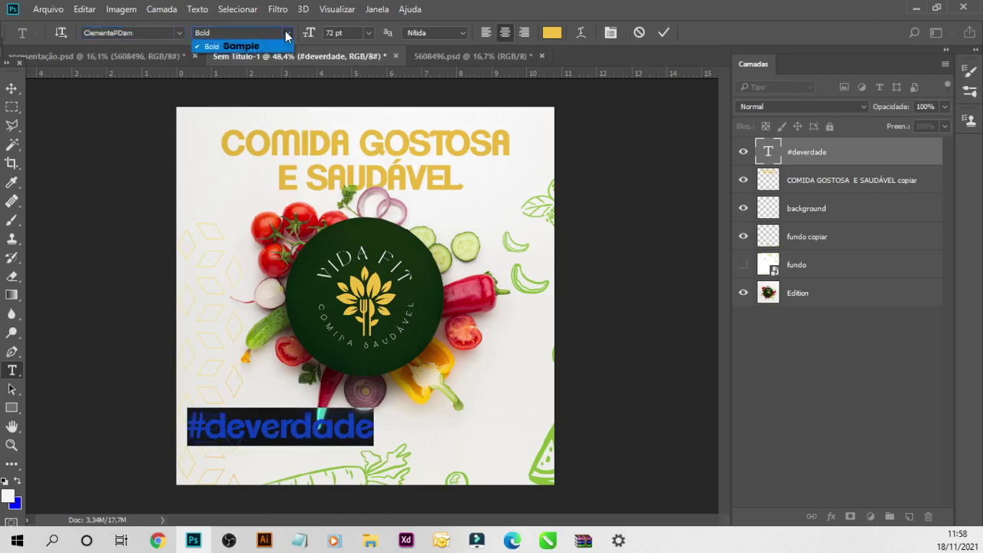
{"action": "key", "text": "Return"}
Search 'clem' in the font list and apply ClementePDag Book.
{"action": "left_click", "coordinate": [177, 32]}
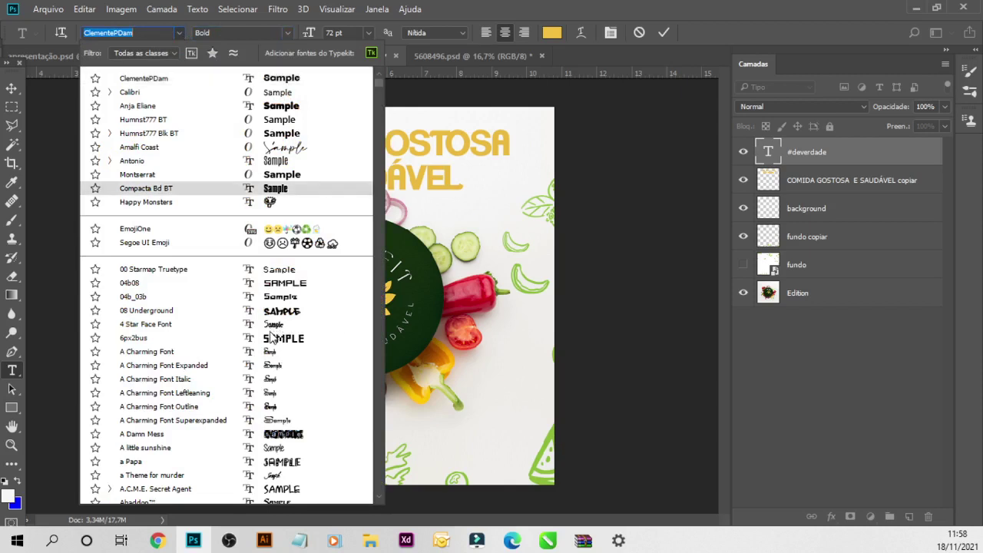
{"action": "scroll", "coordinate": [271, 342], "scroll_direction": "down", "scroll_amount": 3}
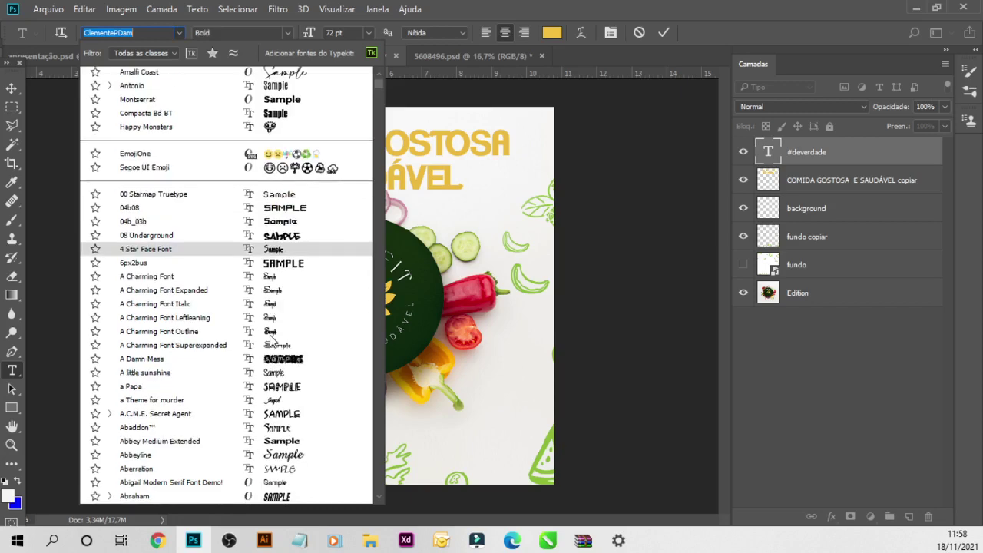
{"action": "type", "text": "cl"}
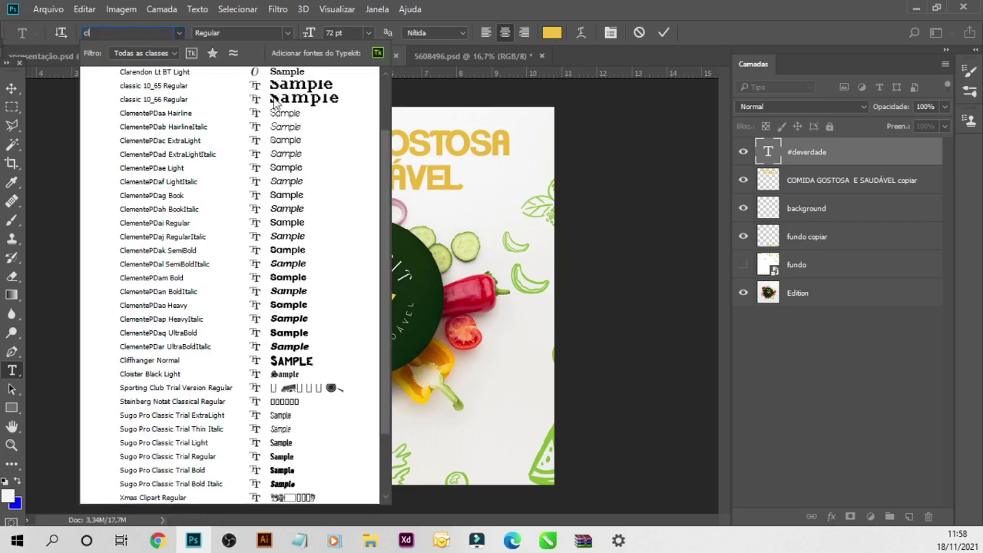
{"action": "left_click", "coordinate": [286, 198]}
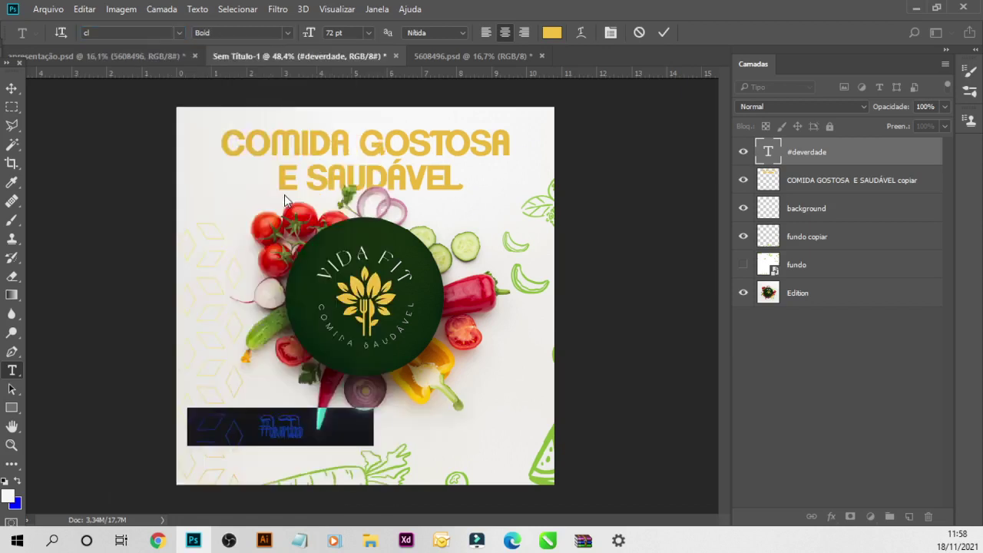
{"action": "type", "text": "em"}
{"action": "key", "text": "Return"}
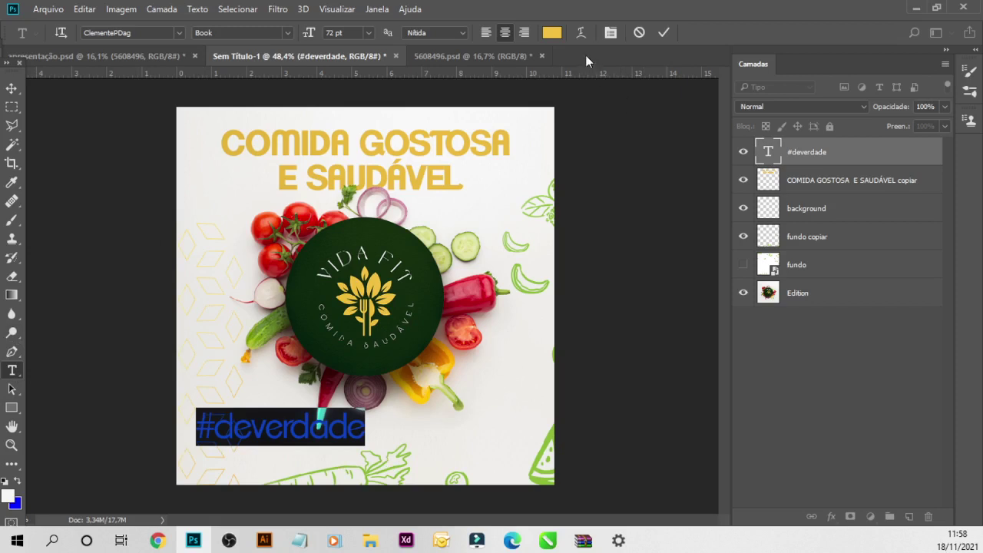
Set the hashtag's tracking to 10 and commit the text.
{"action": "left_click", "coordinate": [610, 33]}
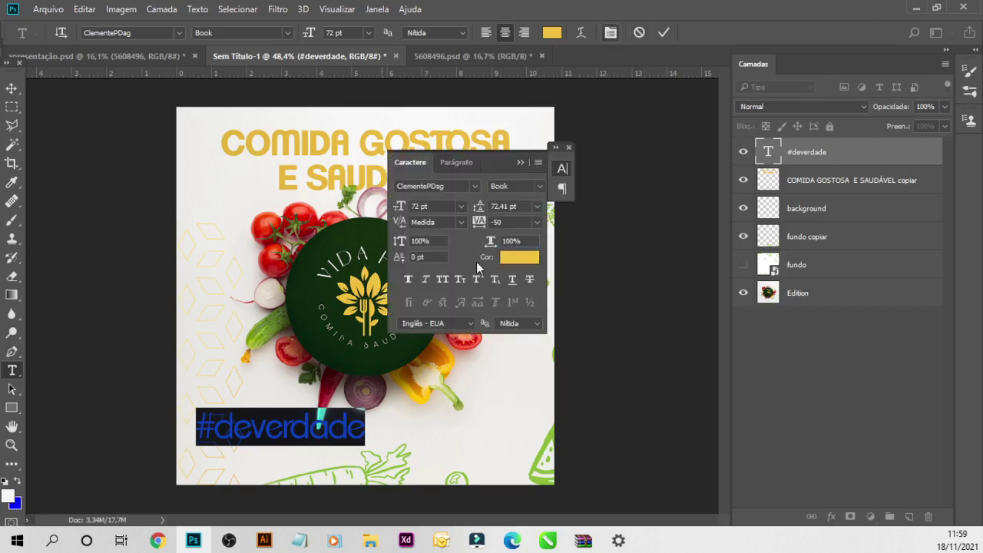
{"action": "left_click", "coordinate": [537, 222]}
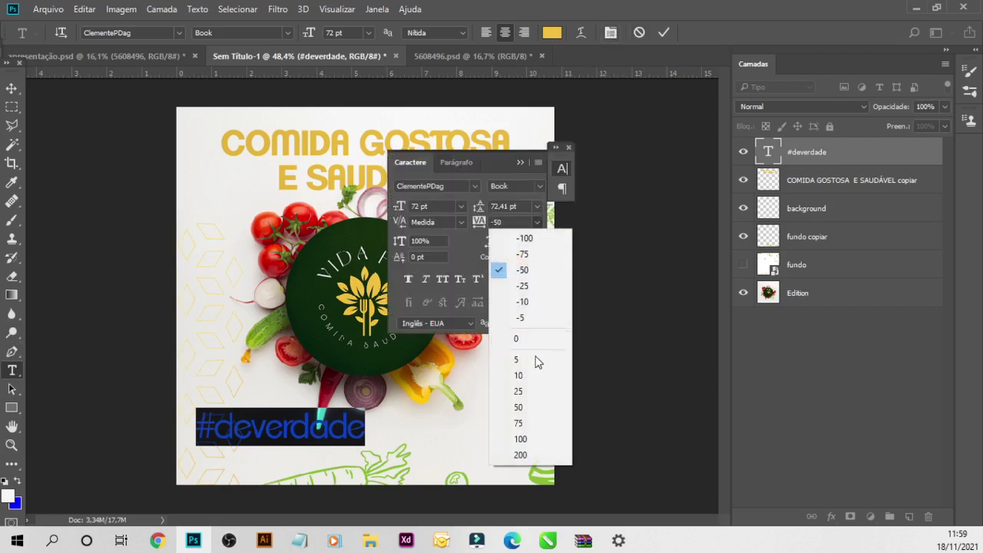
{"action": "left_click", "coordinate": [519, 376]}
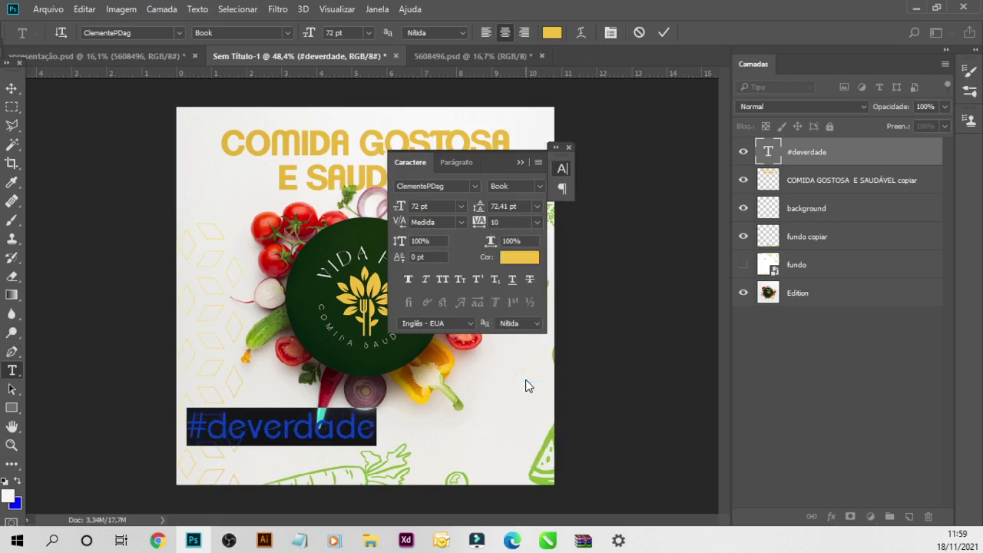
{"action": "left_click", "coordinate": [11, 90]}
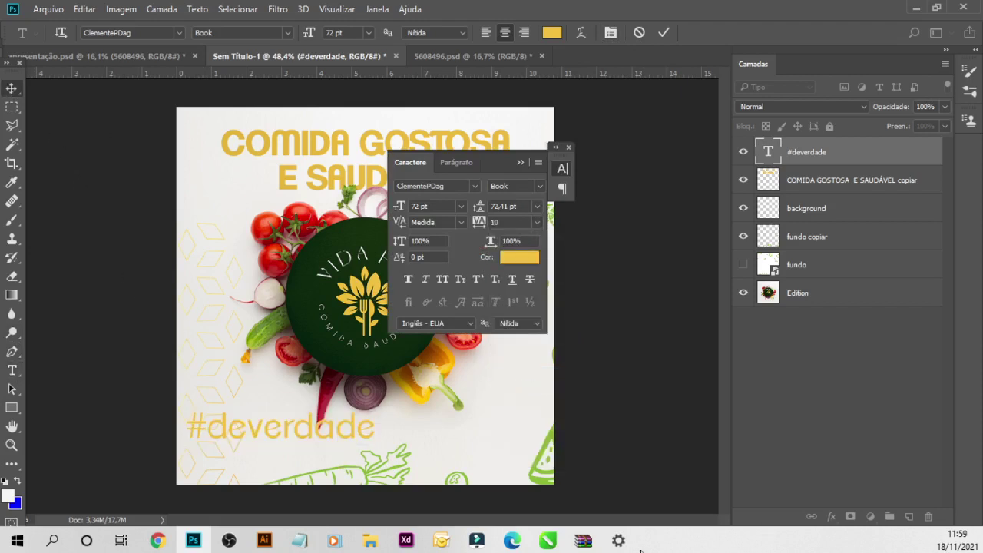
Scale #deverdade to about half size and centre it at the bottom of the post.
{"action": "key", "text": "ctrl+t"}
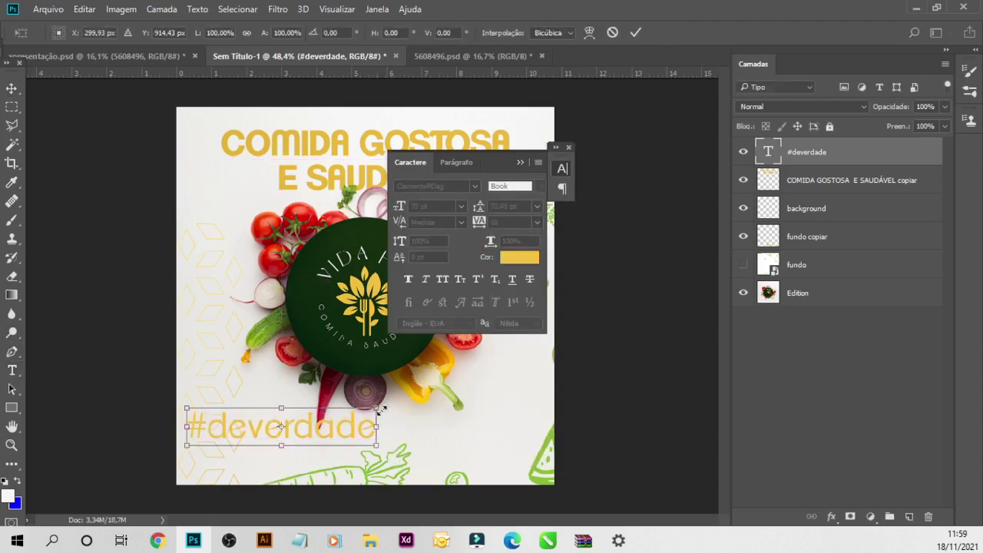
{"action": "left_click_drag", "start_coordinate": [381, 409], "coordinate": [292, 424]}
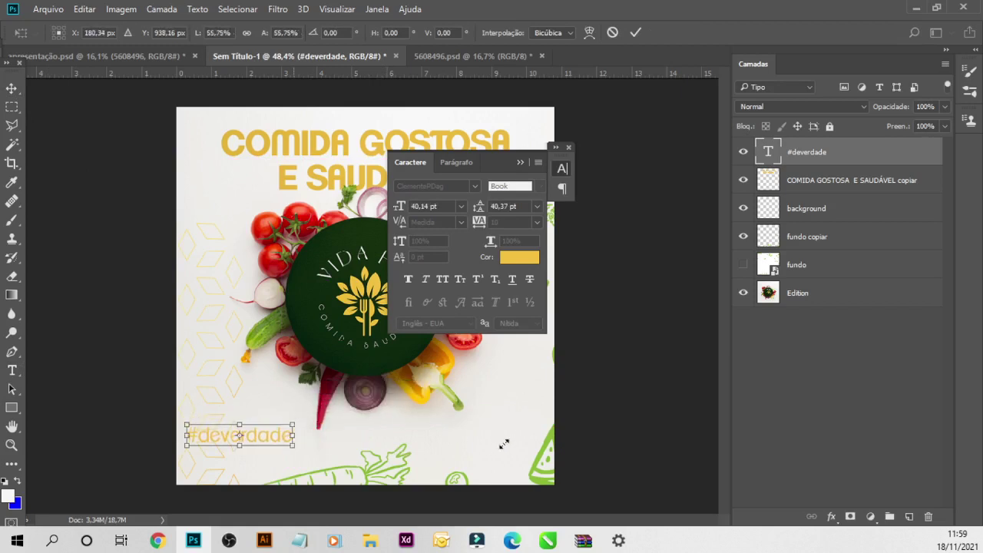
{"action": "left_click", "coordinate": [569, 147]}
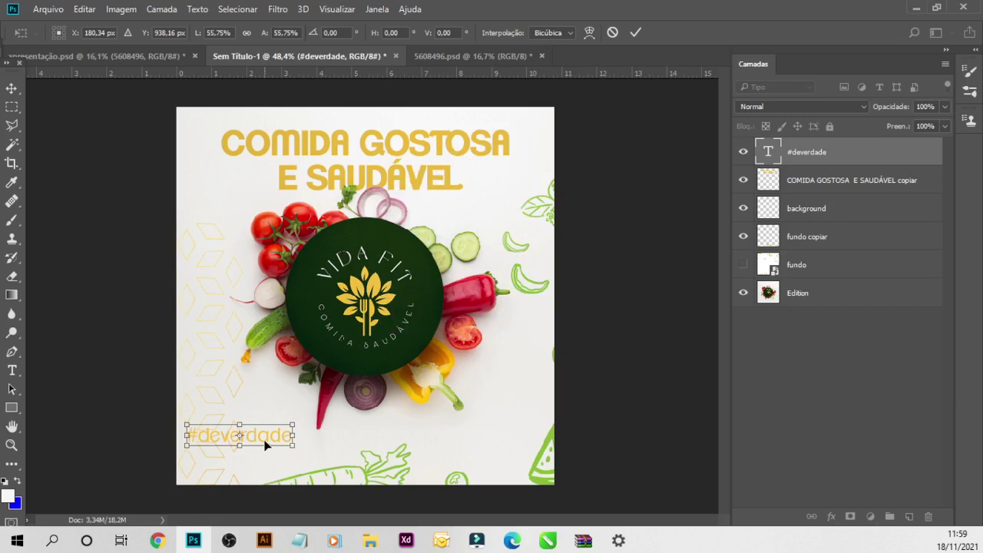
{"action": "left_click_drag", "start_coordinate": [265, 444], "coordinate": [387, 447]}
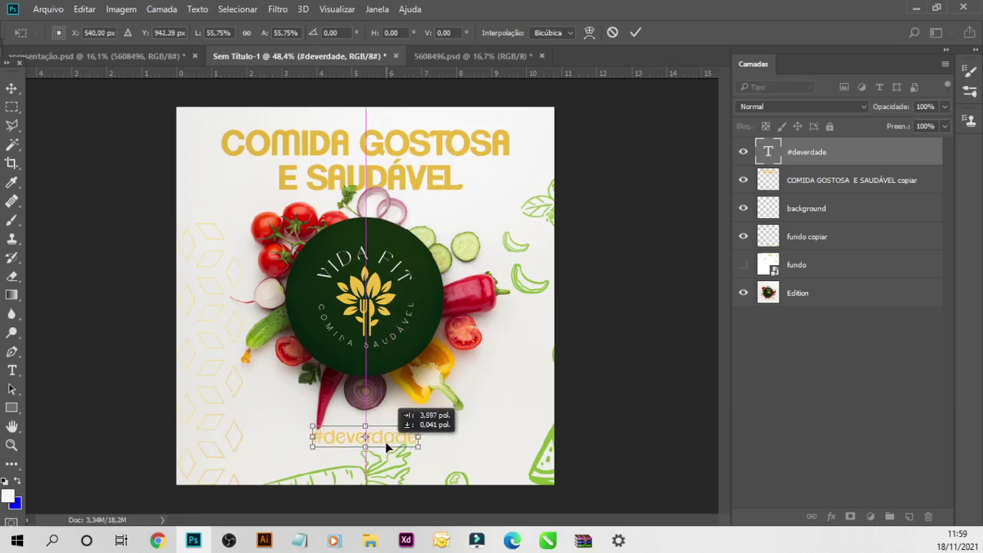
{"action": "left_click_drag", "start_coordinate": [418, 425], "coordinate": [399, 428]}
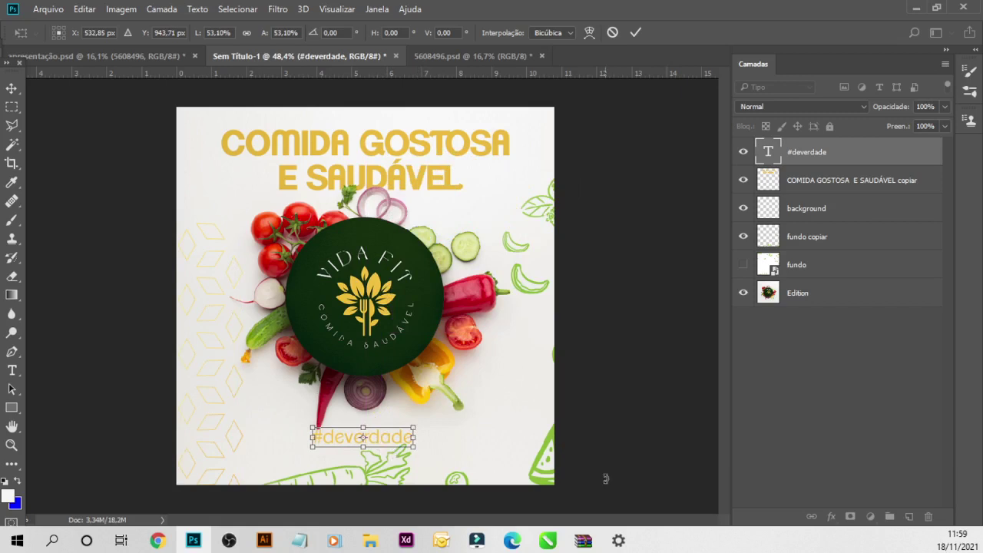
{"action": "key", "text": "Down"}
{"action": "key", "text": "Down"}
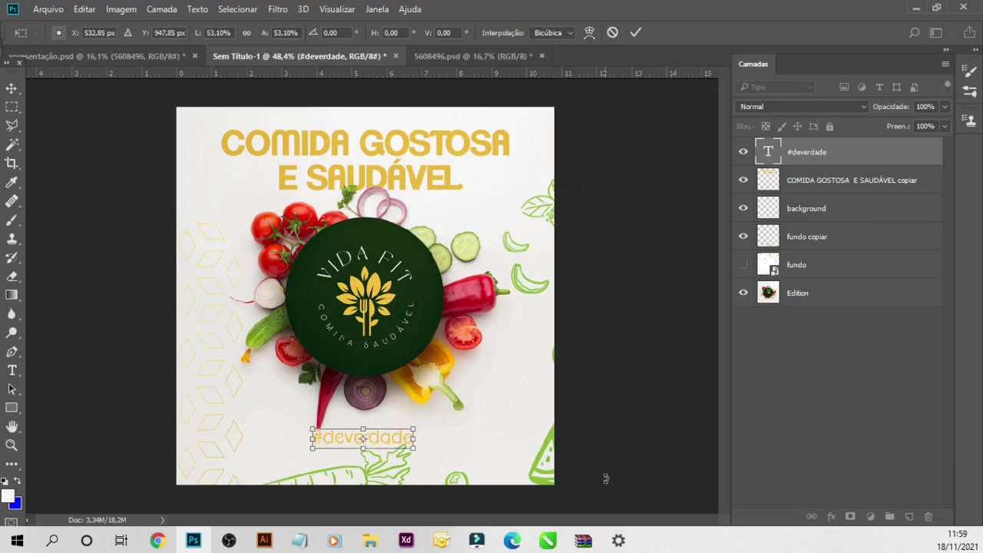
{"action": "key", "text": "Down"}
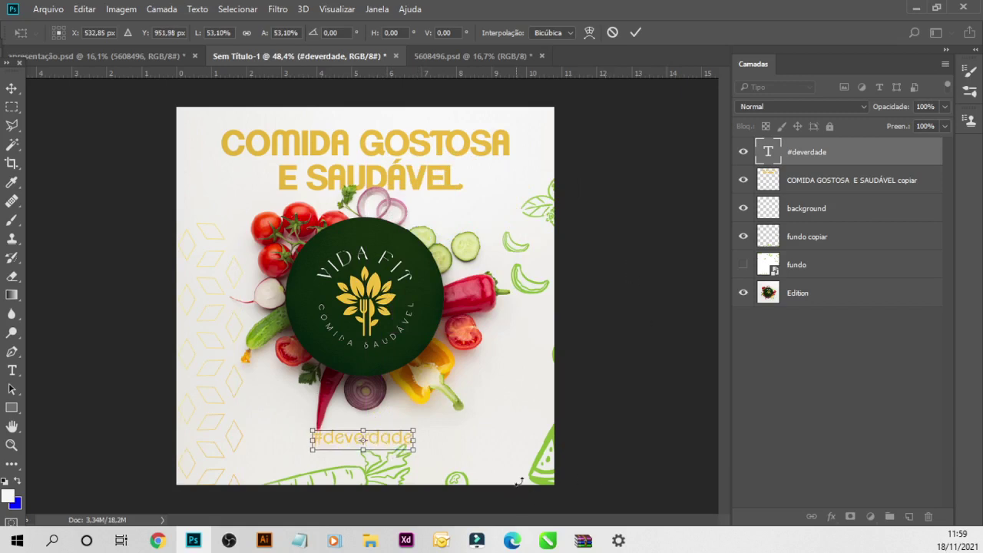
{"action": "key", "text": "Down"}
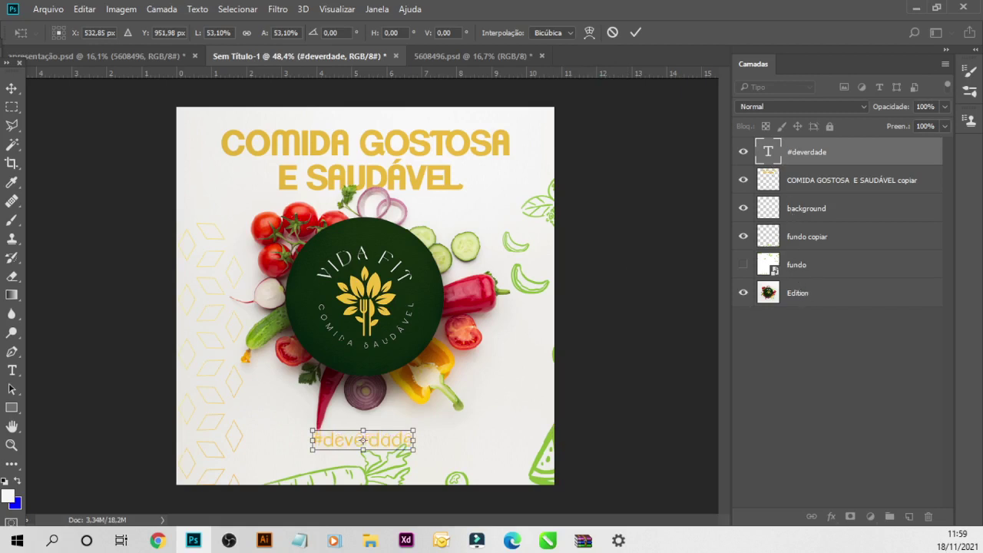
{"action": "key", "text": "t"}
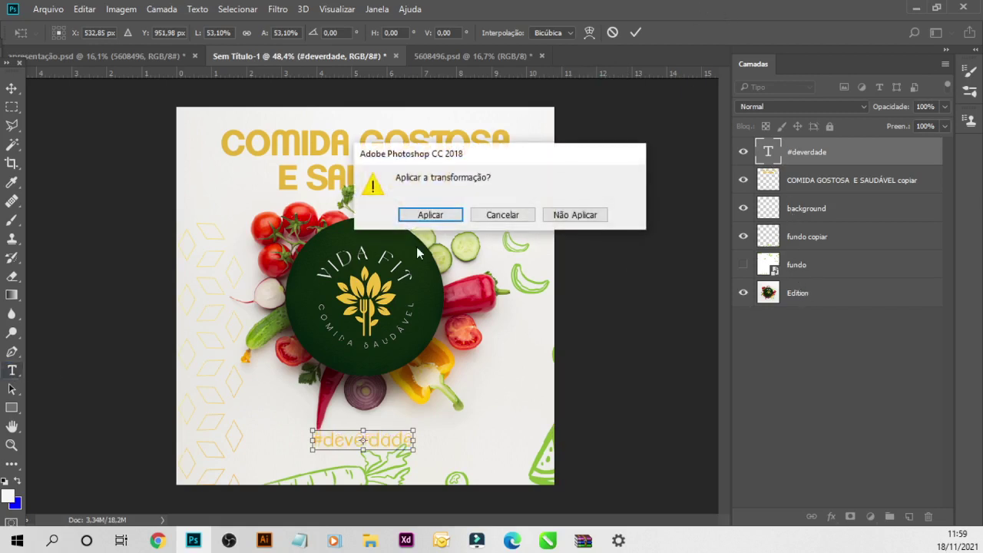
{"action": "left_click", "coordinate": [432, 213]}
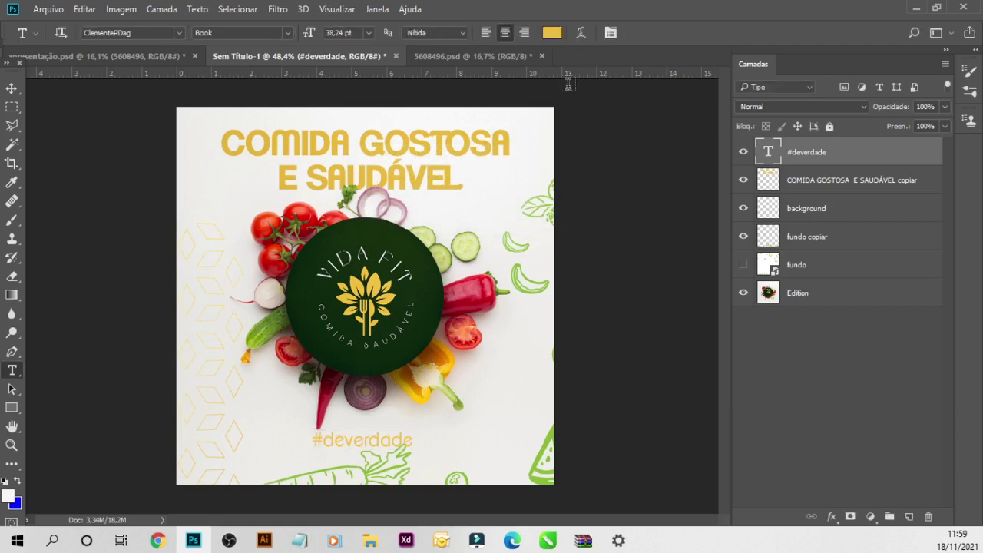
Colour the hashtag dark green 243218, sampled from the logo circle.
{"action": "left_click", "coordinate": [552, 33]}
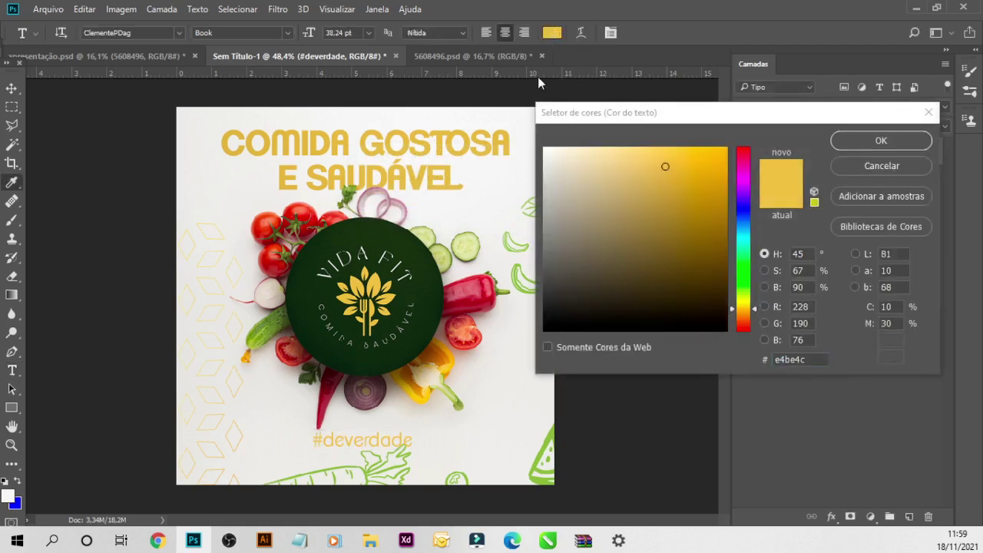
{"action": "left_click", "coordinate": [418, 229]}
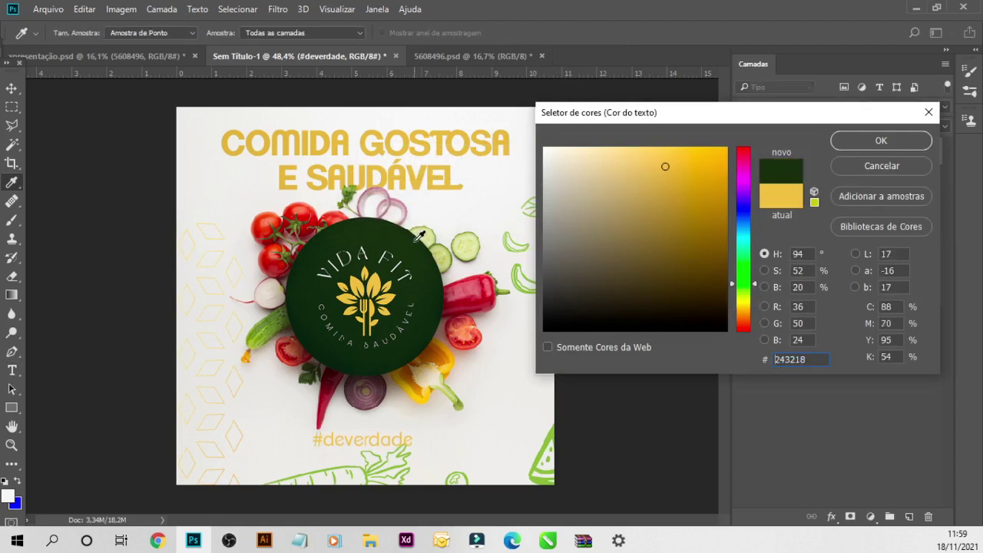
{"action": "left_click", "coordinate": [867, 135]}
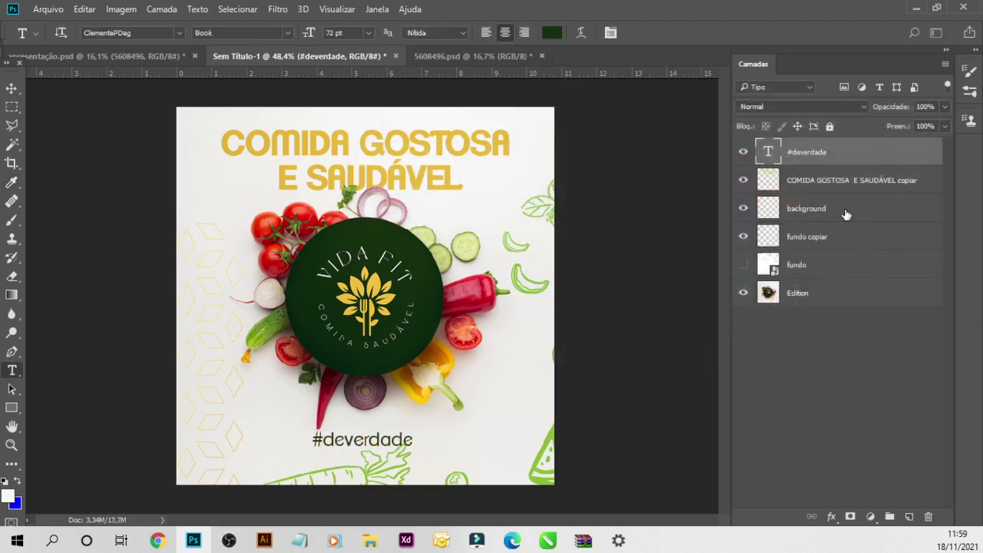
Toggle the pattern and doodle layers' visibility to compare the composition.
{"action": "left_click", "coordinate": [767, 213]}
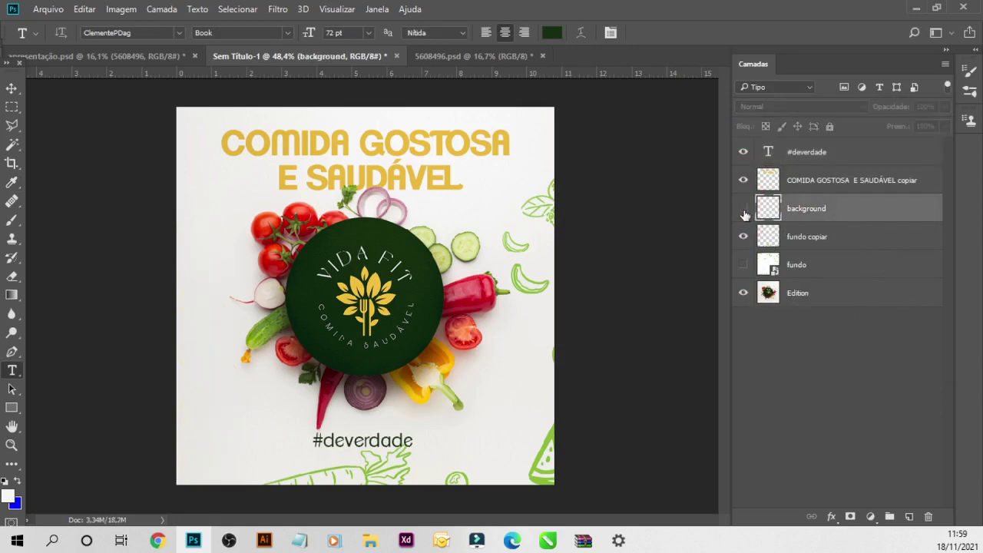
{"action": "left_click", "coordinate": [742, 208]}
{"action": "left_click", "coordinate": [743, 237]}
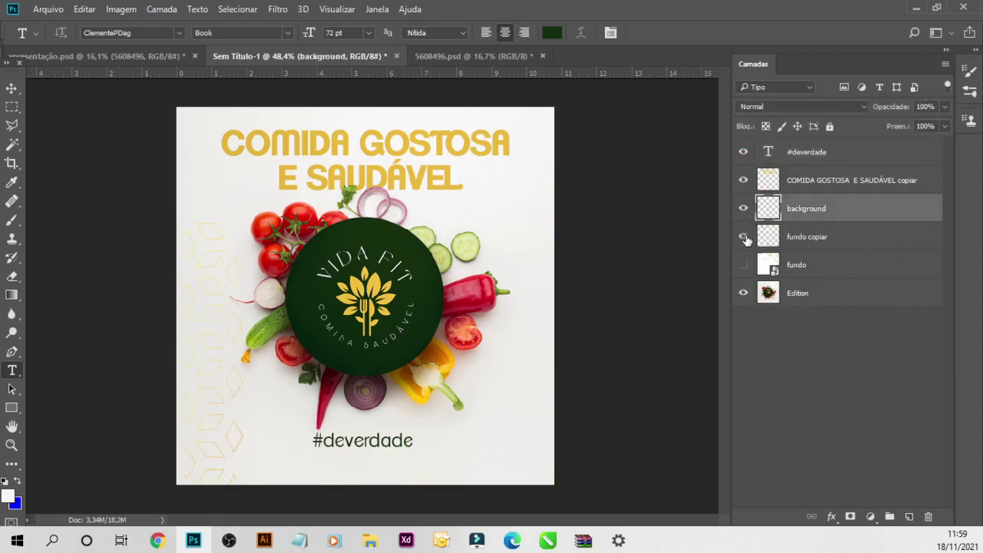
{"action": "left_click", "coordinate": [743, 237]}
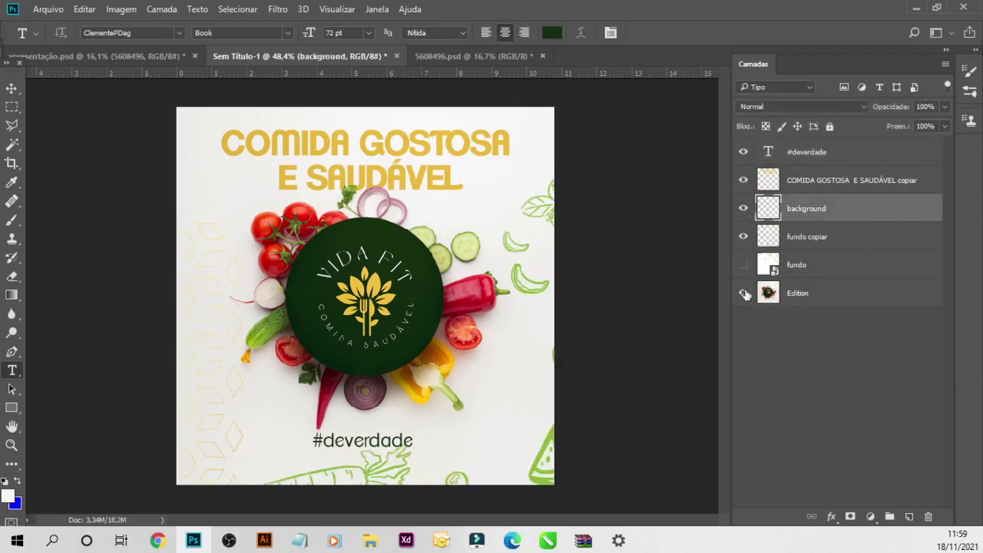
{"action": "left_click", "coordinate": [11, 106]}
Select the post's bottom strip, discarding a first copy made on the wrong layer.
{"action": "mouse_move", "coordinate": [193, 414]}
{"action": "left_mouse_down"}
{"action": "mouse_move", "coordinate": [452, 498]}
{"action": "mouse_move", "coordinate": [632, 526]}
{"action": "left_mouse_up"}
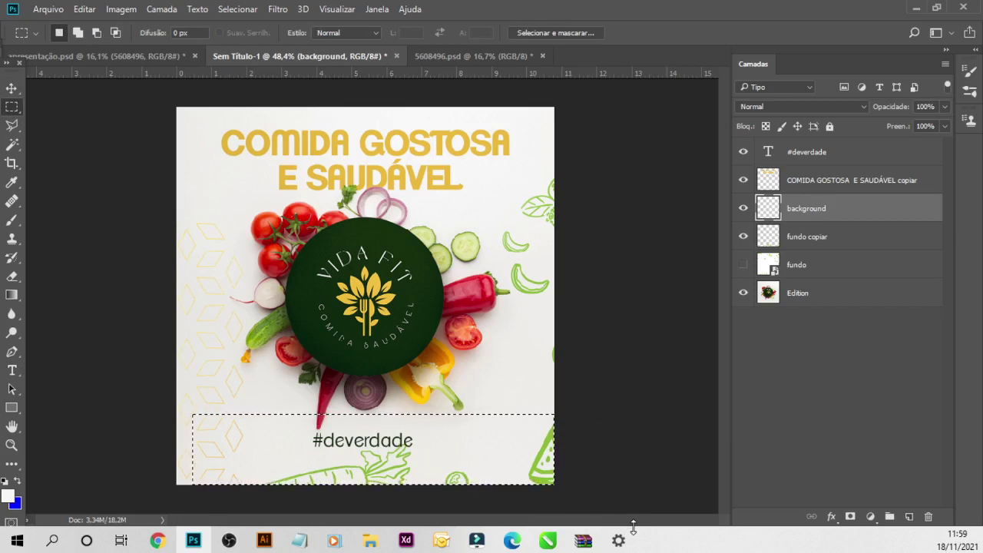
{"action": "key", "text": "ctrl+j"}
{"action": "key", "text": "ctrl+t"}
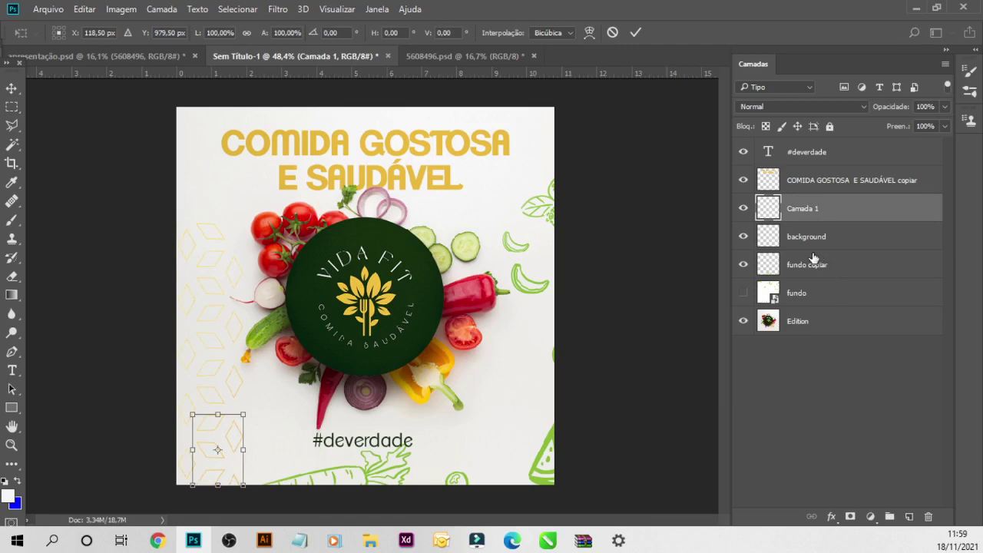
{"action": "left_click_drag", "start_coordinate": [819, 246], "coordinate": [815, 303]}
{"action": "key", "text": "Escape"}
{"action": "key", "text": "Delete"}
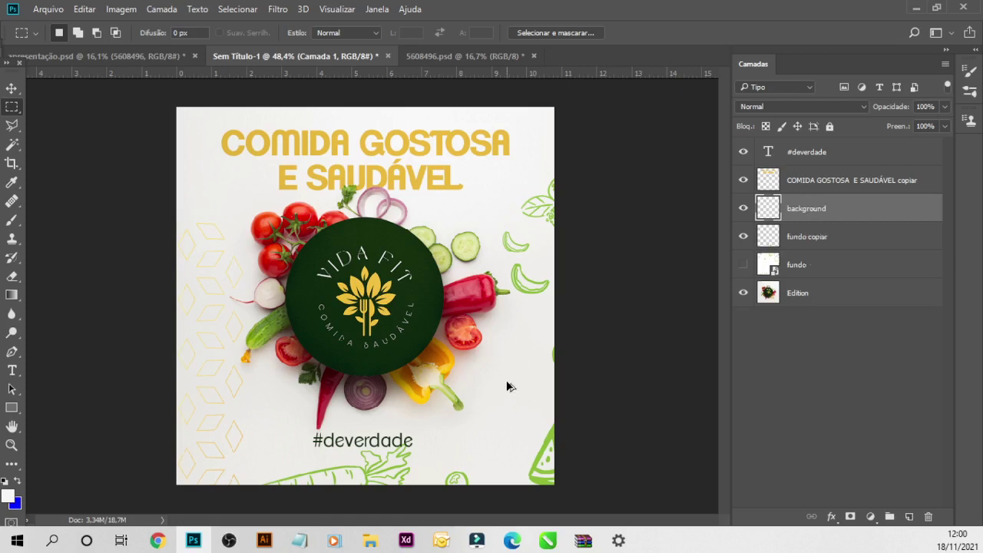
Copy the bottom doodle strip to its own layer and shrink it toward the bottom-right.
{"action": "left_click", "coordinate": [822, 247]}
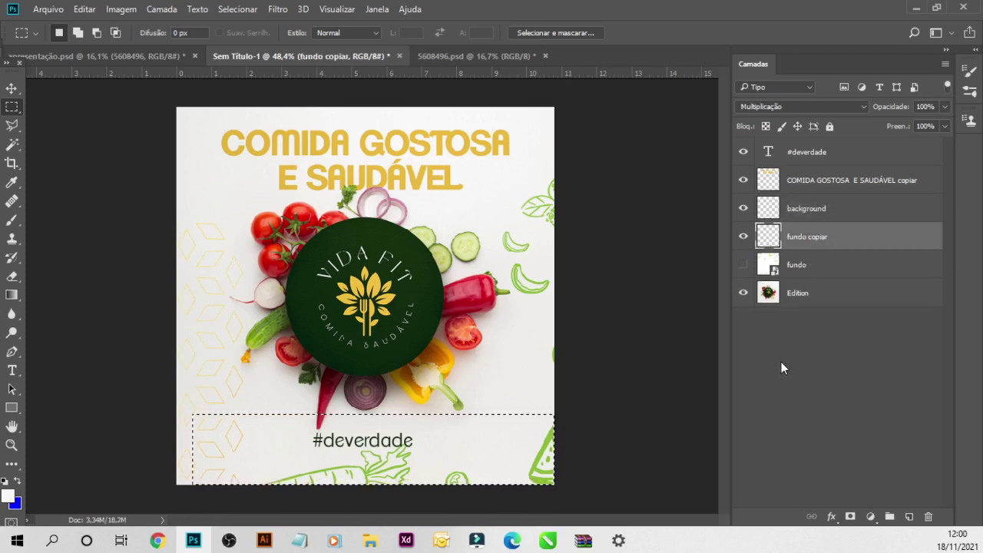
{"action": "key", "text": "ctrl+j"}
{"action": "key", "text": "ctrl+t"}
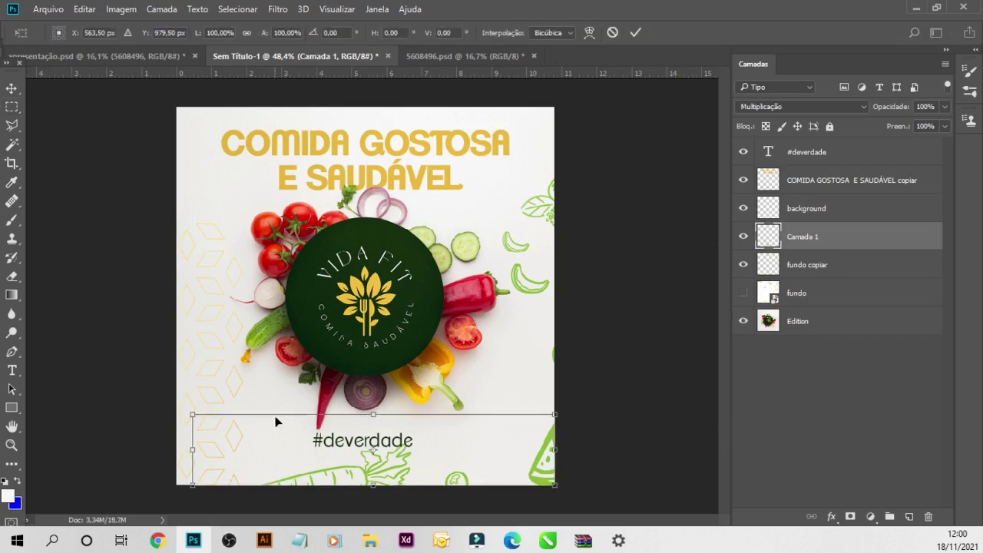
{"action": "left_click_drag", "start_coordinate": [191, 414], "coordinate": [282, 443]}
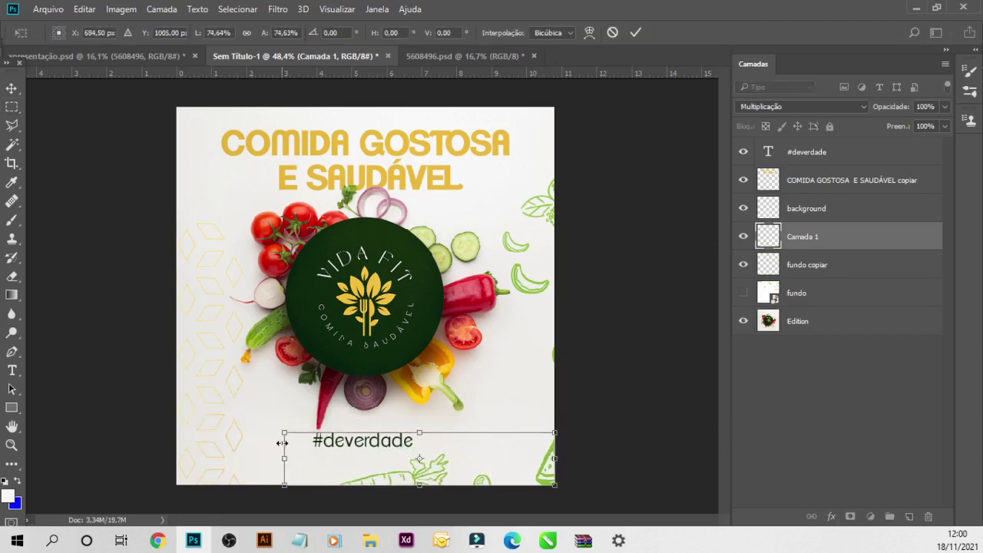
{"action": "key", "text": "m"}
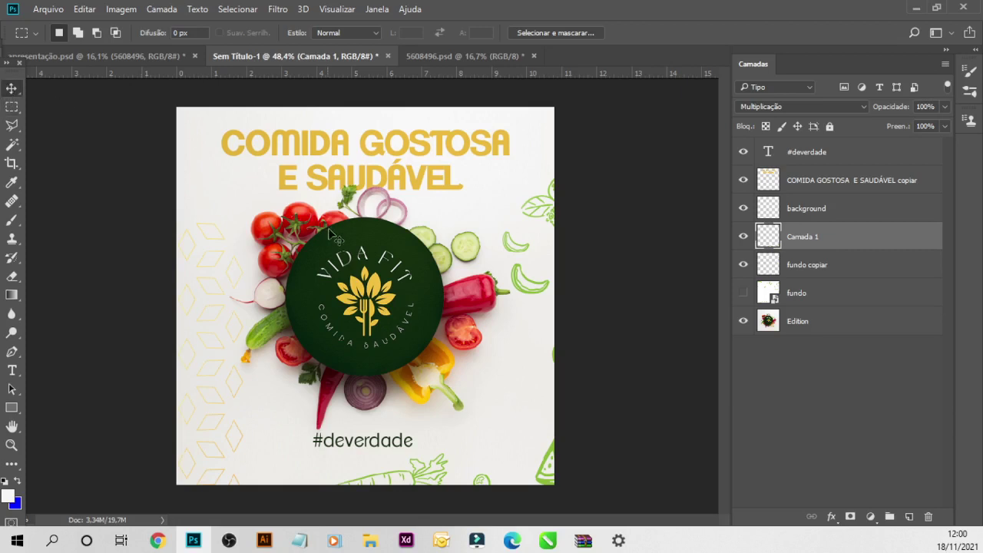
{"action": "key", "text": "v"}
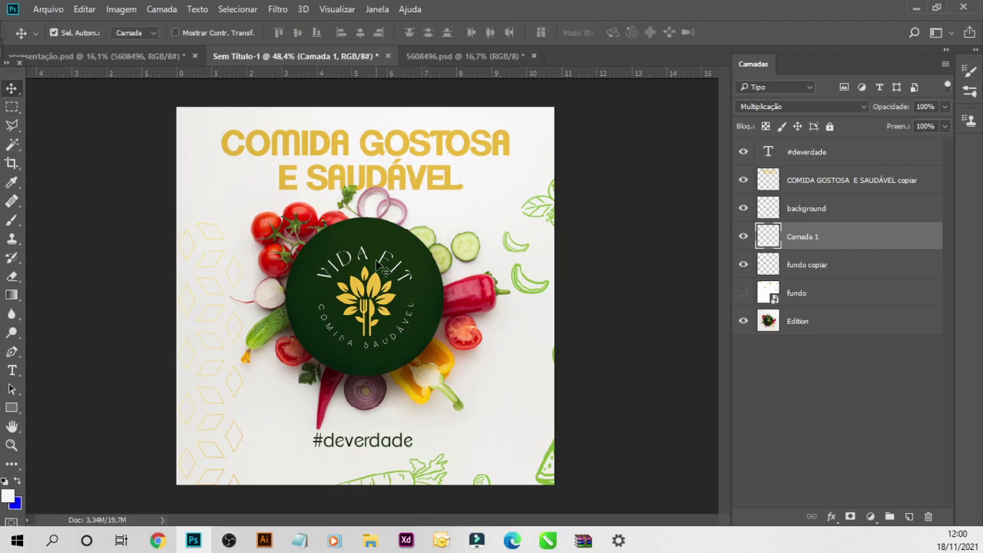